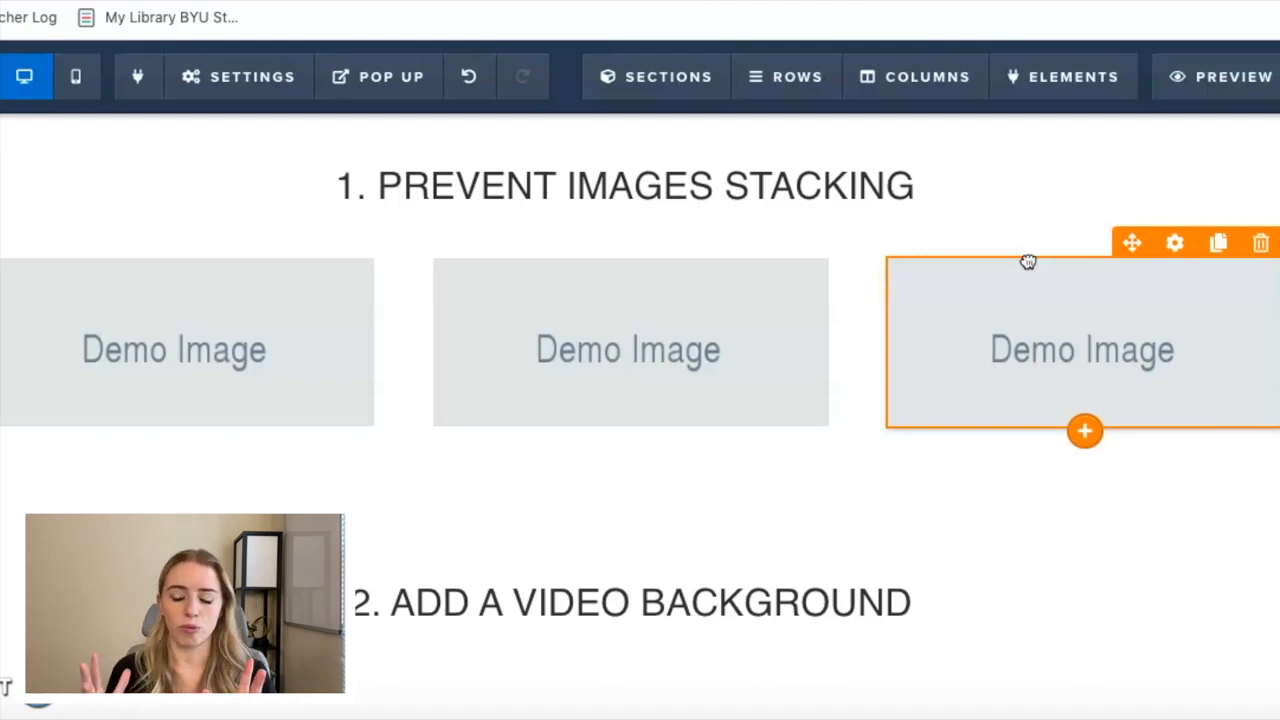
Replace the first demo image under the "Prevent Images Stacking" heading with the Amazon logo from the uploaded images.
{"action": "mouse_move", "coordinate": [303, 308]}
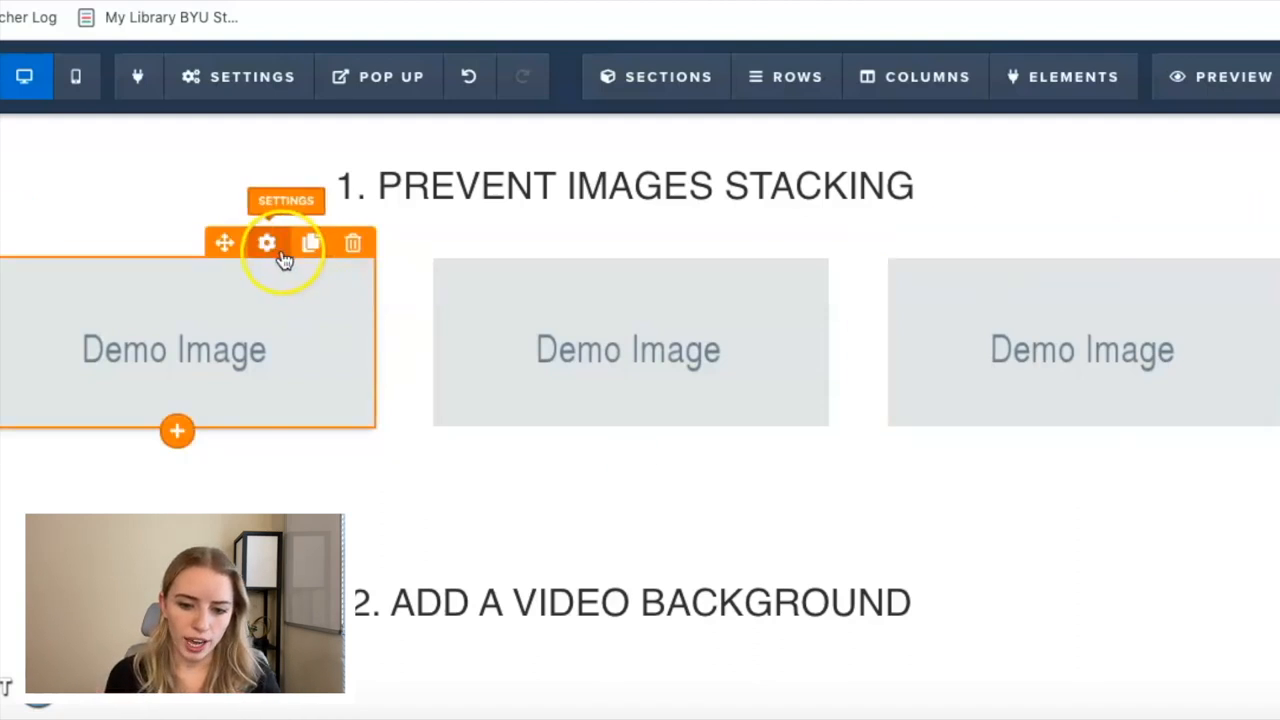
{"action": "left_click", "coordinate": [281, 252]}
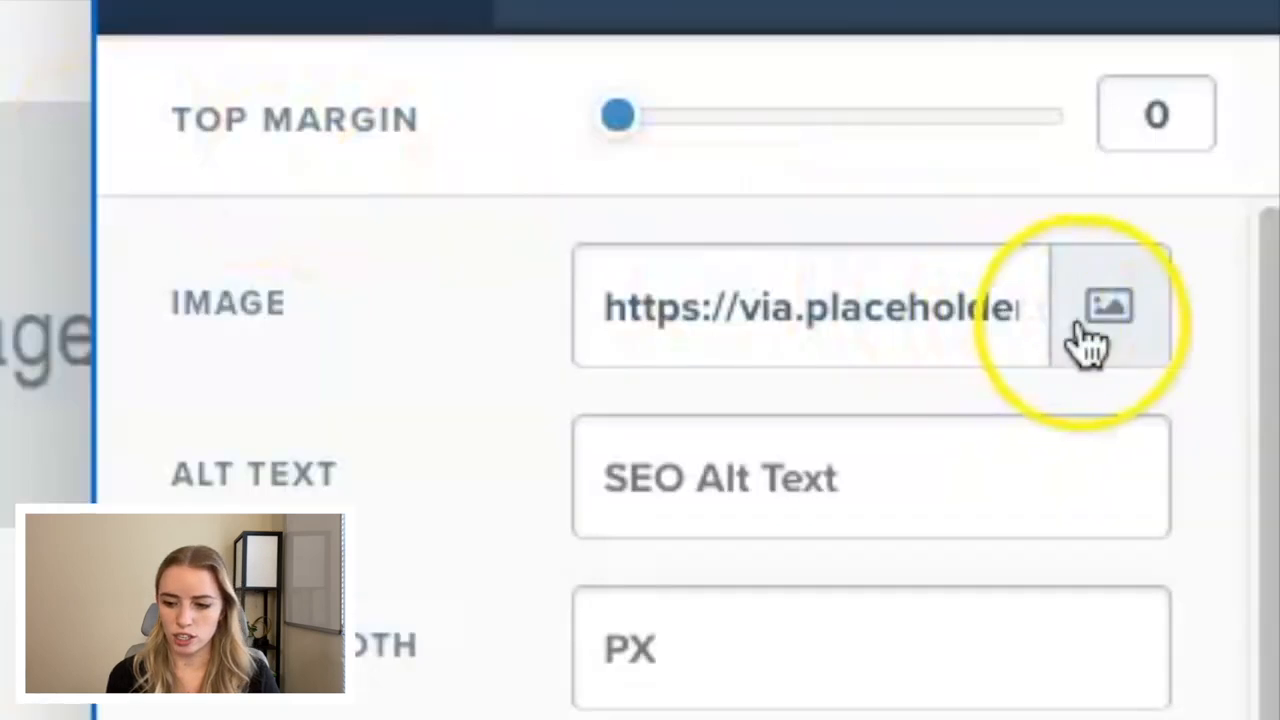
{"action": "left_click", "coordinate": [1088, 340]}
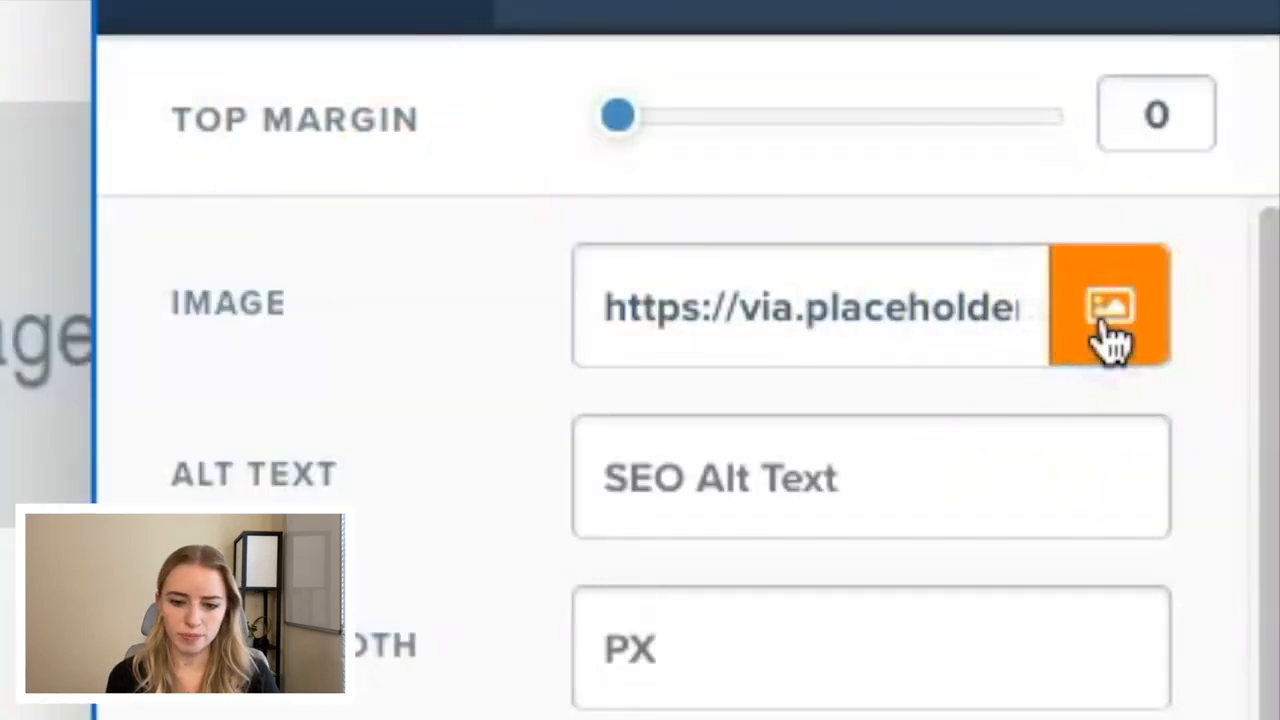
{"action": "left_click", "coordinate": [98, 474]}
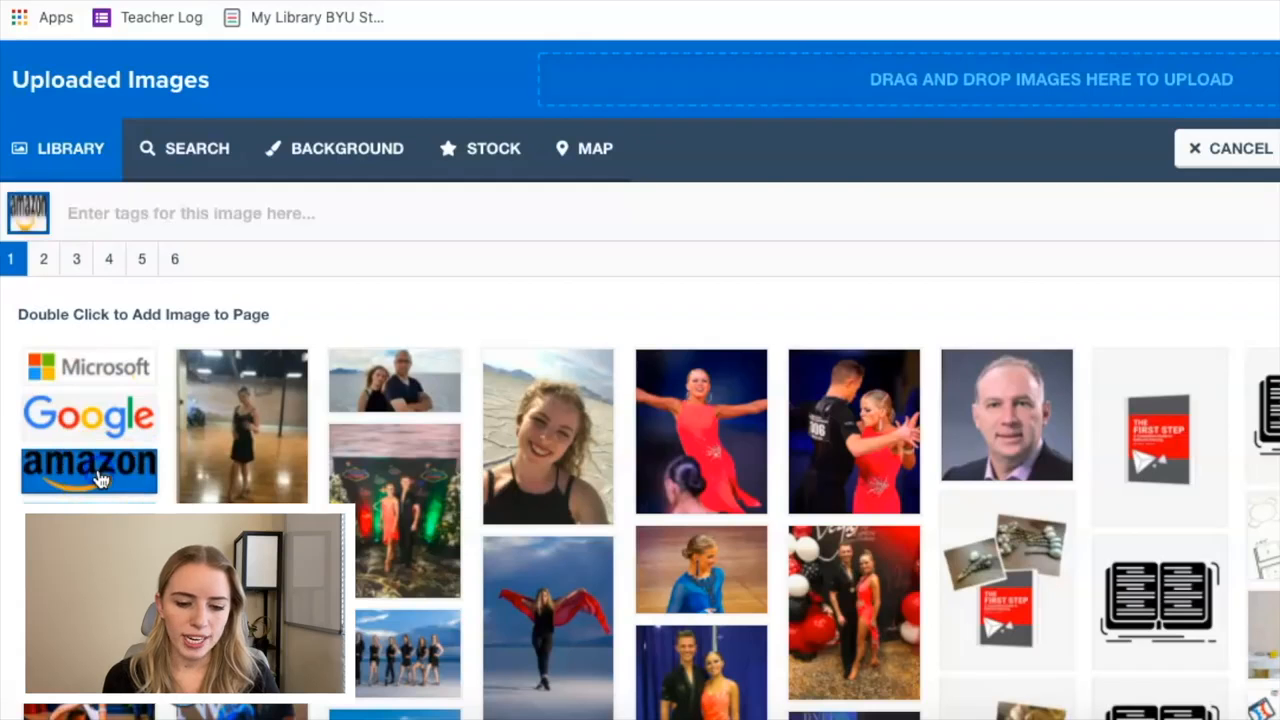
{"action": "left_click", "coordinate": [1210, 138]}
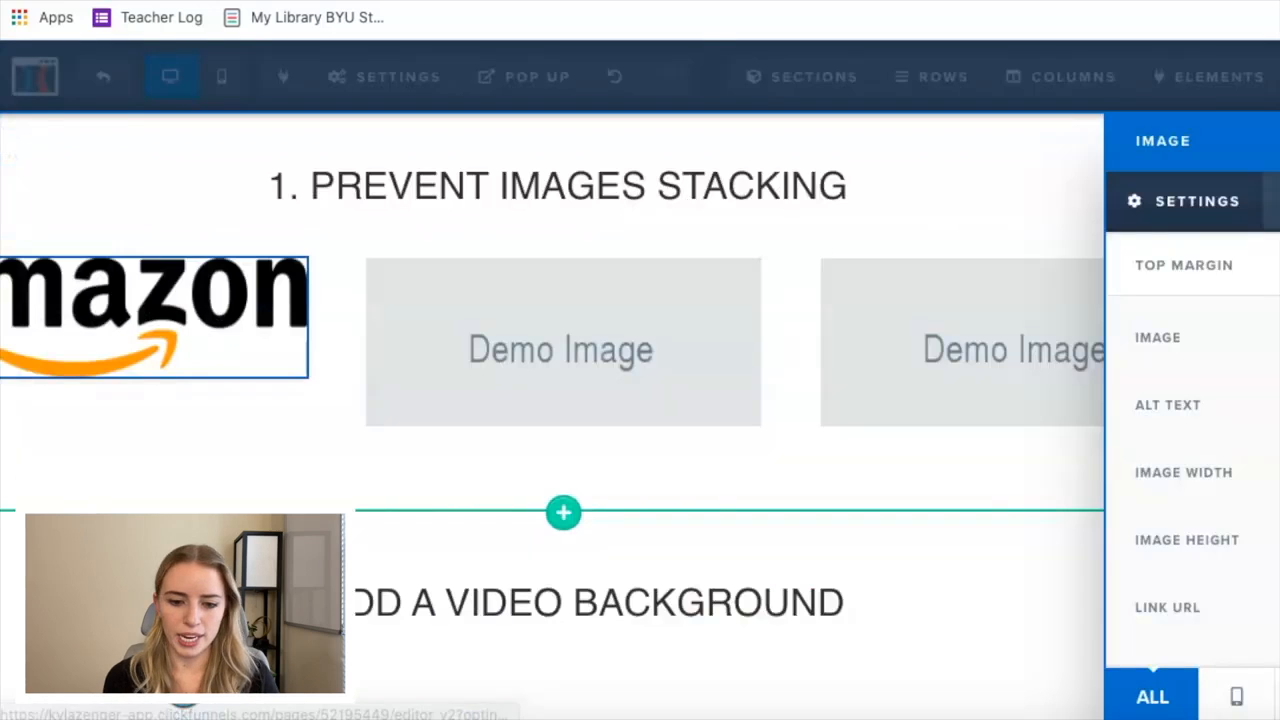
{"action": "left_click", "coordinate": [1160, 284]}
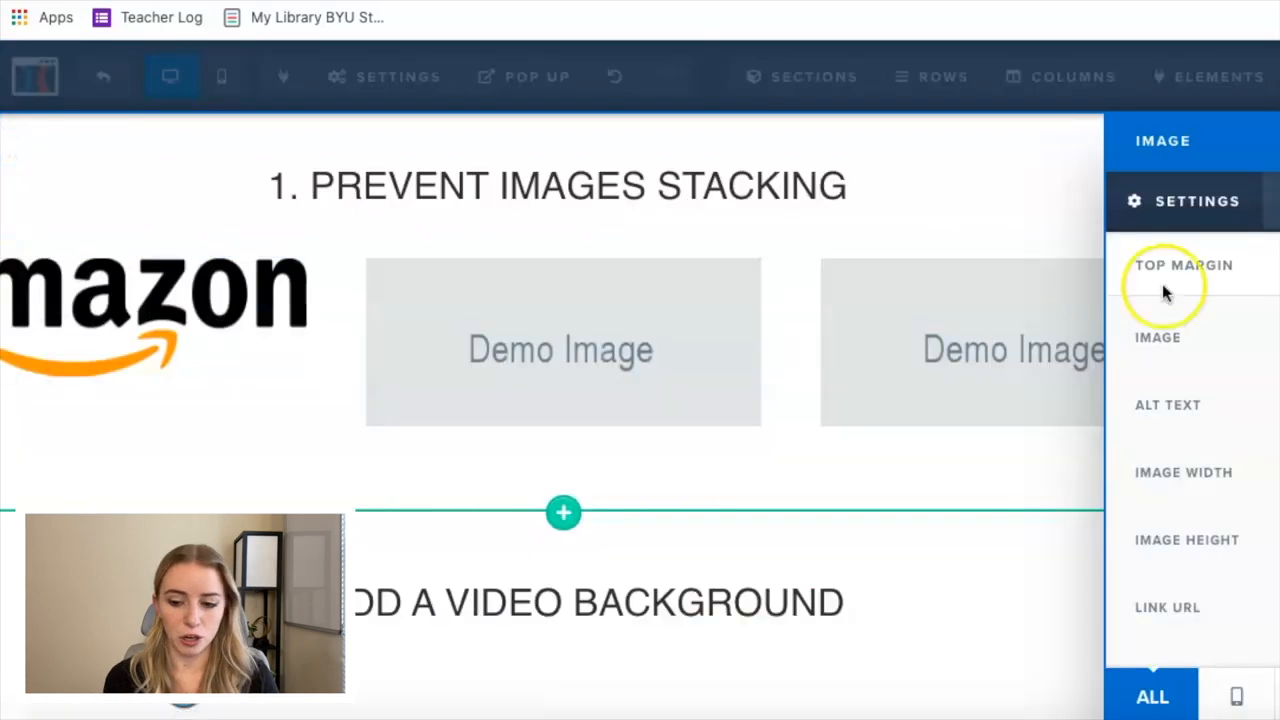
{"action": "left_click", "coordinate": [909, 204]}
Replace the second demo image with the Google logo and the third with the Microsoft logo from the uploaded images.
{"action": "mouse_move", "coordinate": [774, 300]}
{"action": "left_click", "coordinate": [724, 250]}
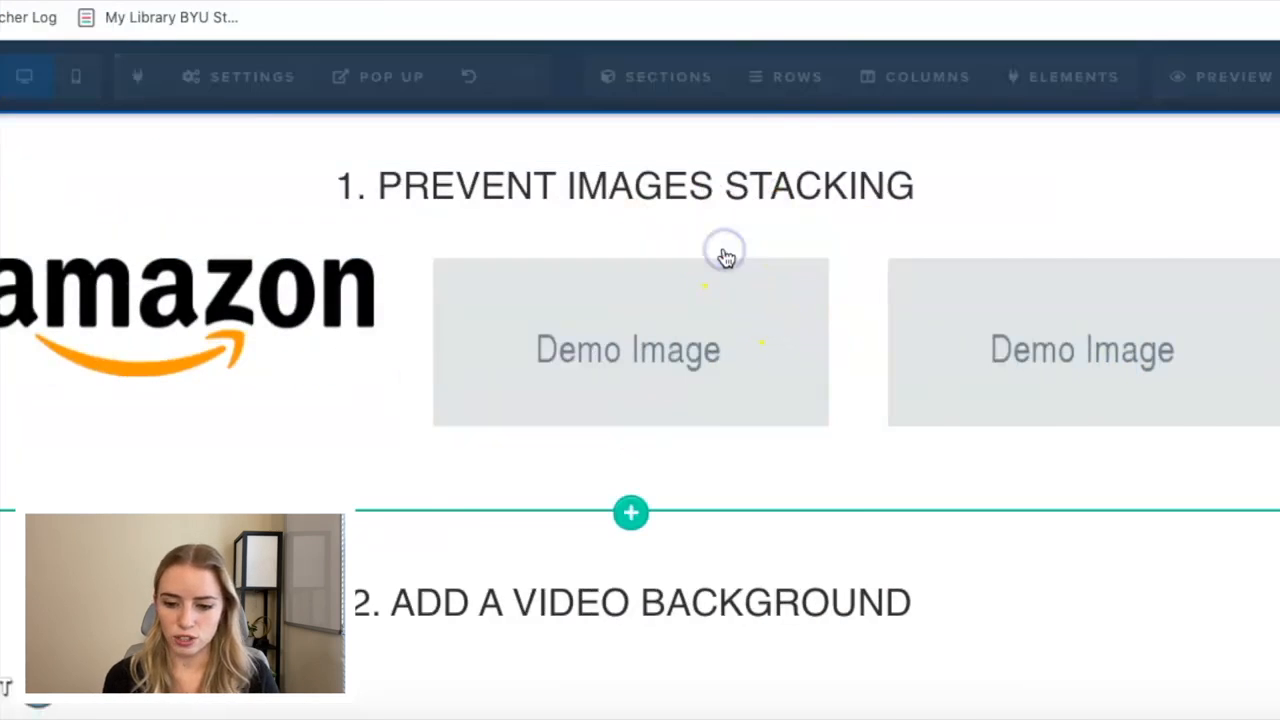
{"action": "left_click", "coordinate": [1274, 340]}
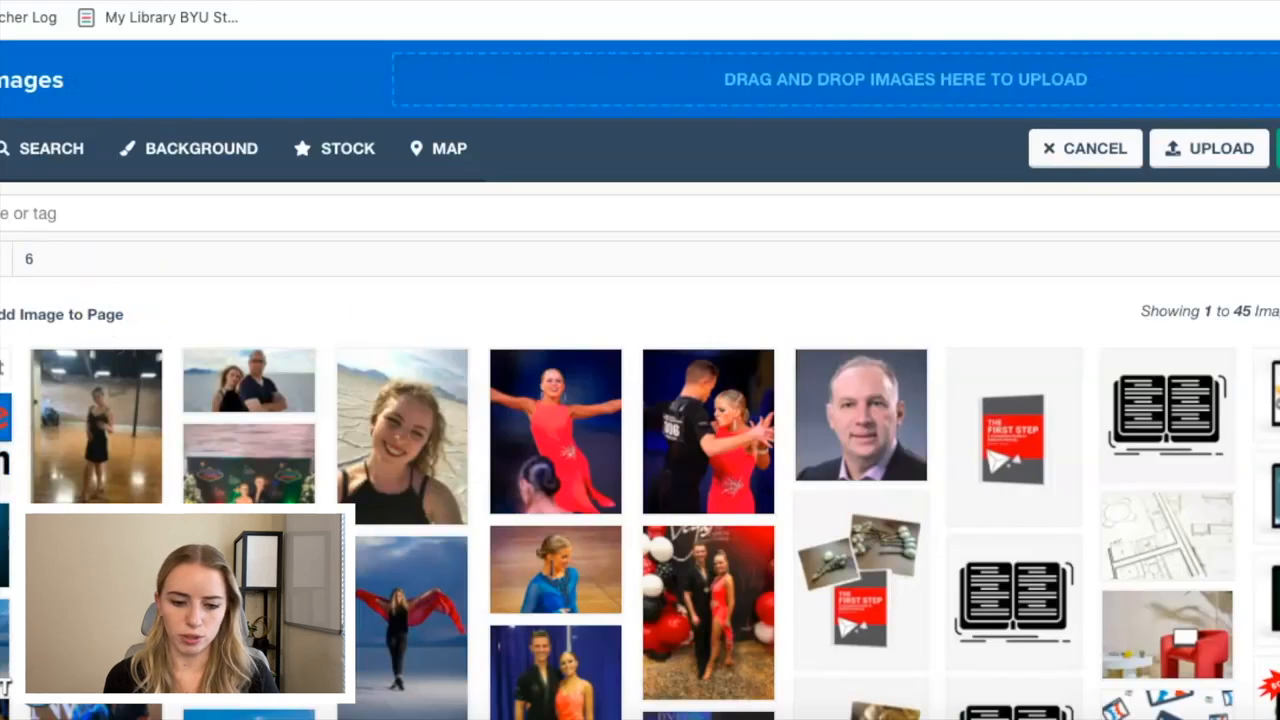
{"action": "left_click", "coordinate": [3, 417]}
{"action": "left_click", "coordinate": [1278, 148]}
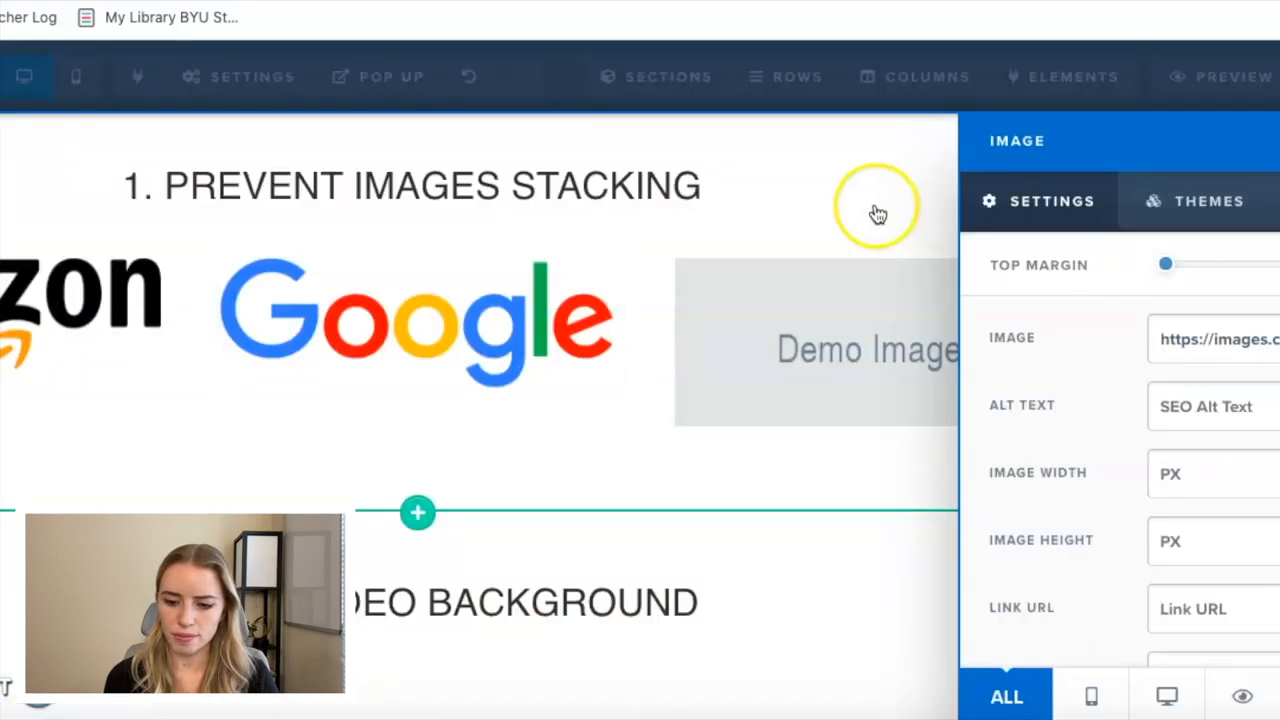
{"action": "left_click", "coordinate": [878, 214]}
{"action": "mouse_move", "coordinate": [1186, 286]}
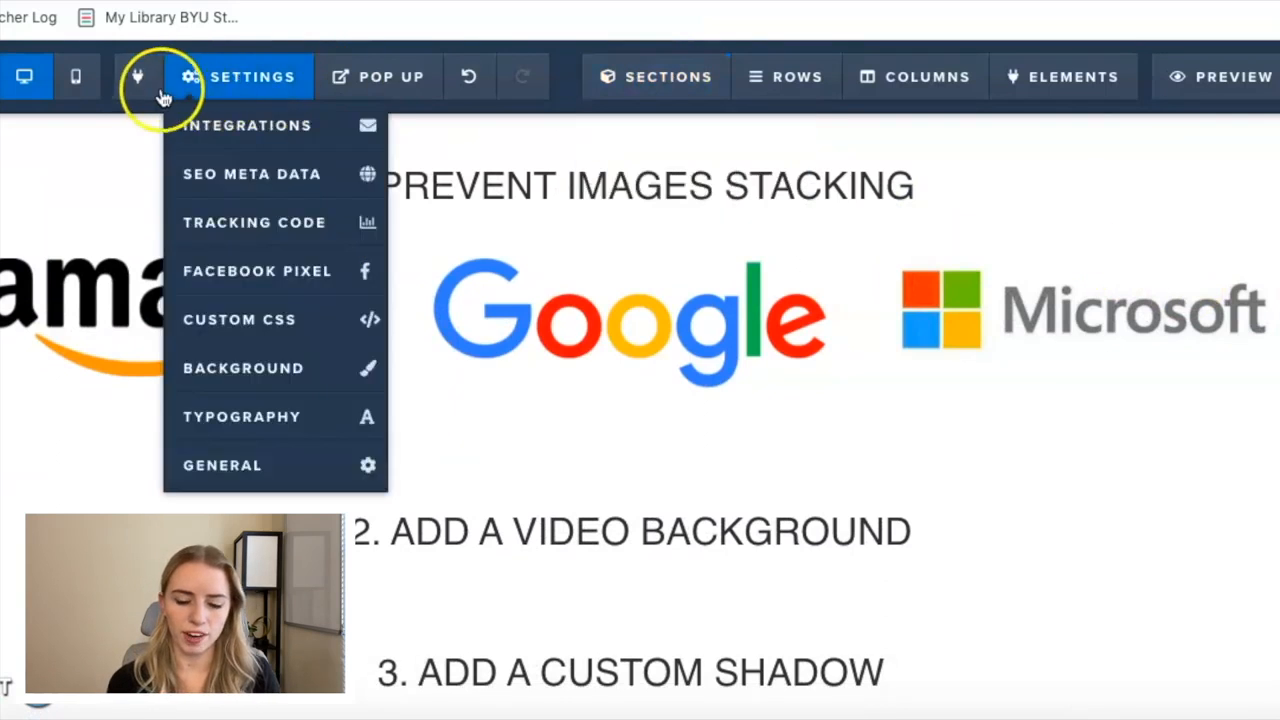
Check how the three logos are laid out in mobile view, and return to desktop view.
{"action": "left_click", "coordinate": [85, 93]}
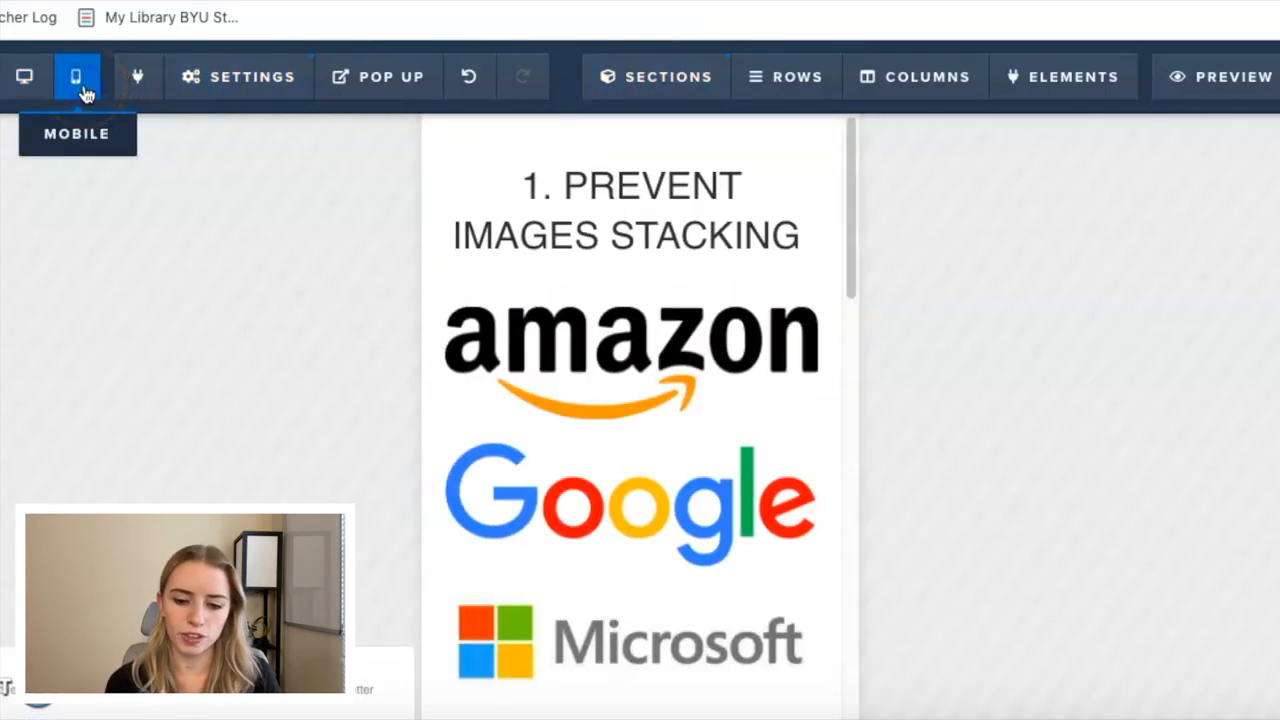
{"action": "mouse_move", "coordinate": [620, 340]}
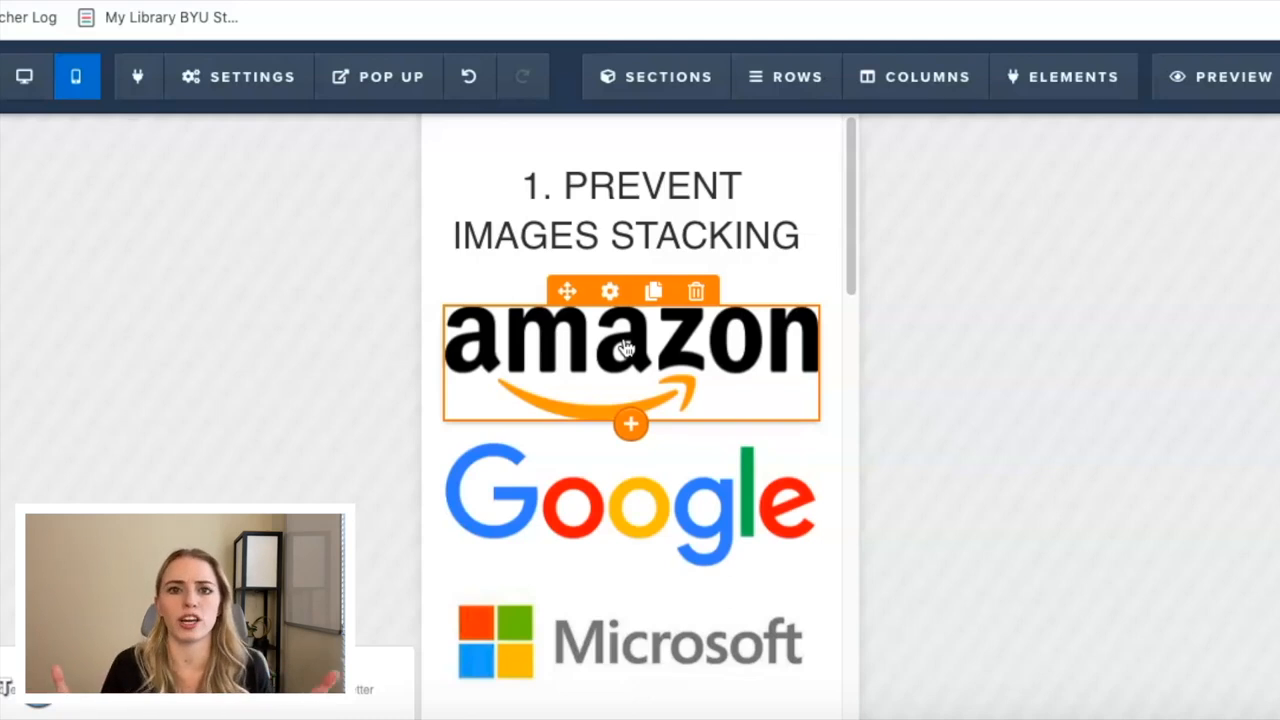
{"action": "left_click", "coordinate": [30, 88]}
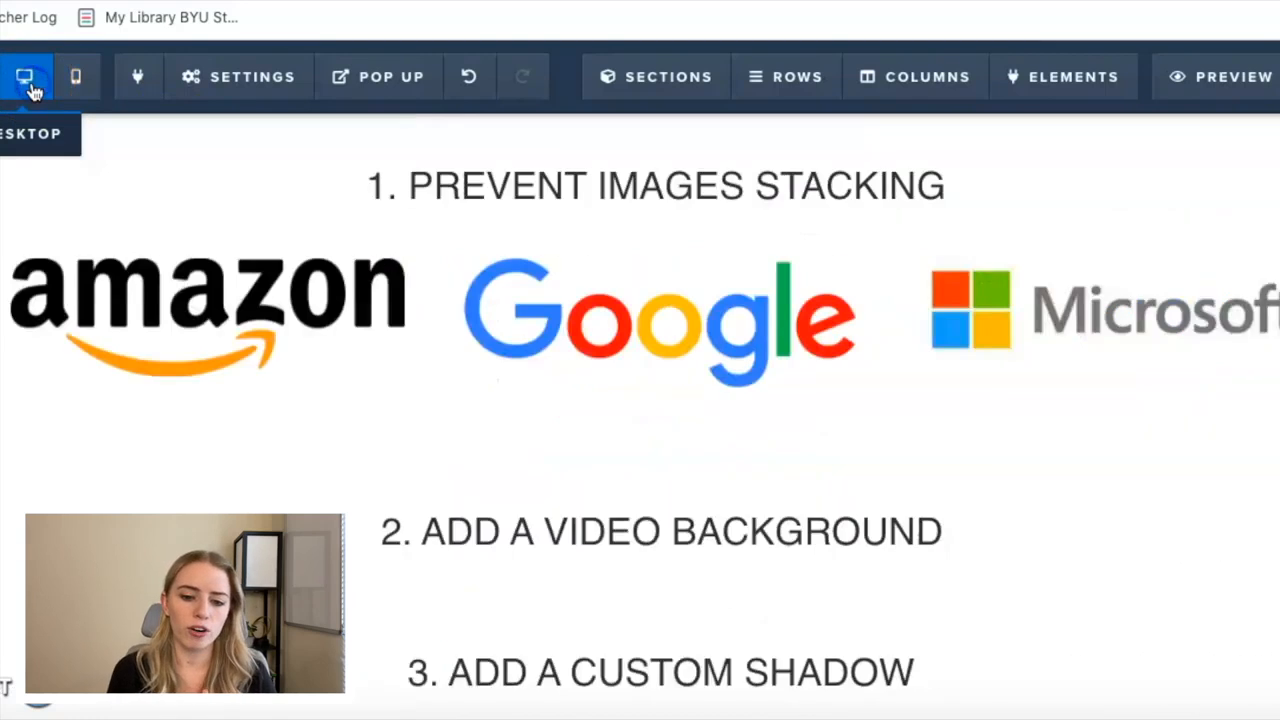
Copy the CSS ID selector of the three-column row that holds the logos.
{"action": "left_click", "coordinate": [926, 366]}
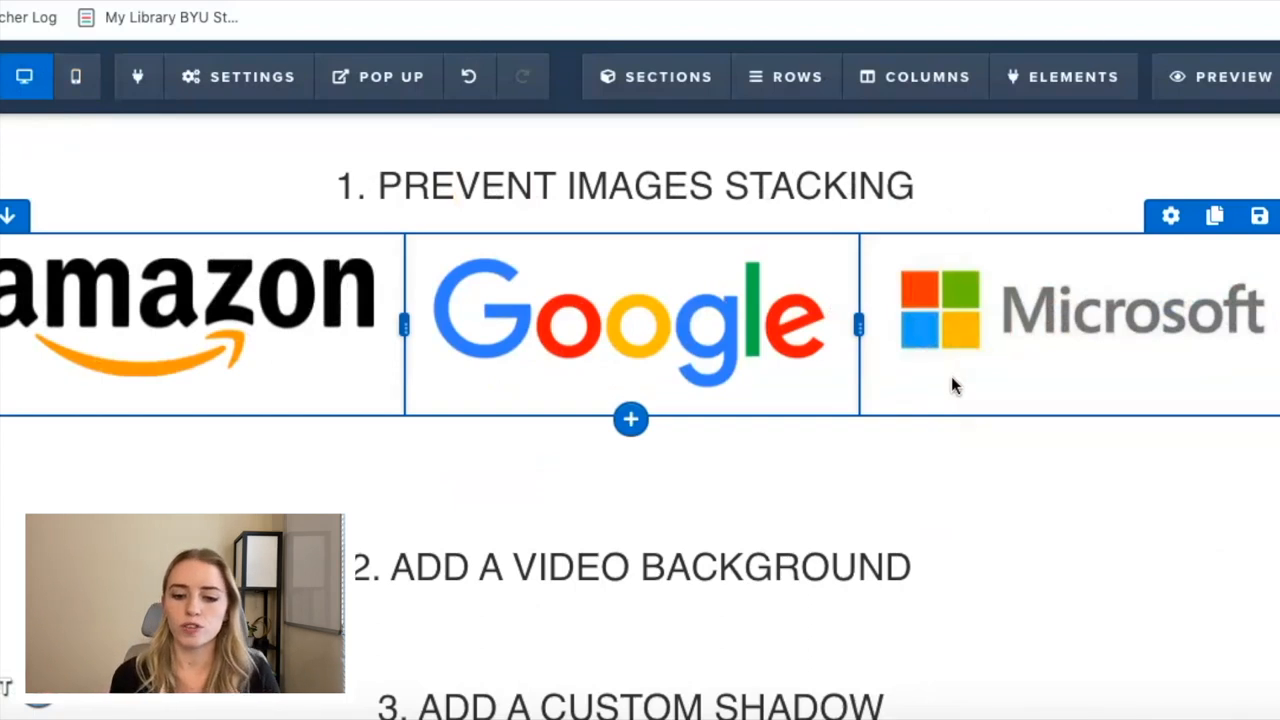
{"action": "left_click", "coordinate": [1114, 303]}
{"action": "left_click", "coordinate": [1170, 222]}
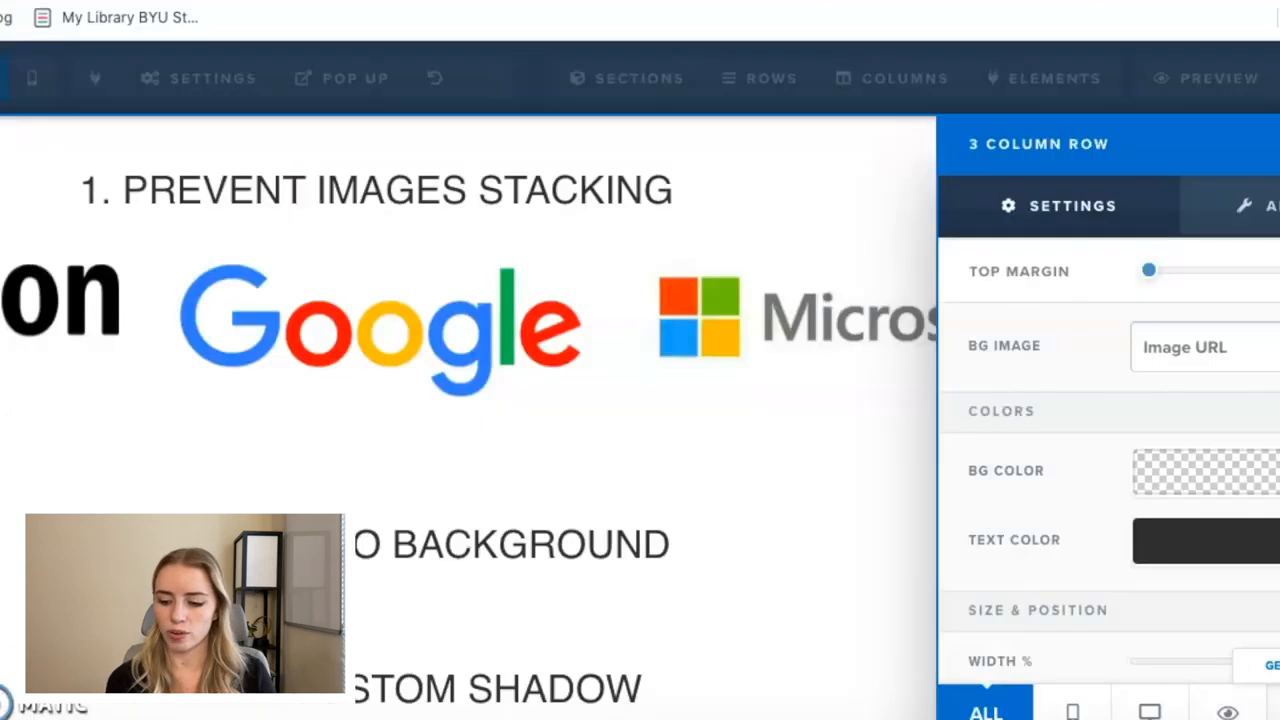
{"action": "left_click", "coordinate": [1090, 677]}
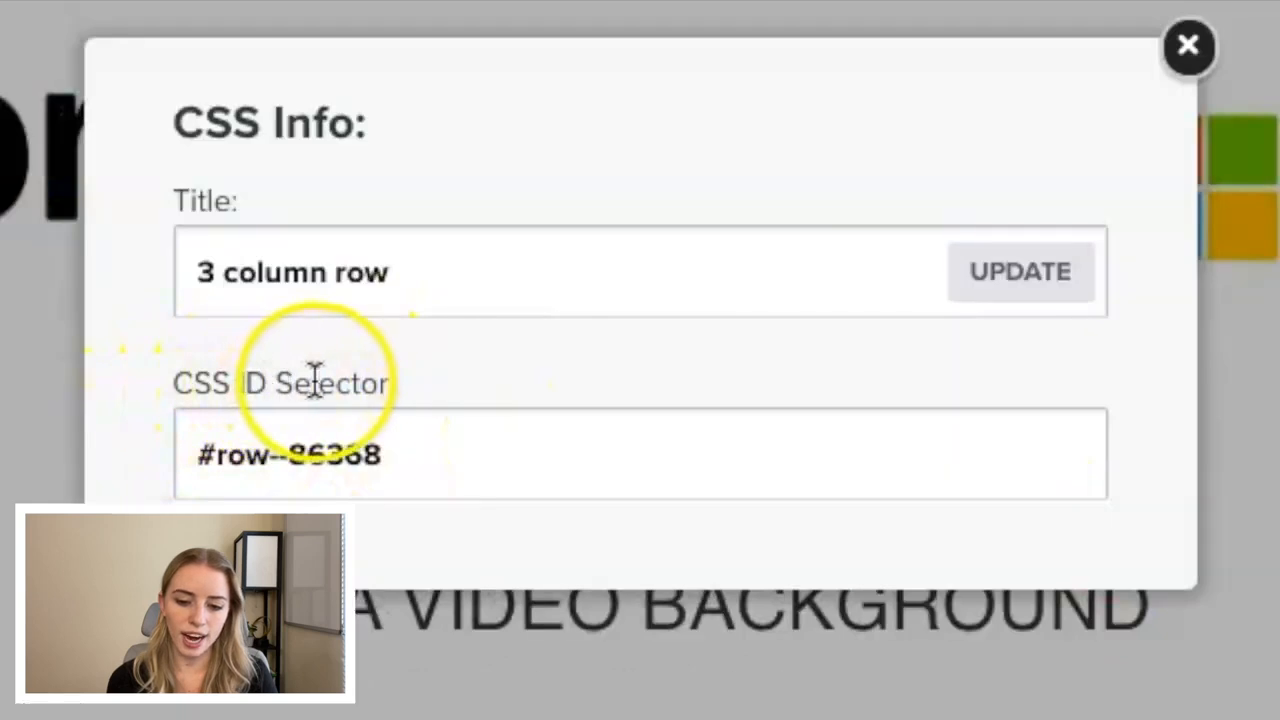
{"action": "left_click_drag", "start_coordinate": [420, 449], "coordinate": [180, 437]}
{"action": "key", "text": "ctrl+c"}
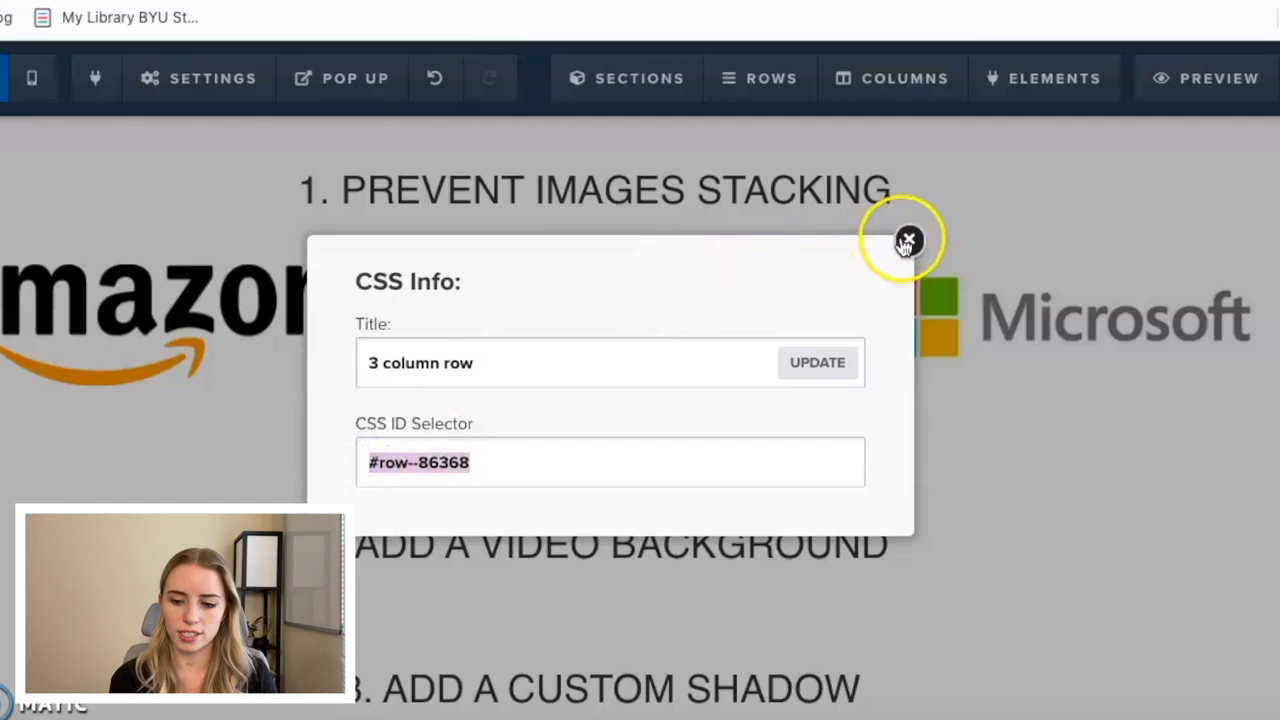
{"action": "left_click", "coordinate": [907, 242]}
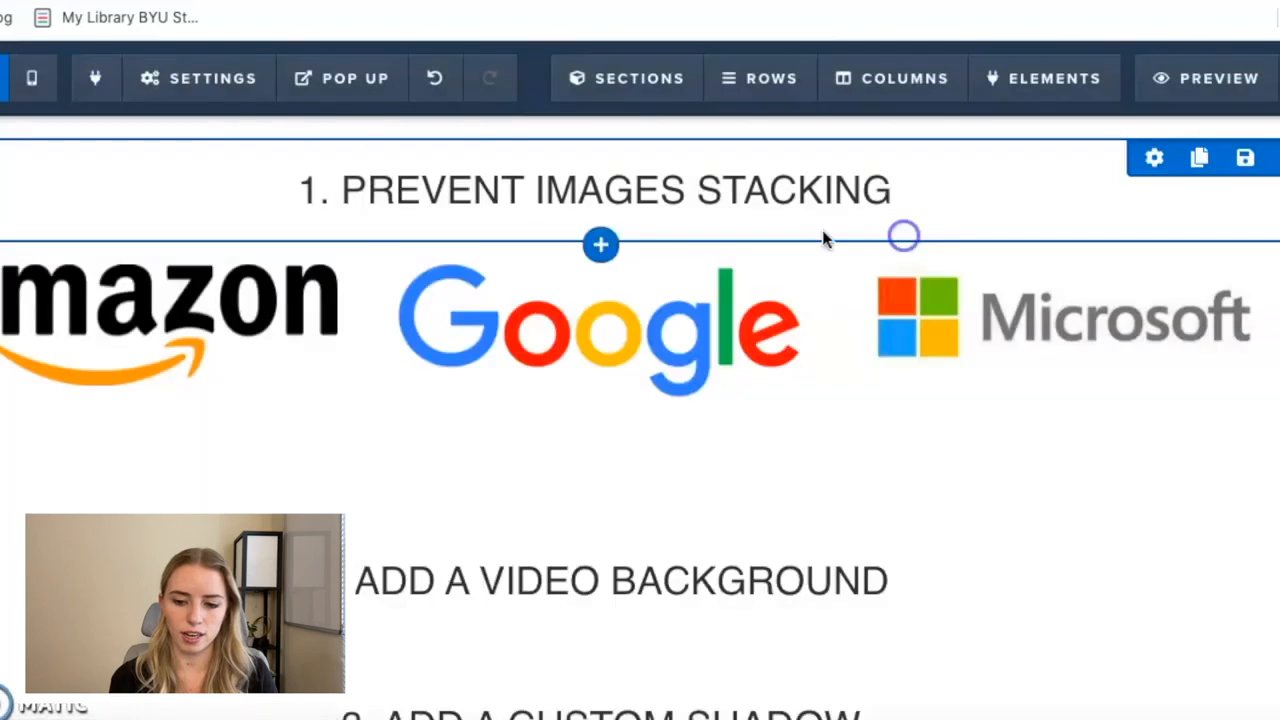
Add a custom CSS rule for #row--86368 with display: flex, flex-flow: row nowrap and align-items: baseline.
{"action": "left_click", "coordinate": [208, 86]}
{"action": "left_click", "coordinate": [212, 323]}
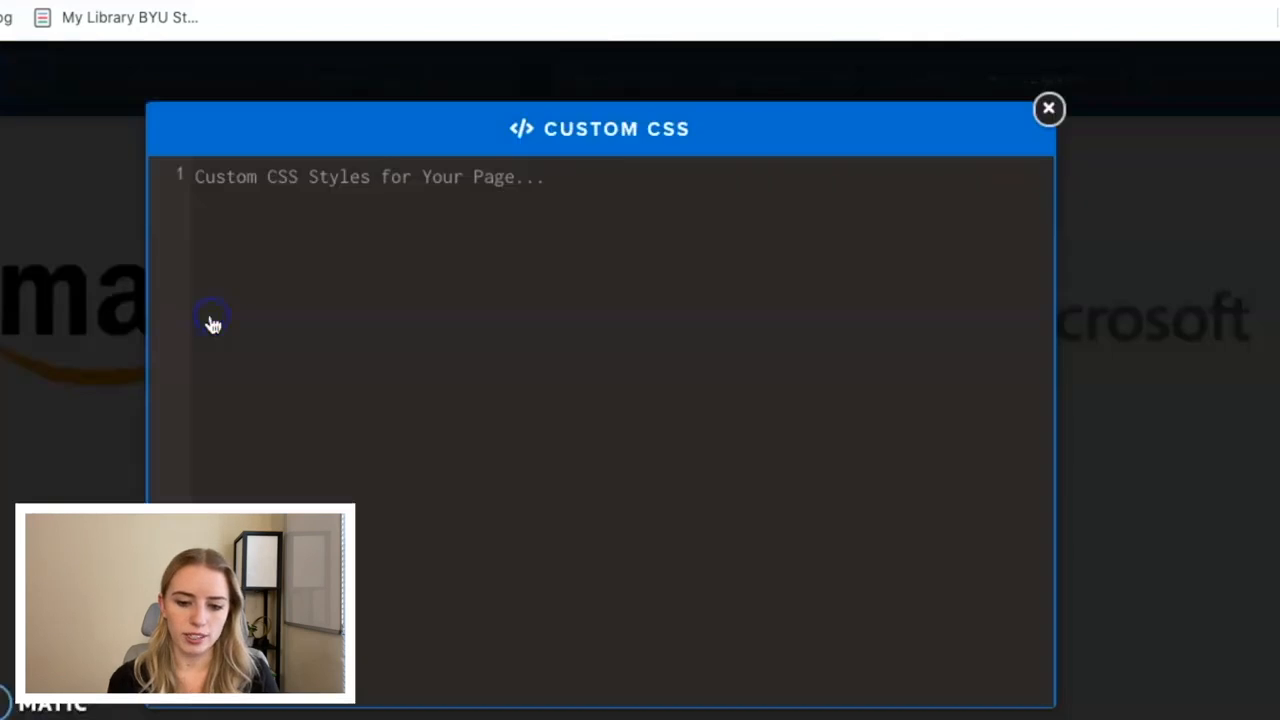
{"action": "left_click", "coordinate": [197, 183]}
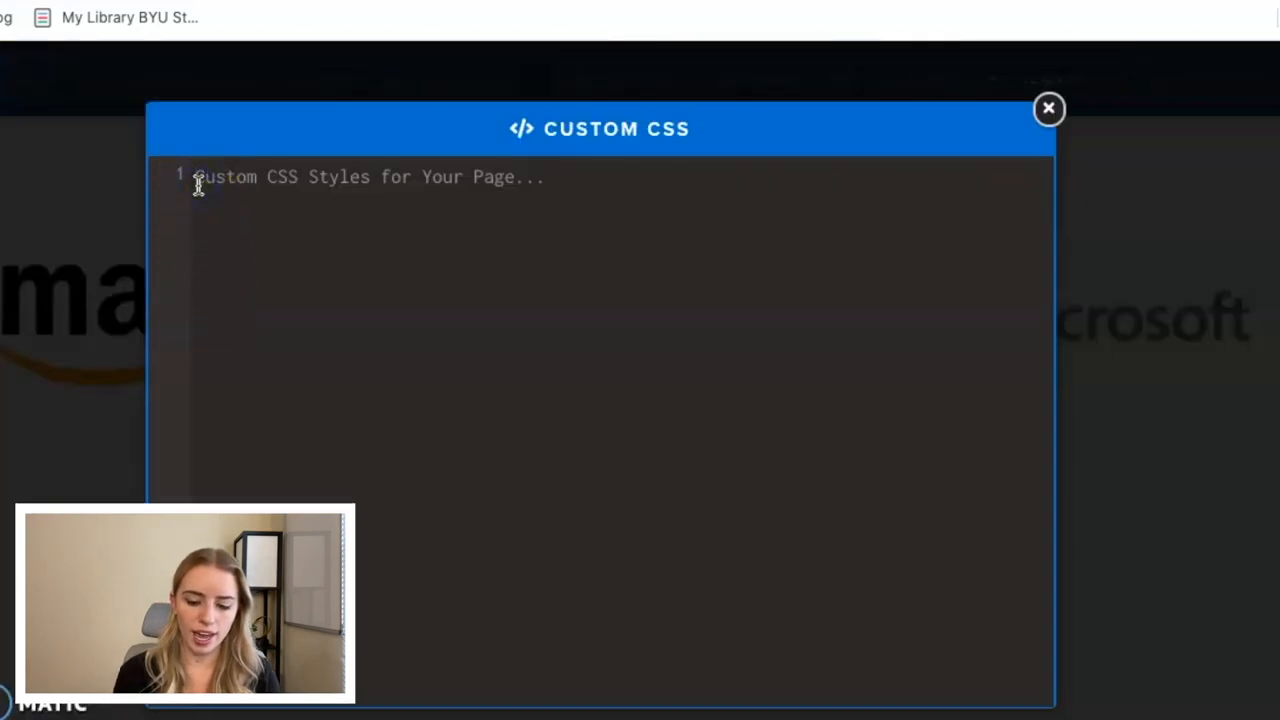
{"action": "key", "text": "ctrl+v"}
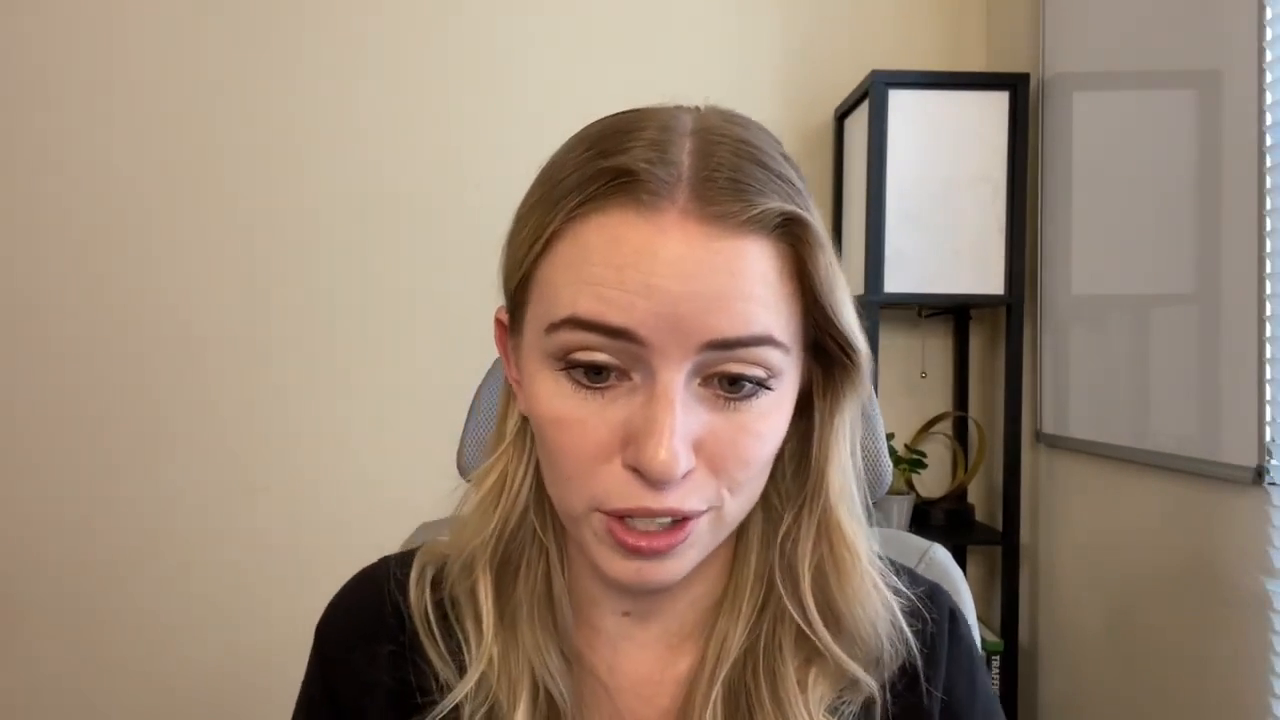
{"action": "left_click", "coordinate": [400, 165]}
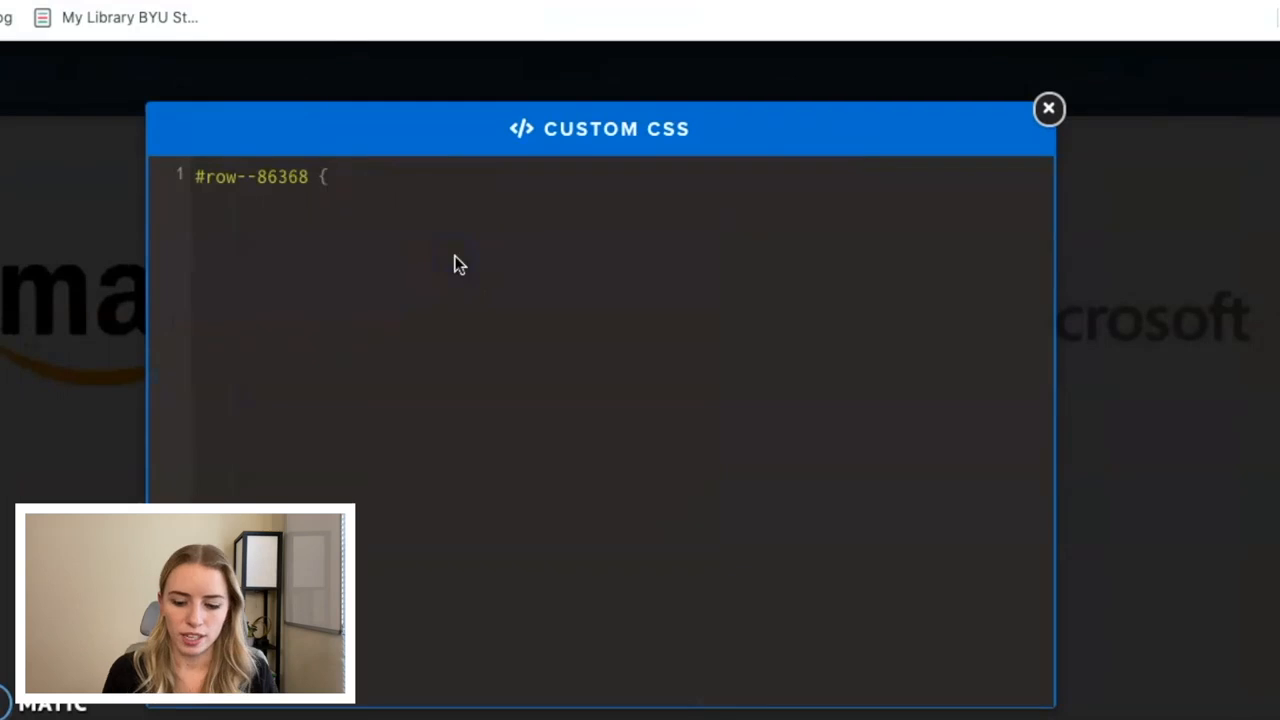
{"action": "type", "text": "display: flex;   flex-flow: row nowrap;   align-items:baseline; }"}
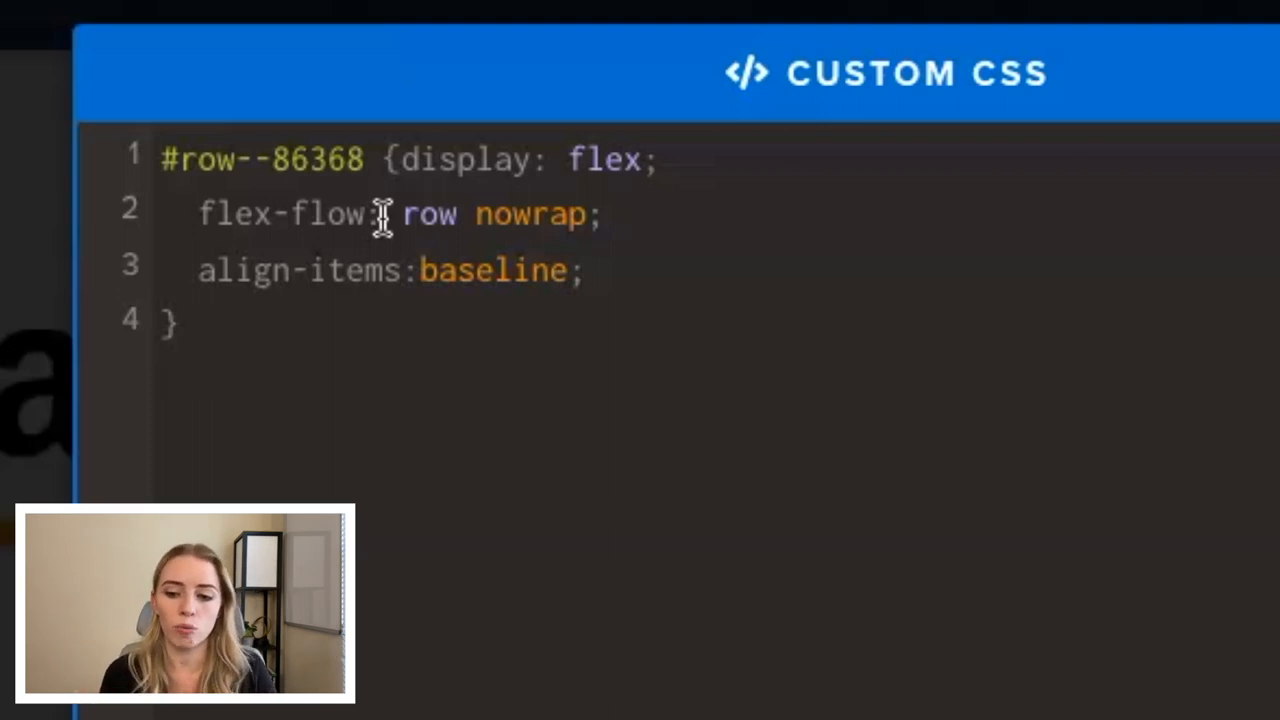
{"action": "left_click", "coordinate": [1066, 106]}
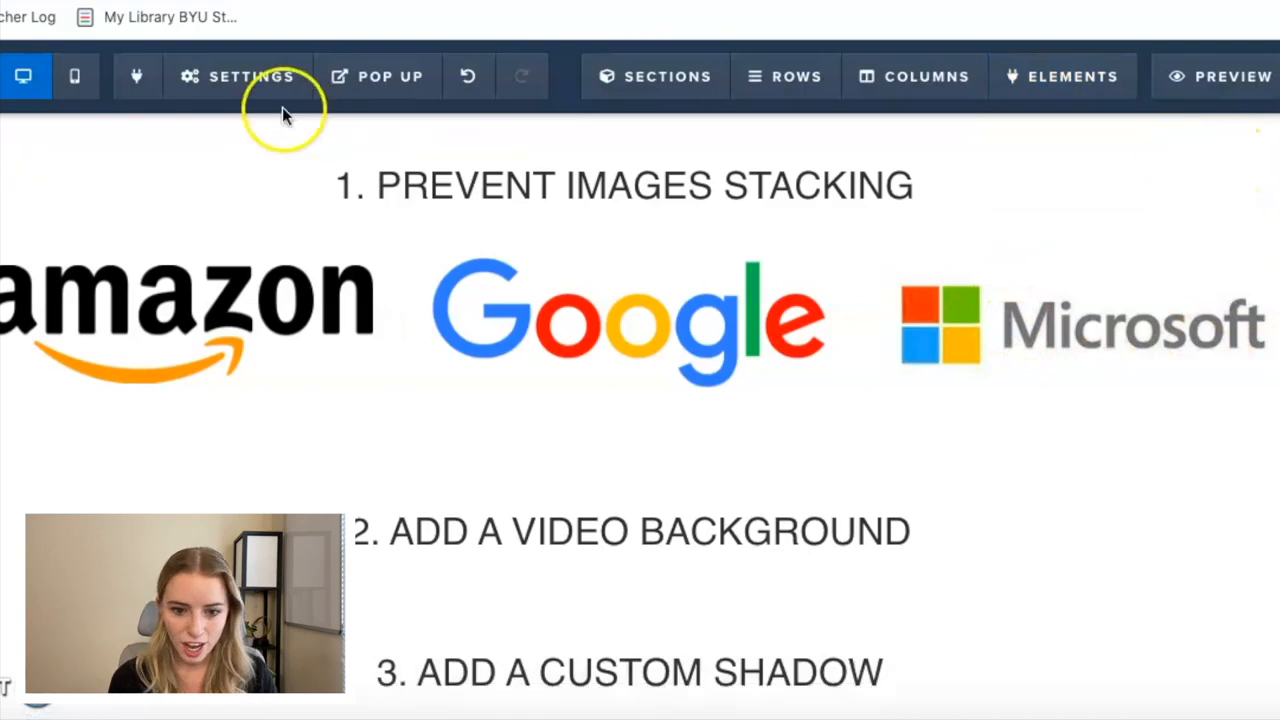
Compare the logo row's layout in mobile and desktop views, finishing in desktop view.
{"action": "left_click", "coordinate": [75, 86]}
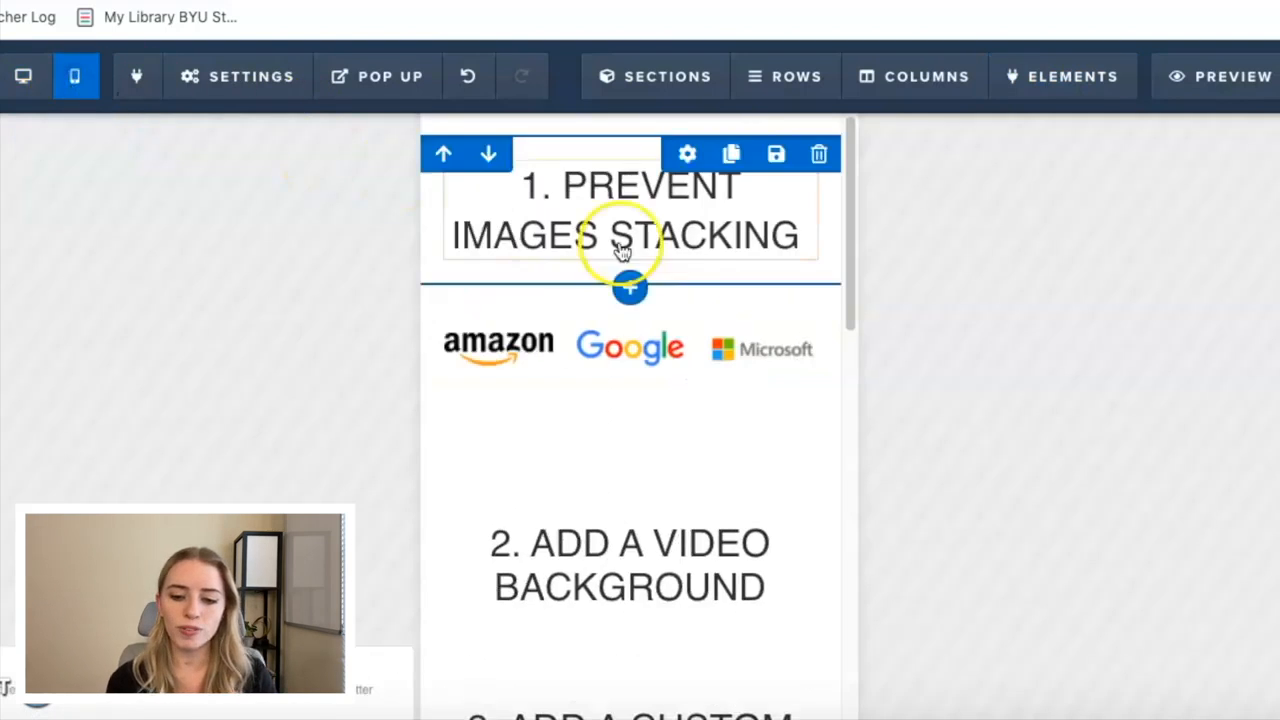
{"action": "left_click", "coordinate": [761, 362]}
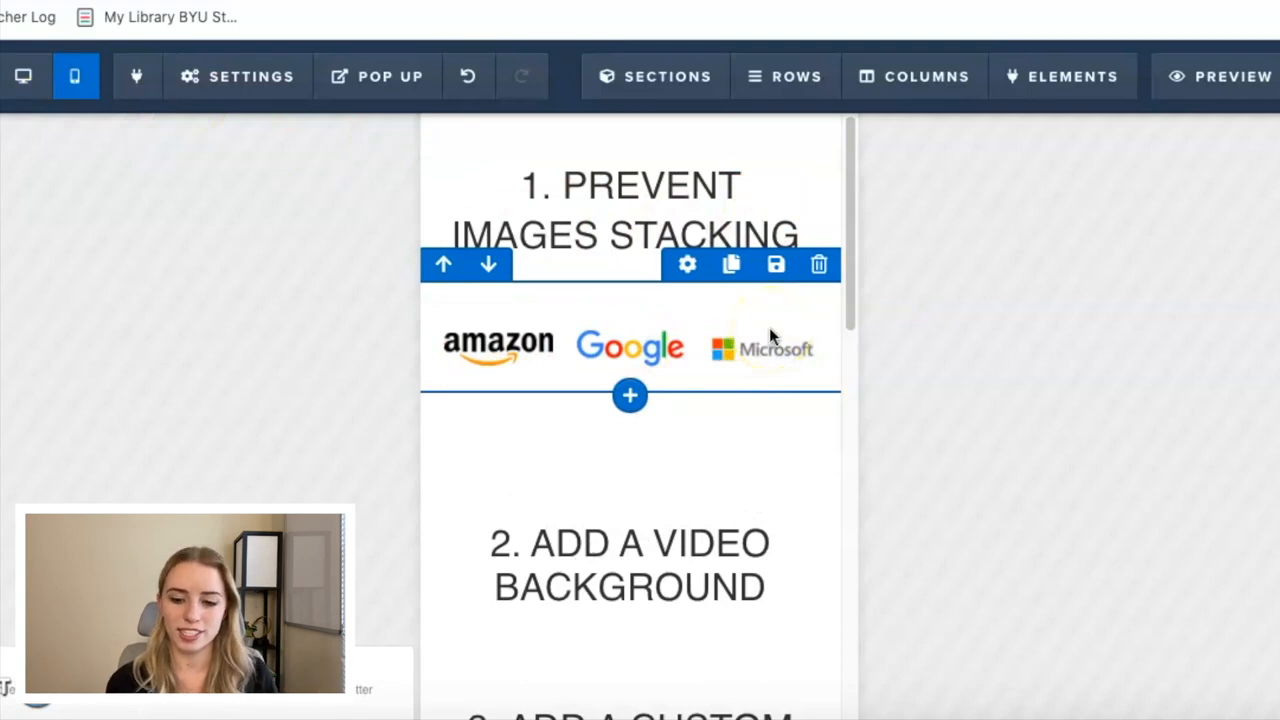
{"action": "left_click", "coordinate": [24, 86]}
{"action": "left_click", "coordinate": [73, 84]}
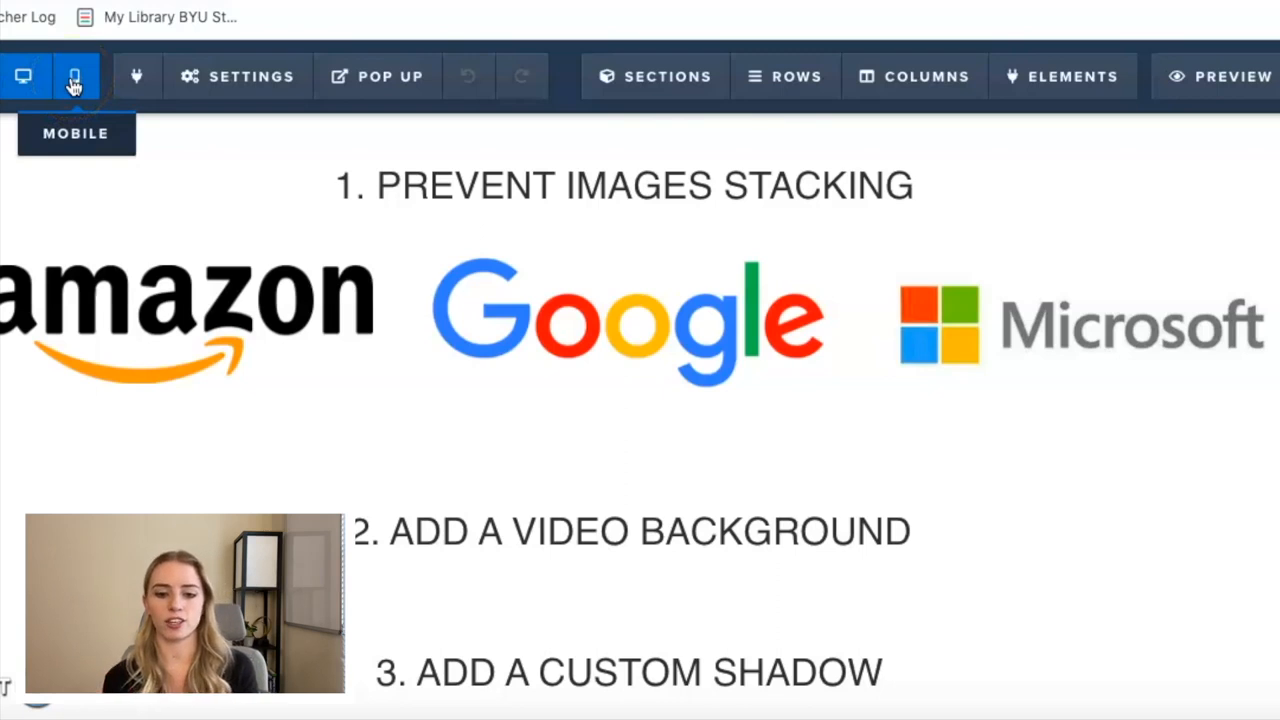
{"action": "left_click", "coordinate": [73, 84]}
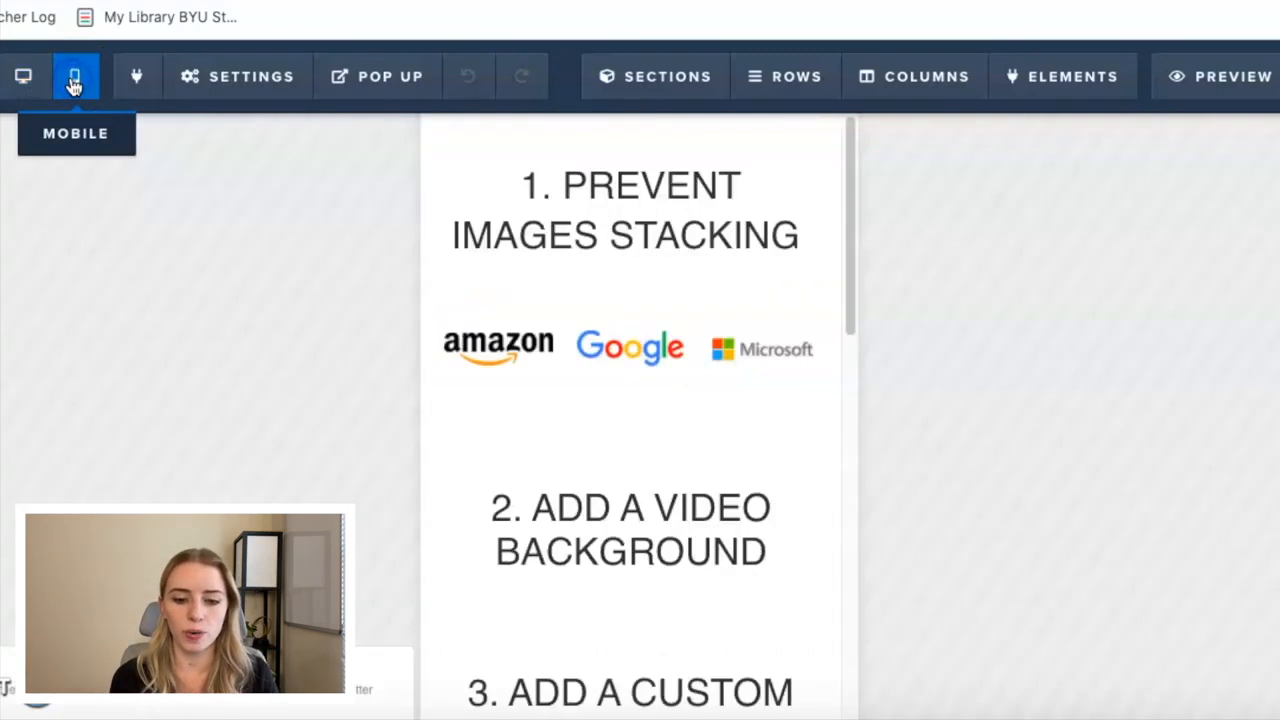
{"action": "left_click", "coordinate": [800, 345]}
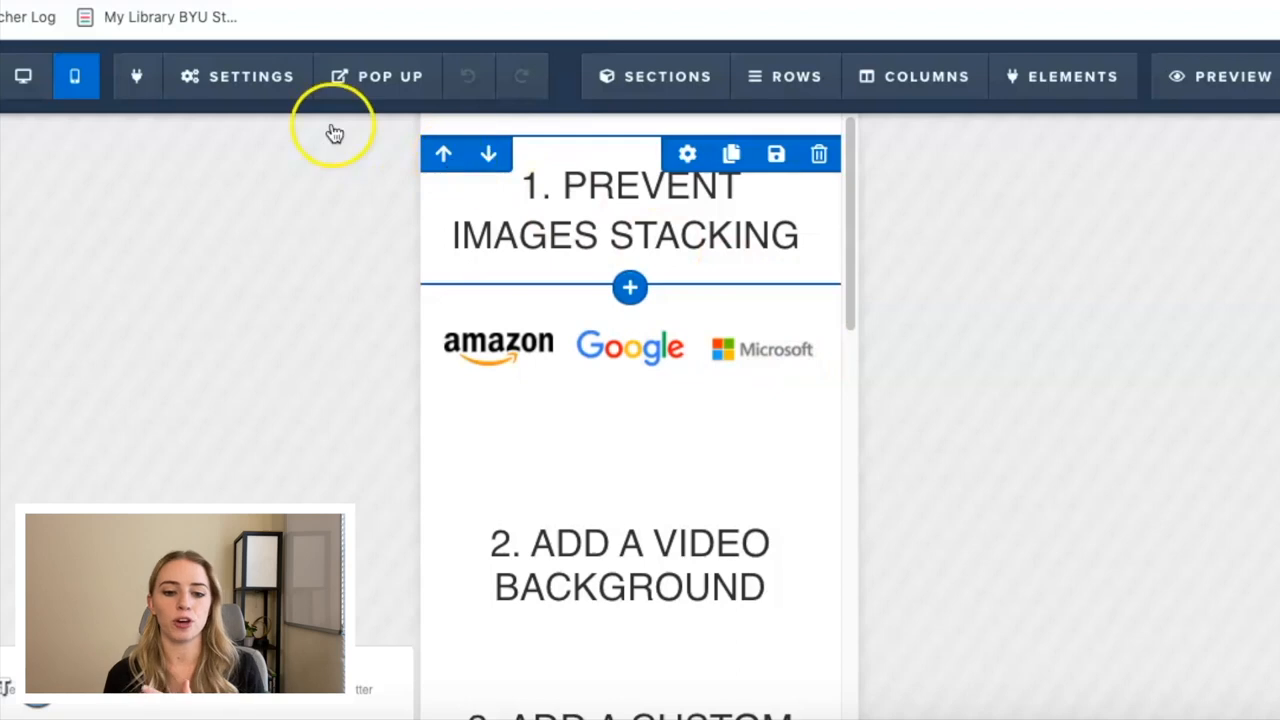
{"action": "left_click", "coordinate": [23, 76]}
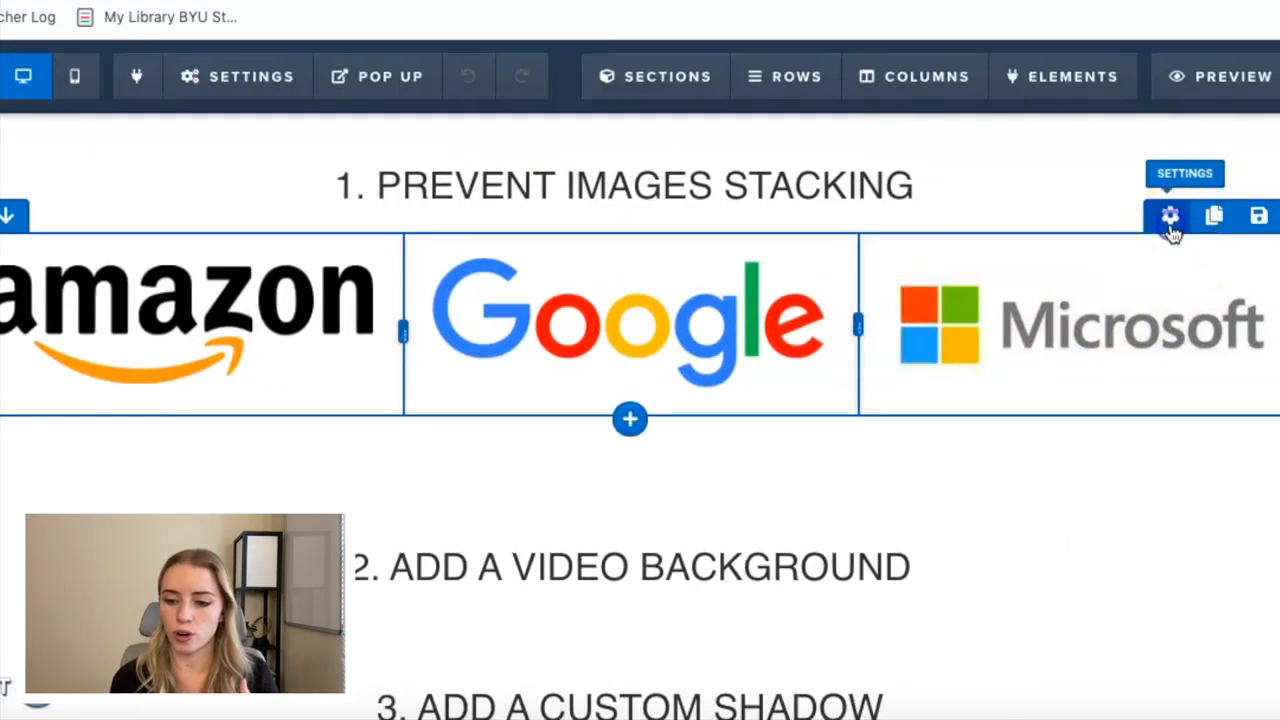
Open and close the logo row's settings, and check the logos once more in mobile view before returning to desktop view.
{"action": "left_click", "coordinate": [1172, 230]}
{"action": "left_click", "coordinate": [600, 429]}
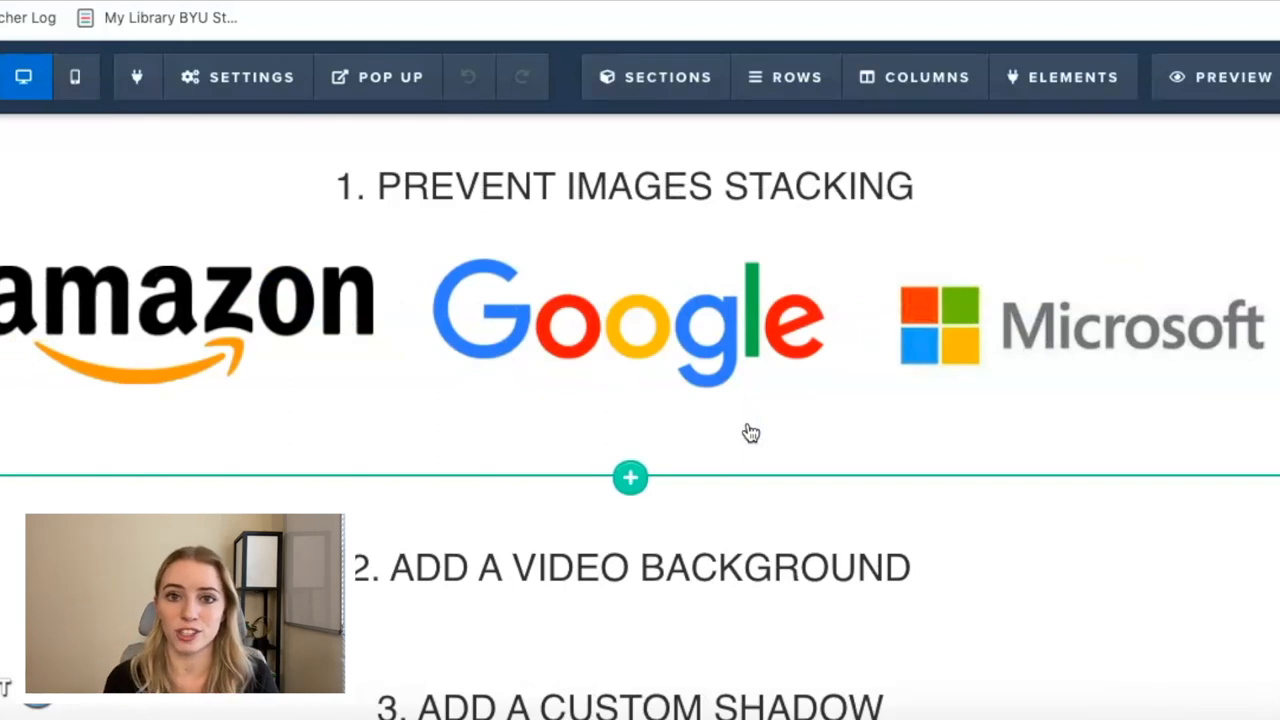
{"action": "left_click", "coordinate": [72, 88]}
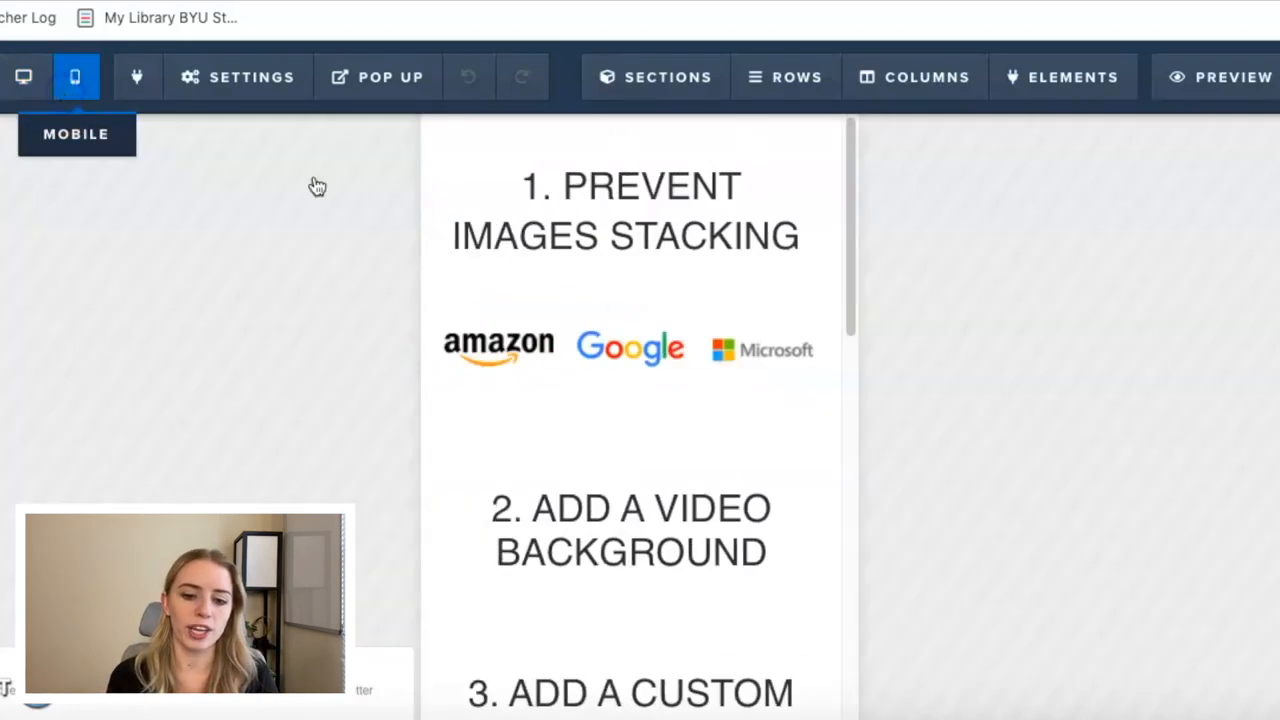
{"action": "left_click", "coordinate": [716, 380]}
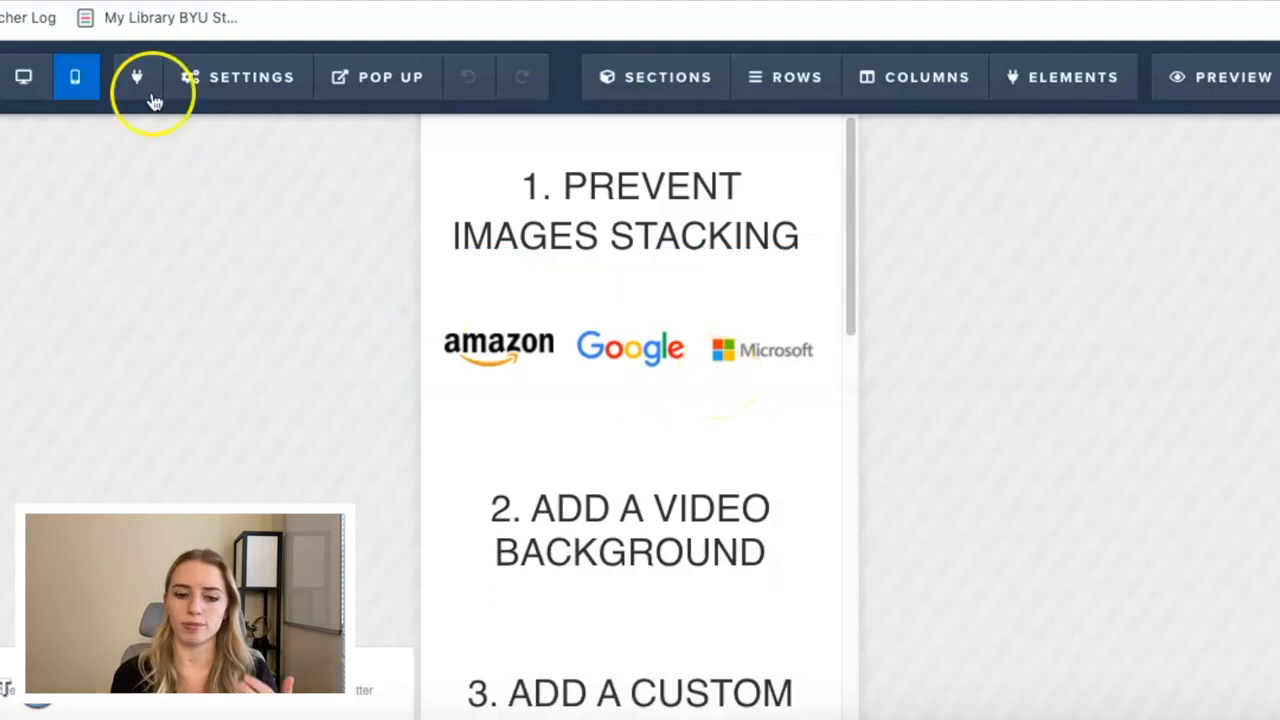
{"action": "left_click", "coordinate": [28, 80]}
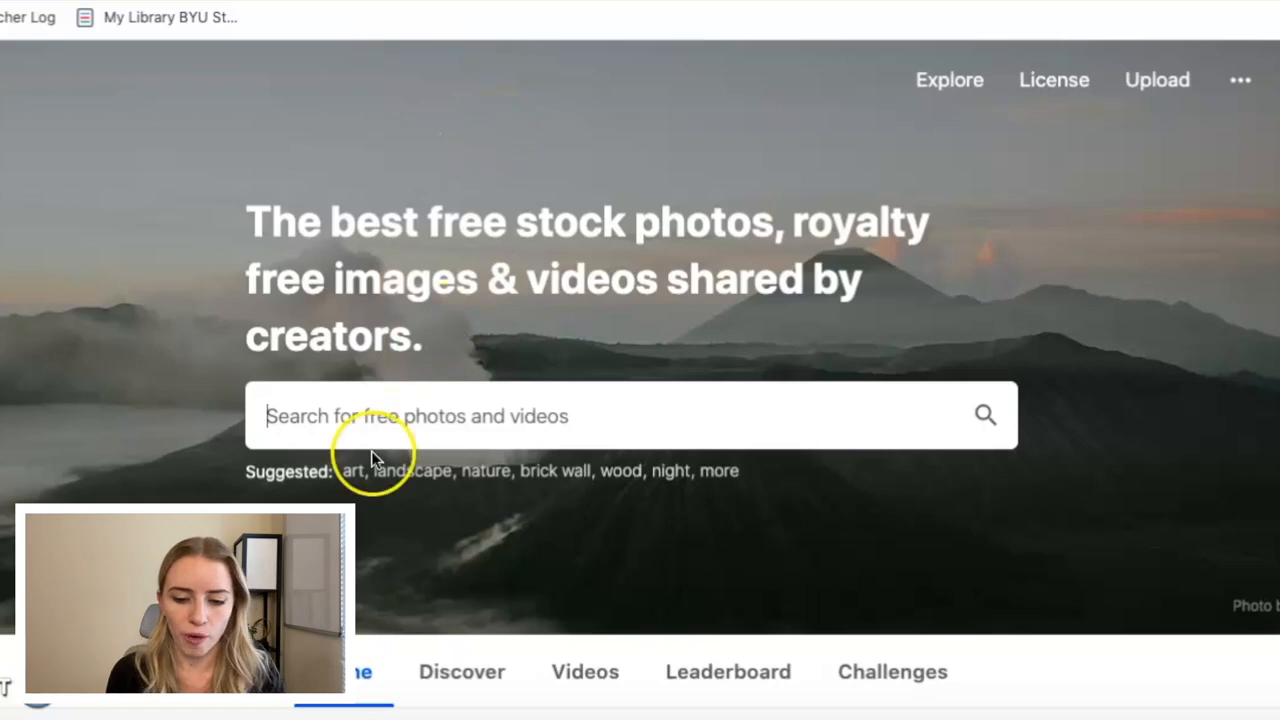
Search the stock library for "dry plant on wall" and show only the video results.
{"action": "type", "text": "dry p"}
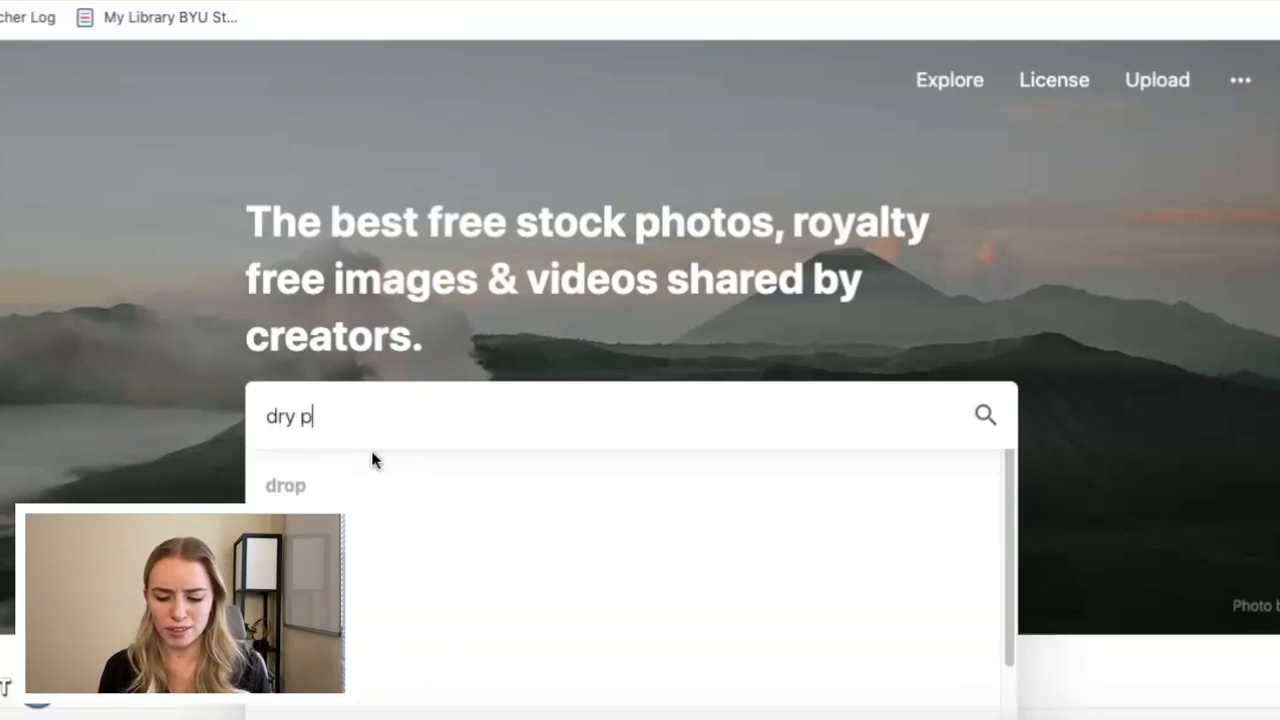
{"action": "type", "text": "lant on"}
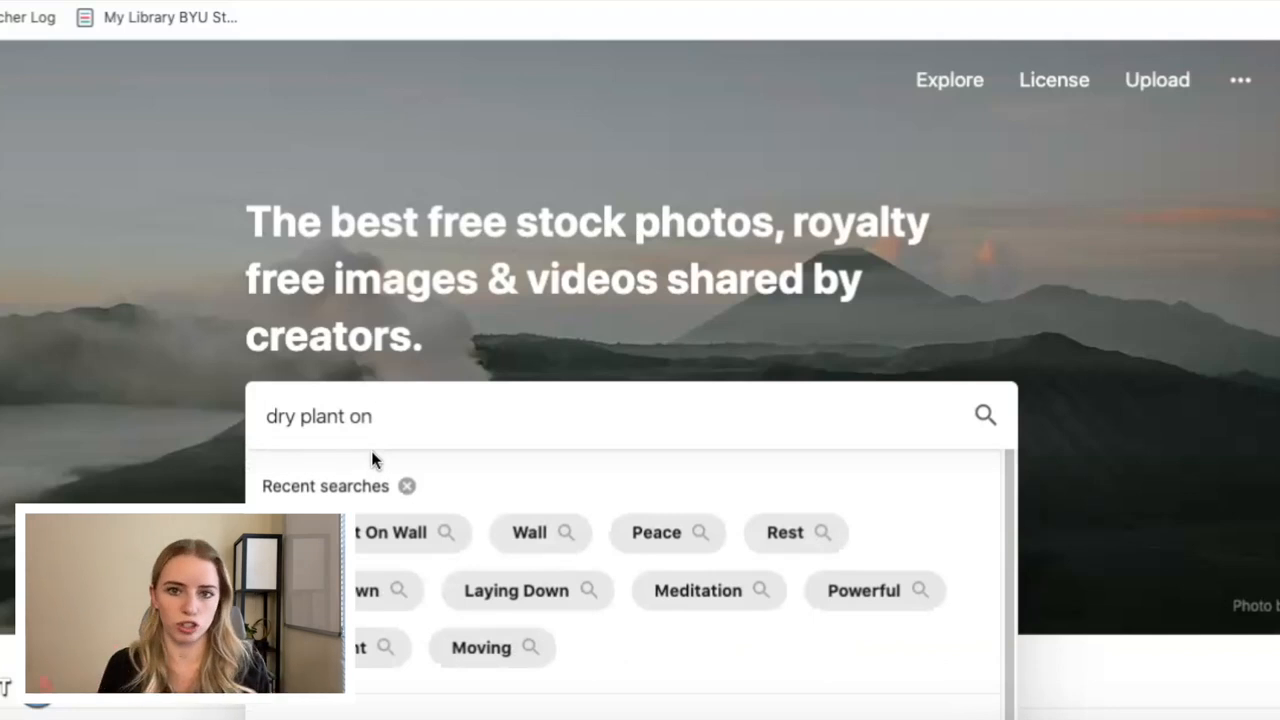
{"action": "type", "text": "wall"}
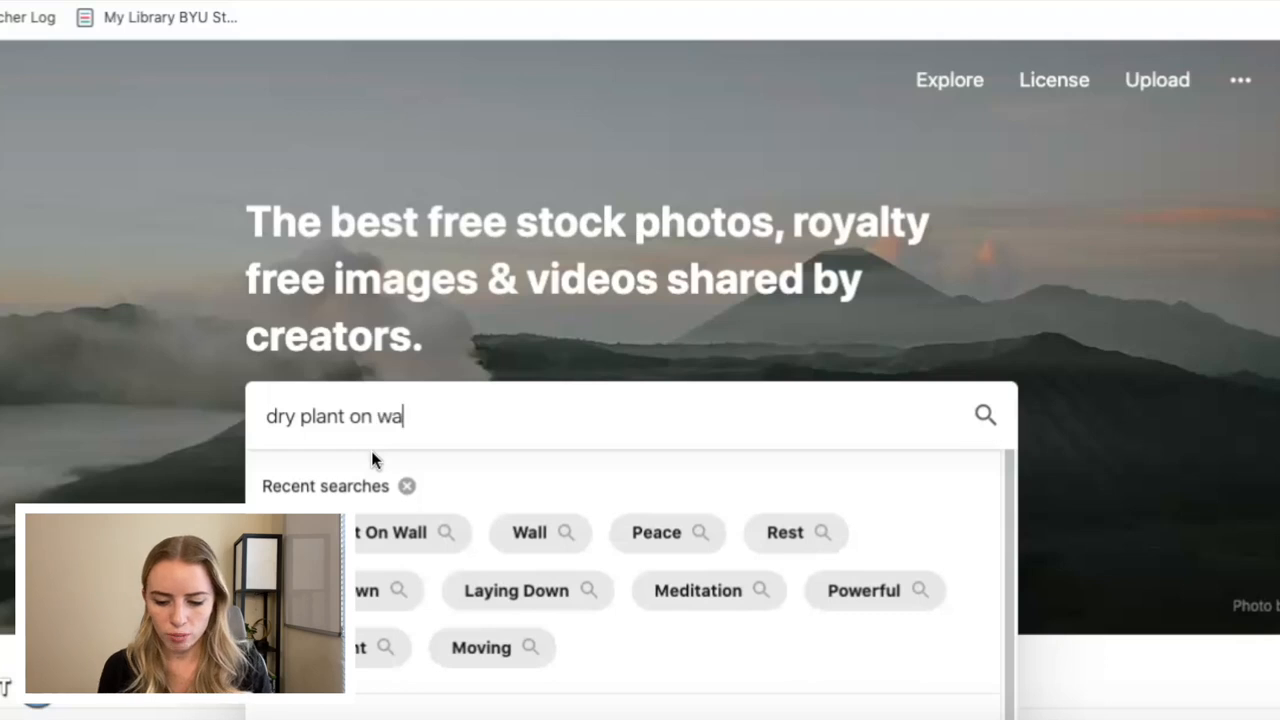
{"action": "key", "text": "Return"}
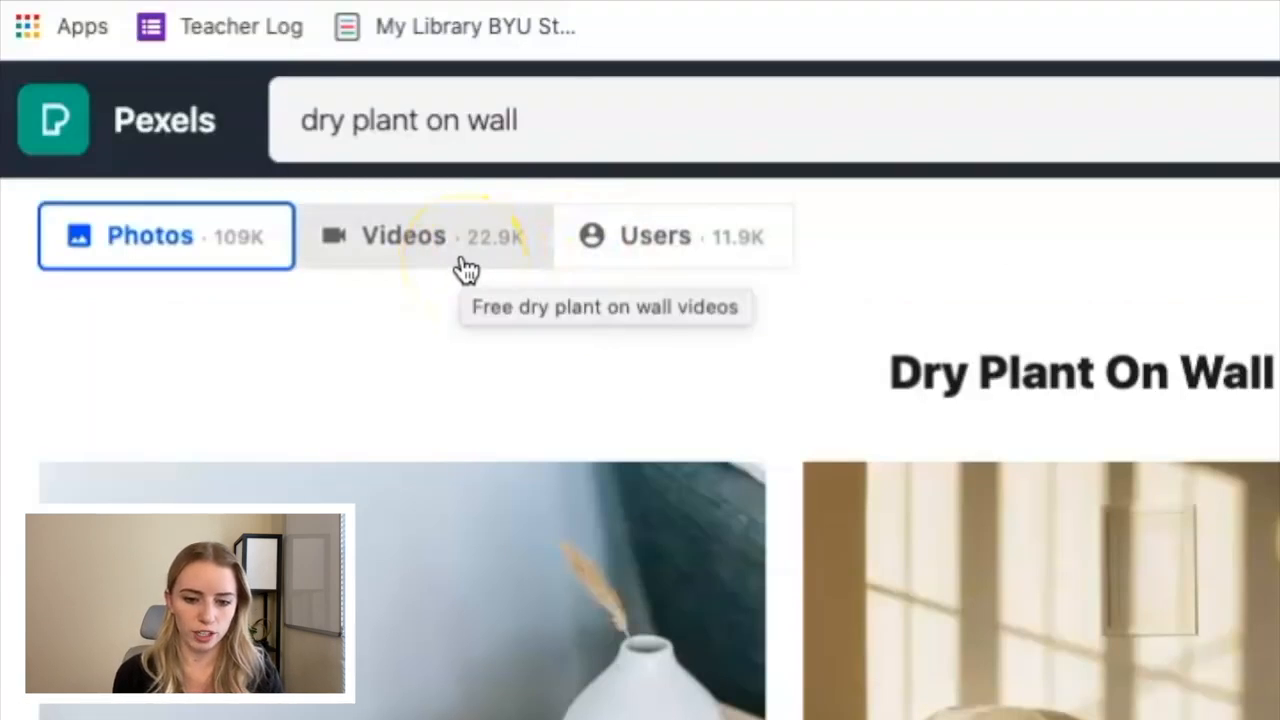
{"action": "left_click", "coordinate": [465, 270]}
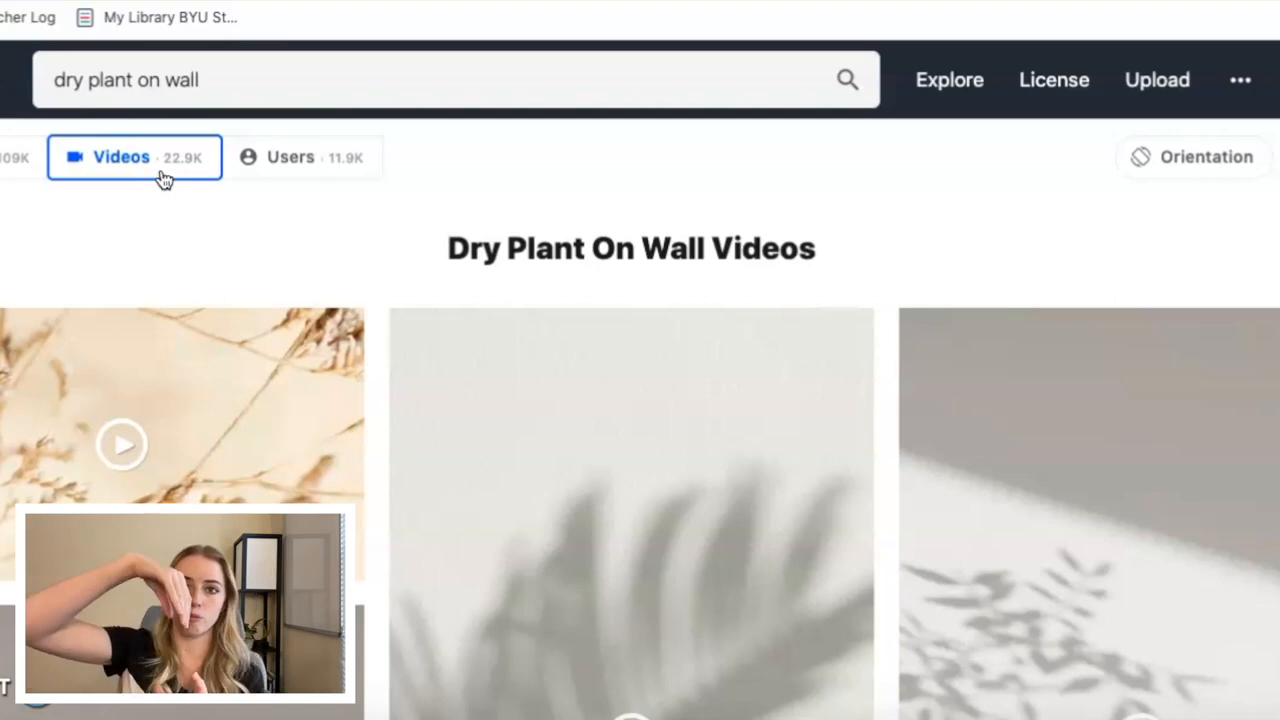
Open the video of a leafy plant's shadow swaying on a light wall from the results.
{"action": "scroll", "coordinate": [620, 398], "scroll_direction": "down", "scroll_amount": 3}
{"action": "scroll", "coordinate": [620, 396], "scroll_direction": "down", "scroll_amount": 10}
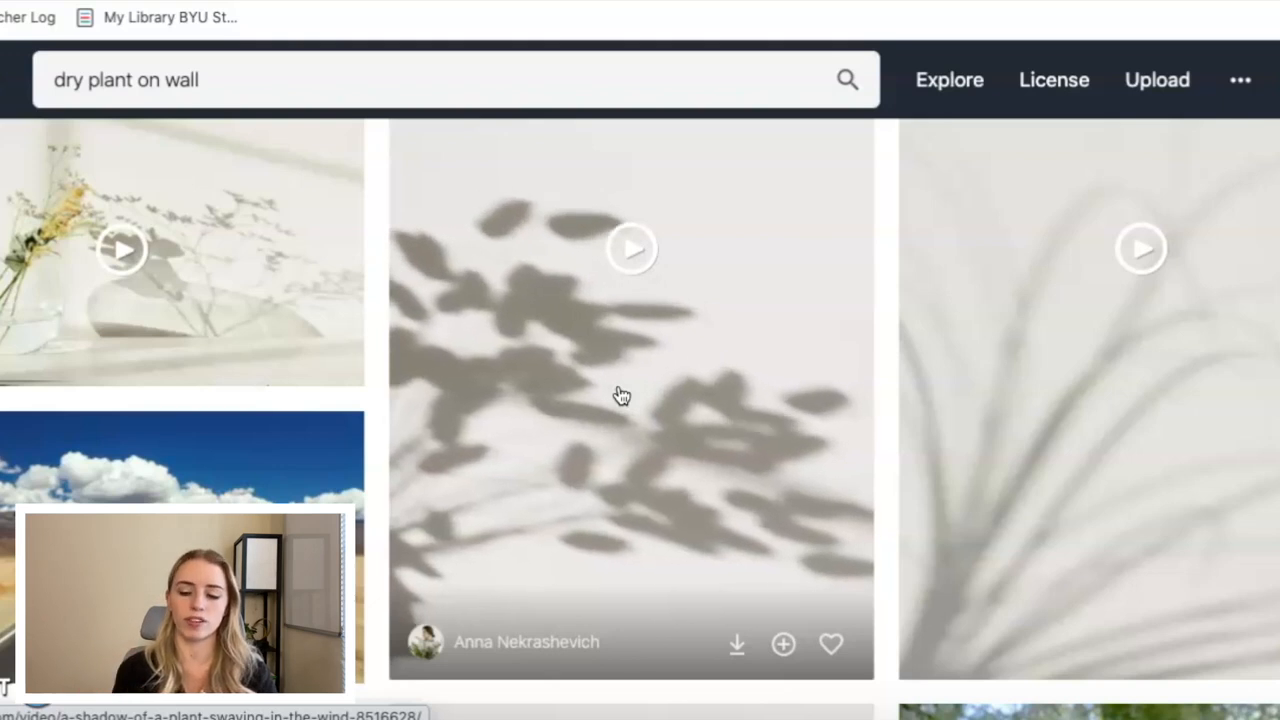
{"action": "left_click", "coordinate": [625, 353]}
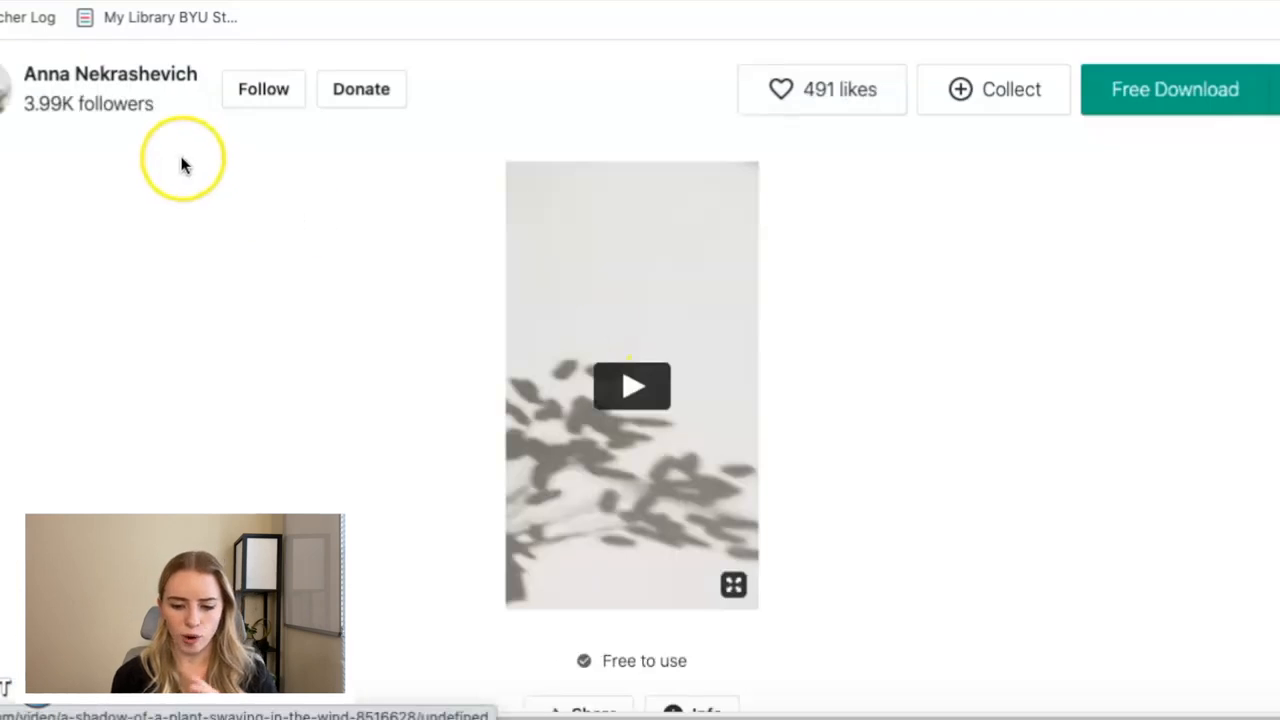
Review the plant-shadow video's information and license details, and download the free video.
{"action": "scroll", "coordinate": [643, 405], "scroll_direction": "down", "scroll_amount": 2}
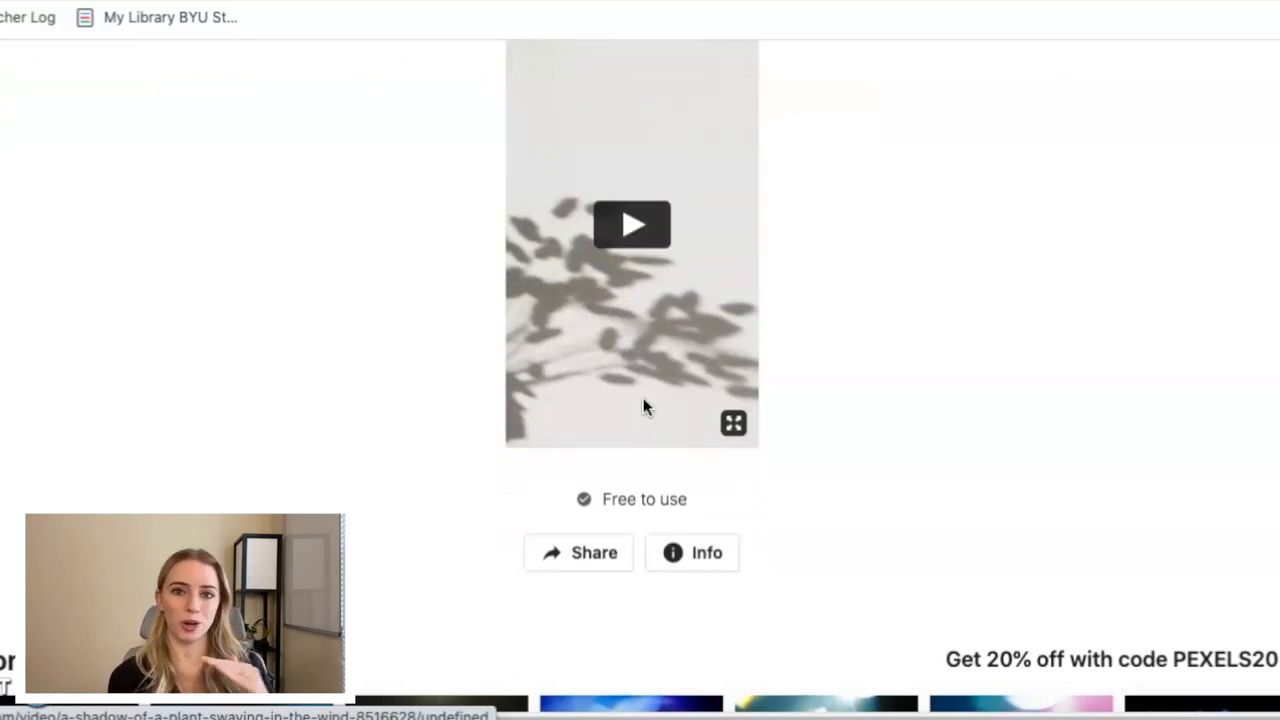
{"action": "left_click", "coordinate": [695, 565]}
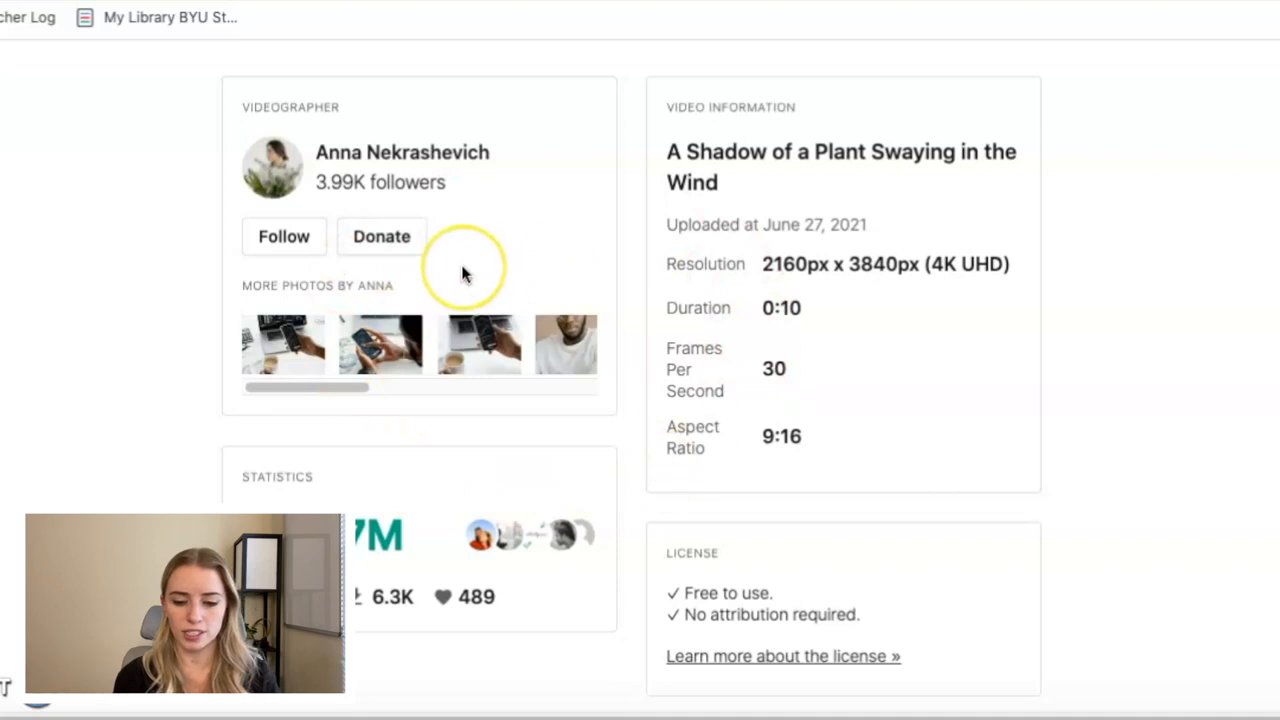
{"action": "scroll", "coordinate": [463, 276], "scroll_direction": "down", "scroll_amount": 3}
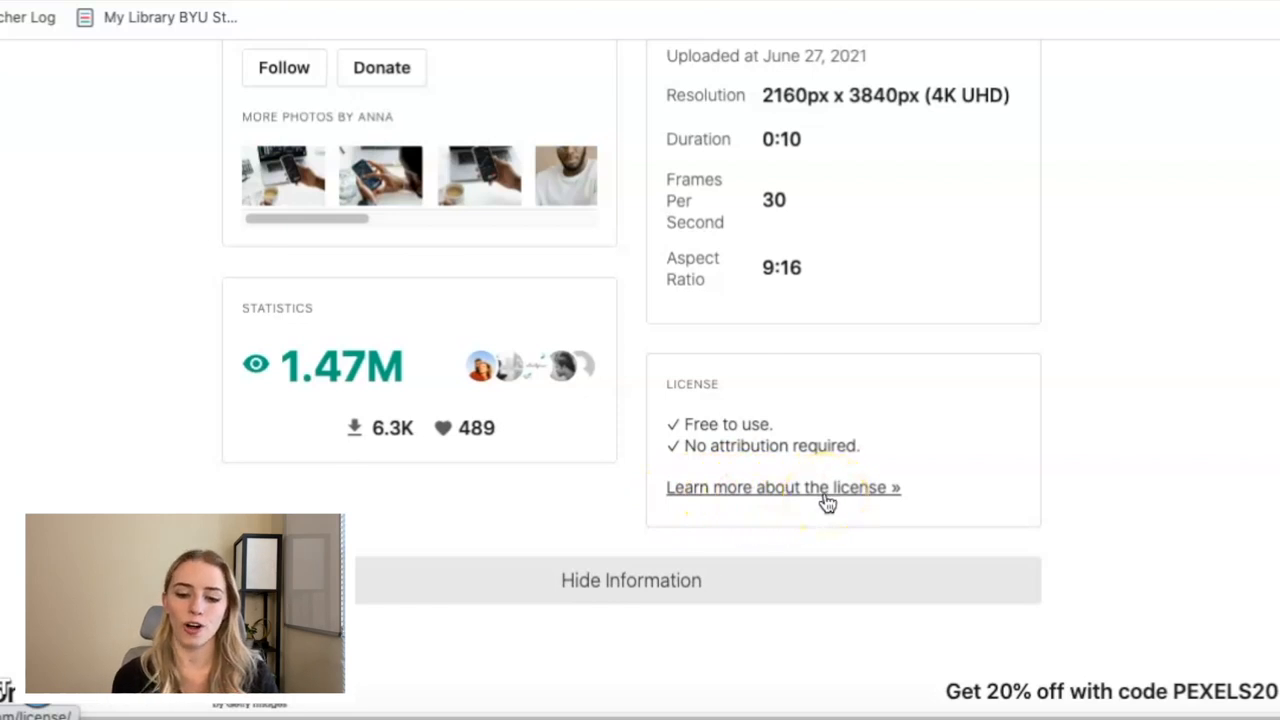
{"action": "scroll", "coordinate": [832, 520], "scroll_direction": "up", "scroll_amount": 10}
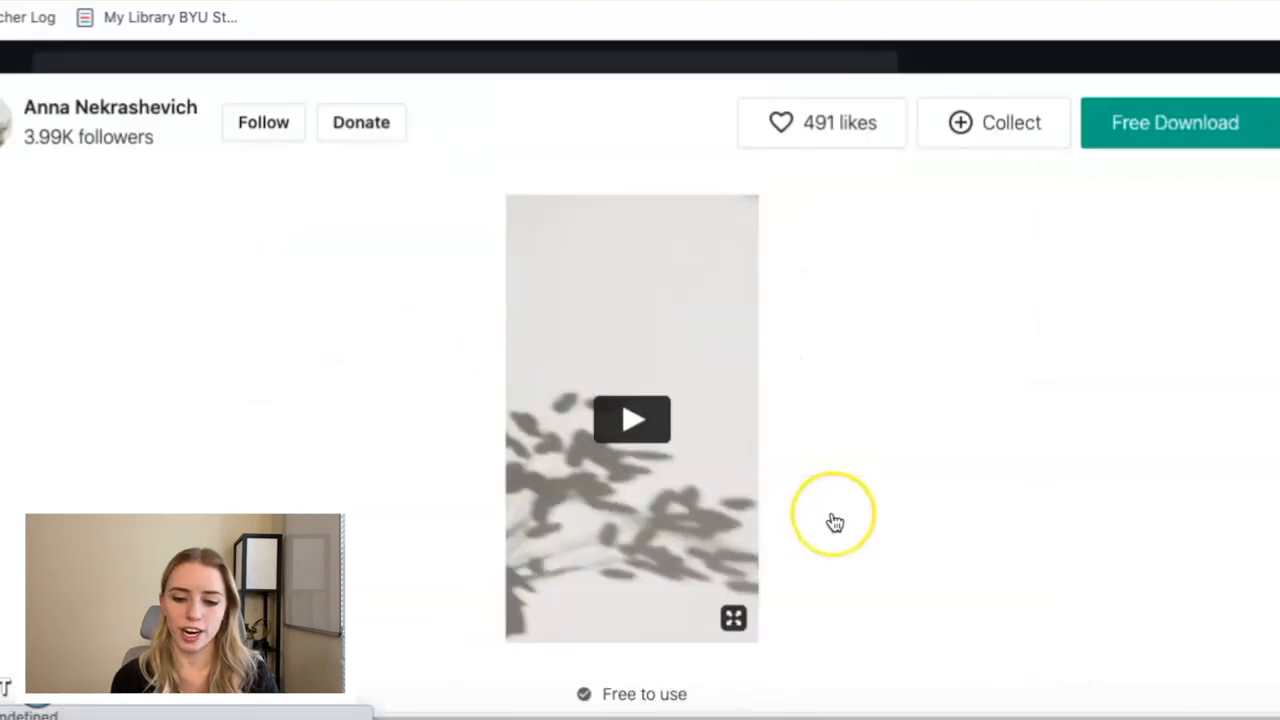
{"action": "left_click", "coordinate": [1195, 147]}
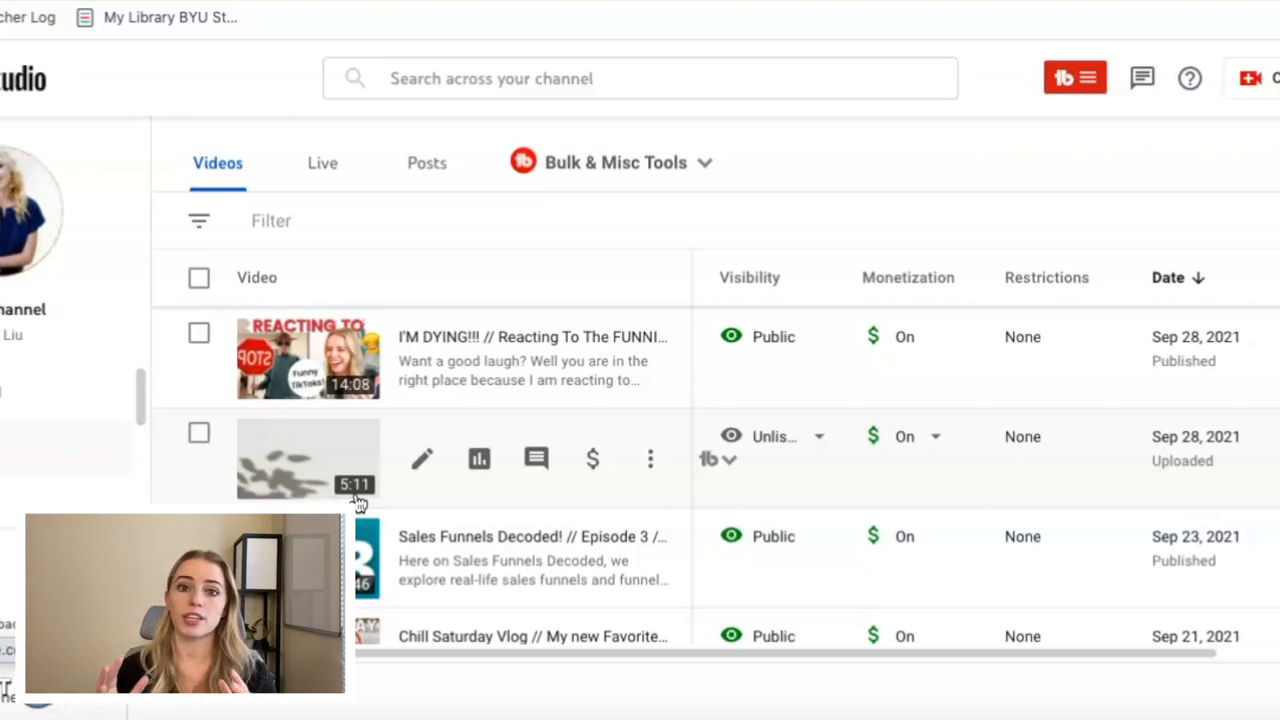
Get the shareable link of the unlisted plant-shadow video in YouTube Studio.
{"action": "left_click", "coordinate": [652, 462]}
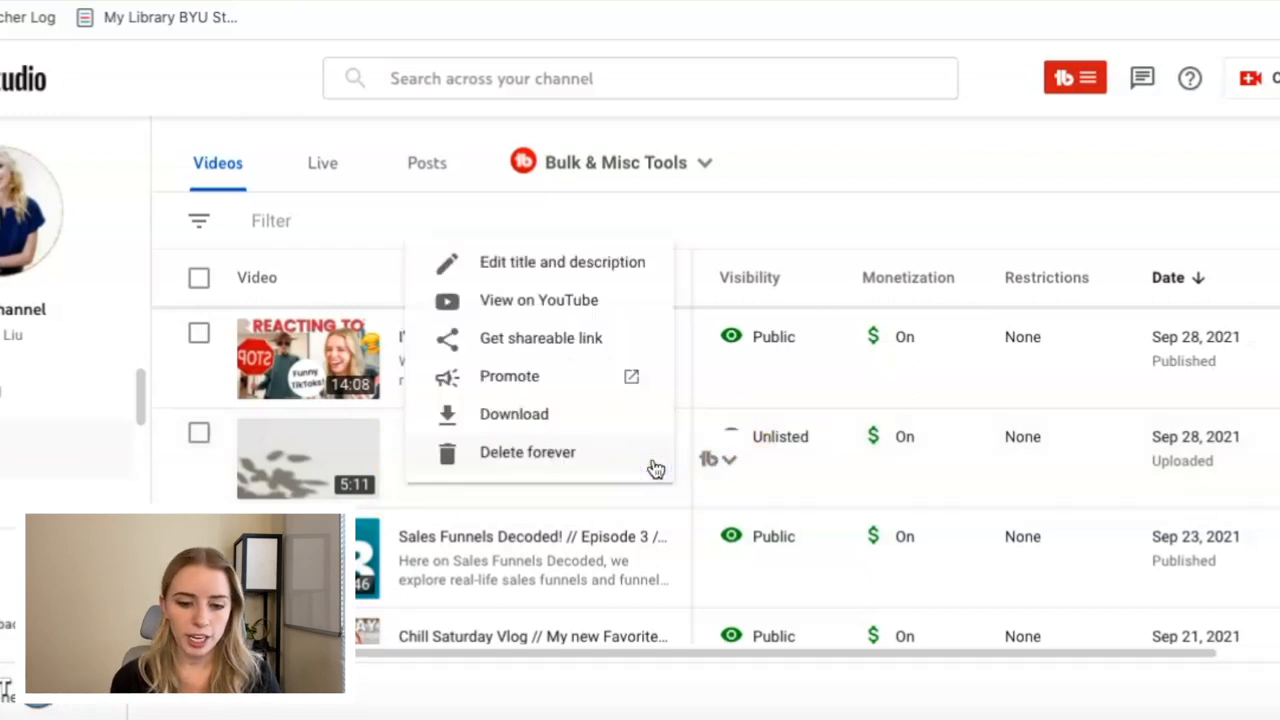
{"action": "left_click", "coordinate": [553, 340]}
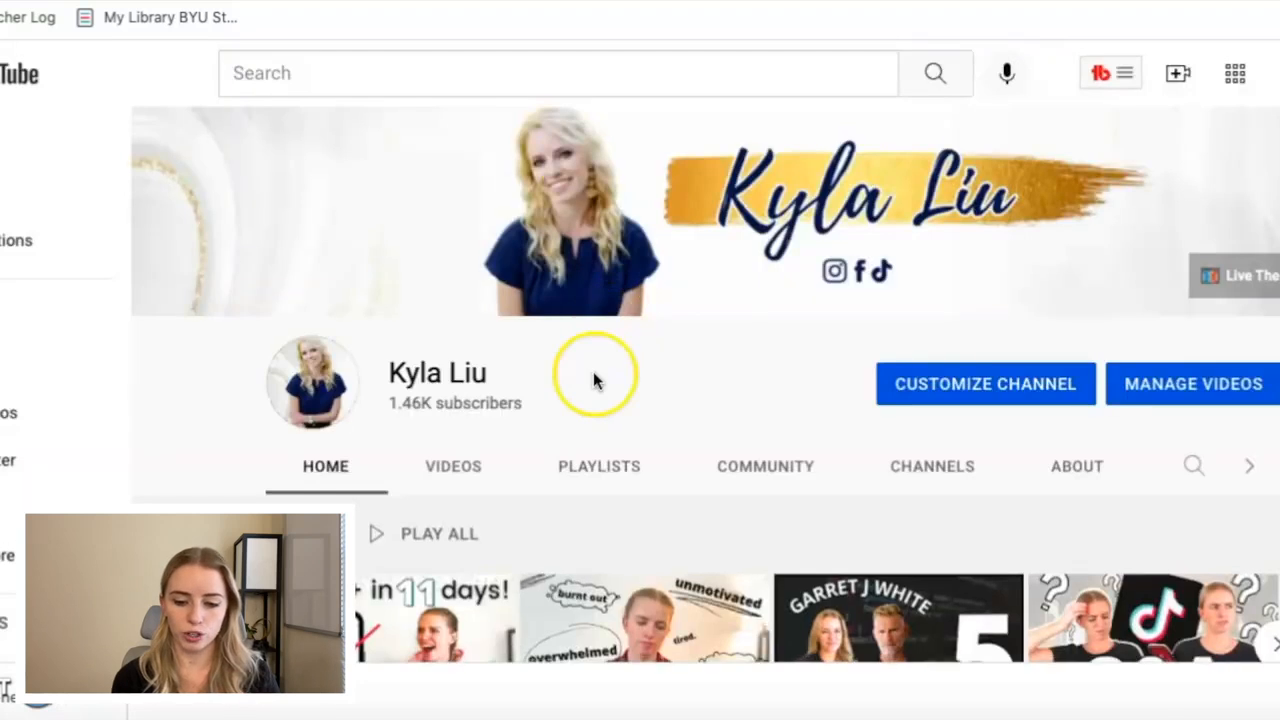
Open the channel's "1K TikTok Followers in 11 DAYS!" video on YouTube and copy its share link.
{"action": "scroll", "coordinate": [593, 371], "scroll_direction": "down", "scroll_amount": 2}
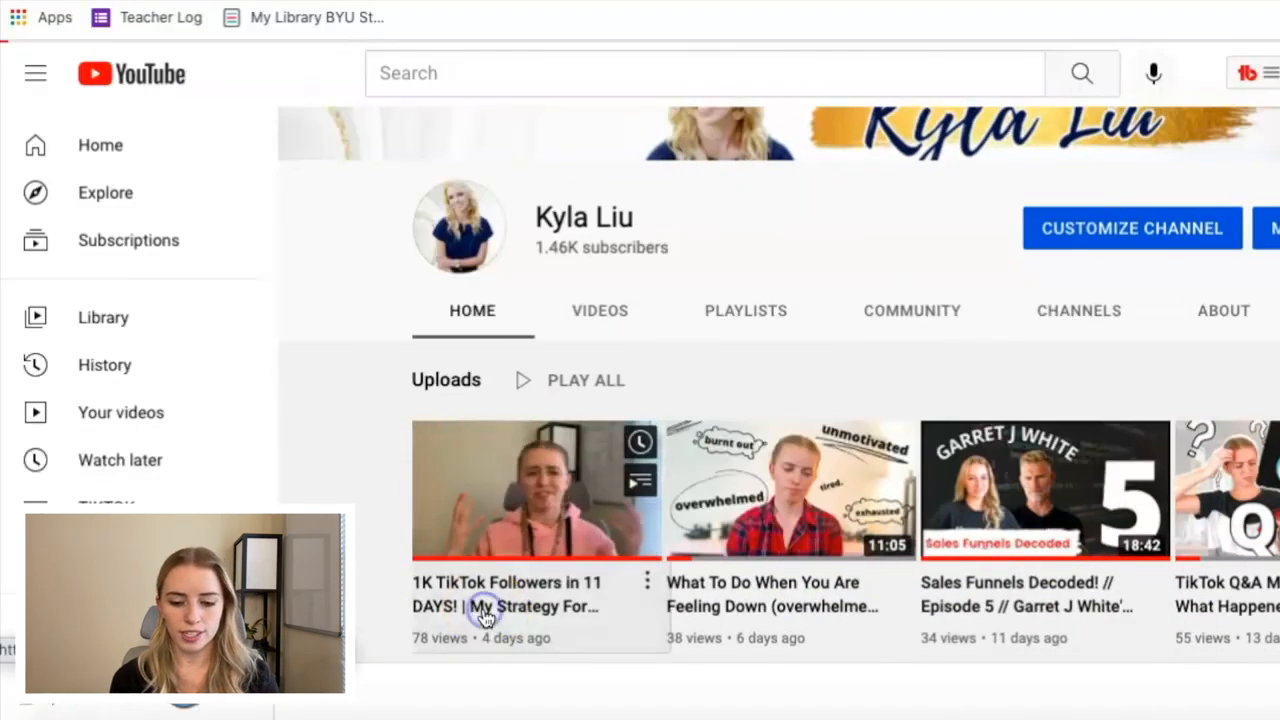
{"action": "left_click", "coordinate": [333, 610]}
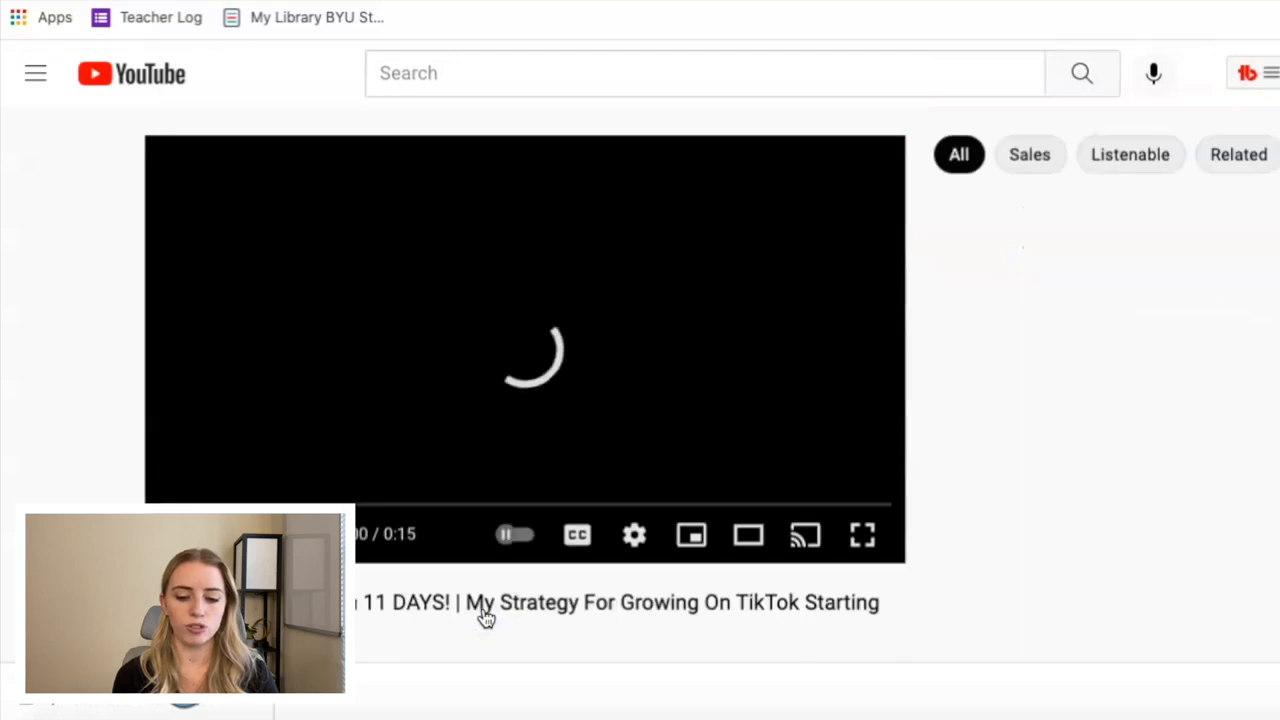
{"action": "scroll", "coordinate": [485, 617], "scroll_direction": "down", "scroll_amount": 2}
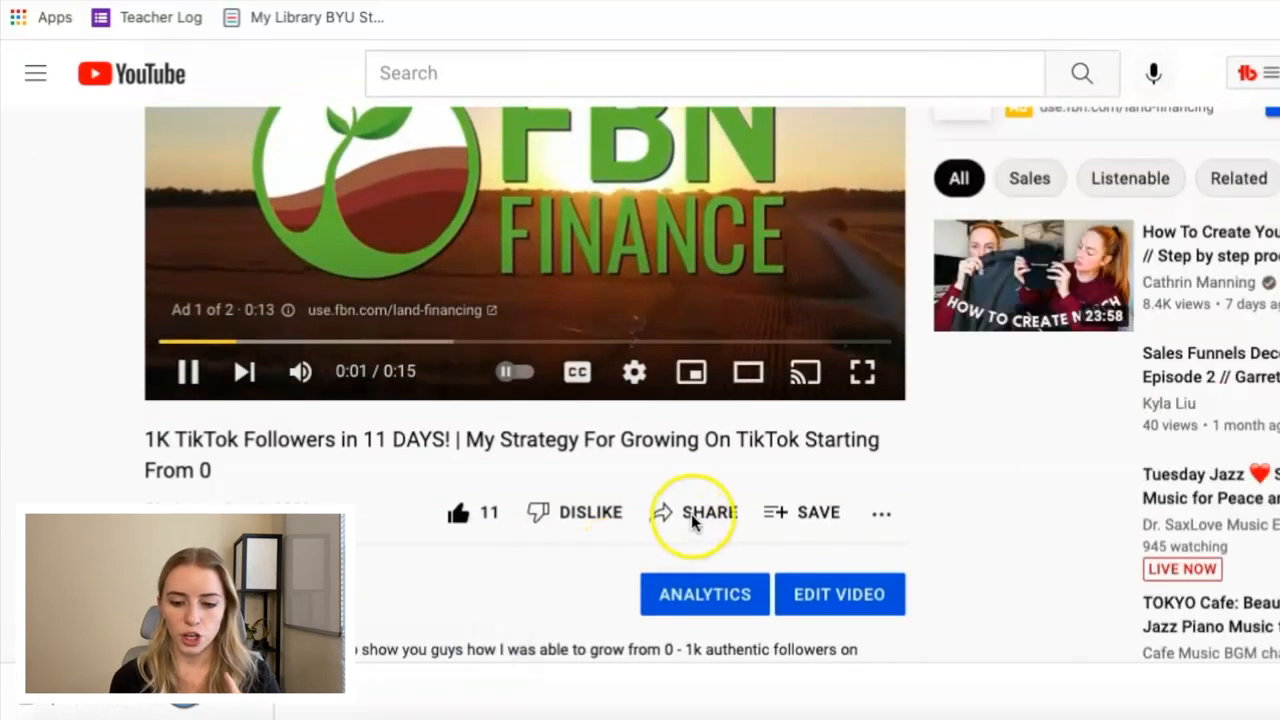
{"action": "left_click", "coordinate": [692, 516]}
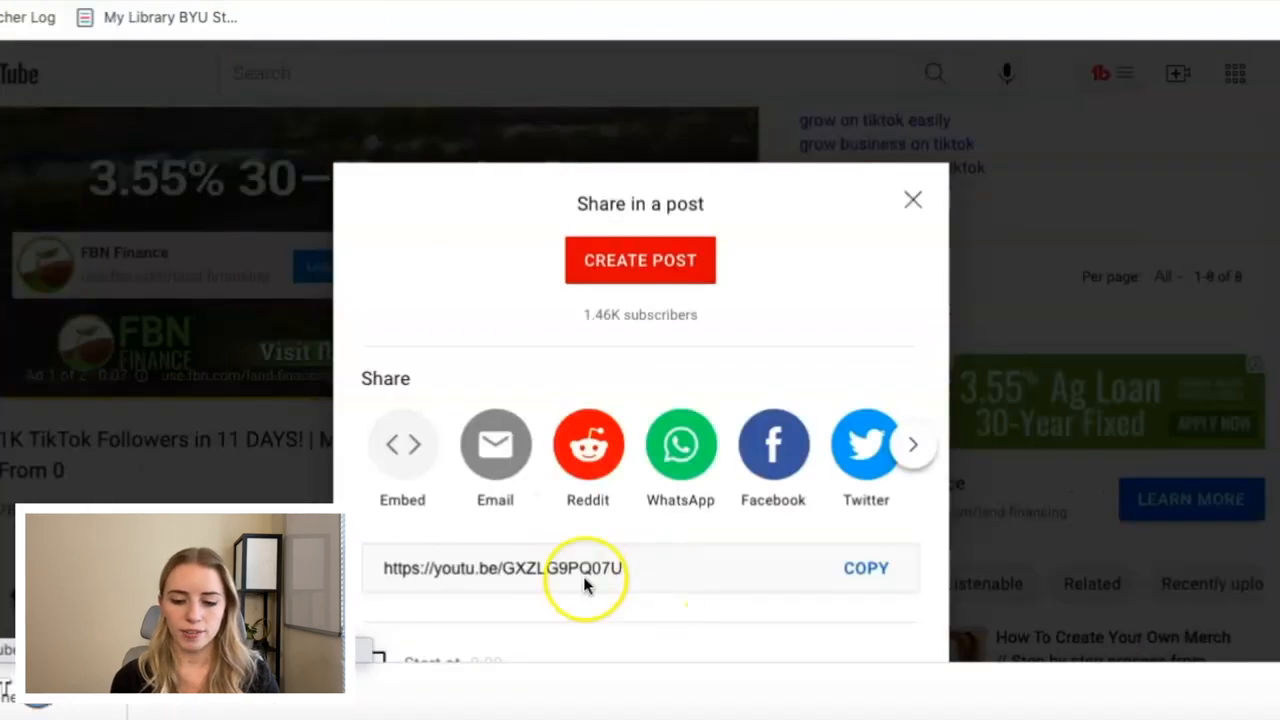
{"action": "left_click_drag", "start_coordinate": [650, 494], "coordinate": [398, 488]}
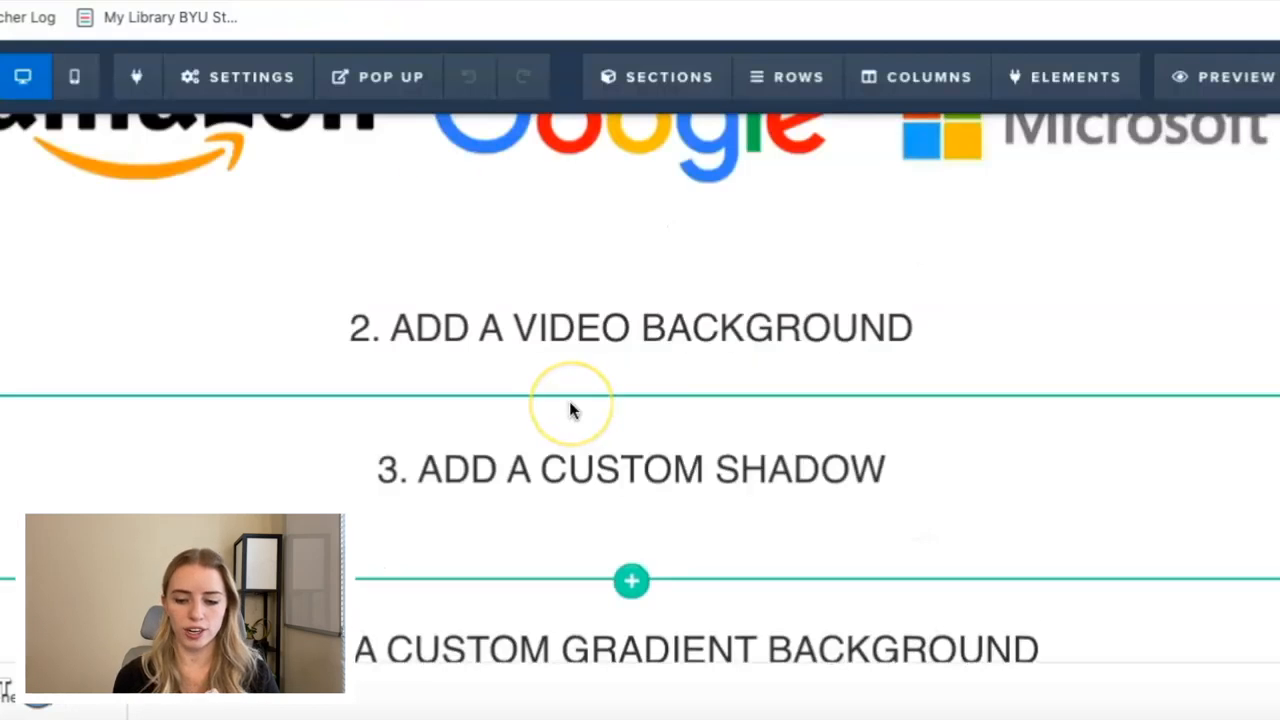
{"action": "left_click", "coordinate": [258, 80]}
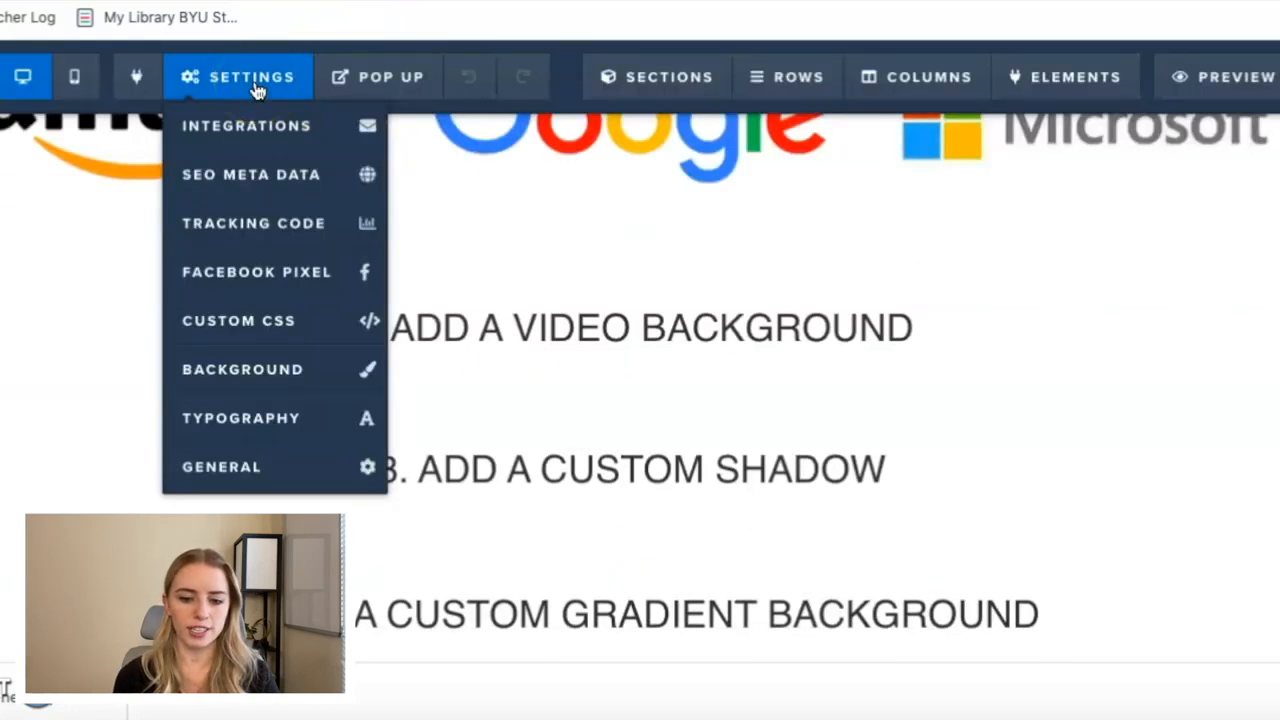
{"action": "left_click", "coordinate": [263, 370]}
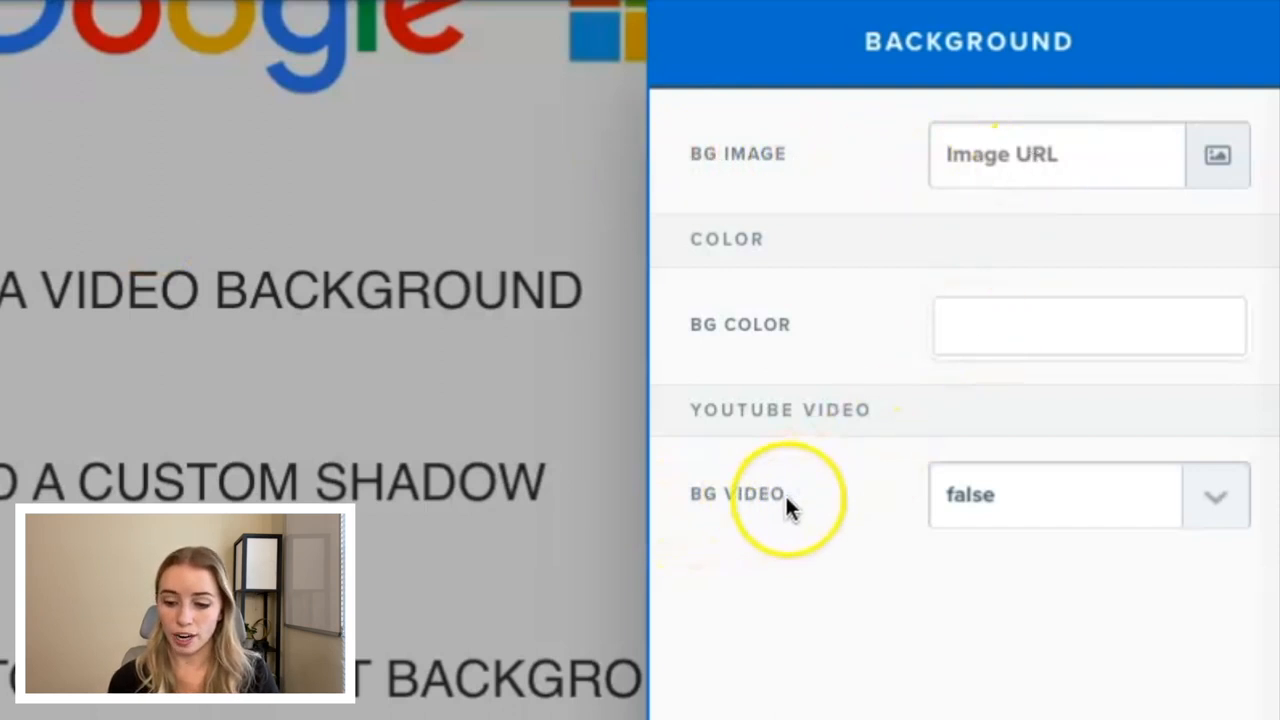
{"action": "left_click", "coordinate": [1230, 497]}
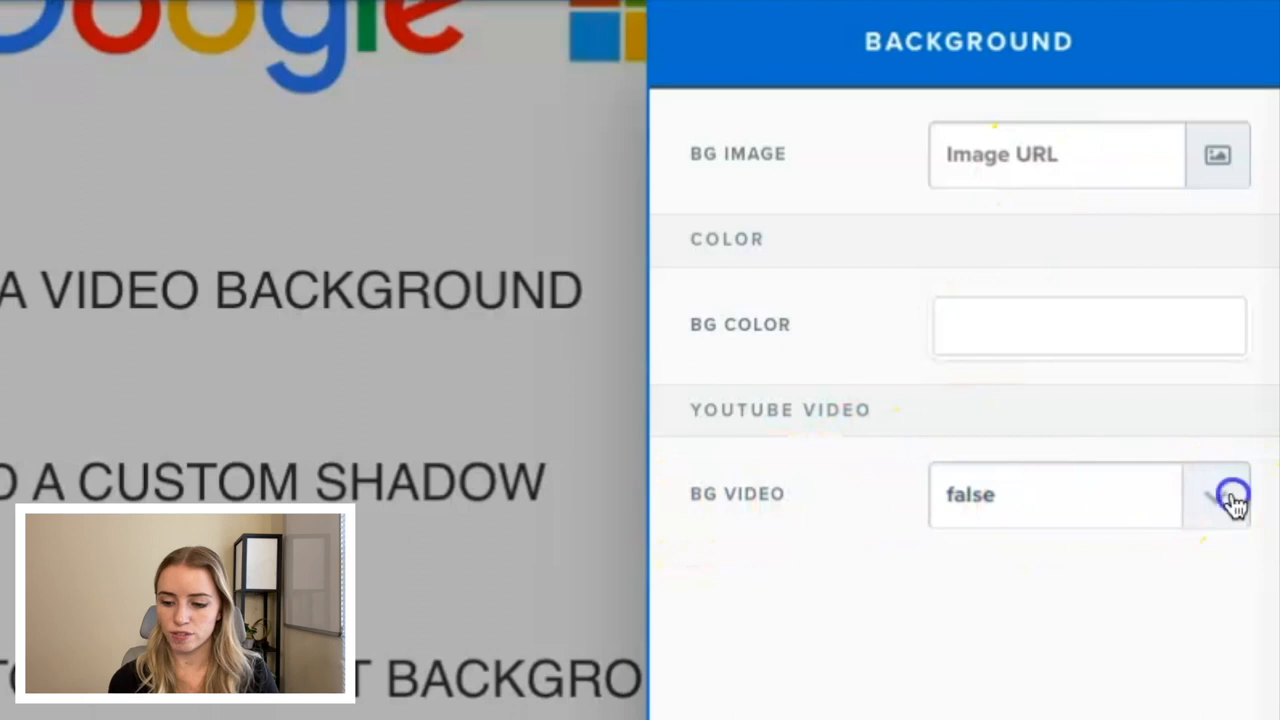
{"action": "left_click", "coordinate": [1194, 526]}
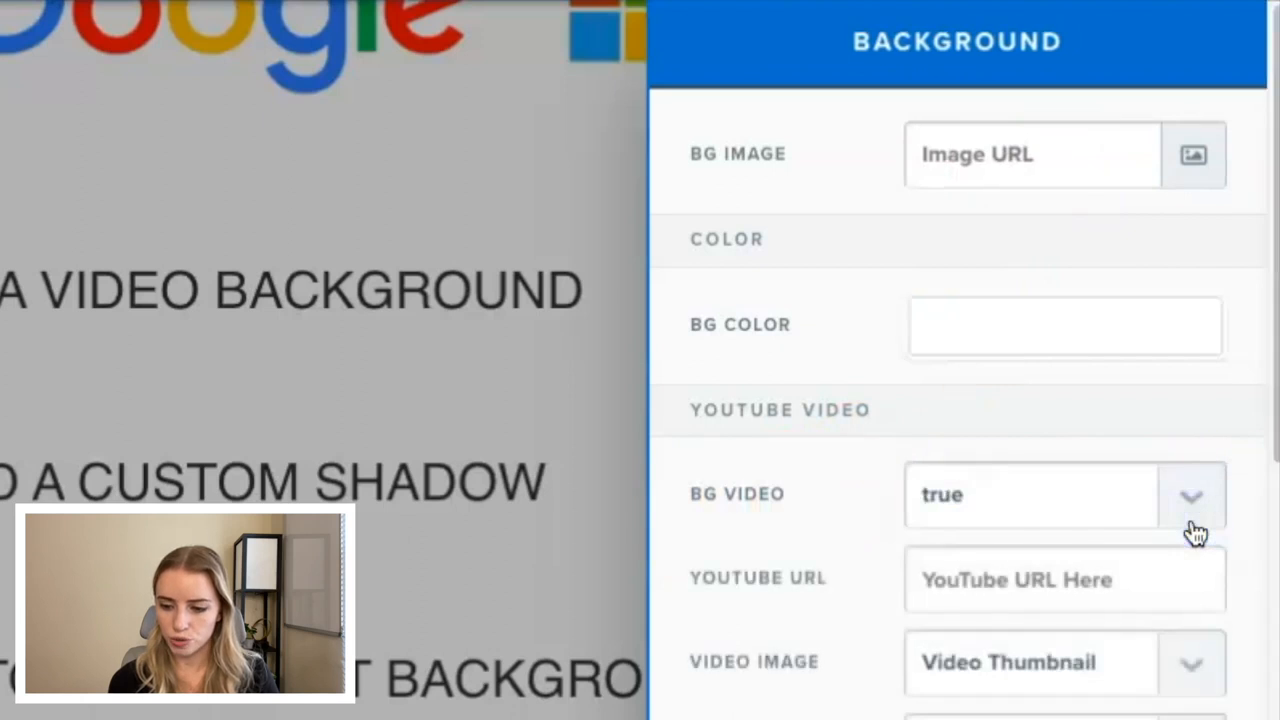
{"action": "scroll", "coordinate": [1190, 533], "scroll_direction": "down", "scroll_amount": 2}
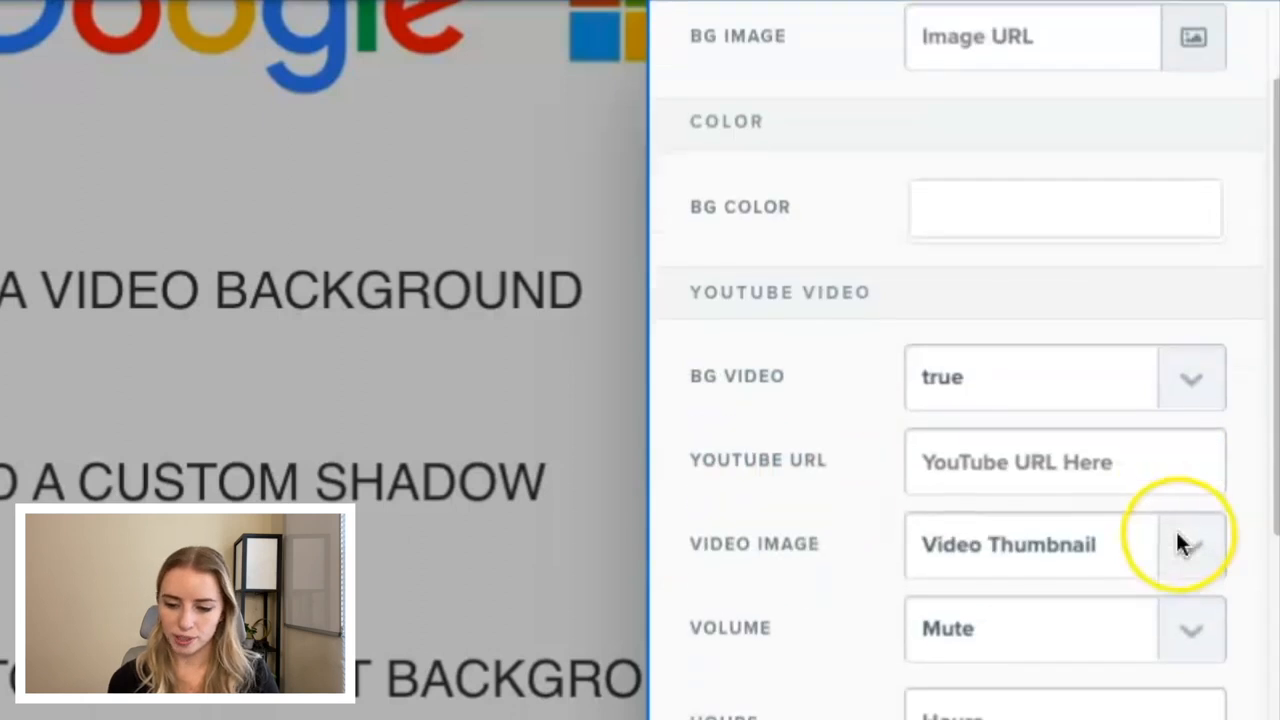
{"action": "left_click", "coordinate": [966, 458]}
{"action": "key", "text": "ctrl+v"}
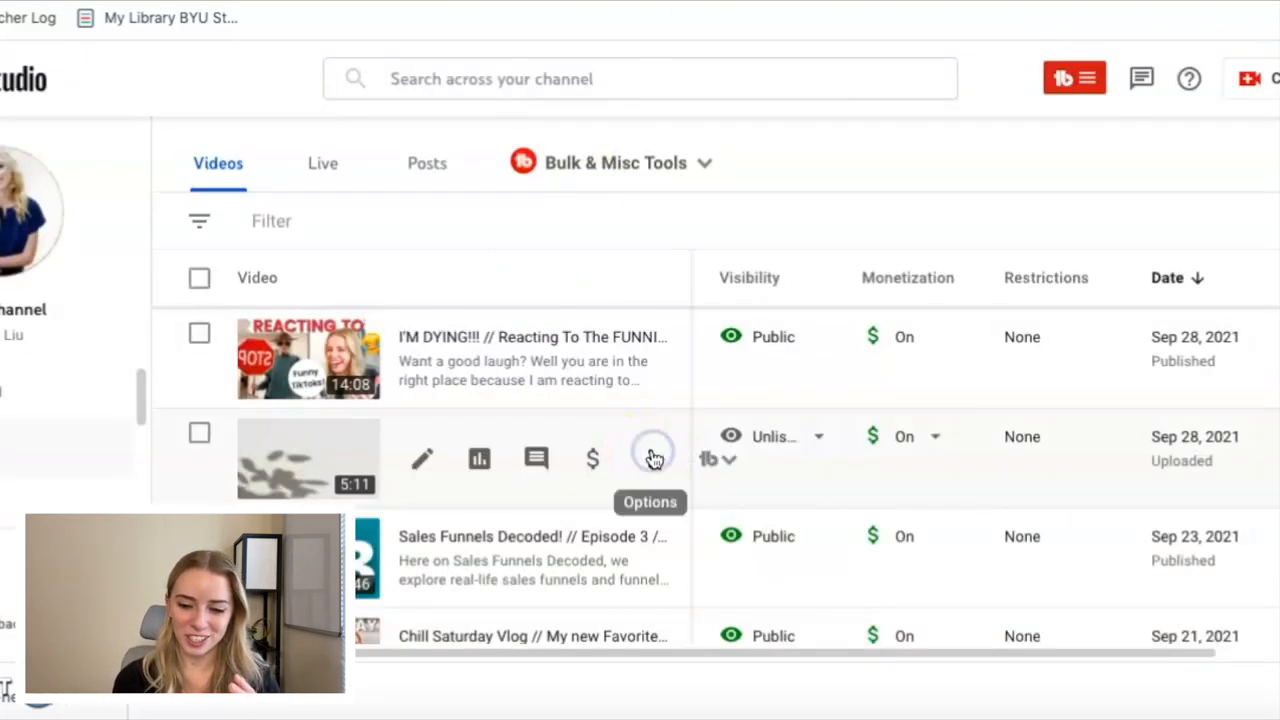
{"action": "left_click", "coordinate": [651, 457]}
{"action": "left_click", "coordinate": [544, 336]}
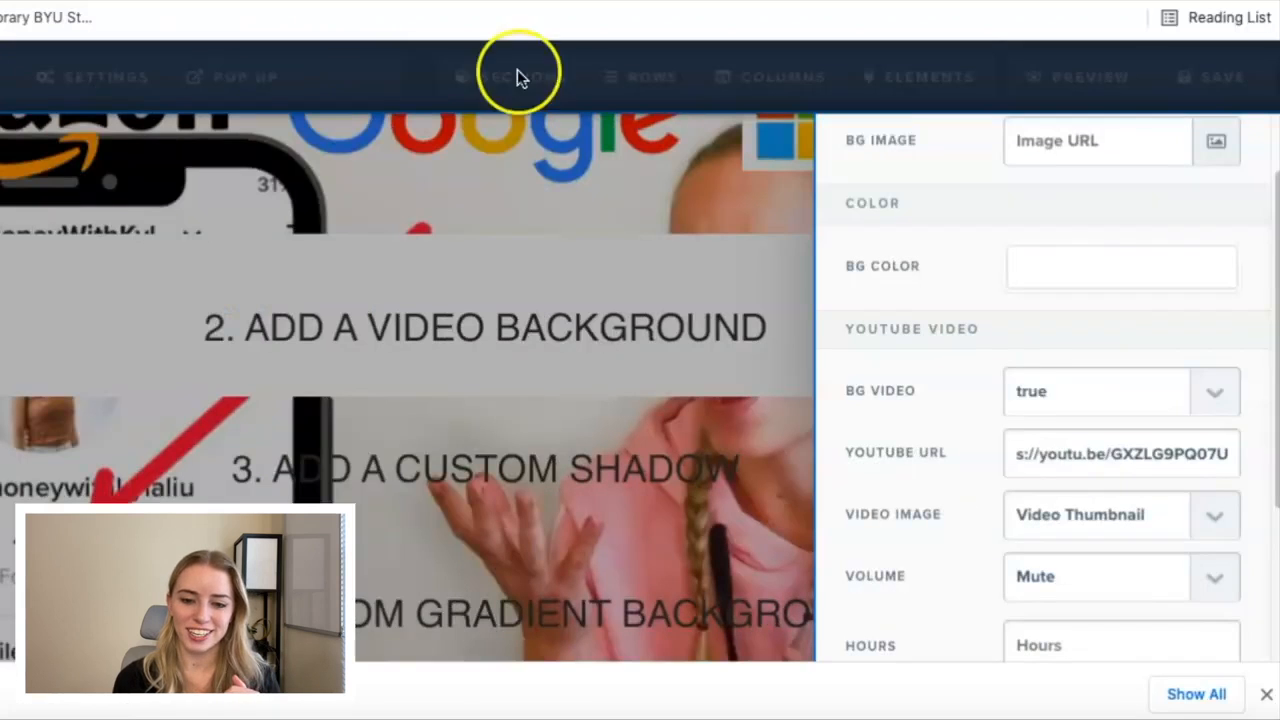
{"action": "left_click", "coordinate": [1078, 485]}
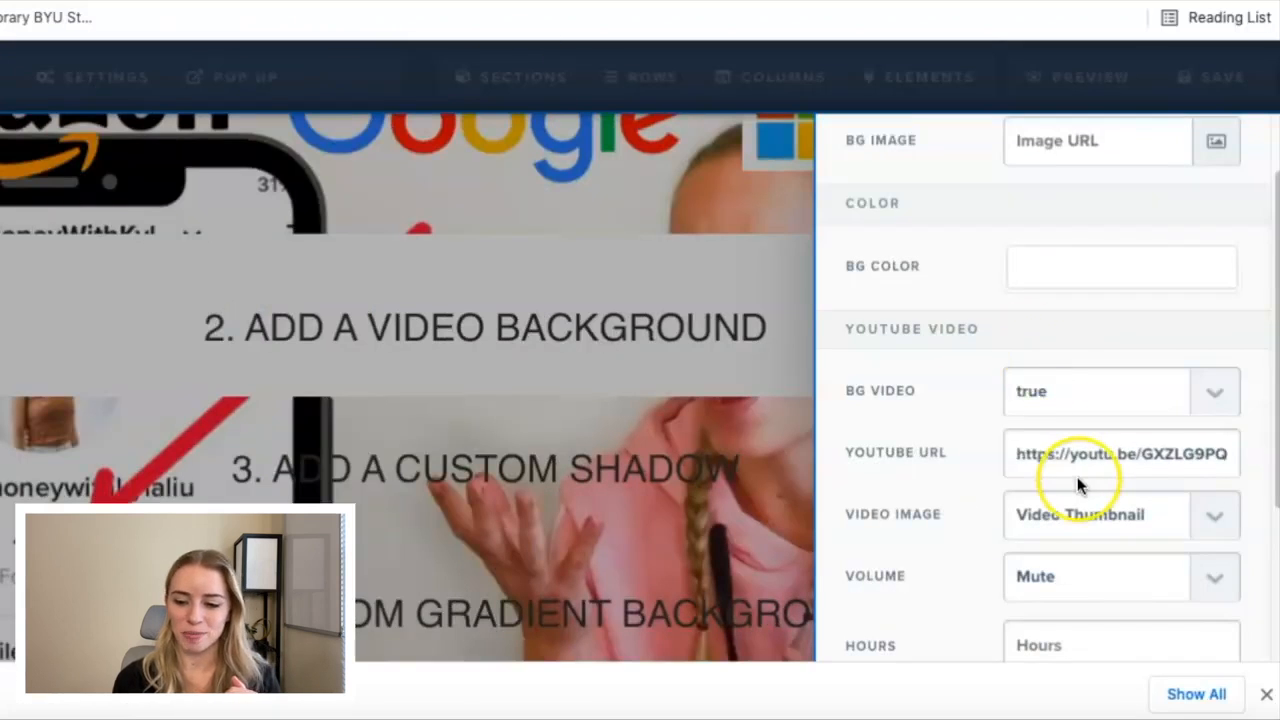
{"action": "triple_click", "coordinate": [1077, 452]}
{"action": "key", "text": "BackSpace"}
{"action": "key", "text": "ctrl+v"}
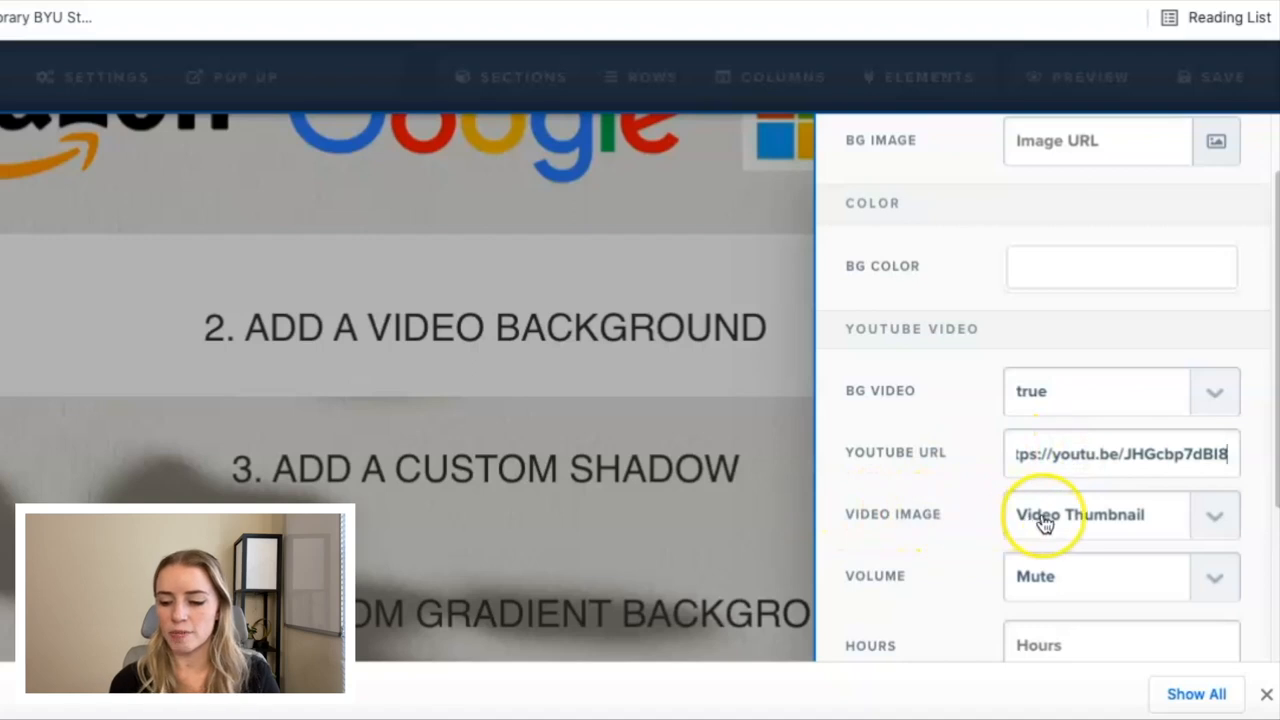
Look at the background video's image options, leaving Video Thumbnail selected, and check the volume and time settings.
{"action": "left_click", "coordinate": [1208, 517]}
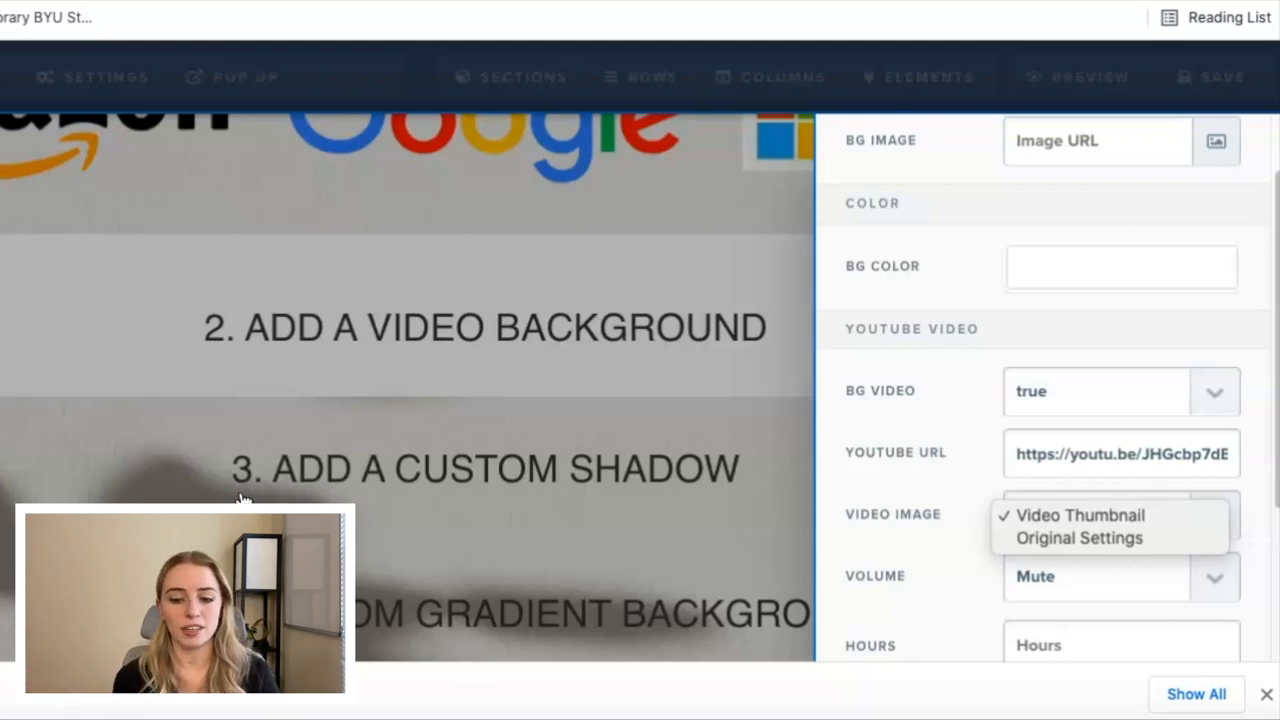
{"action": "left_click", "coordinate": [803, 472]}
{"action": "left_click", "coordinate": [1043, 453]}
{"action": "left_click", "coordinate": [910, 540]}
{"action": "scroll", "coordinate": [910, 540], "scroll_direction": "down", "scroll_amount": 3}
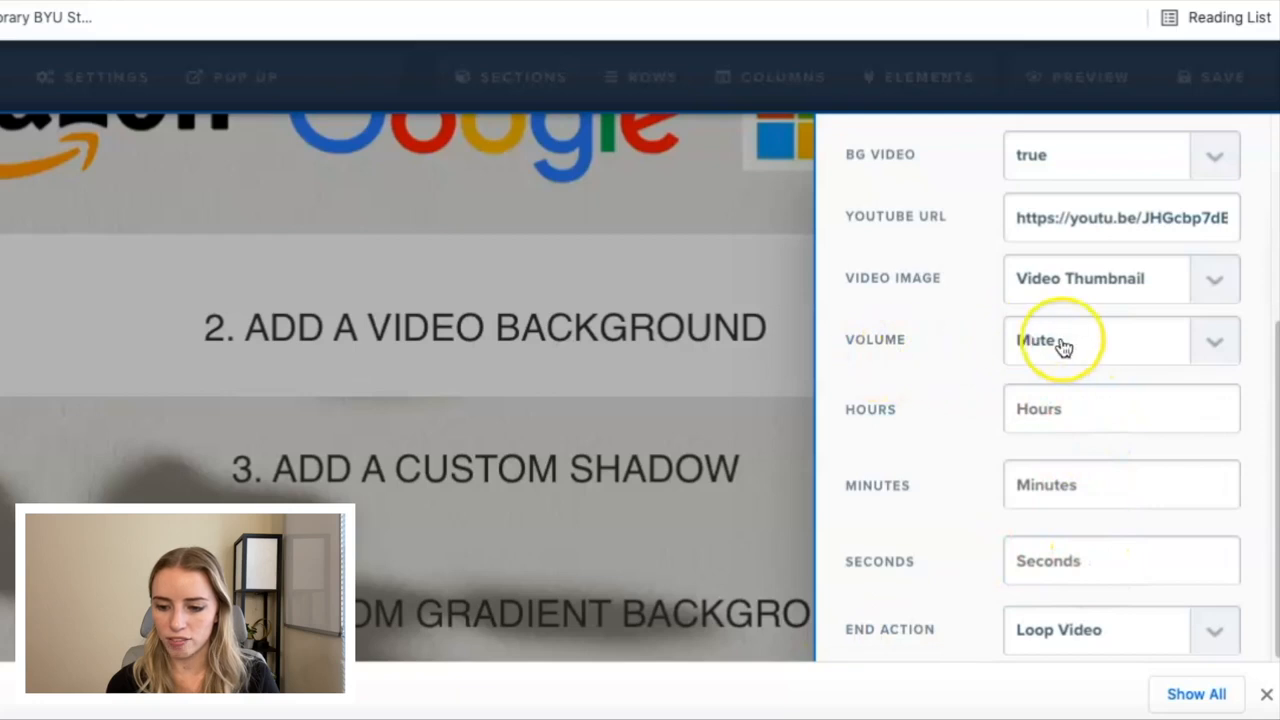
Keep the background video's end action at Loop Video and close the background settings.
{"action": "left_click", "coordinate": [1222, 630]}
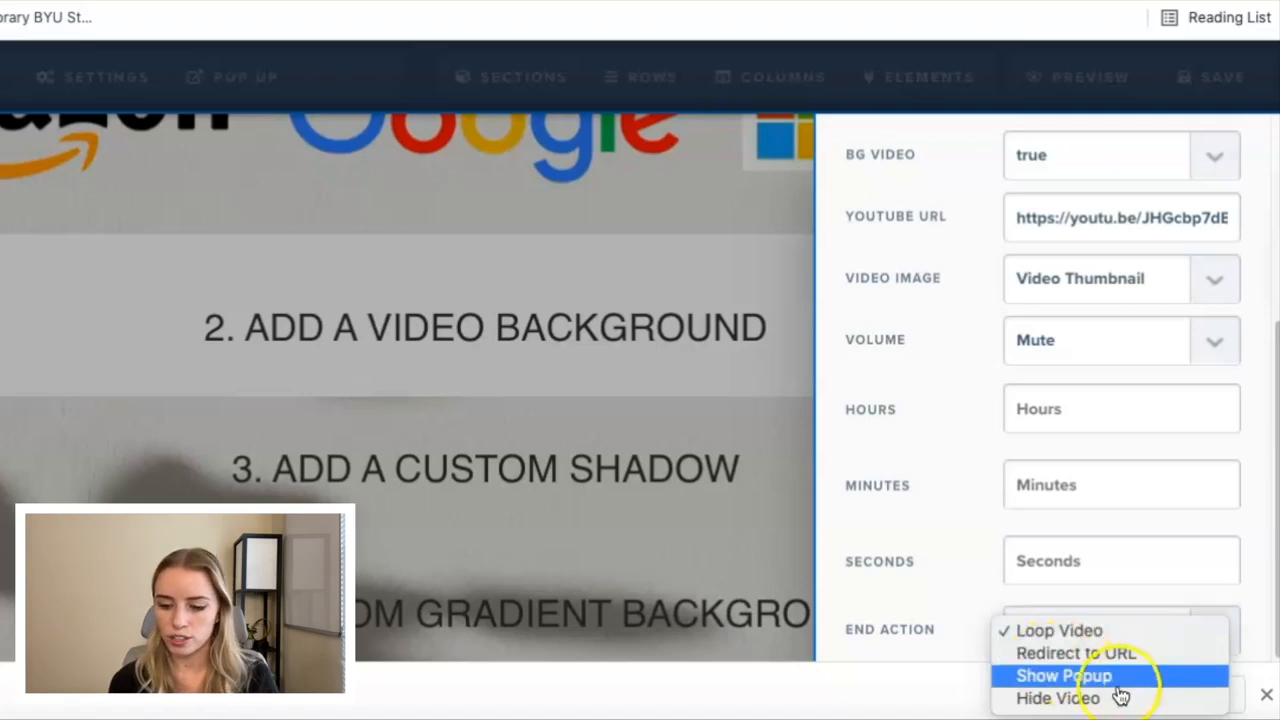
{"action": "left_click", "coordinate": [1030, 631]}
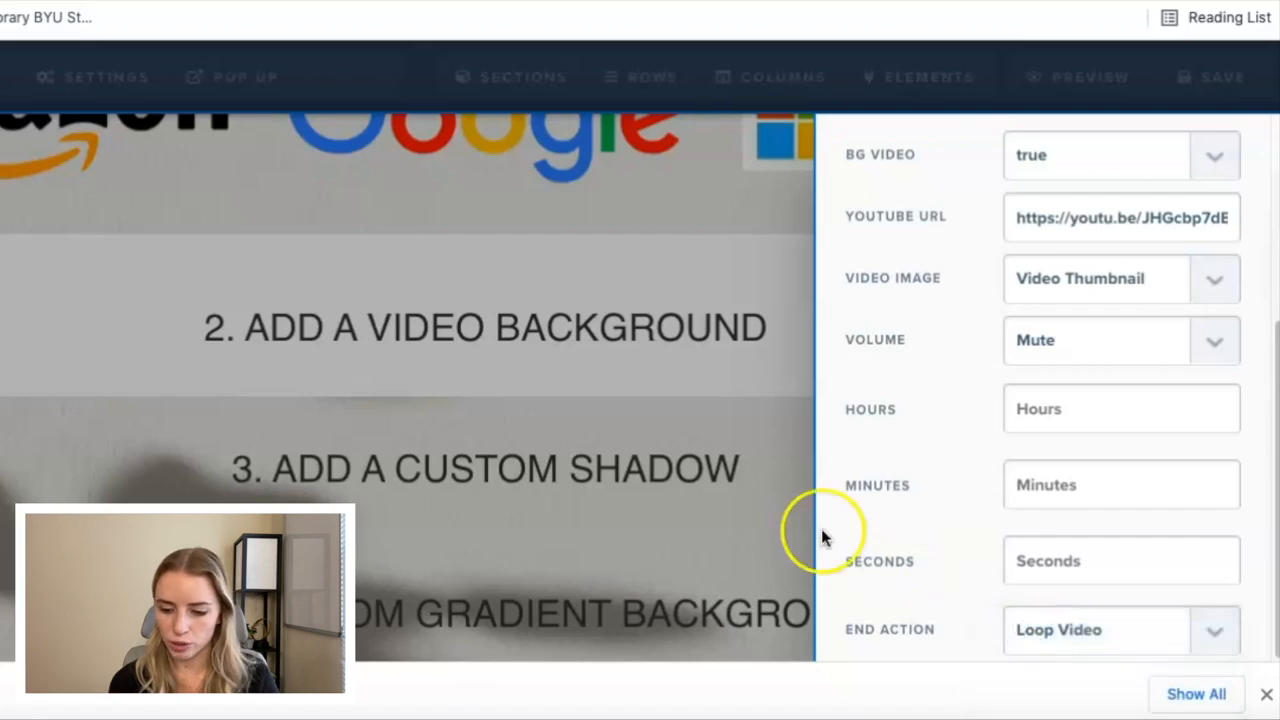
{"action": "left_click", "coordinate": [771, 480]}
Save the page and open its preview to see the video background.
{"action": "scroll", "coordinate": [975, 365], "scroll_direction": "up", "scroll_amount": 1}
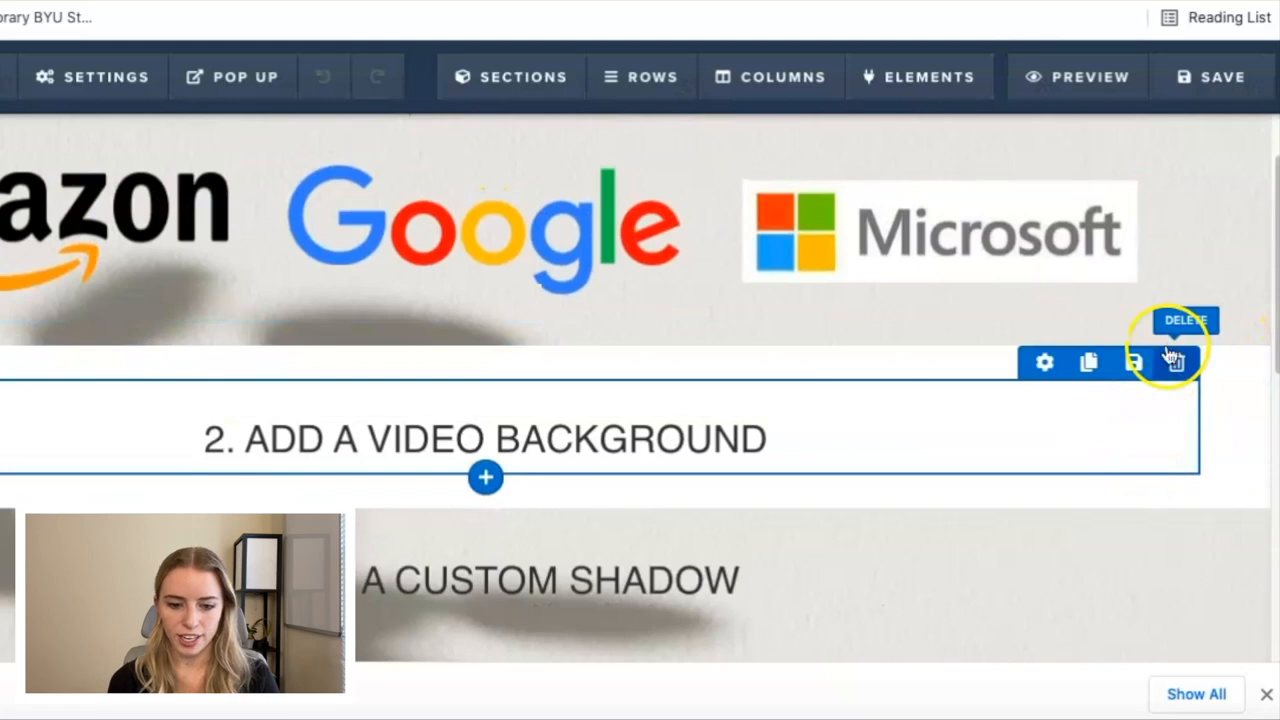
{"action": "left_click", "coordinate": [1225, 93]}
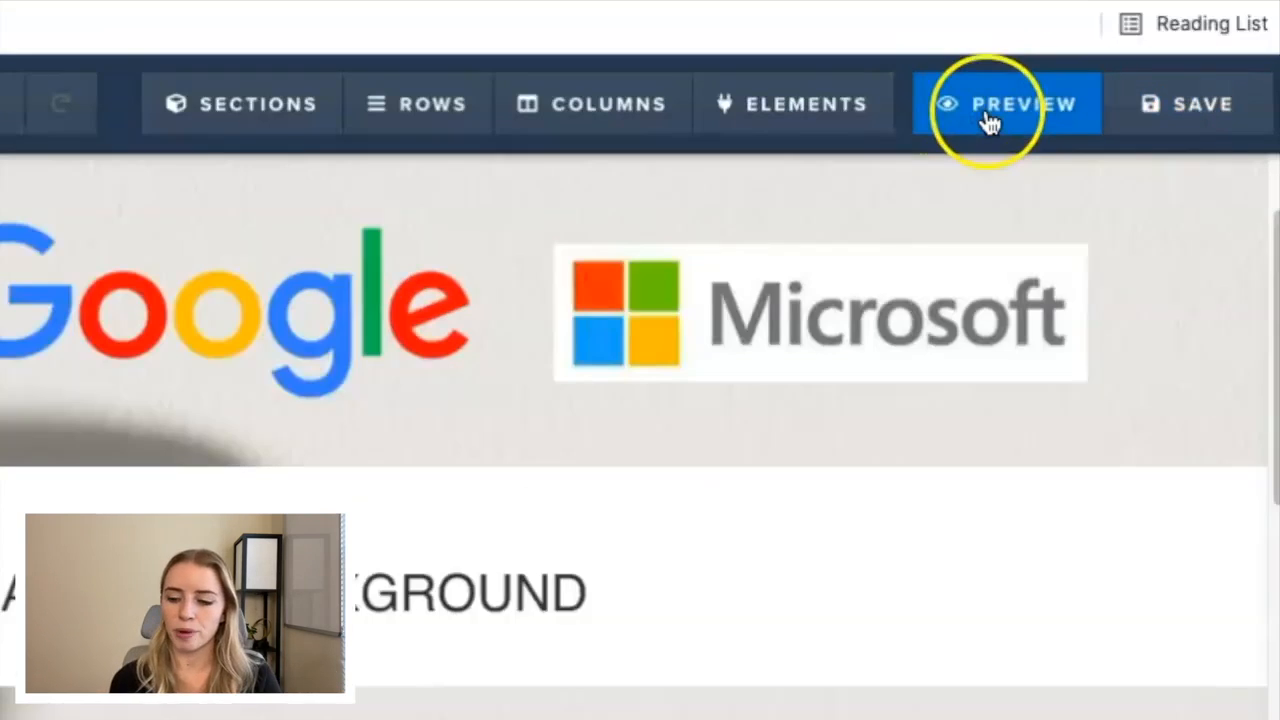
{"action": "left_click", "coordinate": [1063, 88]}
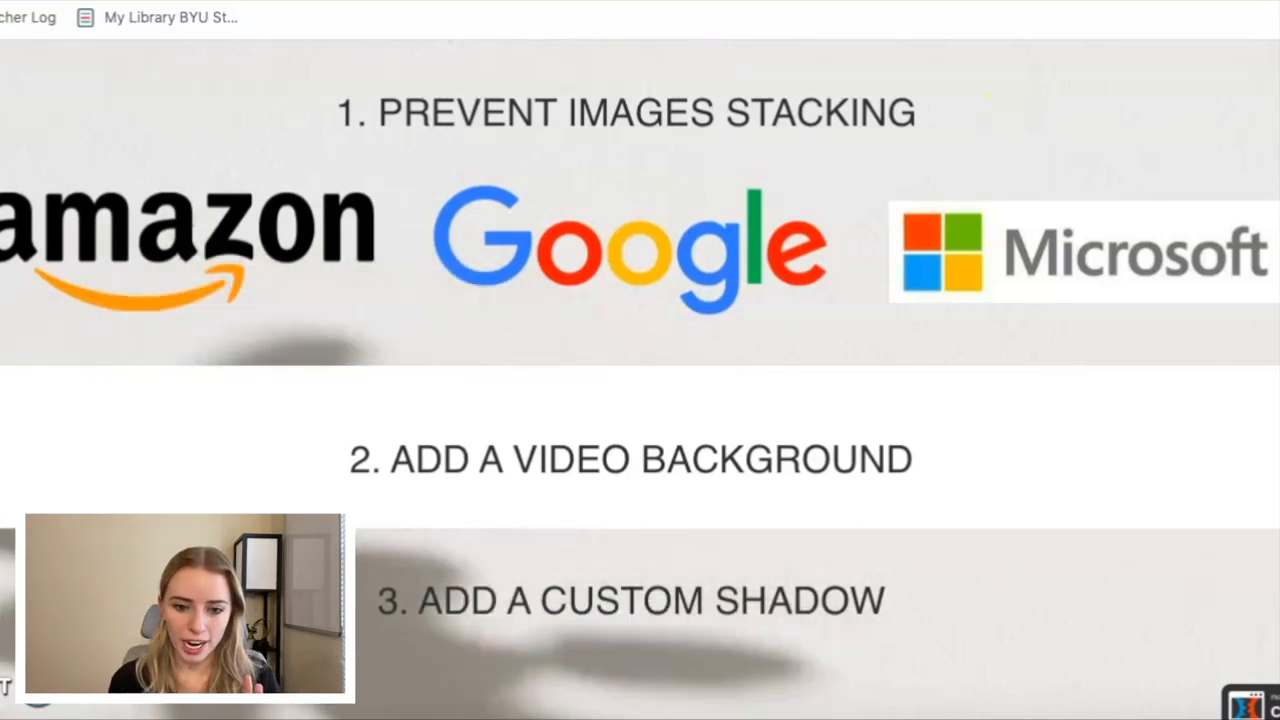
Close the preview and try a blue background color on the section headed "2. ADD A VIDEO BACKGROUND".
{"action": "key", "text": "super+w"}
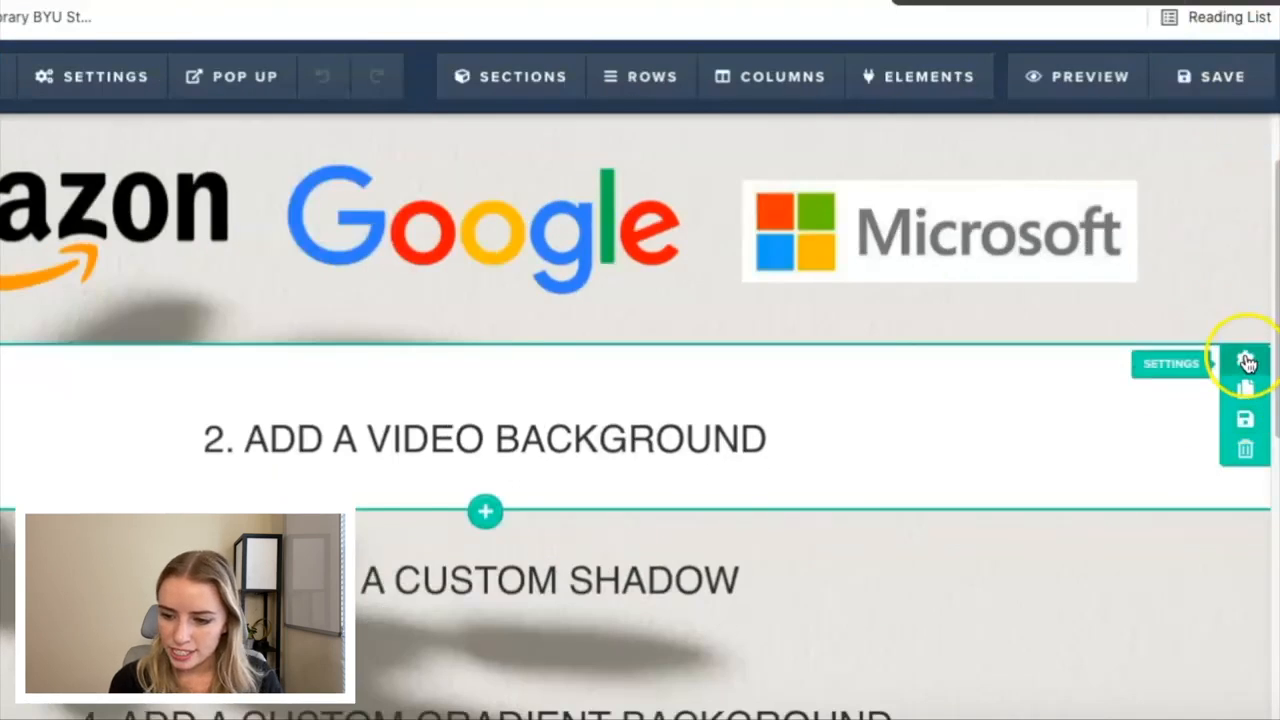
{"action": "left_click", "coordinate": [1245, 360]}
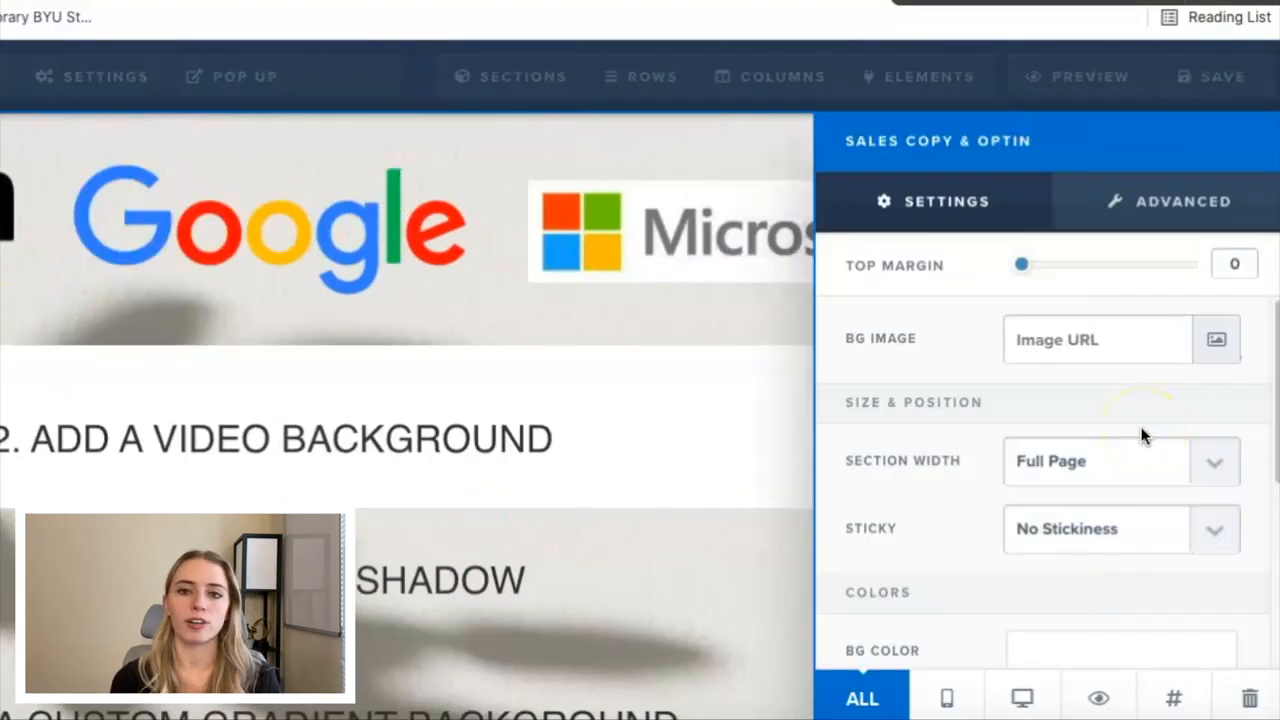
{"action": "scroll", "coordinate": [1053, 517], "scroll_direction": "down", "scroll_amount": 3}
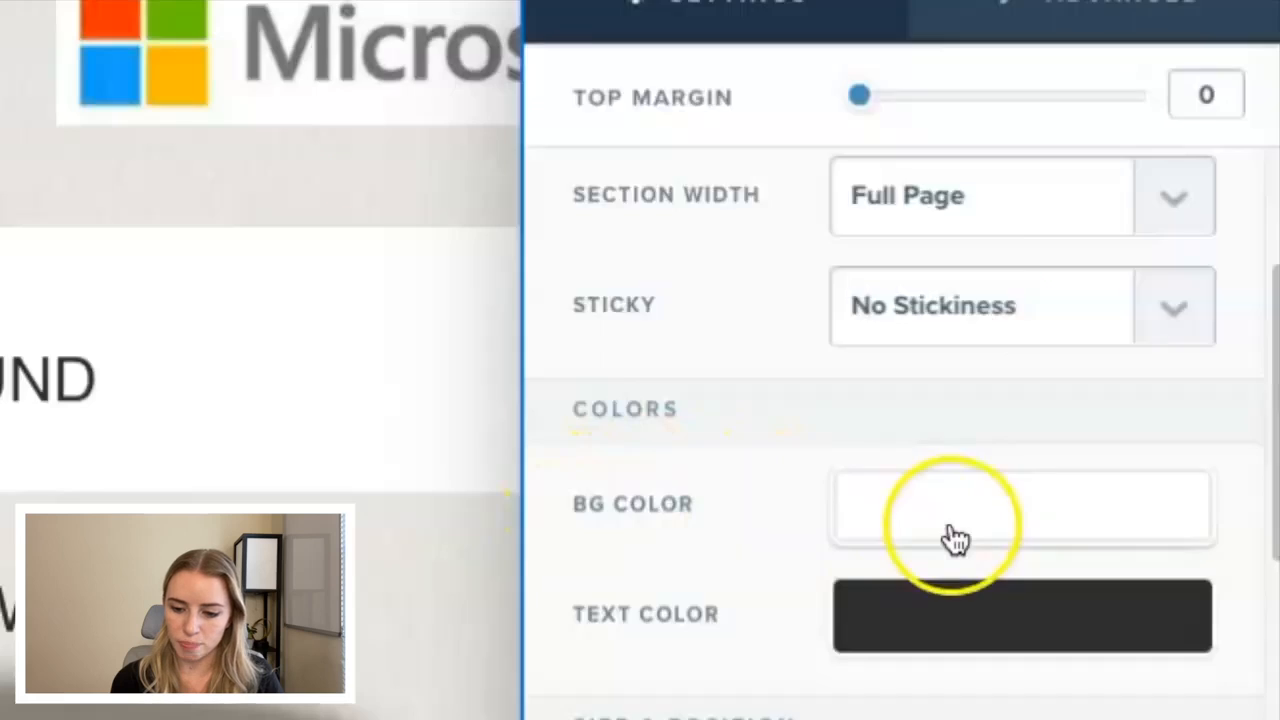
{"action": "left_click", "coordinate": [1080, 535]}
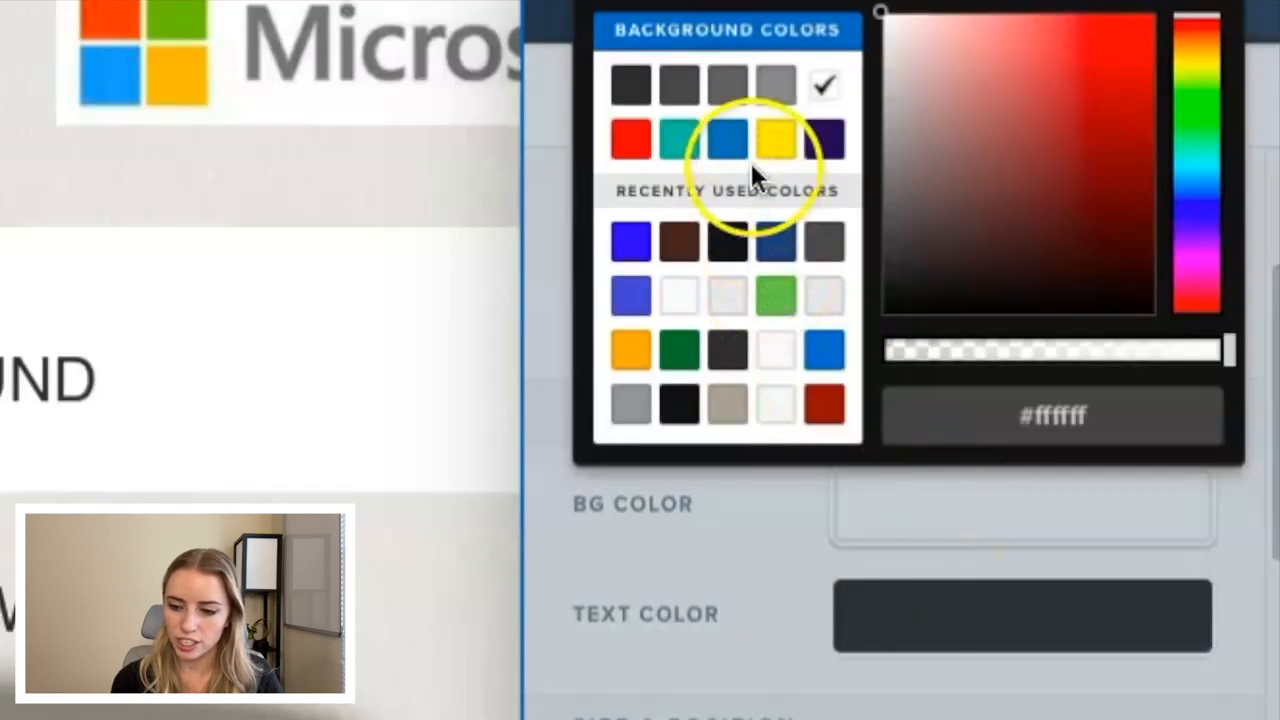
{"action": "left_click", "coordinate": [728, 145]}
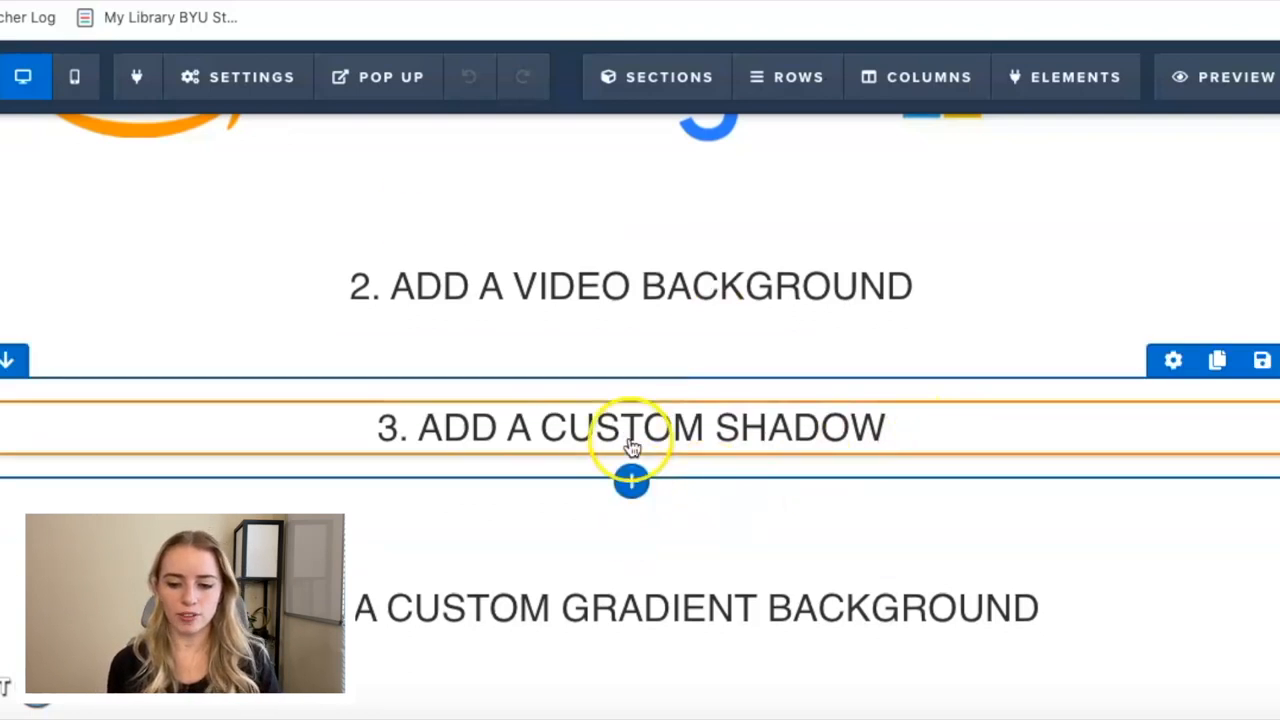
Add a 1-column row below the "3. ADD A CUSTOM SHADOW" heading and insert a headline element in it.
{"action": "left_click", "coordinate": [632, 484]}
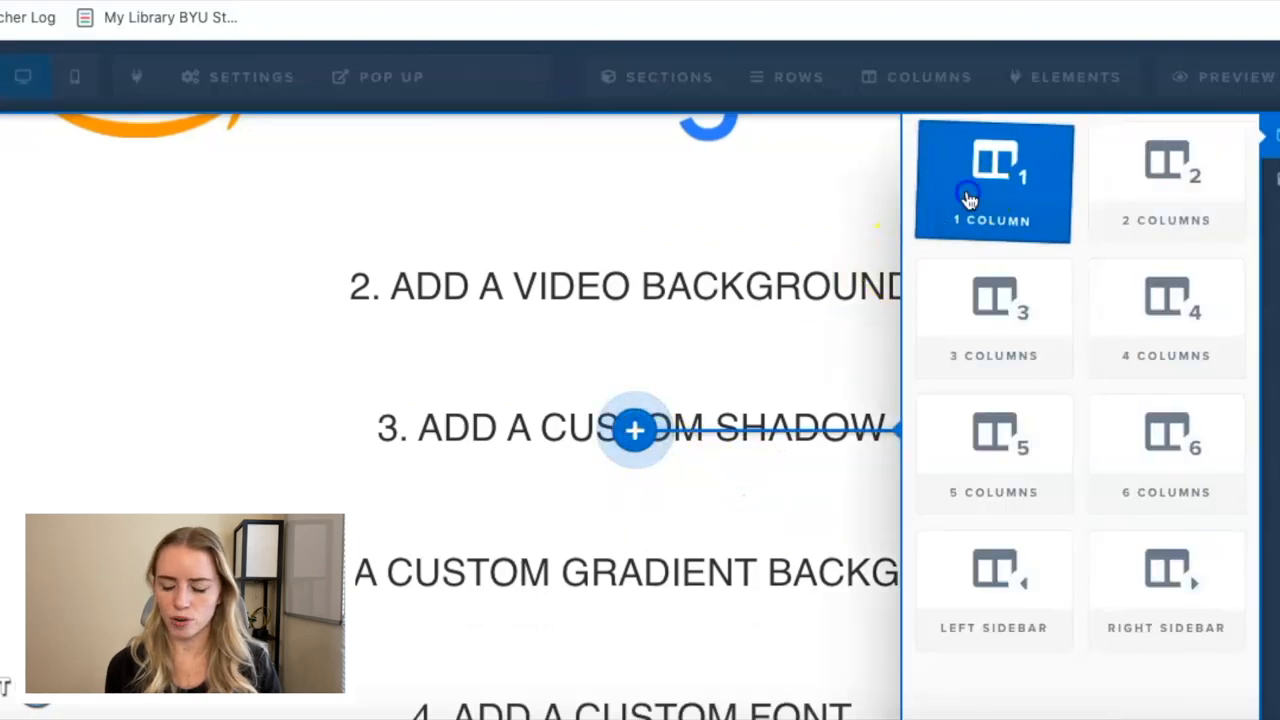
{"action": "left_click", "coordinate": [969, 200]}
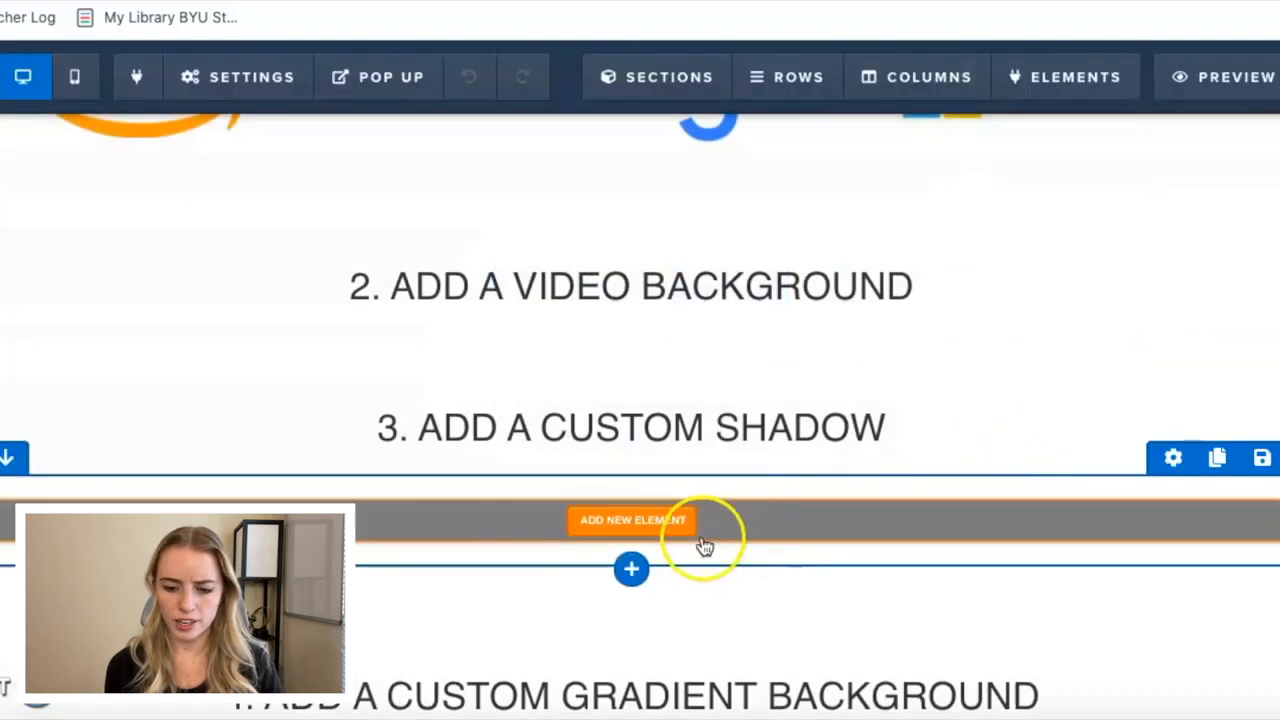
{"action": "left_click", "coordinate": [663, 520]}
{"action": "left_click", "coordinate": [979, 300]}
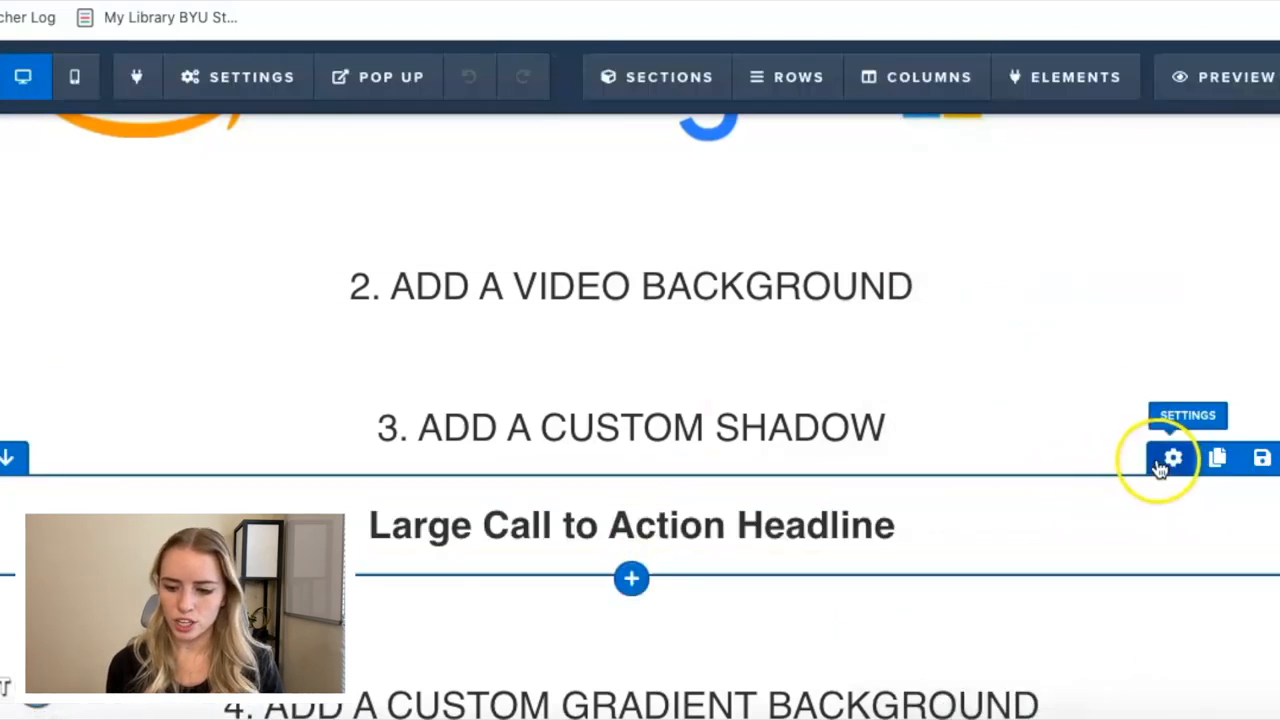
Set the new headline row's background color to the recently used green and close its settings.
{"action": "left_click", "coordinate": [1170, 459]}
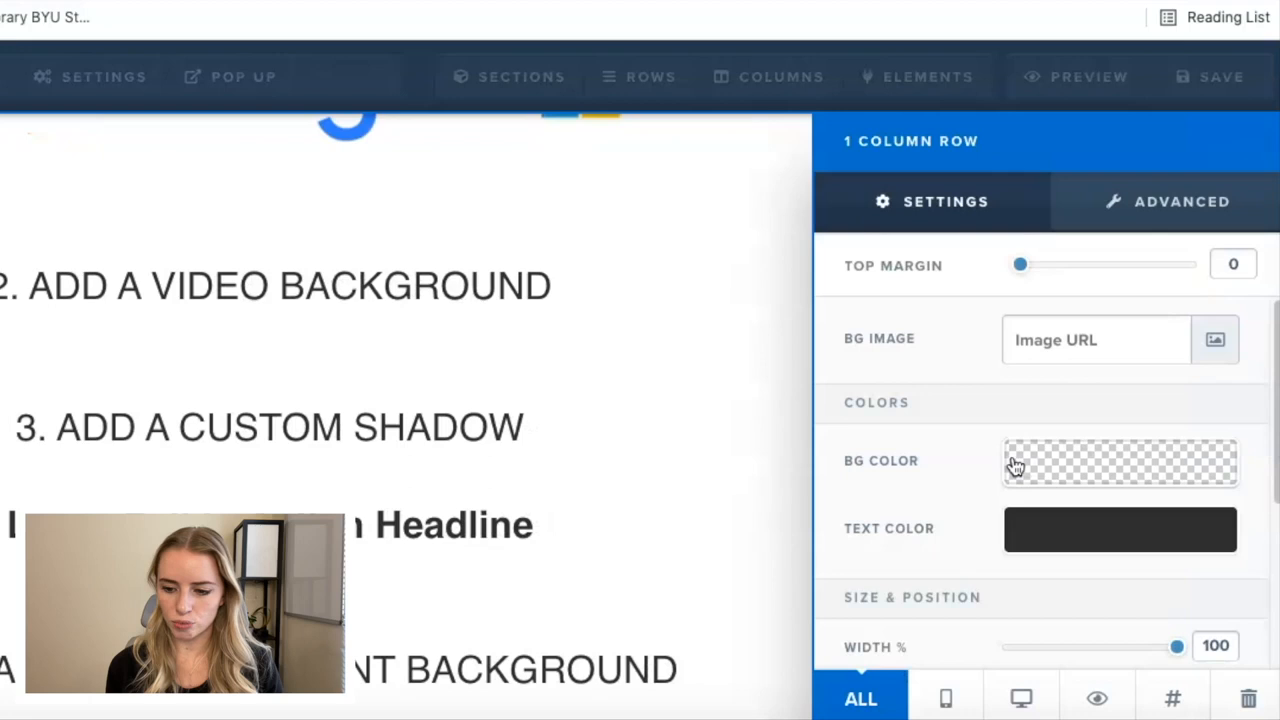
{"action": "left_click", "coordinate": [989, 461]}
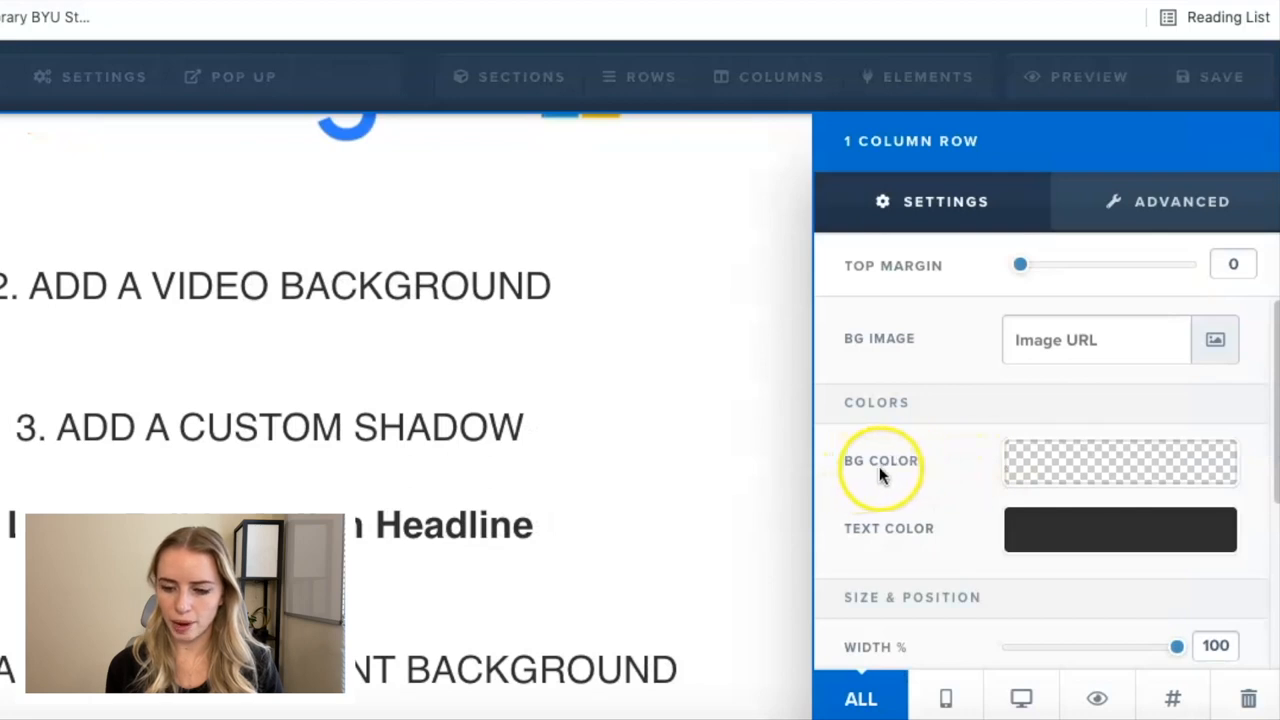
{"action": "left_click", "coordinate": [1098, 470]}
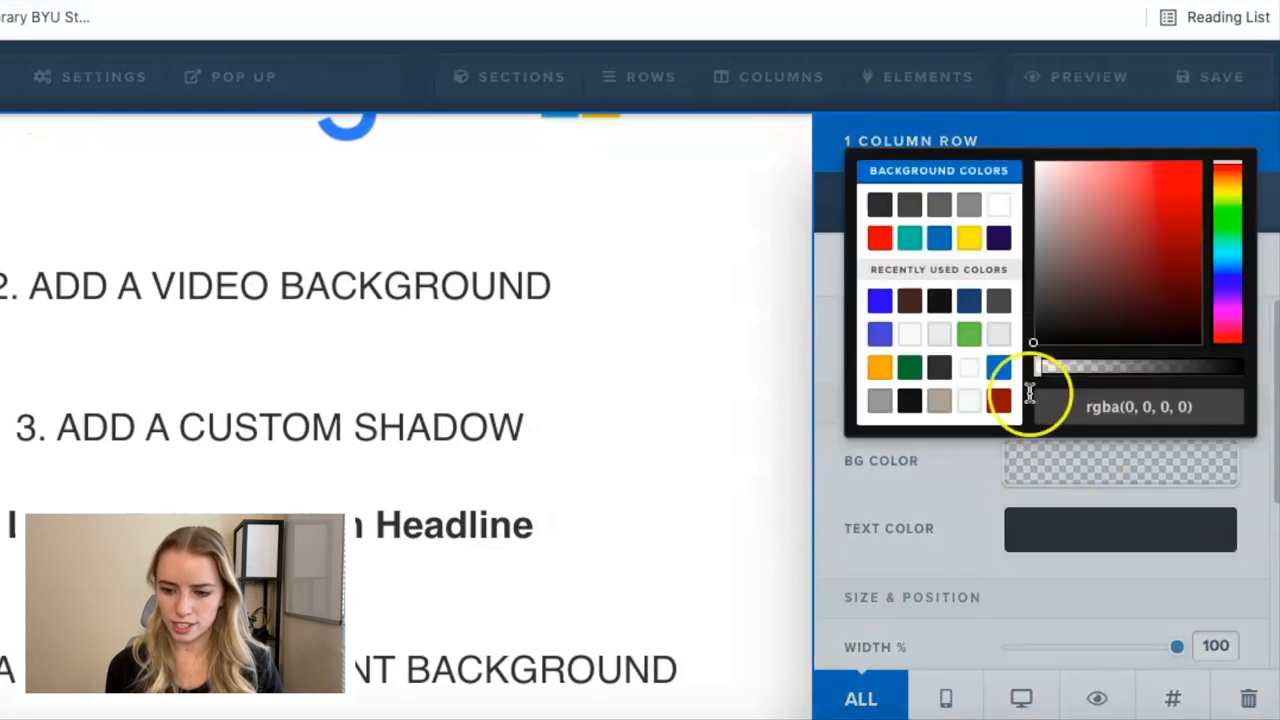
{"action": "left_click", "coordinate": [968, 334]}
{"action": "left_click", "coordinate": [713, 350]}
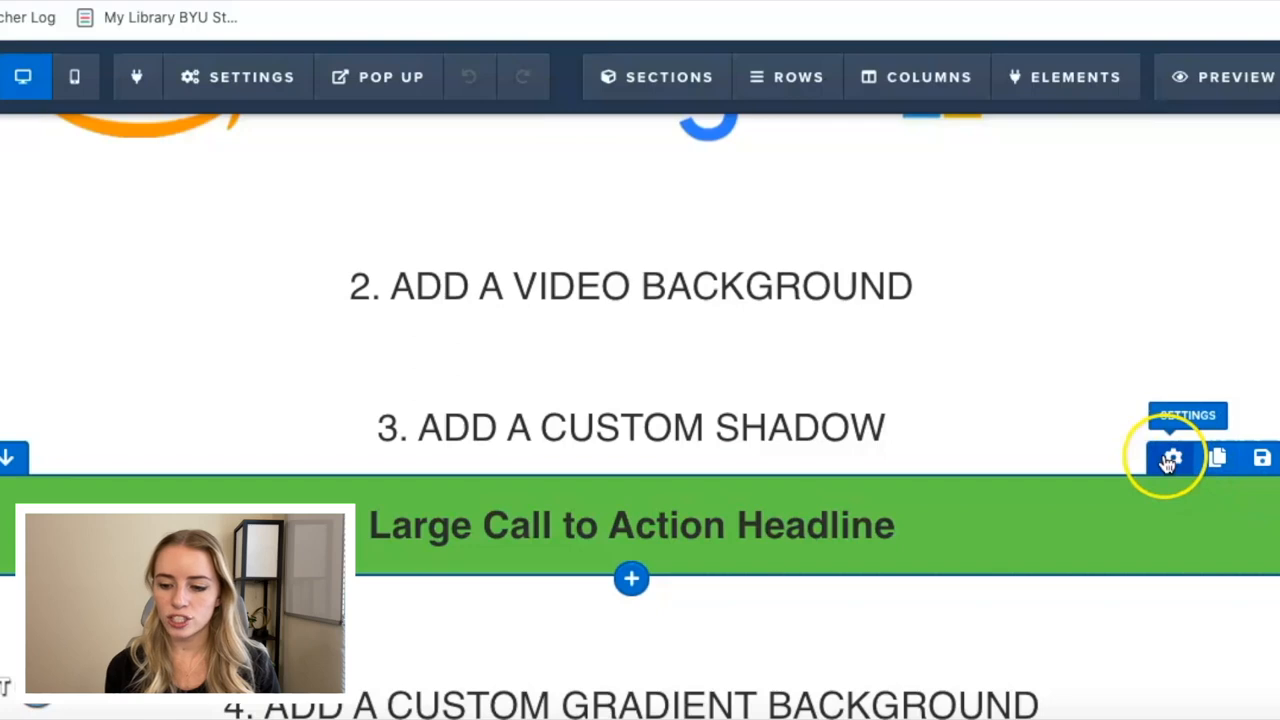
Apply a 40% Drop Shadow to the green headline row in its advanced styles and close the settings.
{"action": "left_click", "coordinate": [1170, 460]}
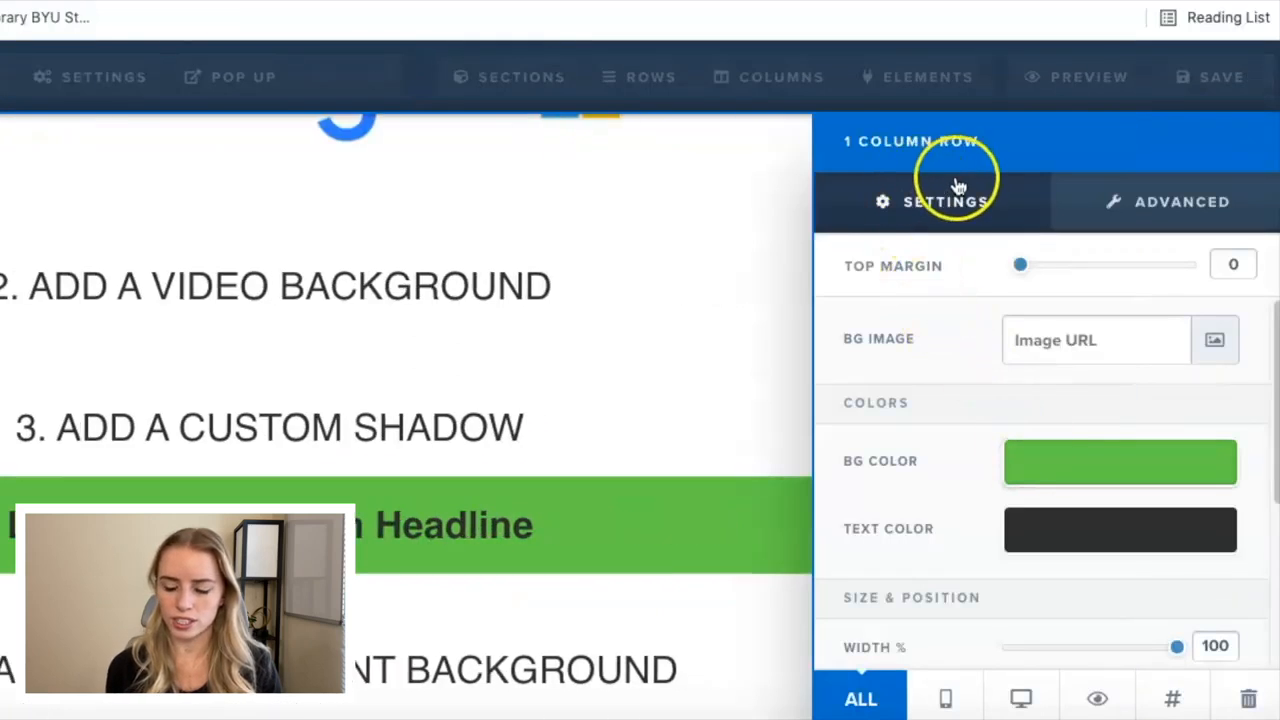
{"action": "left_click", "coordinate": [1138, 205]}
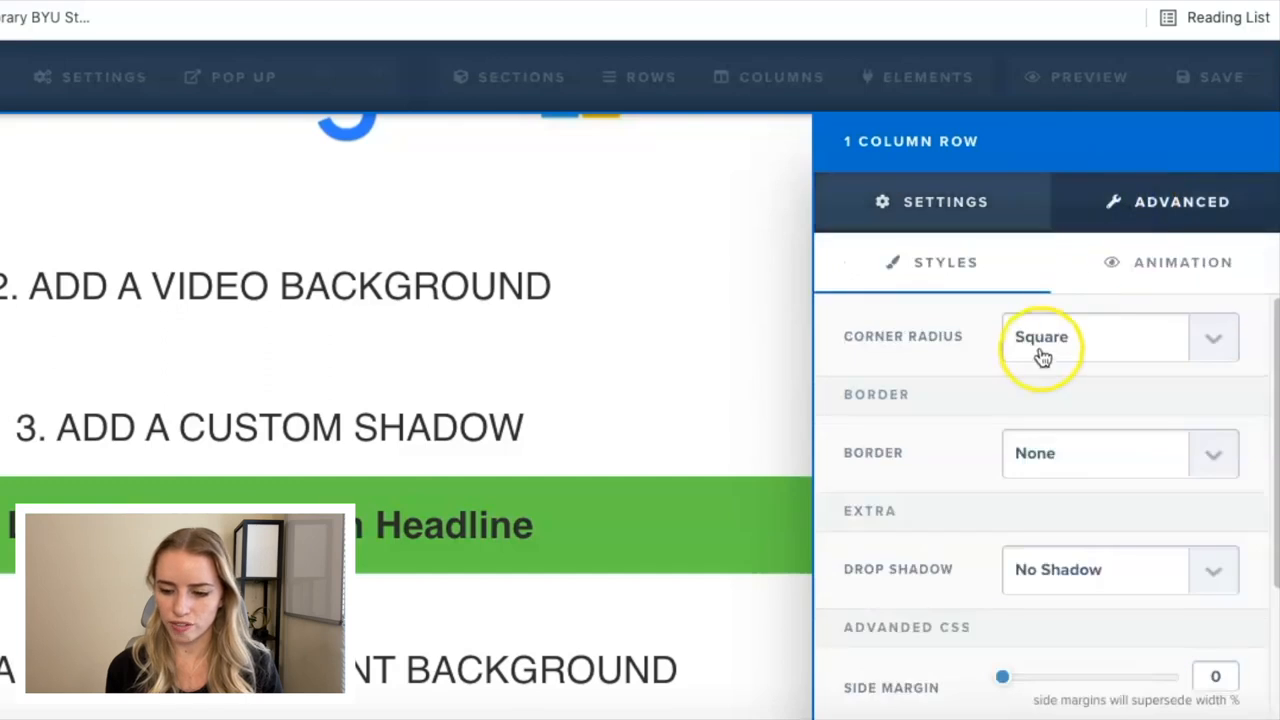
{"action": "scroll", "coordinate": [1037, 357], "scroll_direction": "down", "scroll_amount": 2}
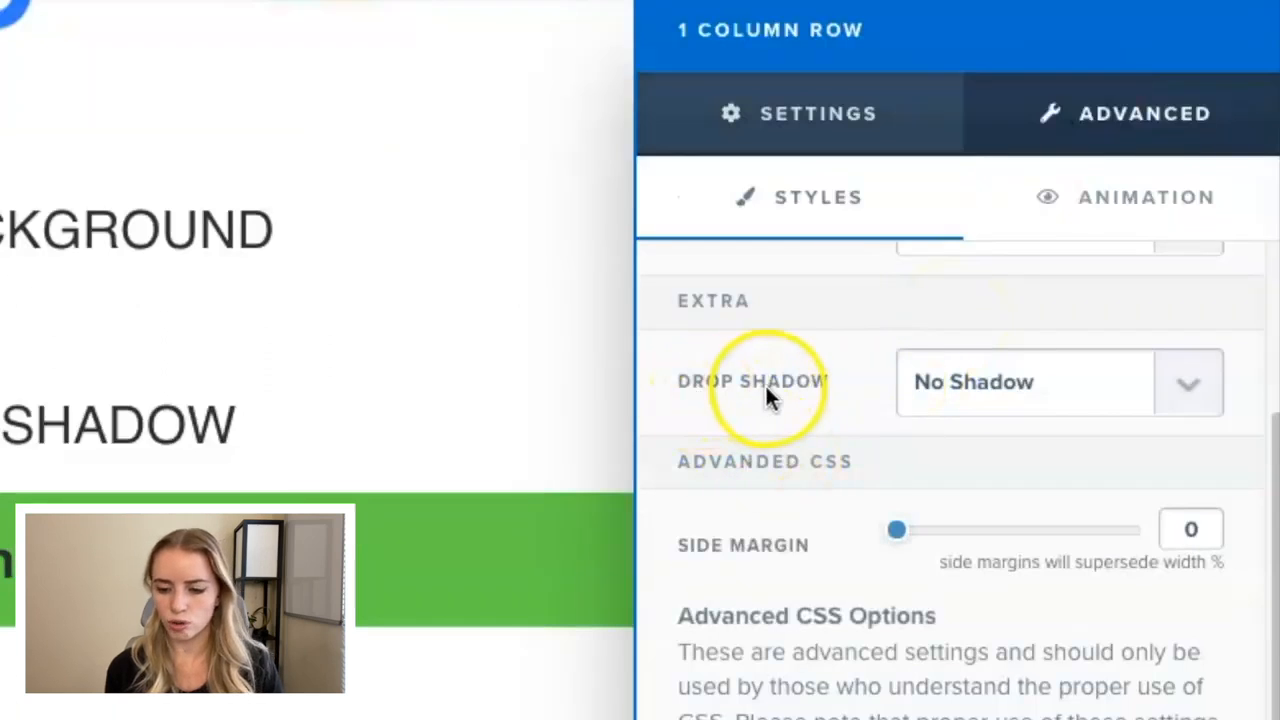
{"action": "left_click", "coordinate": [1188, 383]}
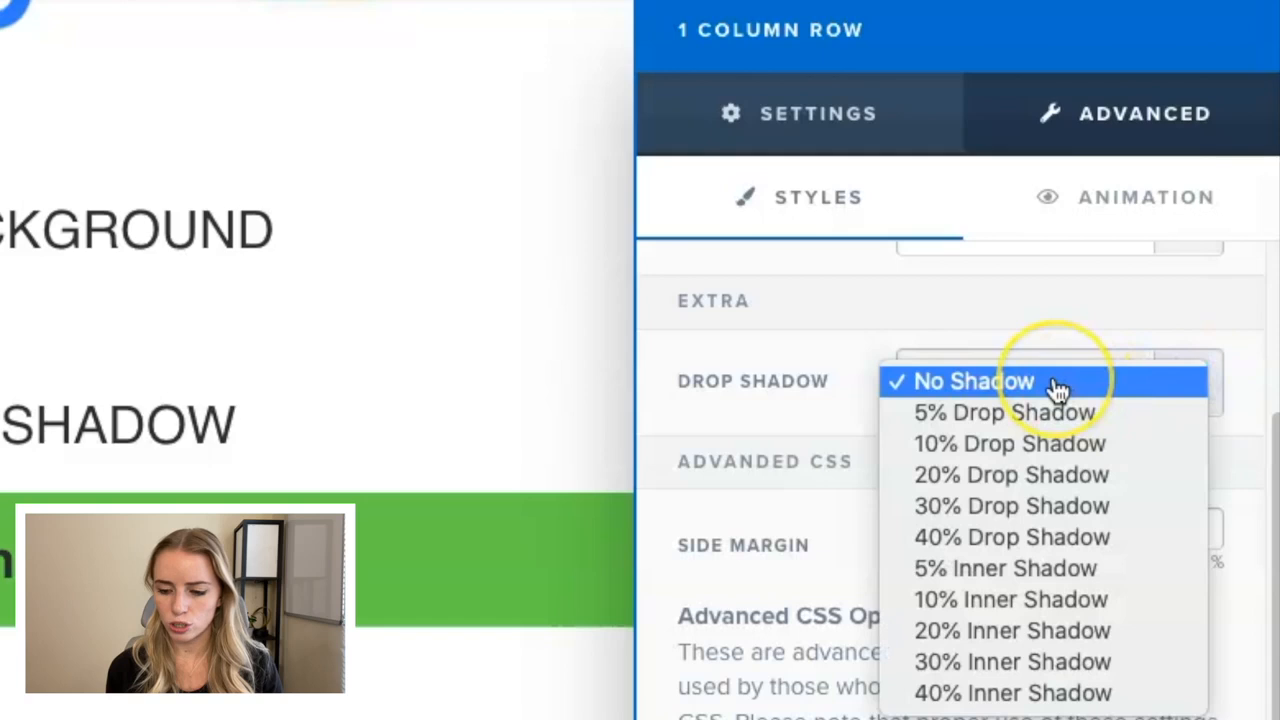
{"action": "left_click", "coordinate": [1035, 555]}
{"action": "left_click", "coordinate": [1034, 545]}
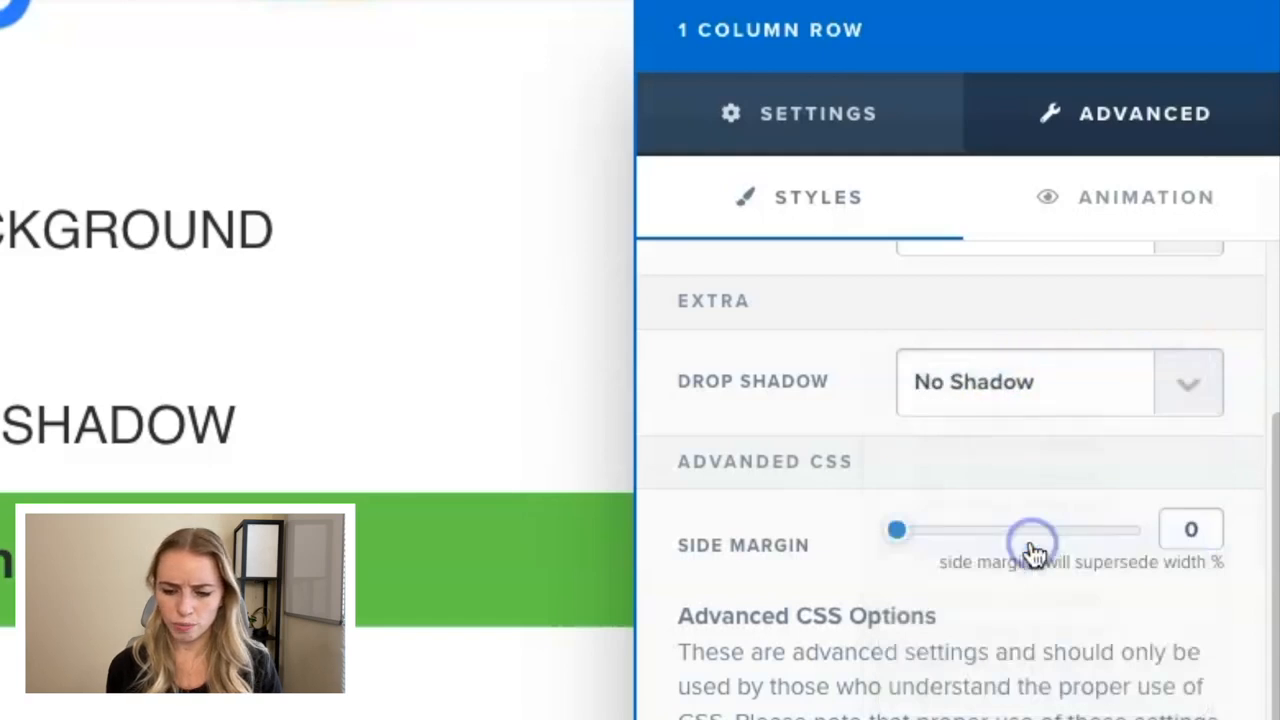
{"action": "left_click", "coordinate": [742, 618]}
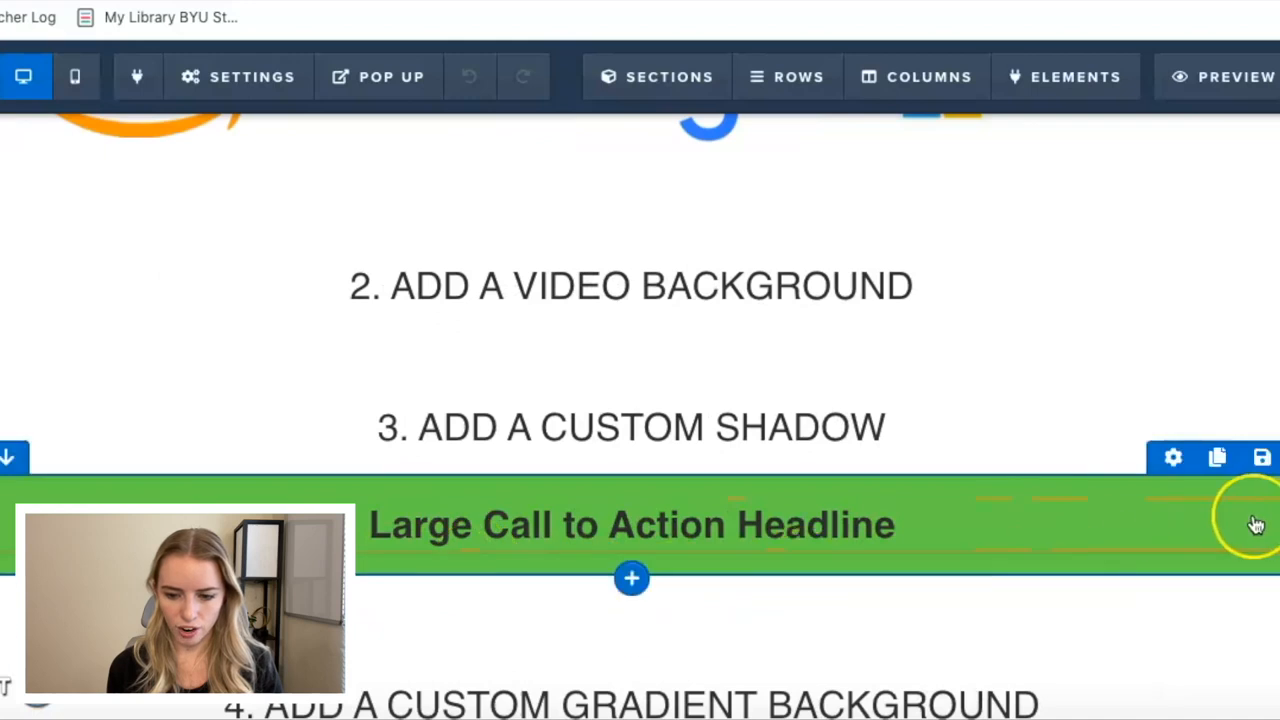
Try the 40% Inner Shadow on the green headline row, switch back to 40% Drop Shadow and close the settings.
{"action": "left_click", "coordinate": [1175, 456]}
{"action": "left_click", "coordinate": [1279, 202]}
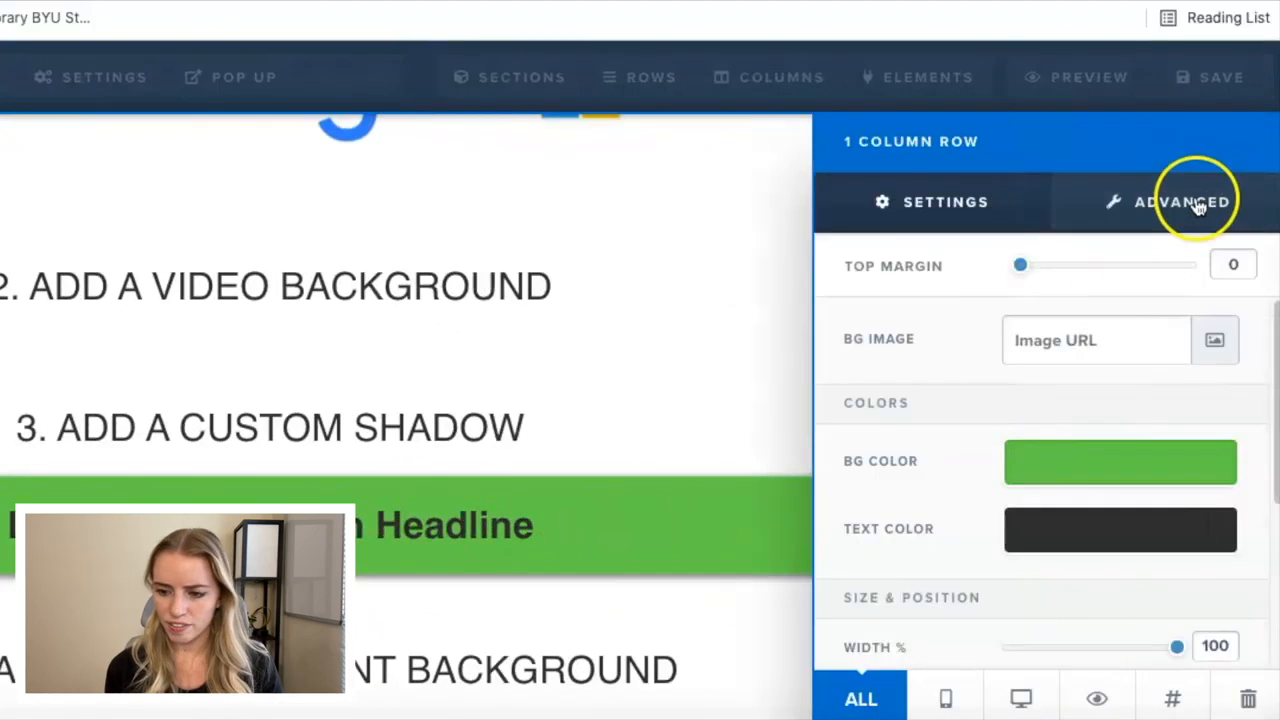
{"action": "scroll", "coordinate": [1000, 508], "scroll_direction": "down", "scroll_amount": 1}
{"action": "left_click", "coordinate": [1100, 566]}
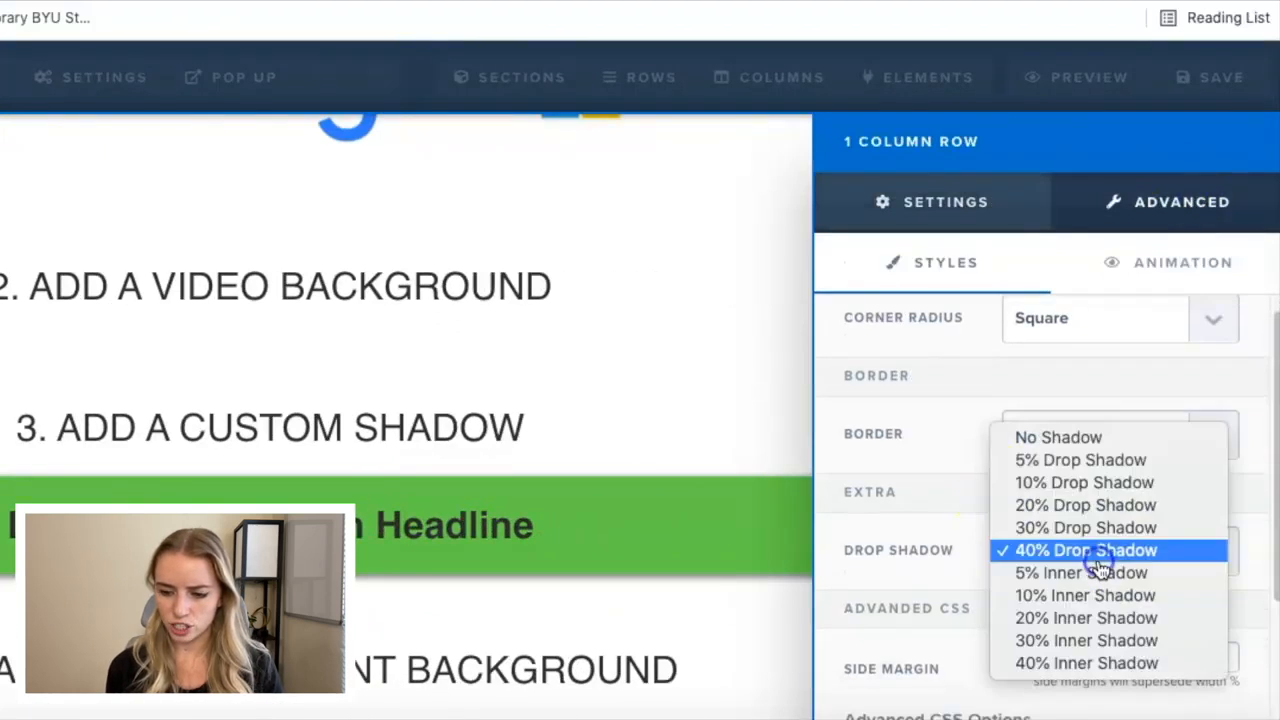
{"action": "left_click", "coordinate": [1105, 663]}
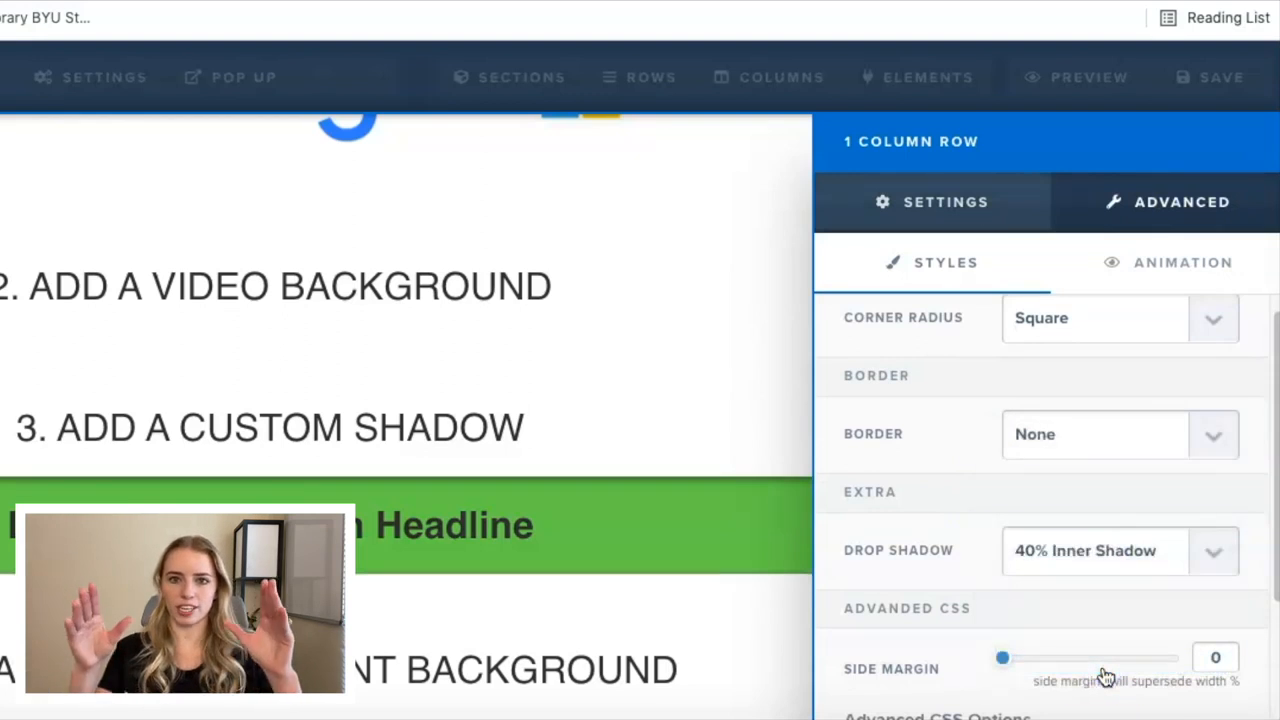
{"action": "left_click", "coordinate": [1212, 550]}
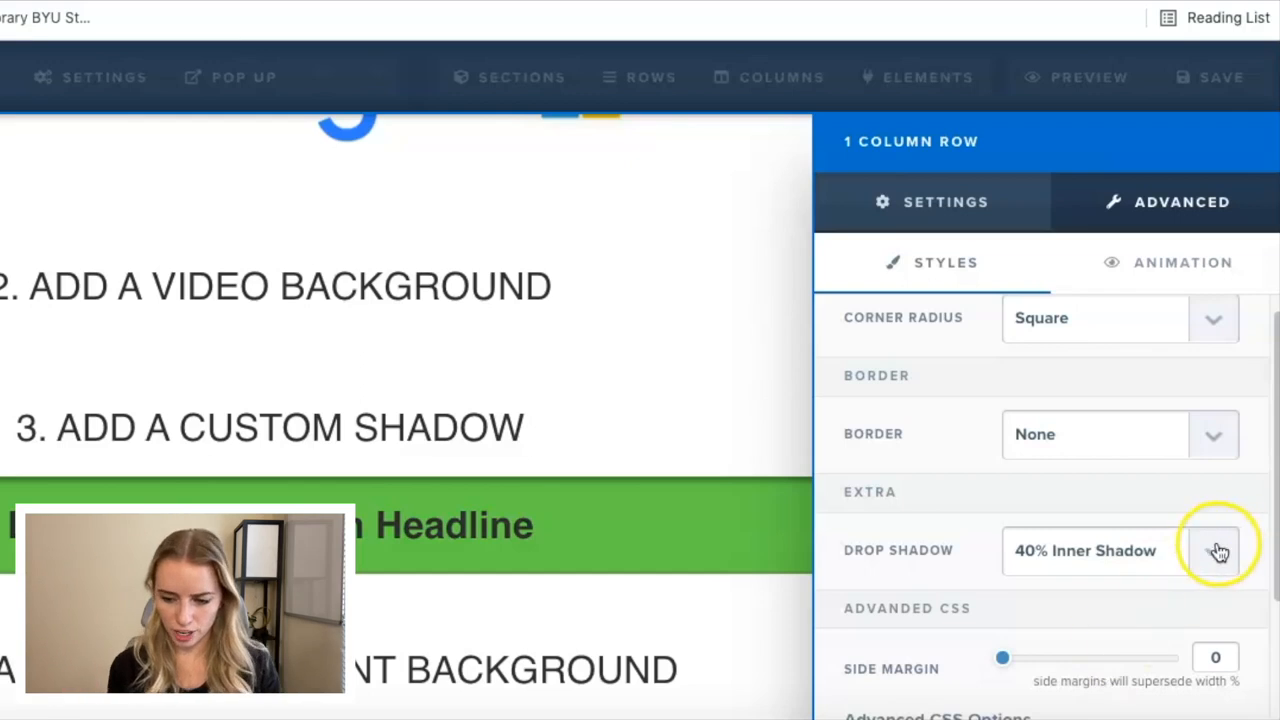
{"action": "left_click", "coordinate": [1180, 436]}
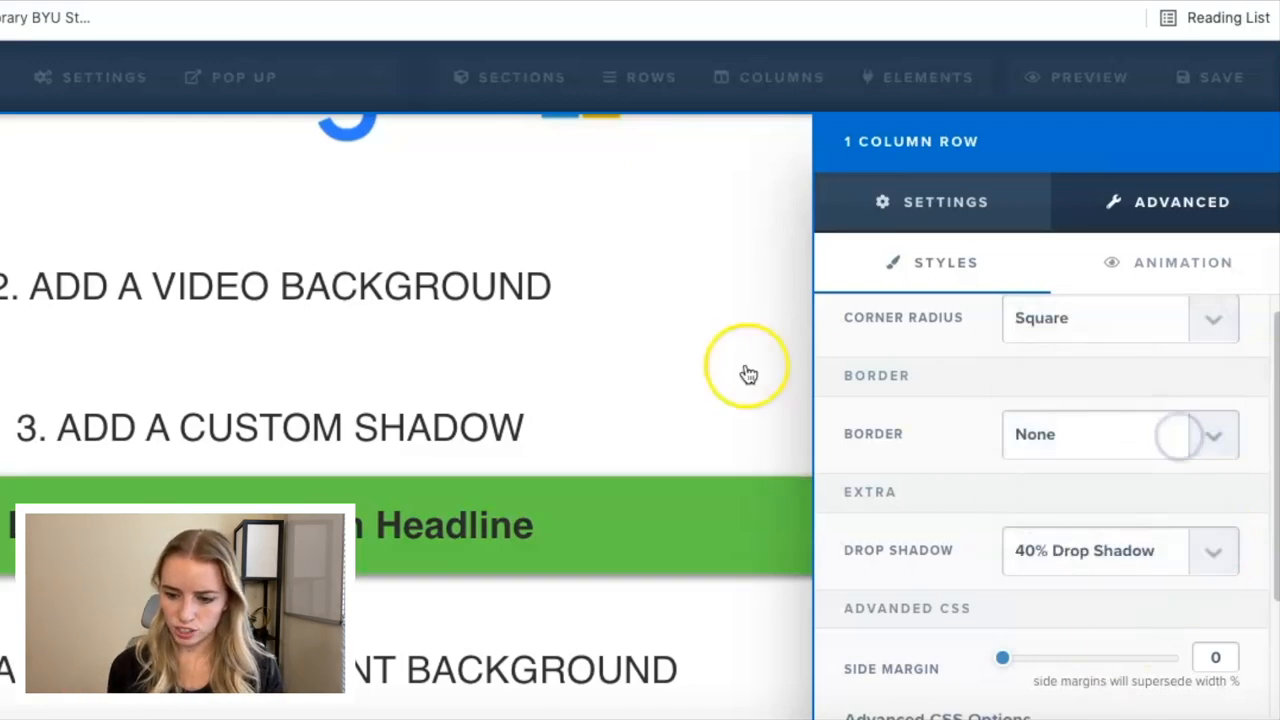
{"action": "left_click", "coordinate": [891, 366]}
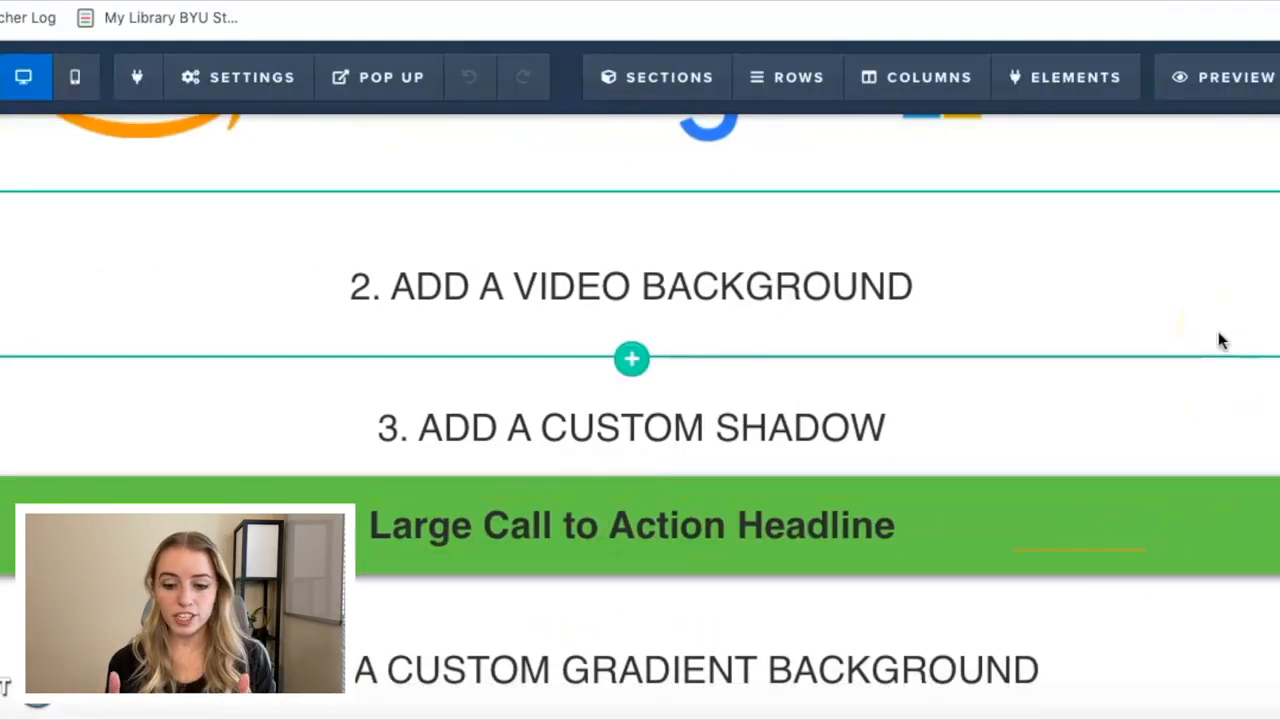
Clone the green headline row and increase the copy's top margin to leave a gap between the two rows.
{"action": "mouse_move", "coordinate": [1267, 504]}
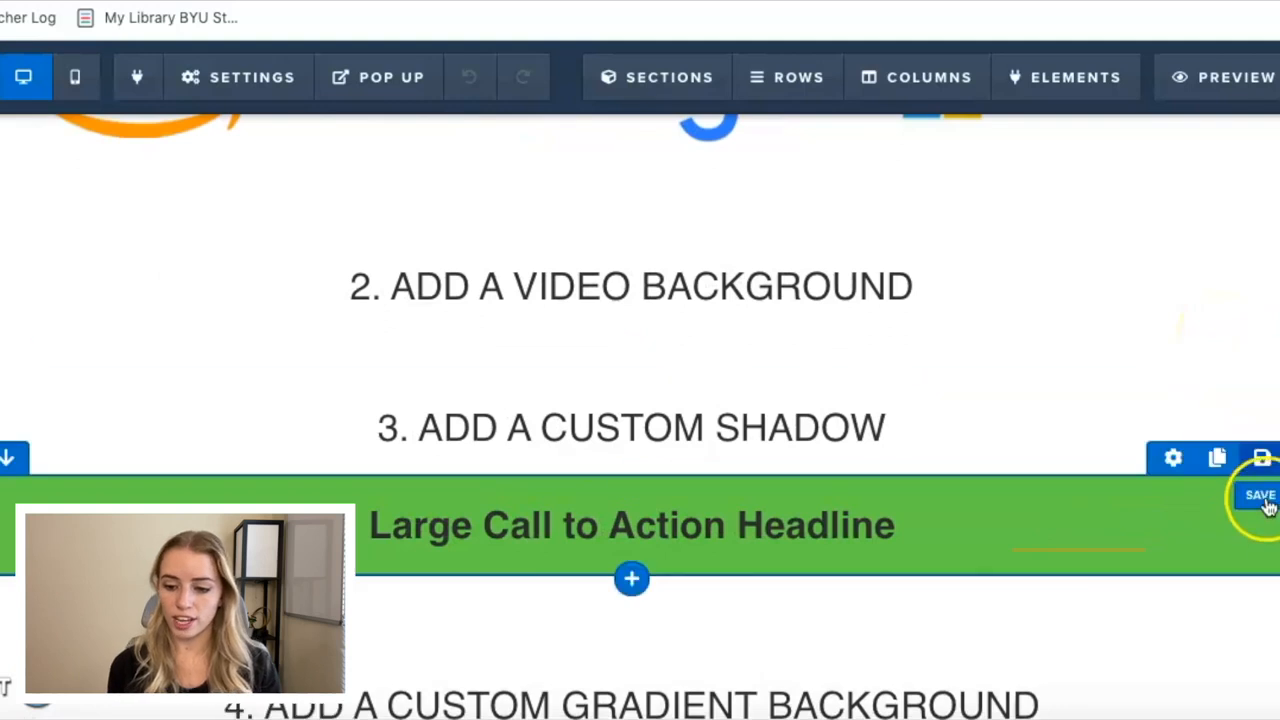
{"action": "left_click", "coordinate": [1215, 472]}
{"action": "scroll", "coordinate": [1214, 477], "scroll_direction": "down", "scroll_amount": 3}
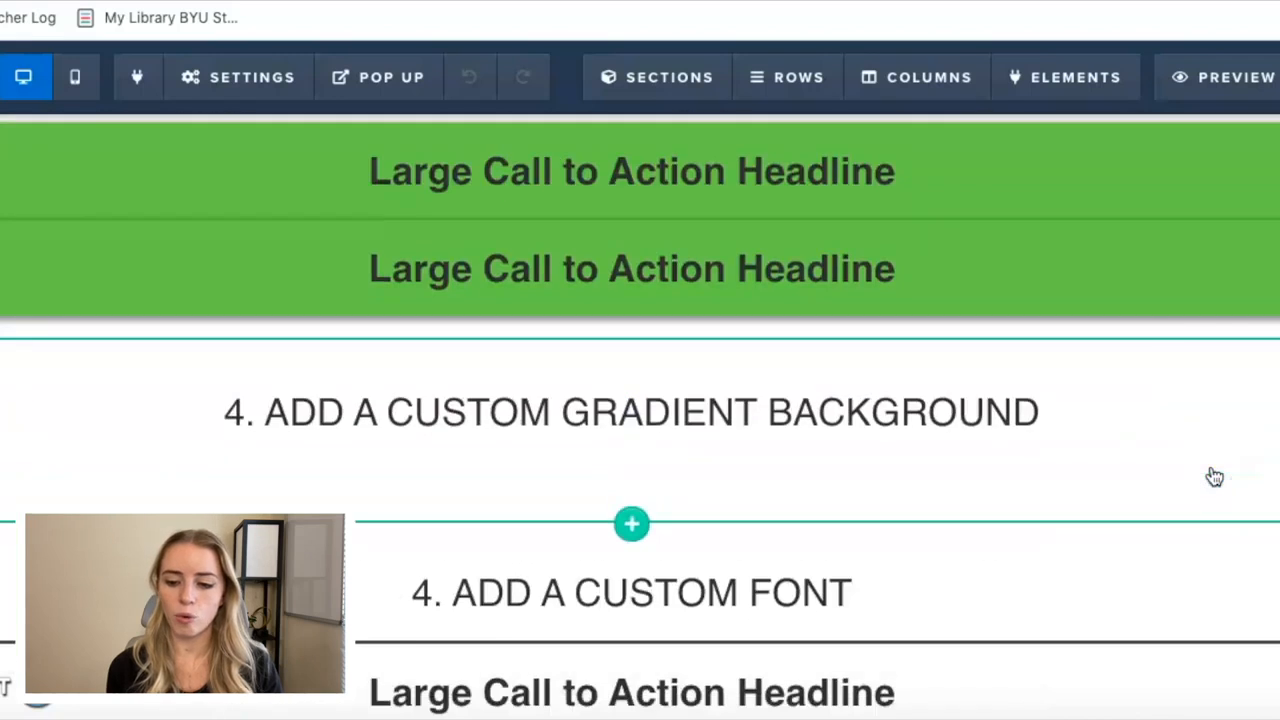
{"action": "left_click", "coordinate": [1173, 201]}
{"action": "left_click", "coordinate": [1025, 268]}
{"action": "left_click_drag", "start_coordinate": [1027, 270], "coordinate": [1083, 278]}
Set the cloned green row's drop shadow to No Shadow and close its settings.
{"action": "left_click", "coordinate": [1140, 207]}
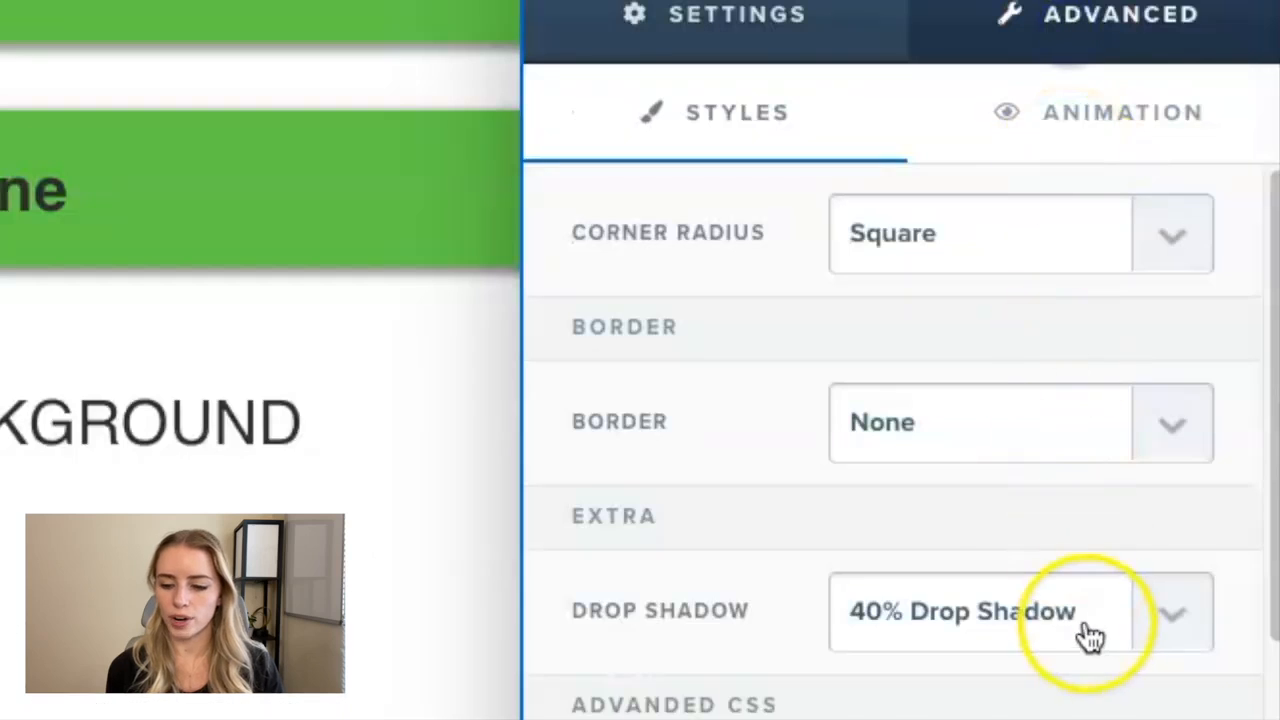
{"action": "left_click", "coordinate": [1160, 582]}
{"action": "left_click", "coordinate": [1046, 441]}
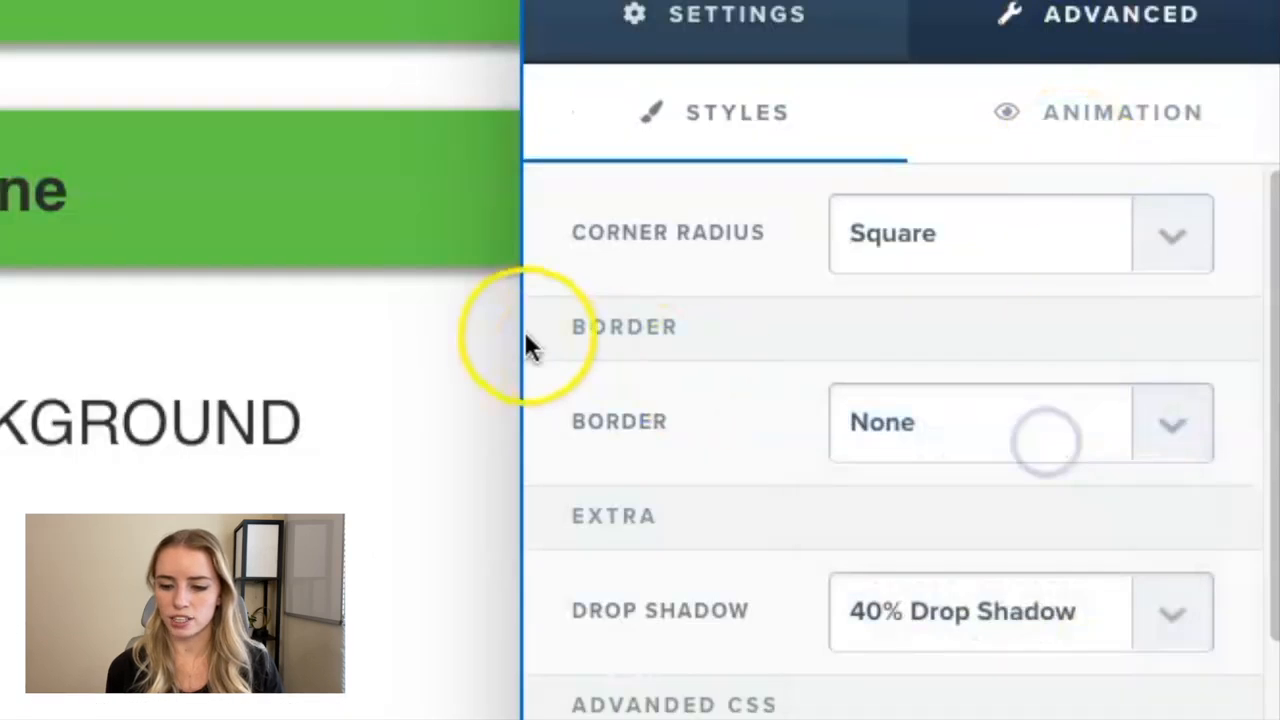
{"action": "left_click", "coordinate": [390, 330]}
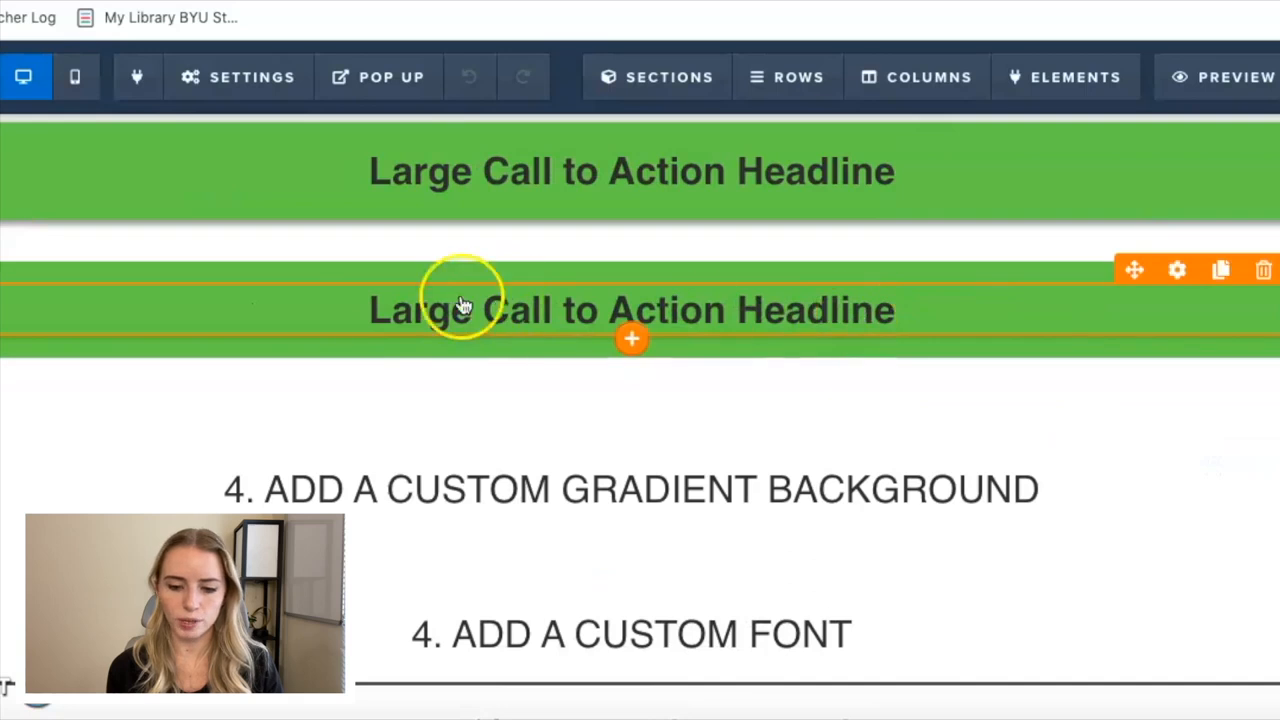
{"action": "scroll", "coordinate": [389, 339], "scroll_direction": "up", "scroll_amount": 1}
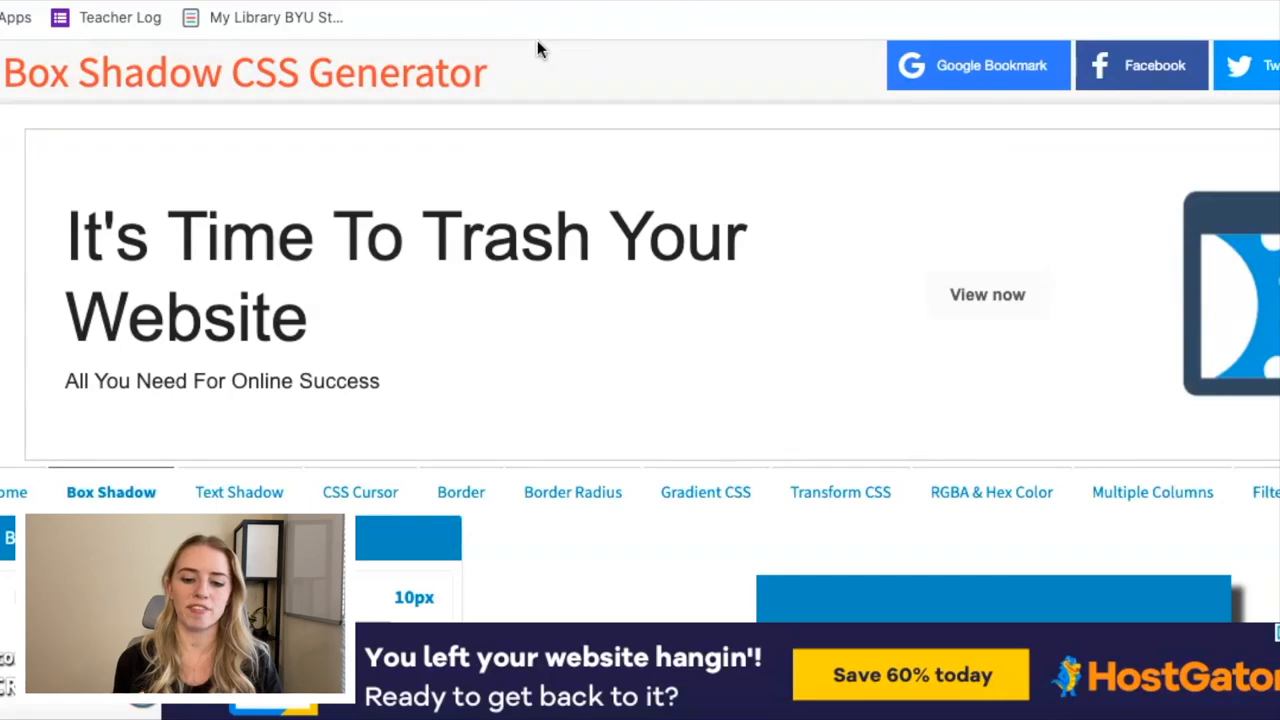
In the Box Shadow CSS Generator, set the horizontal shadow length to 18px, vertical length to 17px and blur radius to 34px.
{"action": "left_click", "coordinate": [634, 189]}
{"action": "scroll", "coordinate": [634, 189], "scroll_direction": "down", "scroll_amount": 5}
{"action": "scroll", "coordinate": [634, 189], "scroll_direction": "up", "scroll_amount": 1}
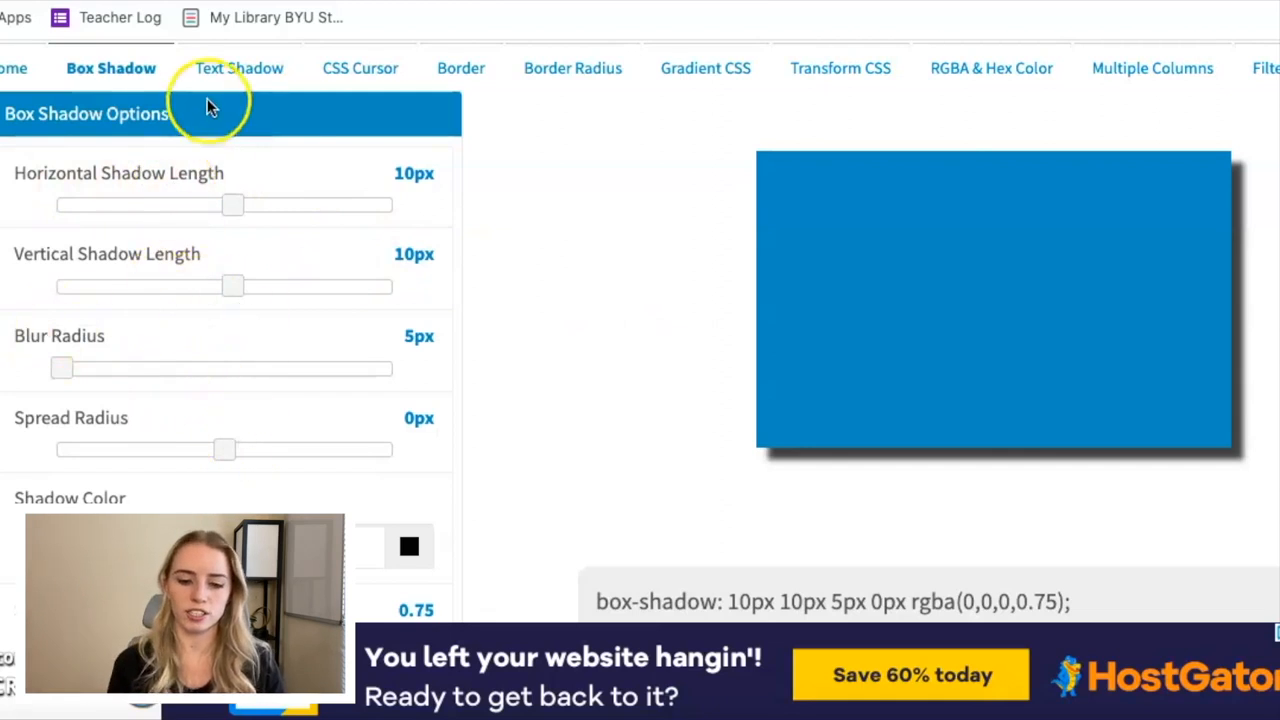
{"action": "mouse_move", "coordinate": [223, 203]}
{"action": "left_mouse_down"}
{"action": "mouse_move", "coordinate": [344, 207]}
{"action": "mouse_move", "coordinate": [241, 203]}
{"action": "left_mouse_up"}
{"action": "left_click_drag", "start_coordinate": [230, 287], "coordinate": [237, 288]}
{"action": "left_click_drag", "start_coordinate": [64, 368], "coordinate": [90, 370]}
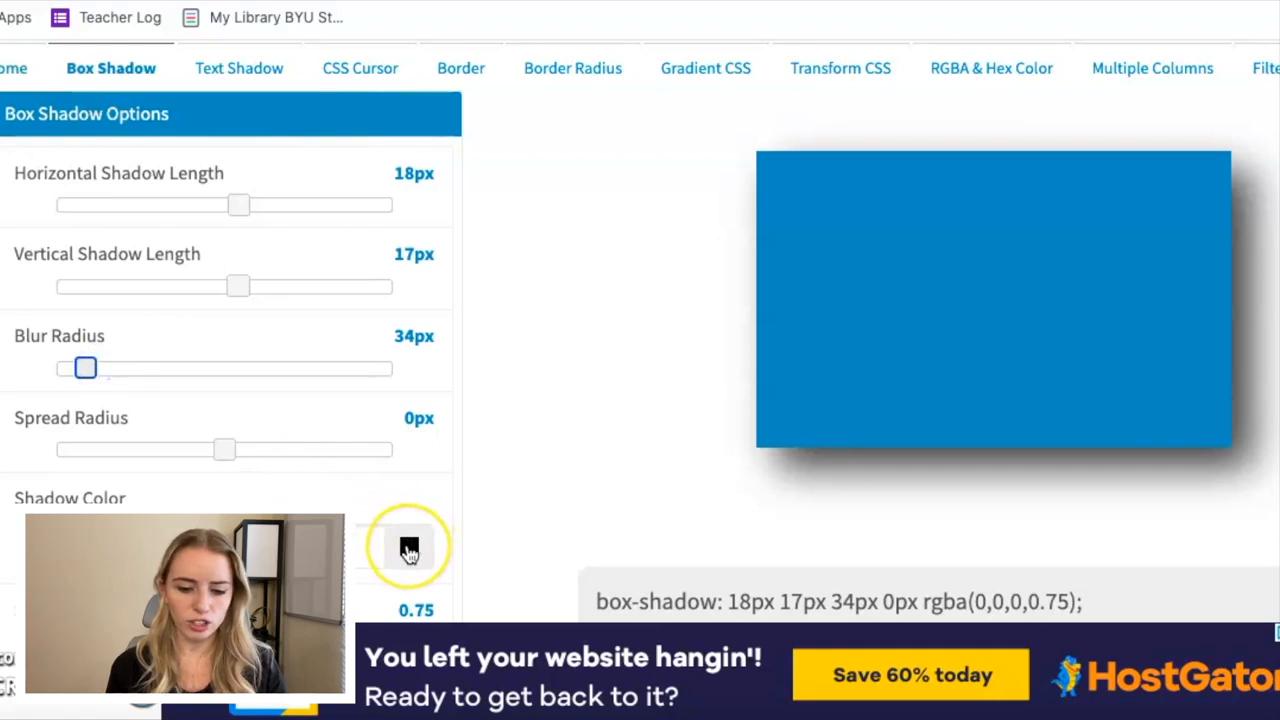
Set the generated shadow's opacity to 0.74 and switch back to the ClickFunnels editor.
{"action": "scroll", "coordinate": [410, 548], "scroll_direction": "down", "scroll_amount": 1}
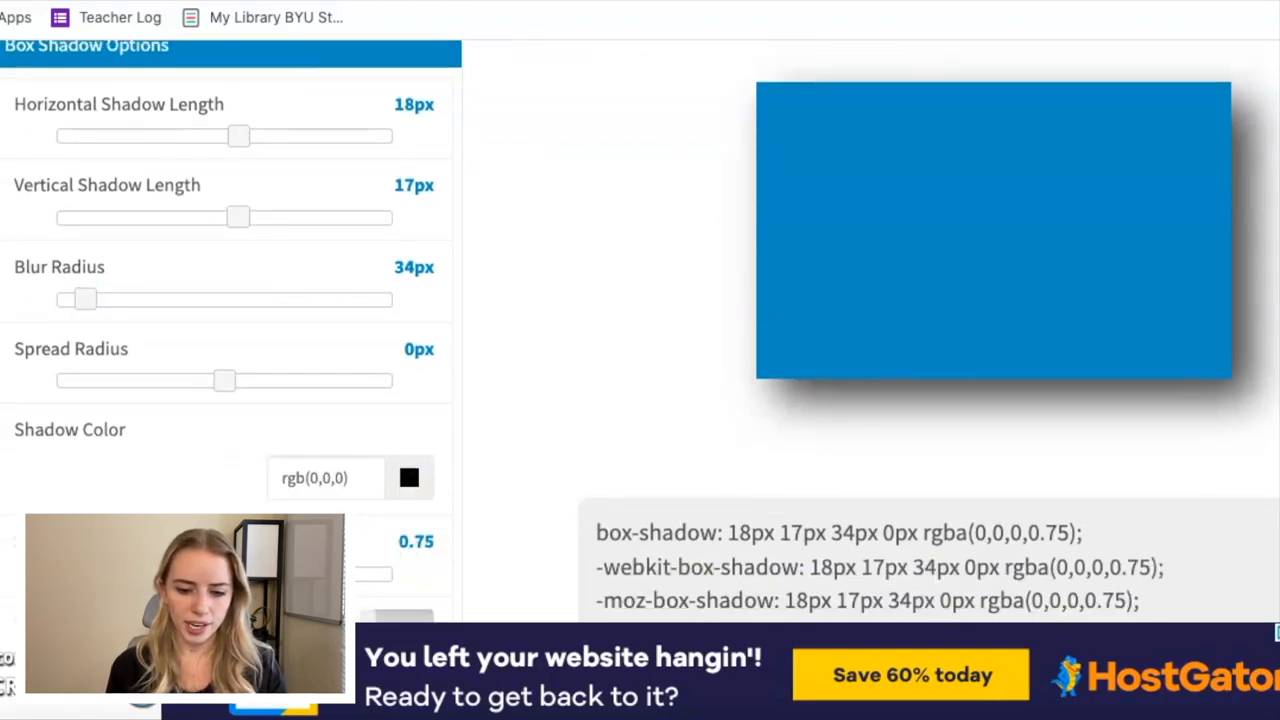
{"action": "left_click_drag", "start_coordinate": [312, 574], "coordinate": [305, 574]}
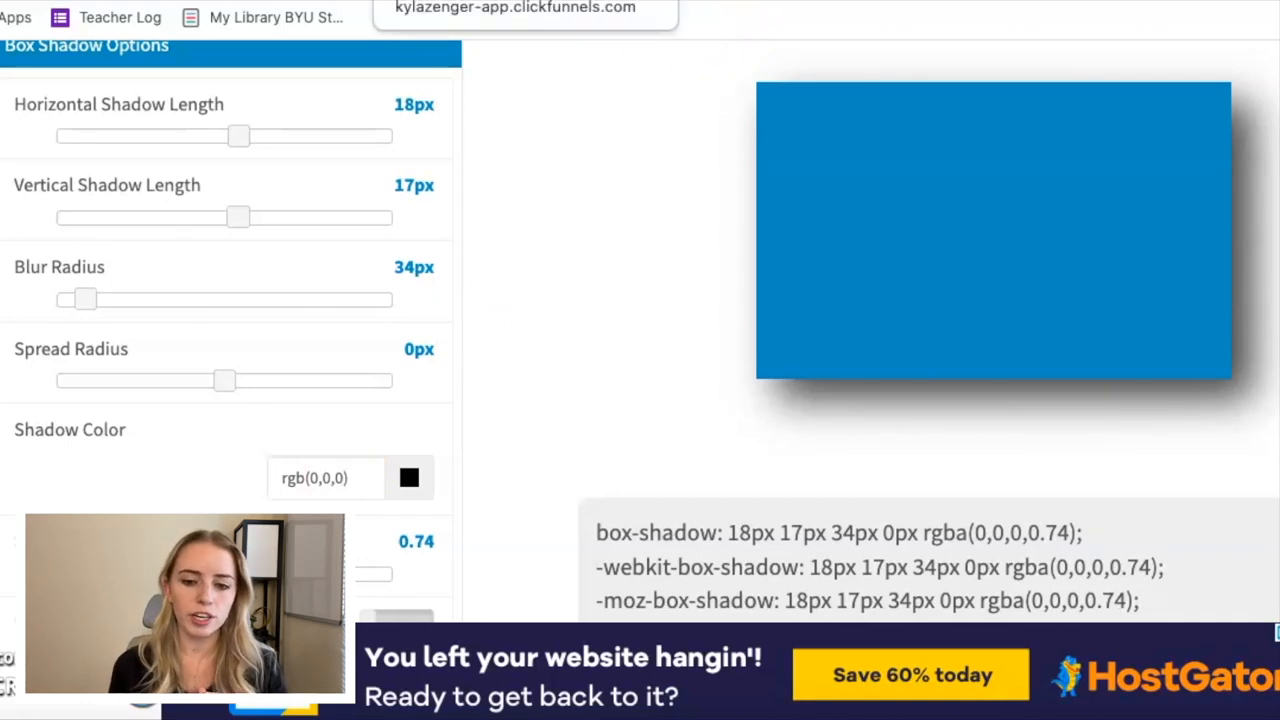
{"action": "left_click", "coordinate": [480, 2]}
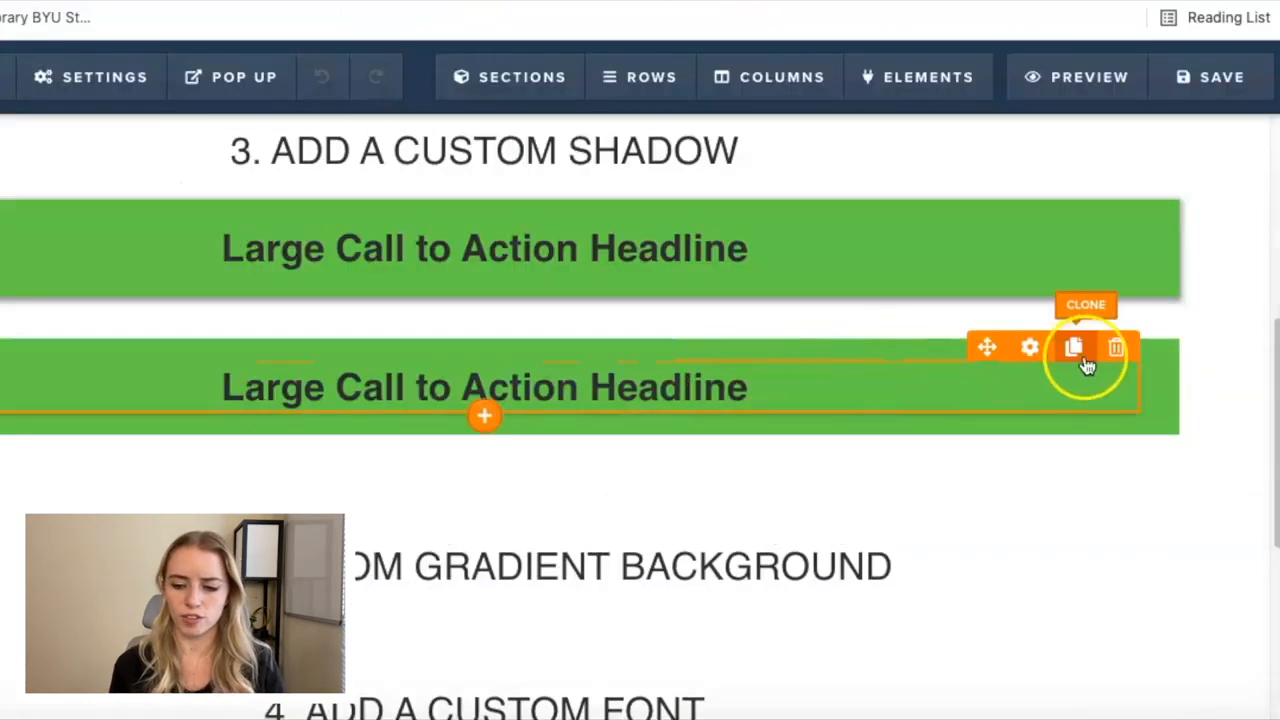
Copy the CSS ID selector of the cloned green headline row and close its CSS info.
{"action": "mouse_move", "coordinate": [1151, 340]}
{"action": "left_click", "coordinate": [1024, 322]}
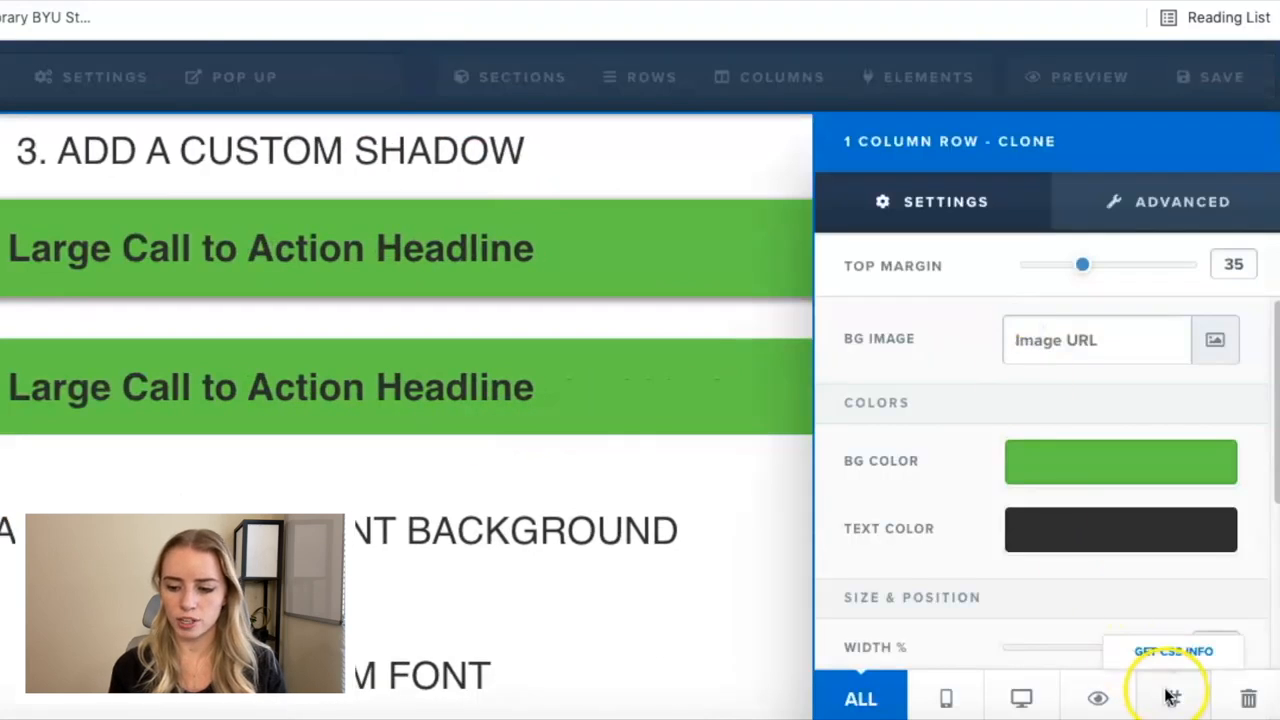
{"action": "left_click", "coordinate": [1170, 698]}
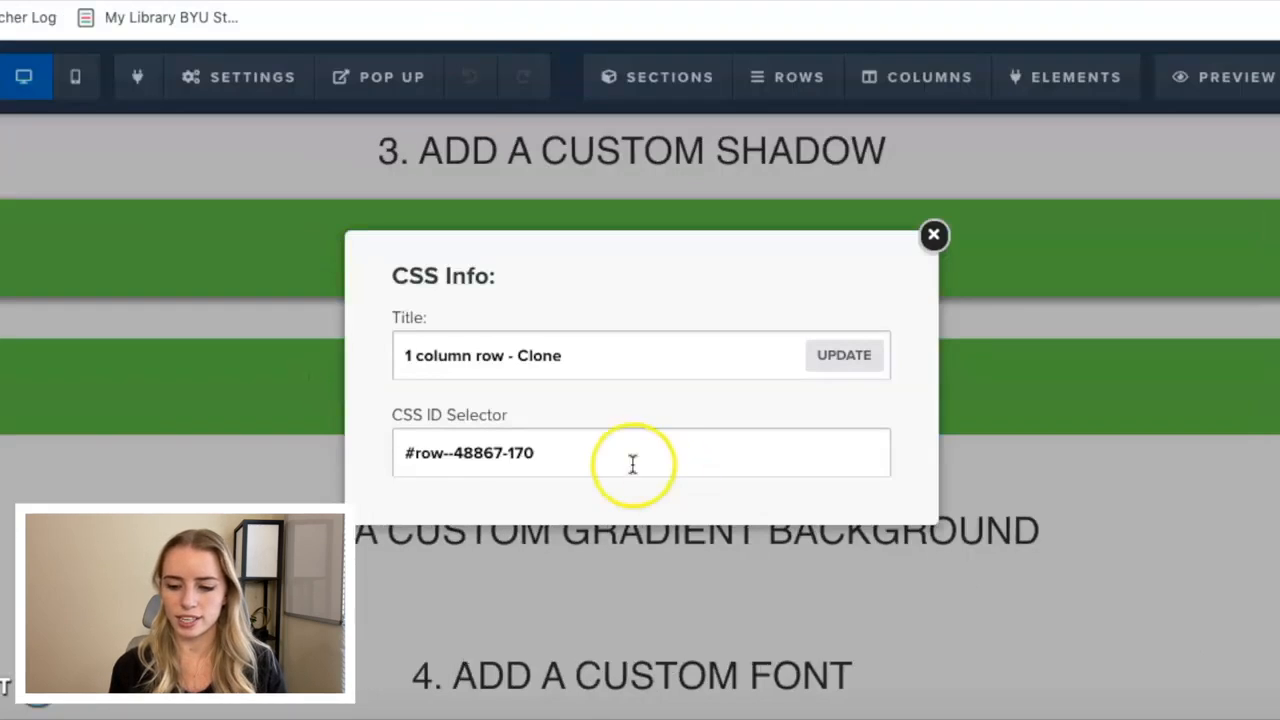
{"action": "left_click_drag", "start_coordinate": [558, 446], "coordinate": [406, 440]}
{"action": "key", "text": "ctrl+c"}
{"action": "left_click", "coordinate": [933, 235]}
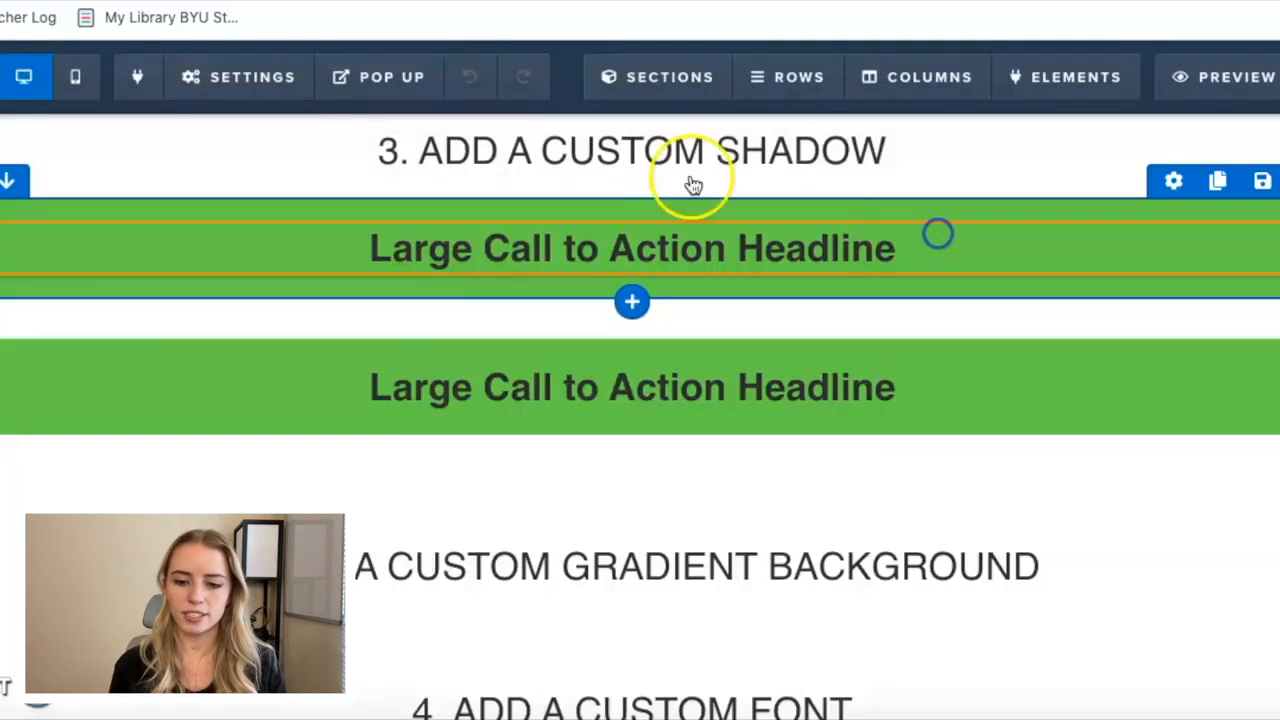
Start a new rule for #row--48867-170 with an opening brace below the existing rule in the page's custom CSS.
{"action": "left_click", "coordinate": [236, 72]}
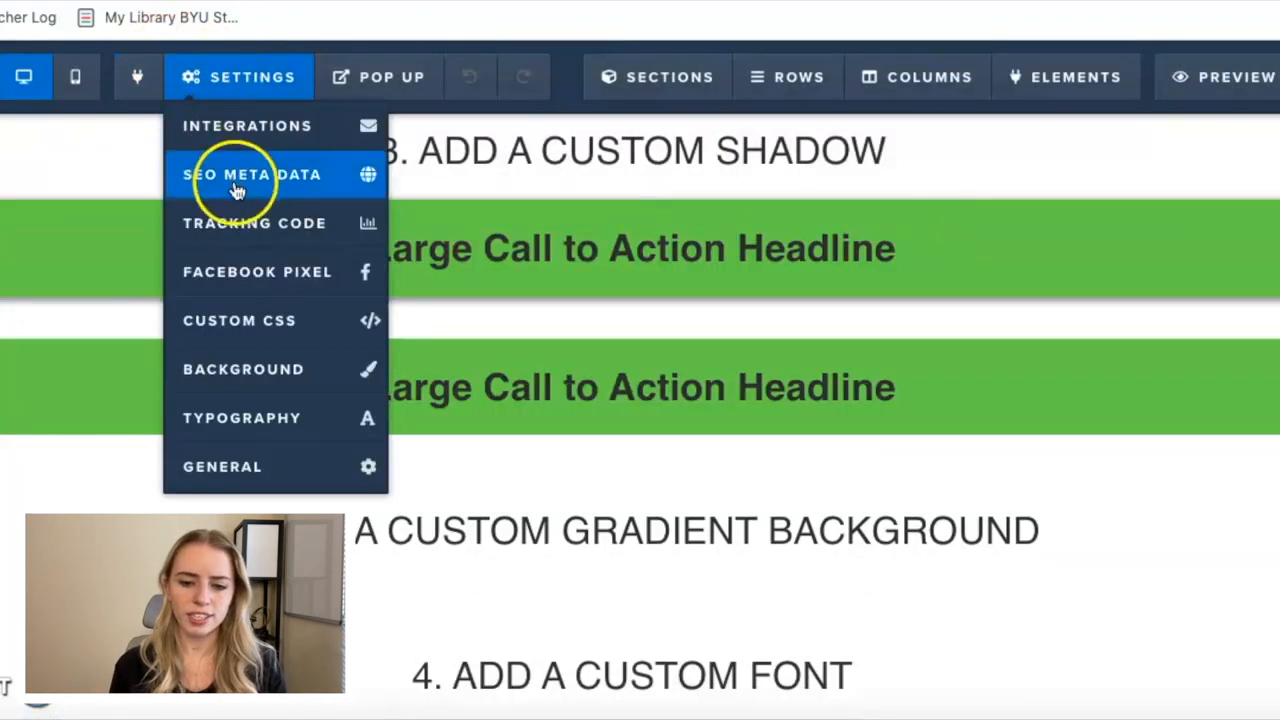
{"action": "left_click", "coordinate": [240, 320]}
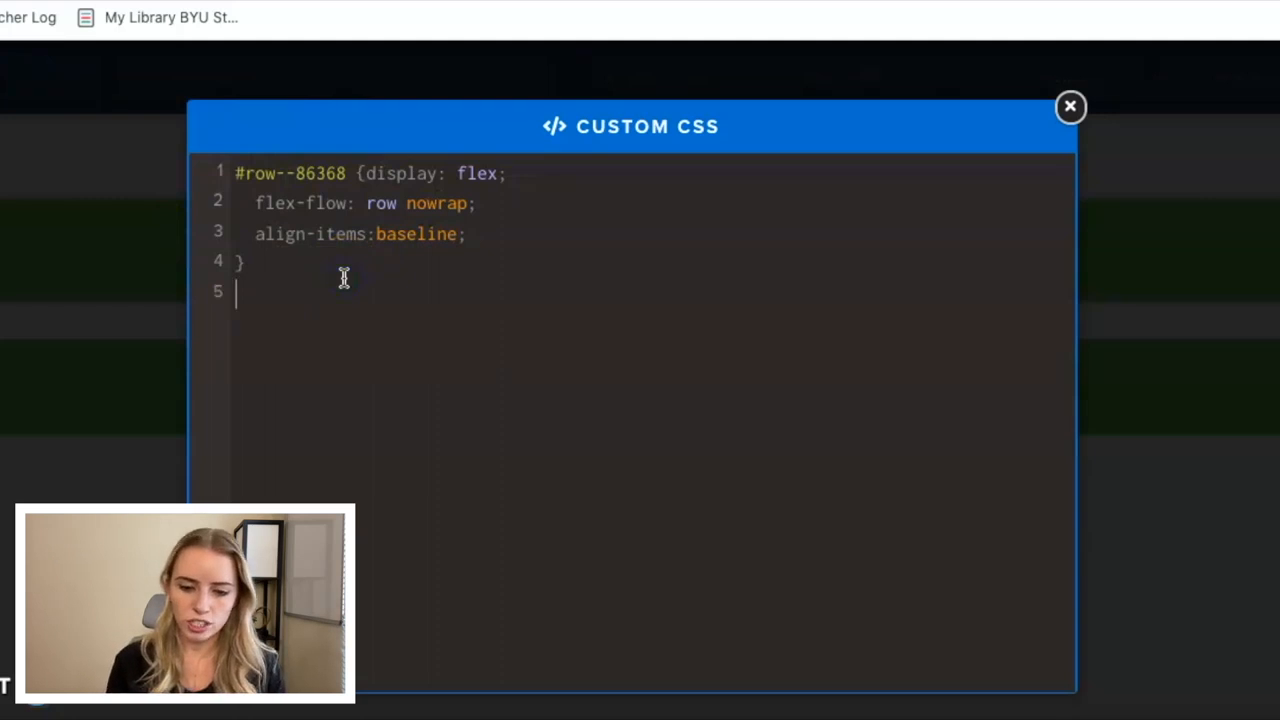
{"action": "key", "text": "ctrl+v"}
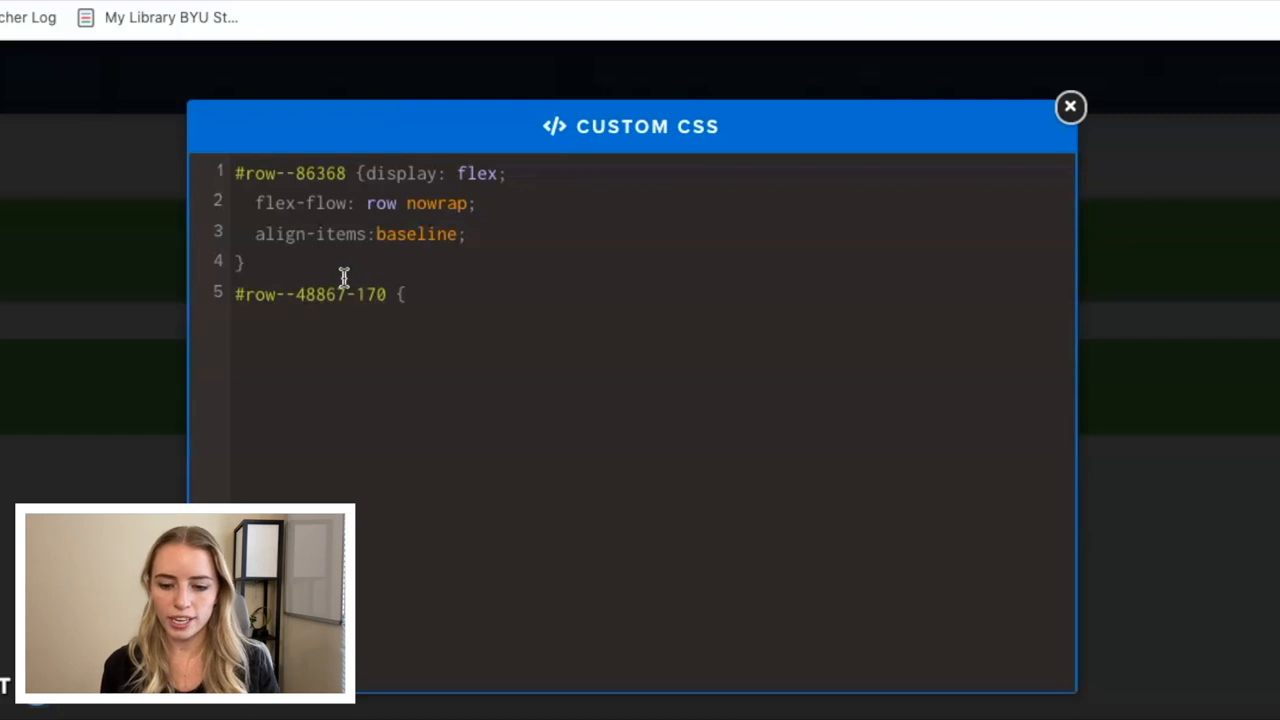
Switch to the Box Shadow CSS Generator and copy the three generated box-shadow declarations.
{"action": "left_click", "coordinate": [566, 95]}
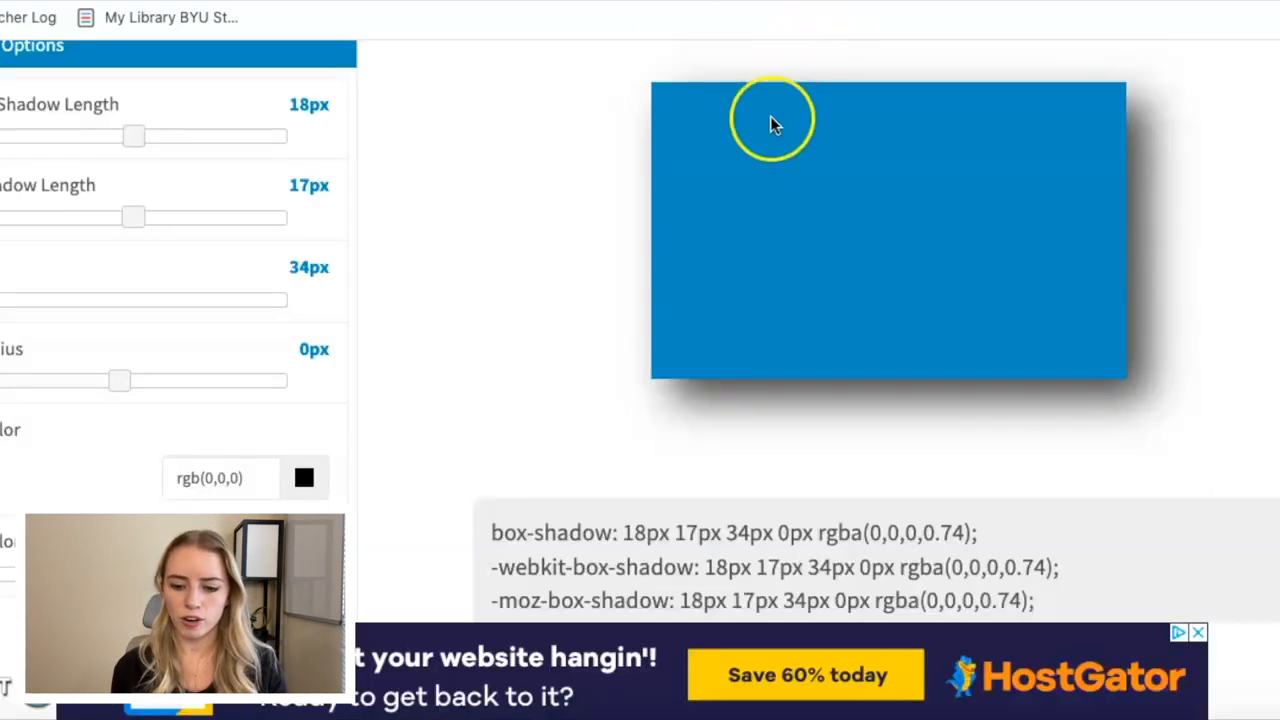
{"action": "scroll", "coordinate": [771, 120], "scroll_direction": "down", "scroll_amount": 3}
{"action": "left_click_drag", "start_coordinate": [1037, 443], "coordinate": [490, 367]}
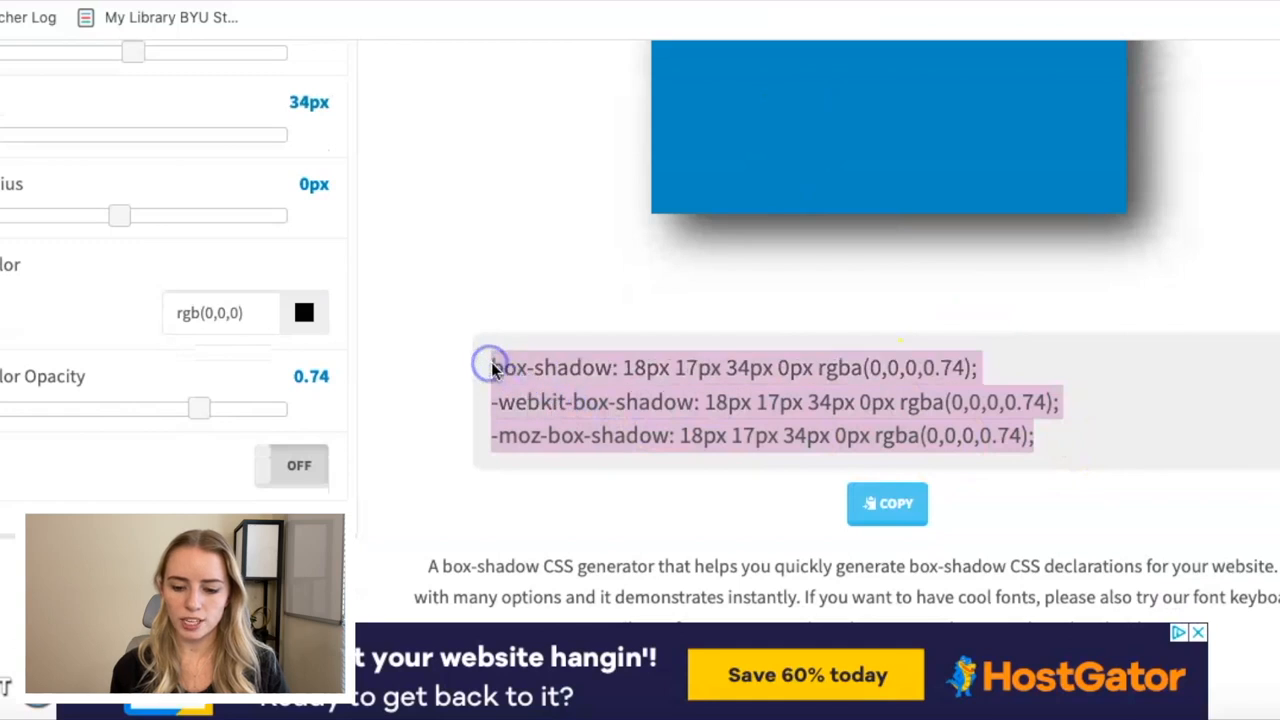
{"action": "left_click", "coordinate": [885, 512]}
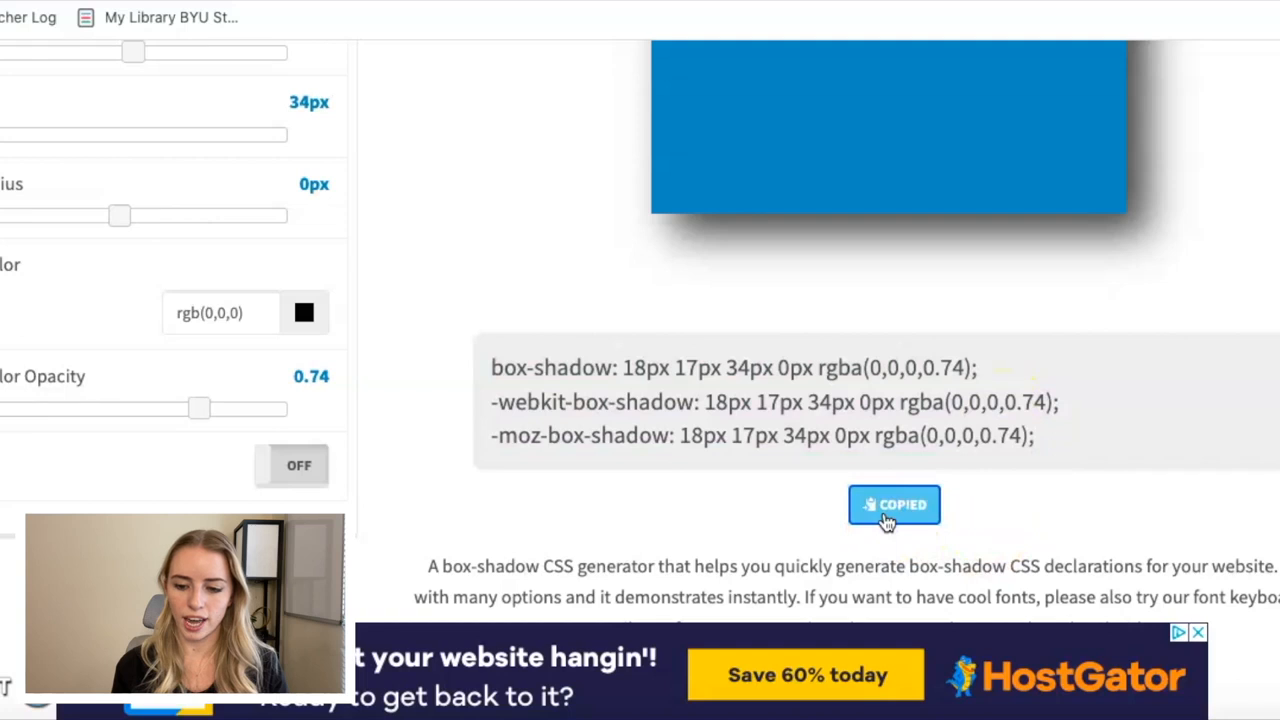
Back in ClickFunnels, paste the box-shadow declarations into the #row--48867-170 rule, end it with a closing brace and close the custom CSS.
{"action": "left_click", "coordinate": [349, 94]}
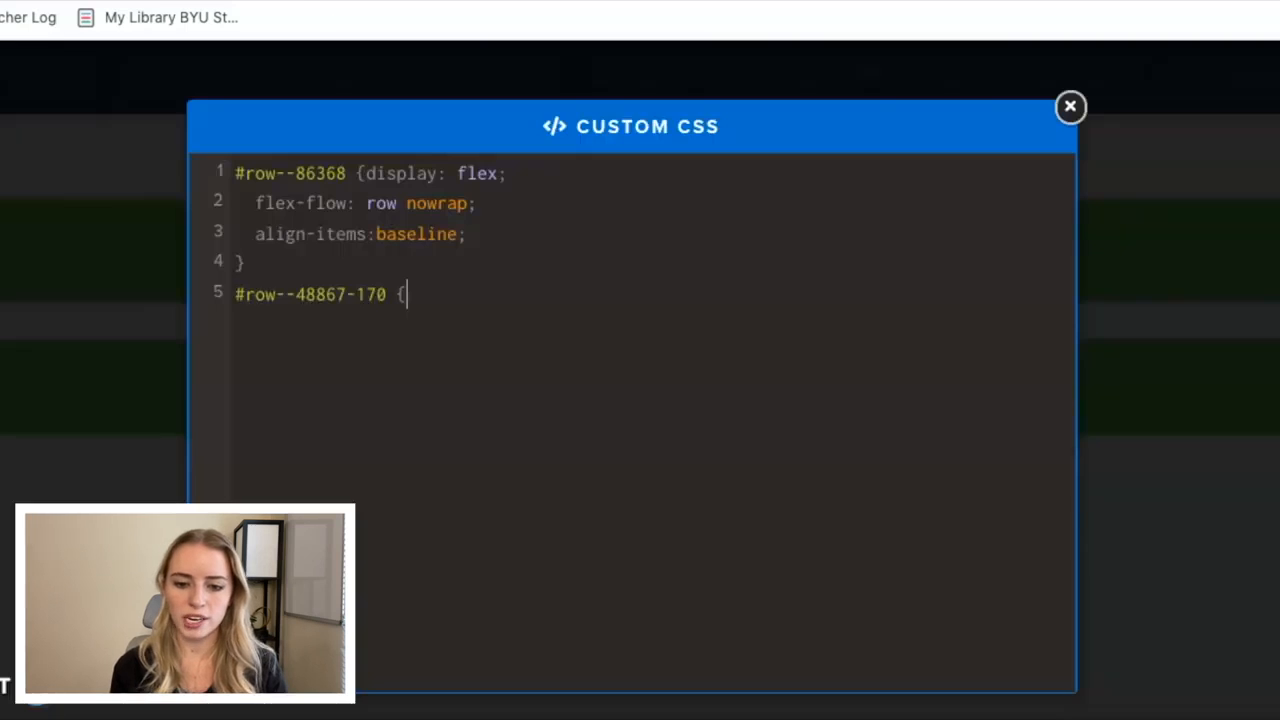
{"action": "left_click", "coordinate": [497, 294]}
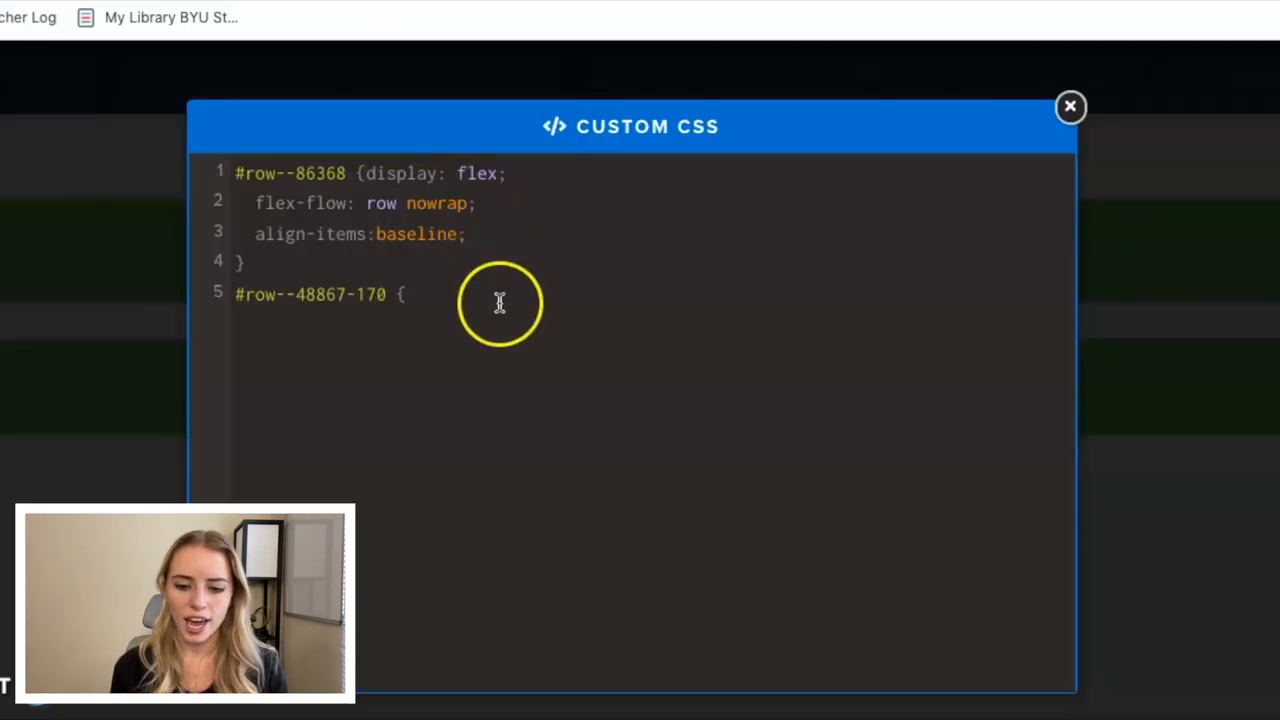
{"action": "key", "text": "ctrl+v"}
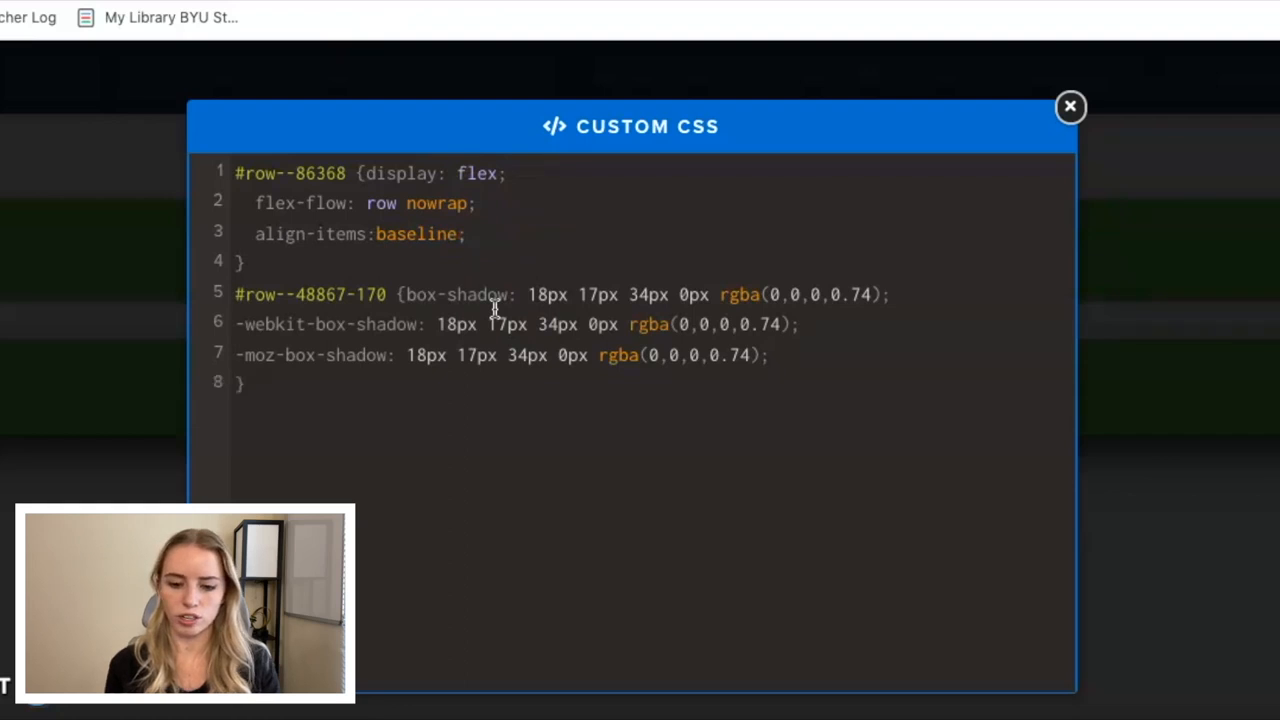
{"action": "left_click", "coordinate": [1070, 106]}
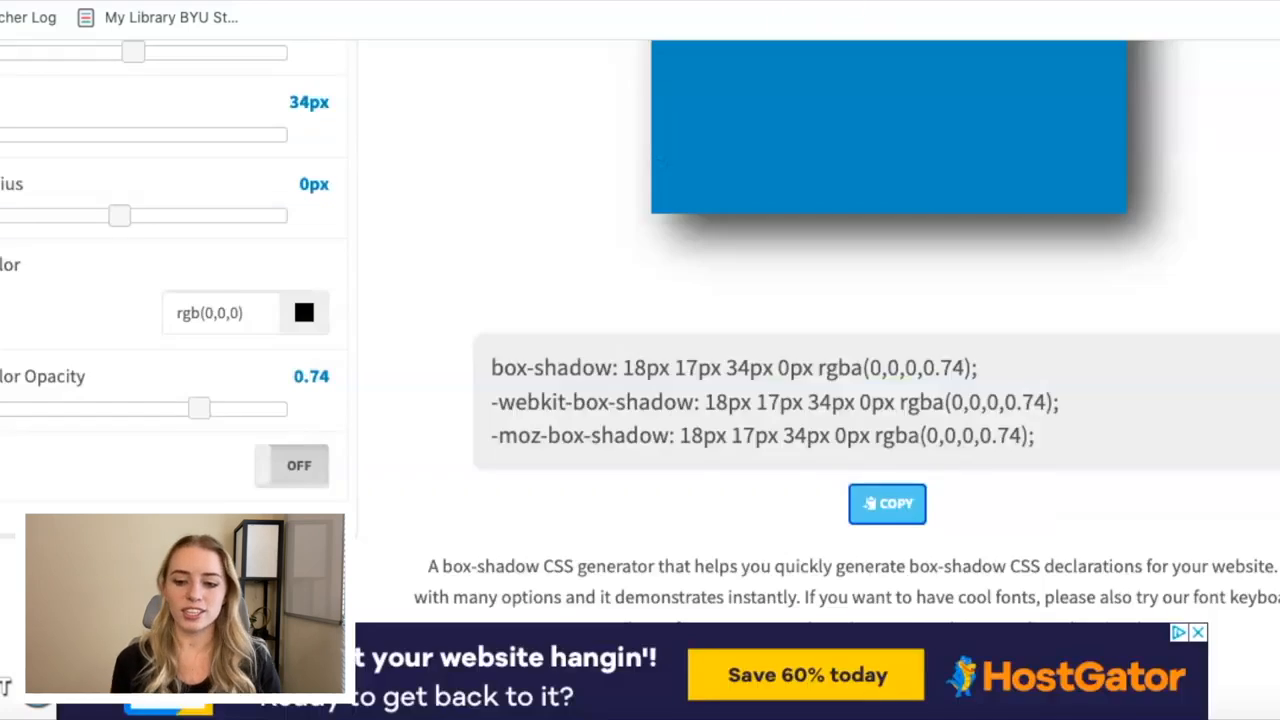
Review the shadow preview in the Box Shadow CSS Generator and copy its code again.
{"action": "scroll", "coordinate": [479, 149], "scroll_direction": "up", "scroll_amount": 4}
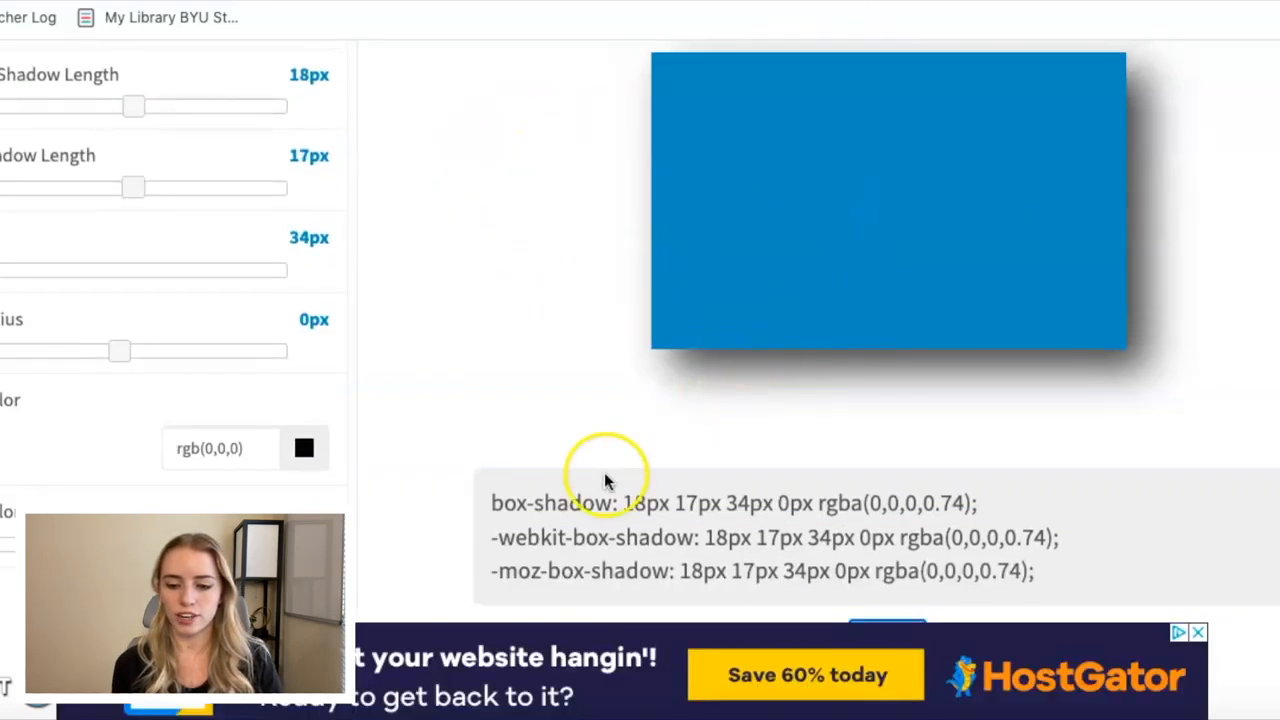
{"action": "scroll", "coordinate": [604, 472], "scroll_direction": "down", "scroll_amount": 2}
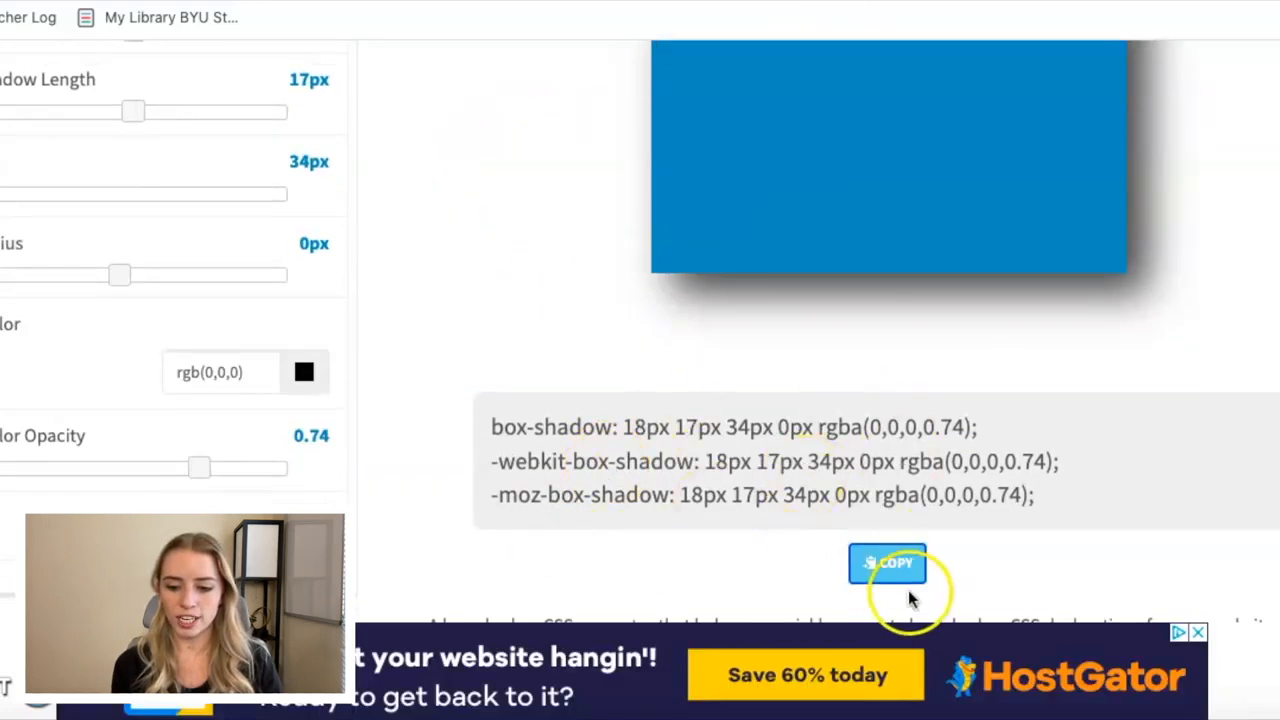
{"action": "left_click", "coordinate": [890, 566]}
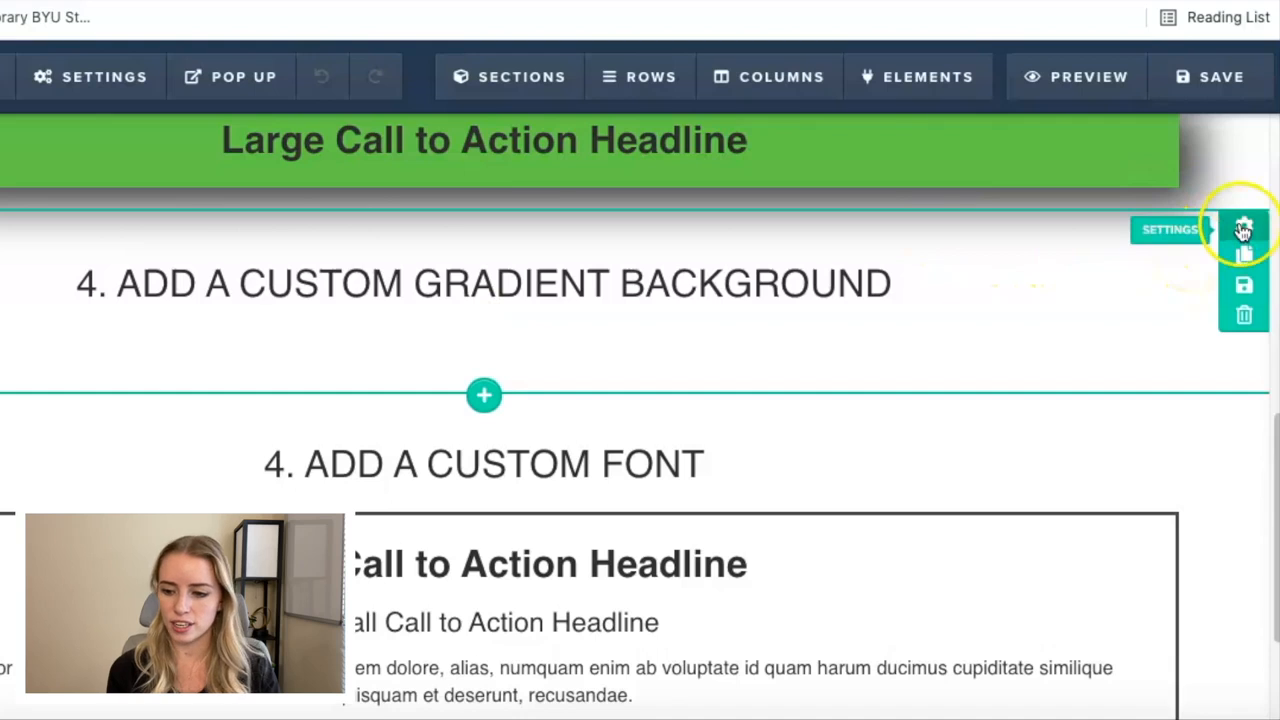
Copy the CSS ID selector of the section titled "Add a Custom Gradient Background".
{"action": "left_click", "coordinate": [1243, 229]}
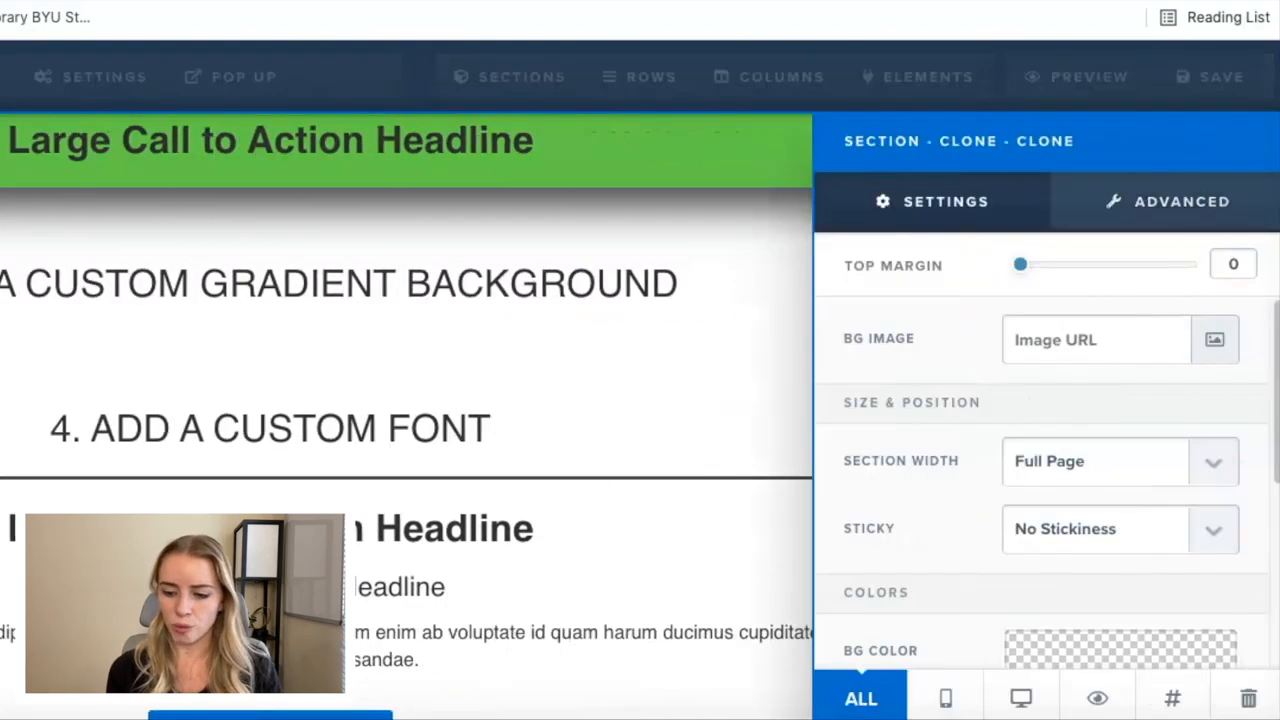
{"action": "left_click", "coordinate": [1167, 700]}
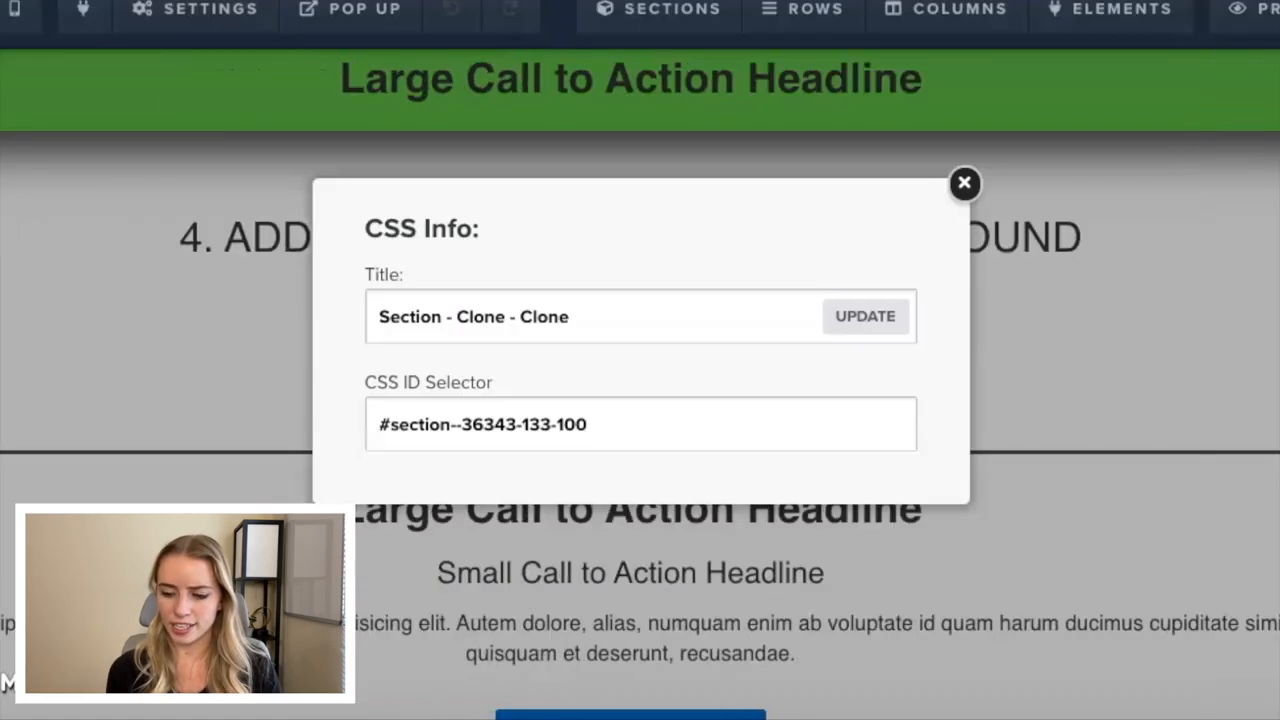
{"action": "left_click", "coordinate": [582, 430]}
{"action": "left_click_drag", "start_coordinate": [582, 430], "coordinate": [371, 421]}
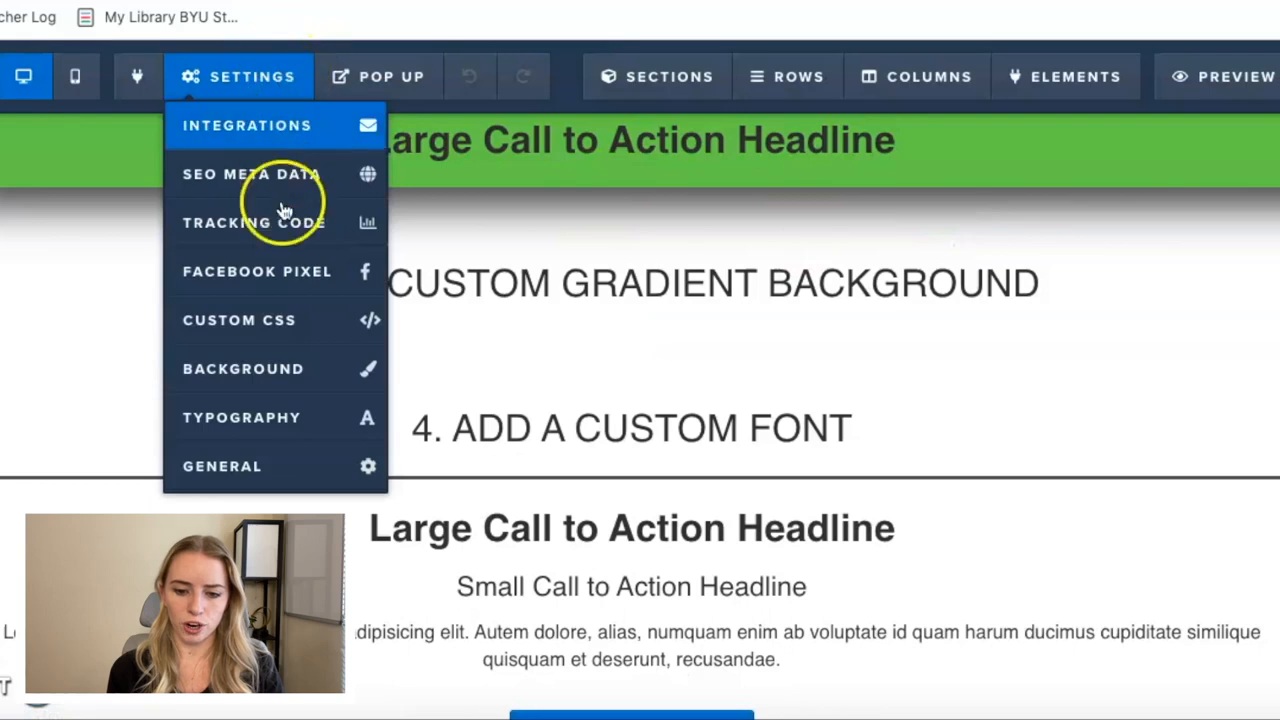
{"action": "left_click", "coordinate": [273, 331]}
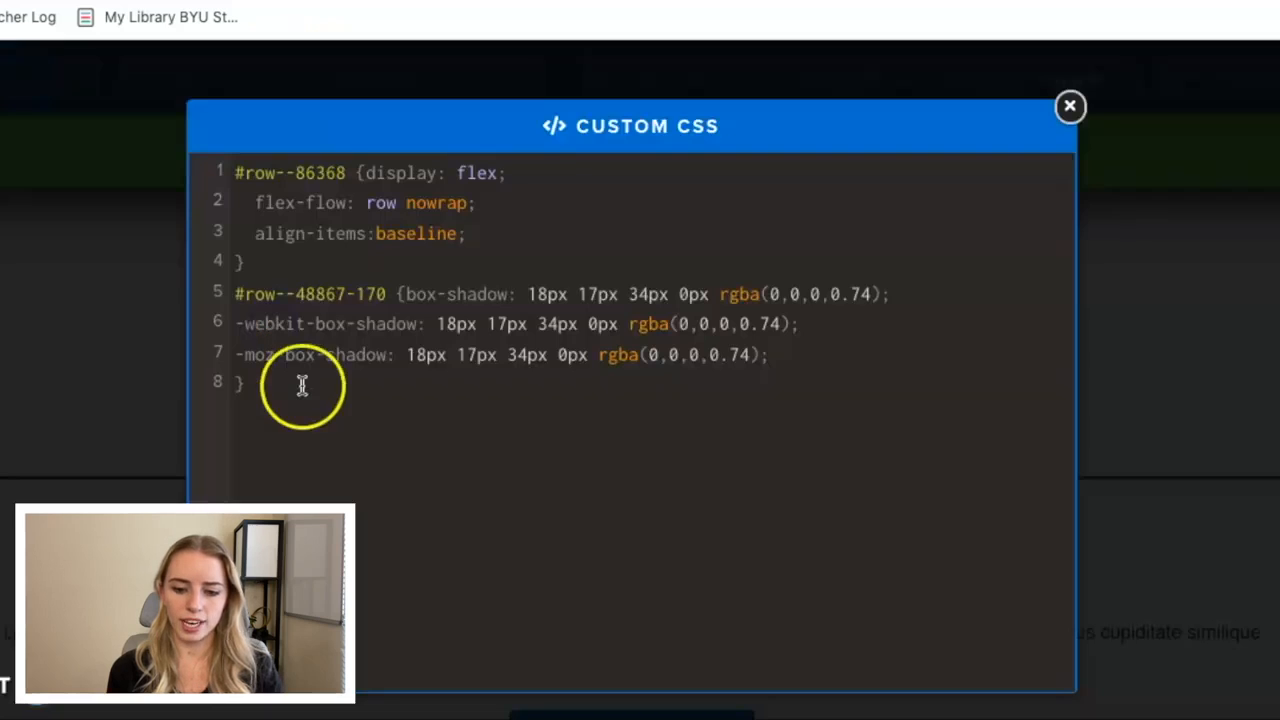
{"action": "left_click", "coordinate": [307, 432]}
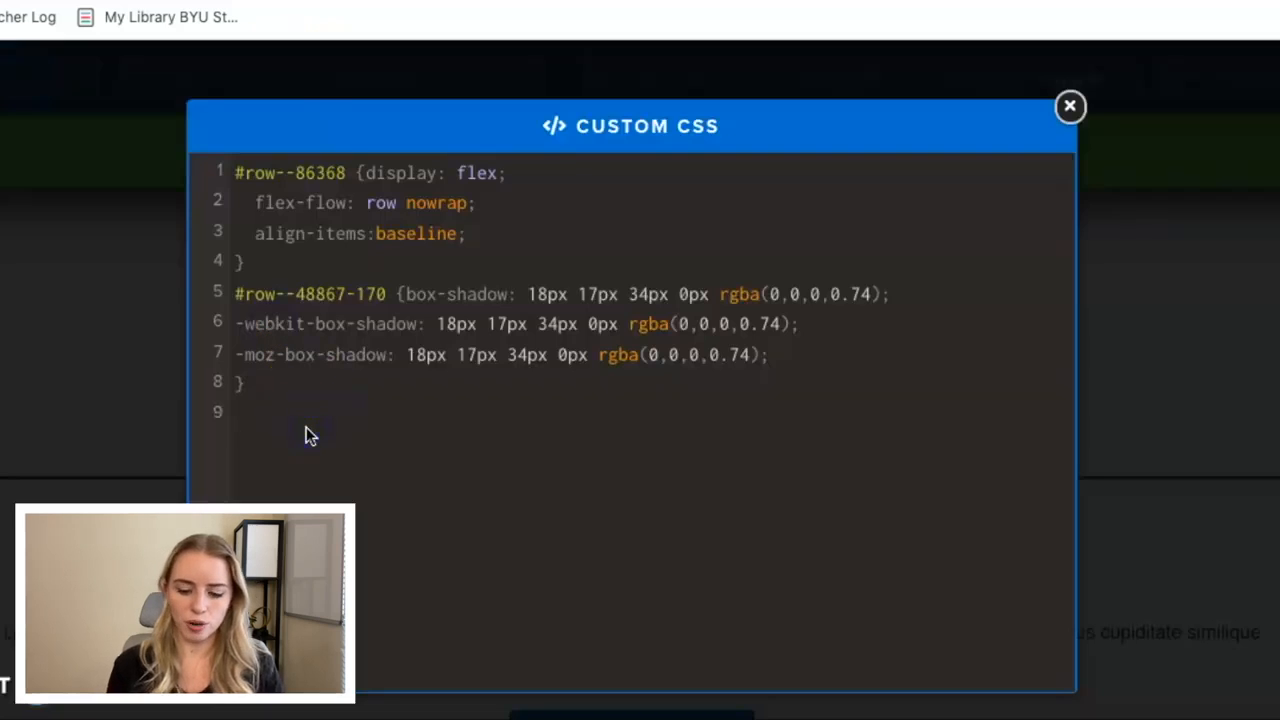
{"action": "key", "text": "ctrl+v"}
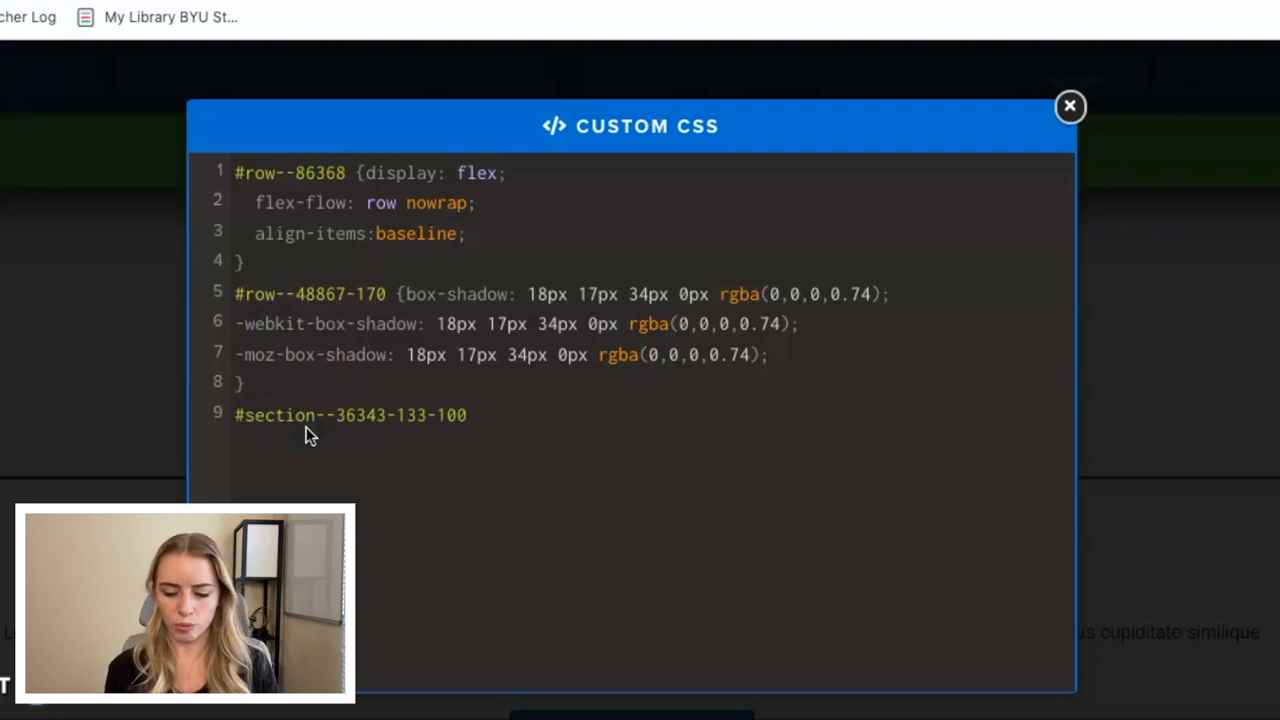
{"action": "type", "text": "{"}
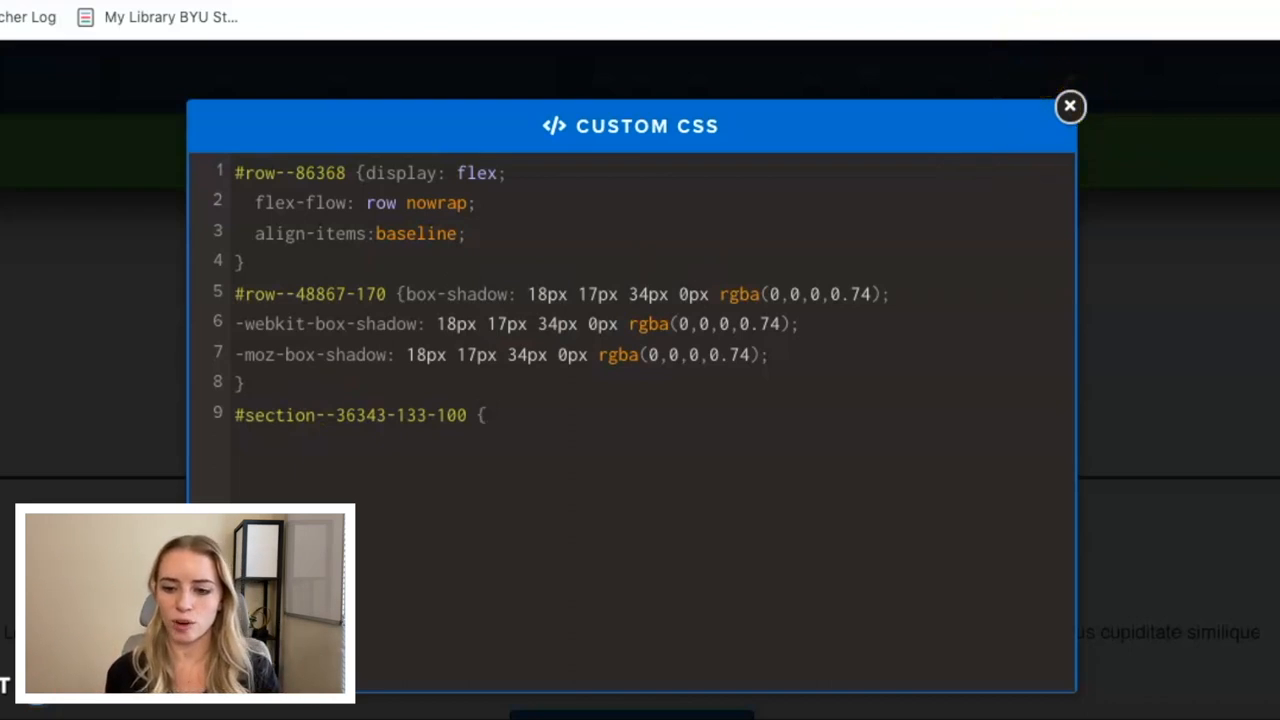
Switch to the Grabient website and browse its gradient presets.
{"action": "left_click", "coordinate": [1040, 2]}
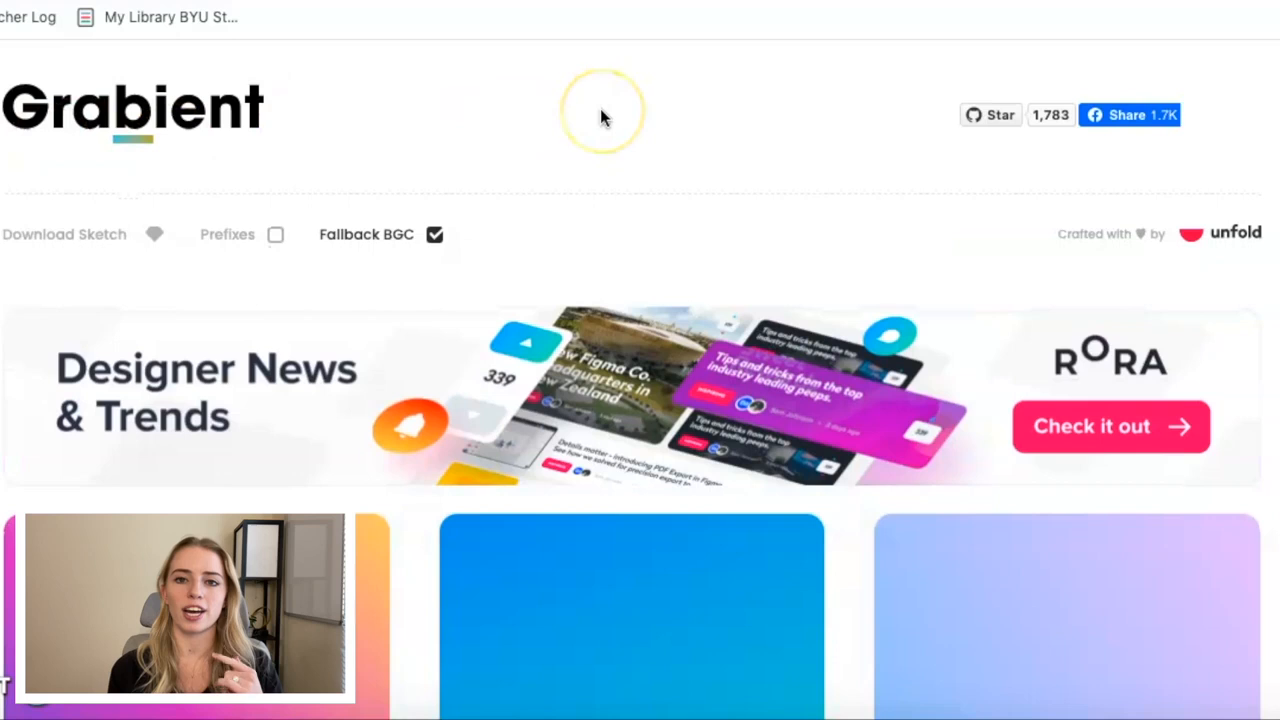
{"action": "scroll", "coordinate": [600, 118], "scroll_direction": "down", "scroll_amount": 5}
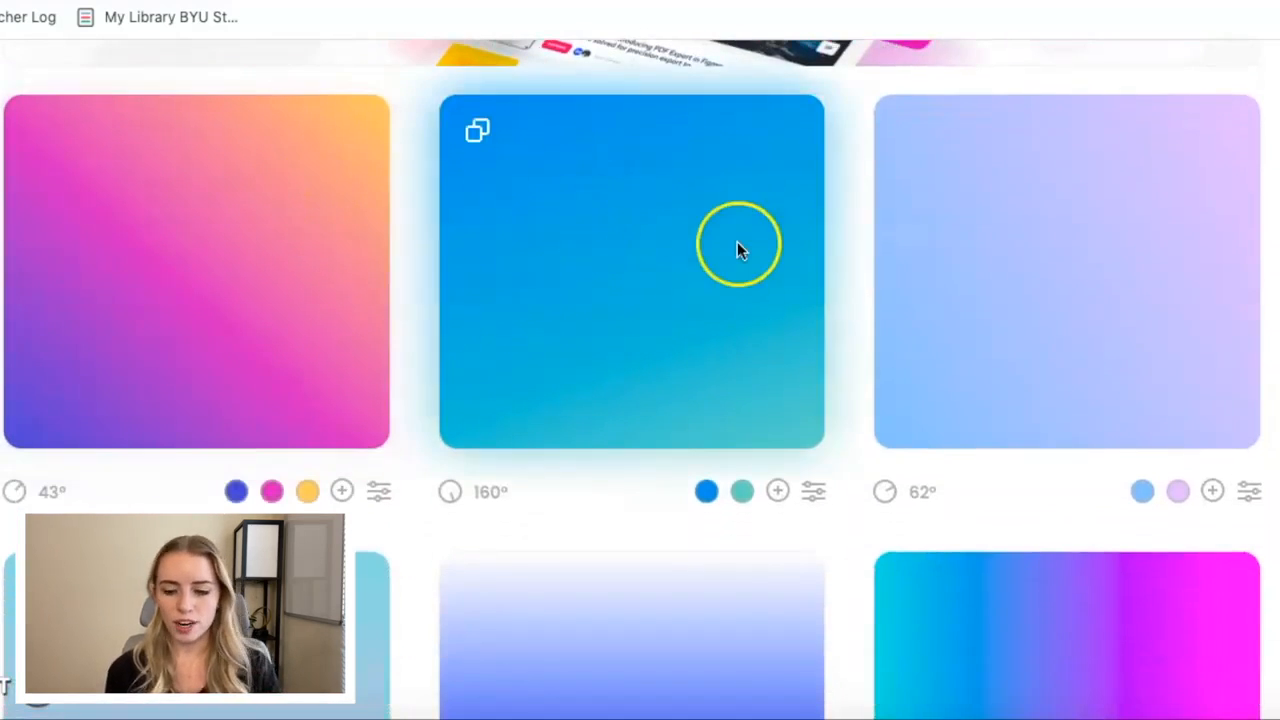
{"action": "scroll", "coordinate": [1079, 242], "scroll_direction": "down", "scroll_amount": 1}
{"action": "scroll", "coordinate": [1079, 249], "scroll_direction": "down", "scroll_amount": 3}
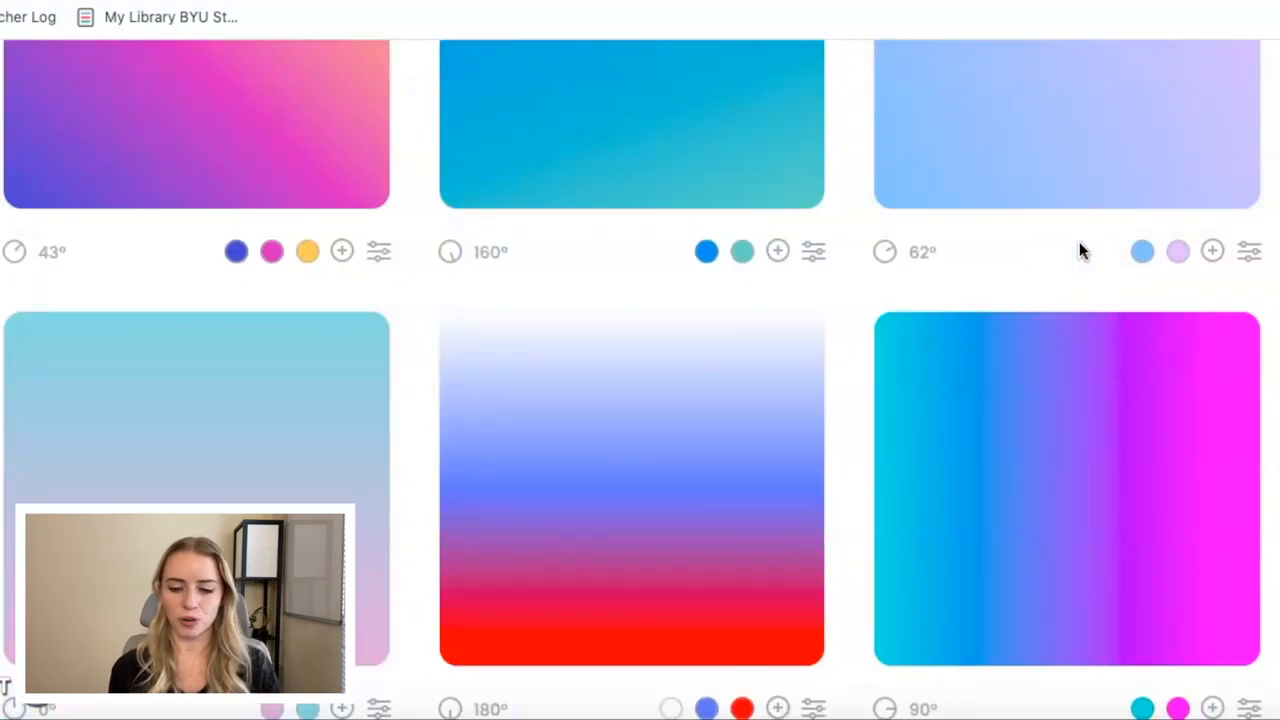
{"action": "scroll", "coordinate": [1079, 249], "scroll_direction": "down", "scroll_amount": 3}
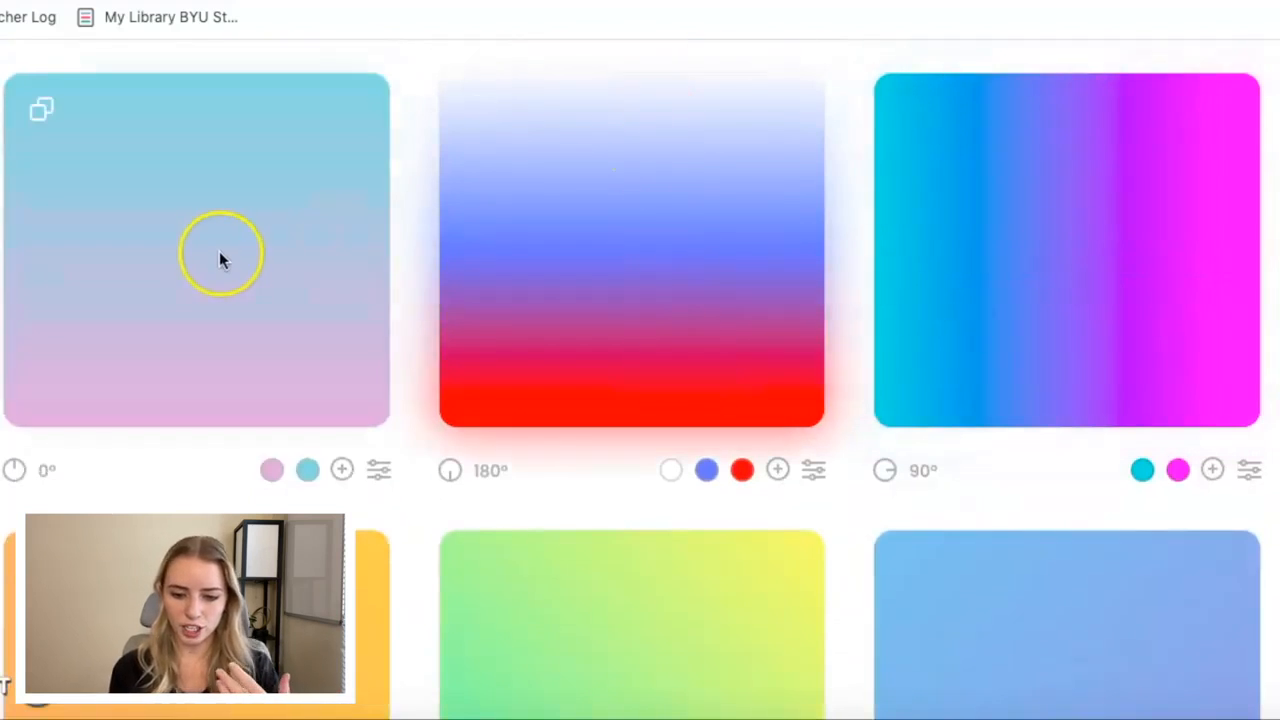
{"action": "scroll", "coordinate": [211, 258], "scroll_direction": "up", "scroll_amount": 5}
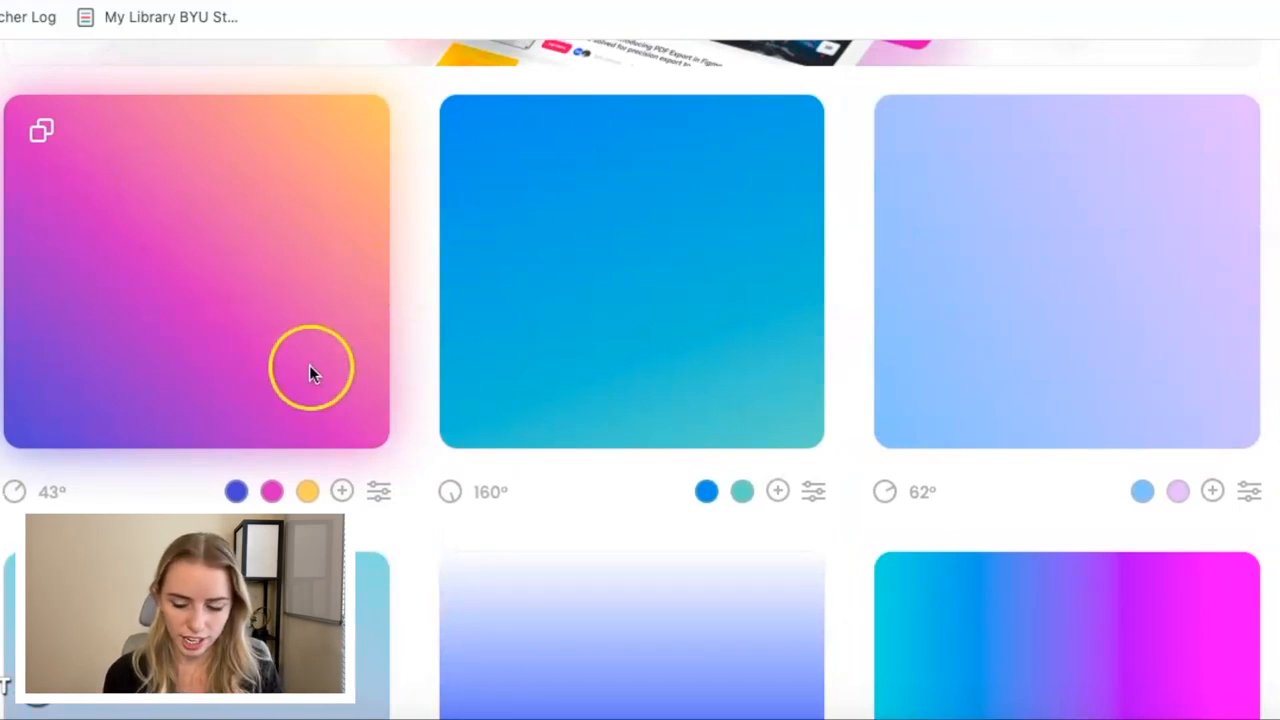
Change the blue stop of the blue-teal 160° gradient to bright green and add a white third color stop.
{"action": "left_click", "coordinate": [706, 494]}
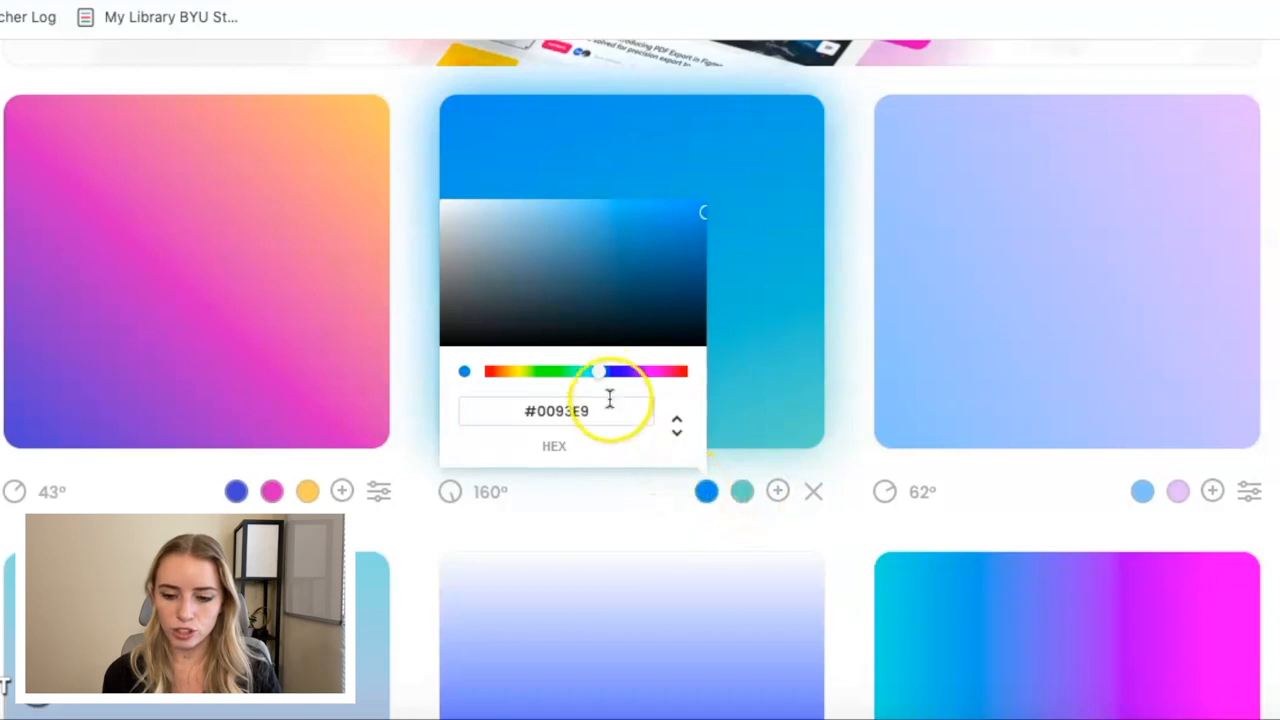
{"action": "left_click_drag", "start_coordinate": [597, 379], "coordinate": [571, 377]}
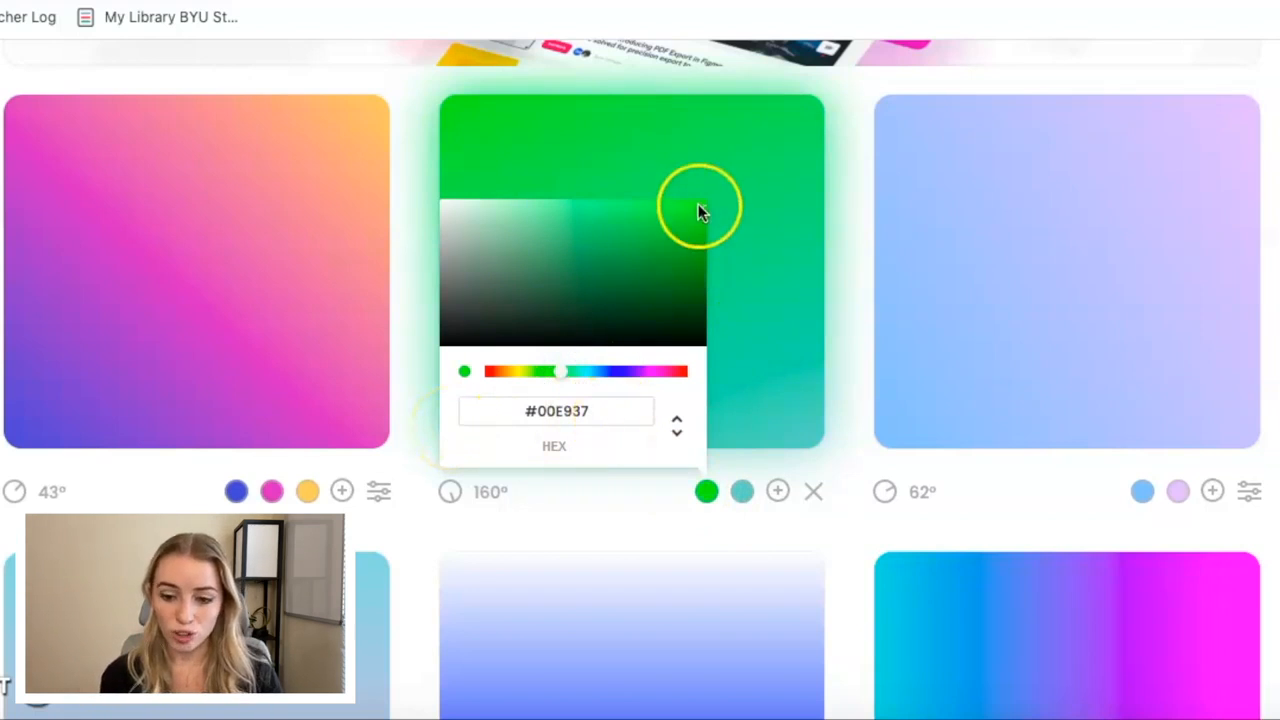
{"action": "left_click", "coordinate": [823, 468]}
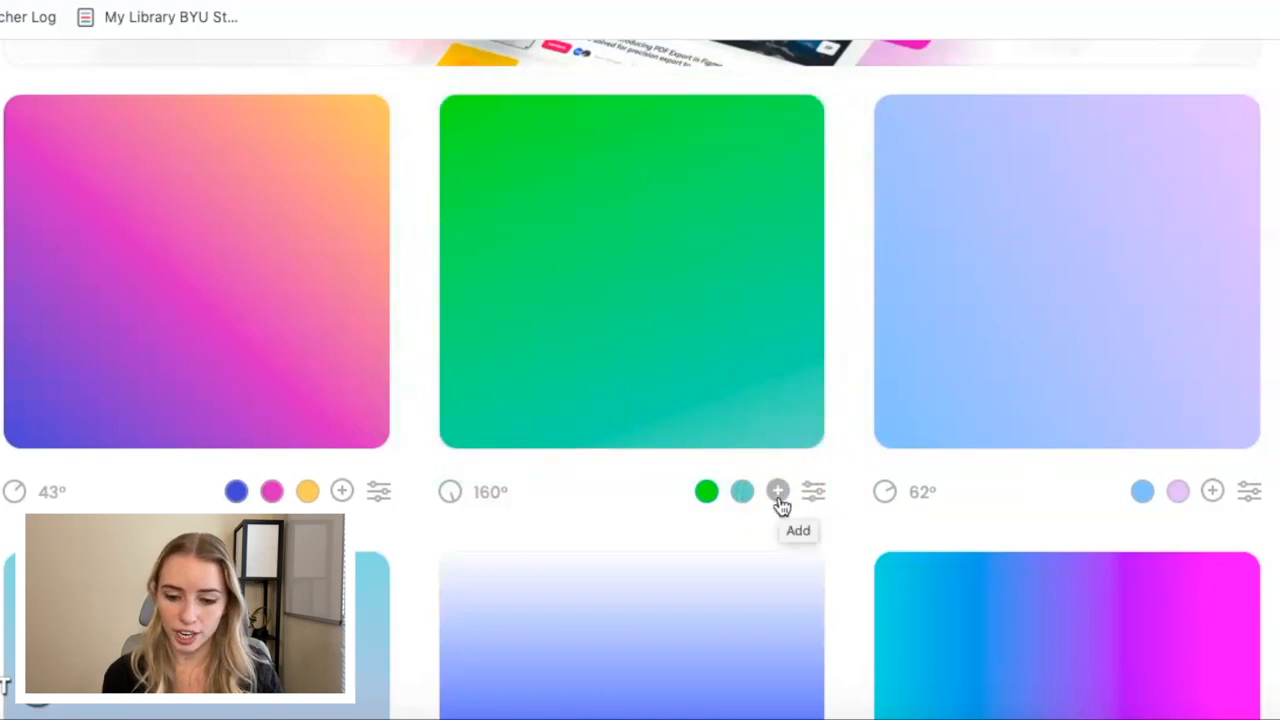
{"action": "left_click", "coordinate": [779, 493]}
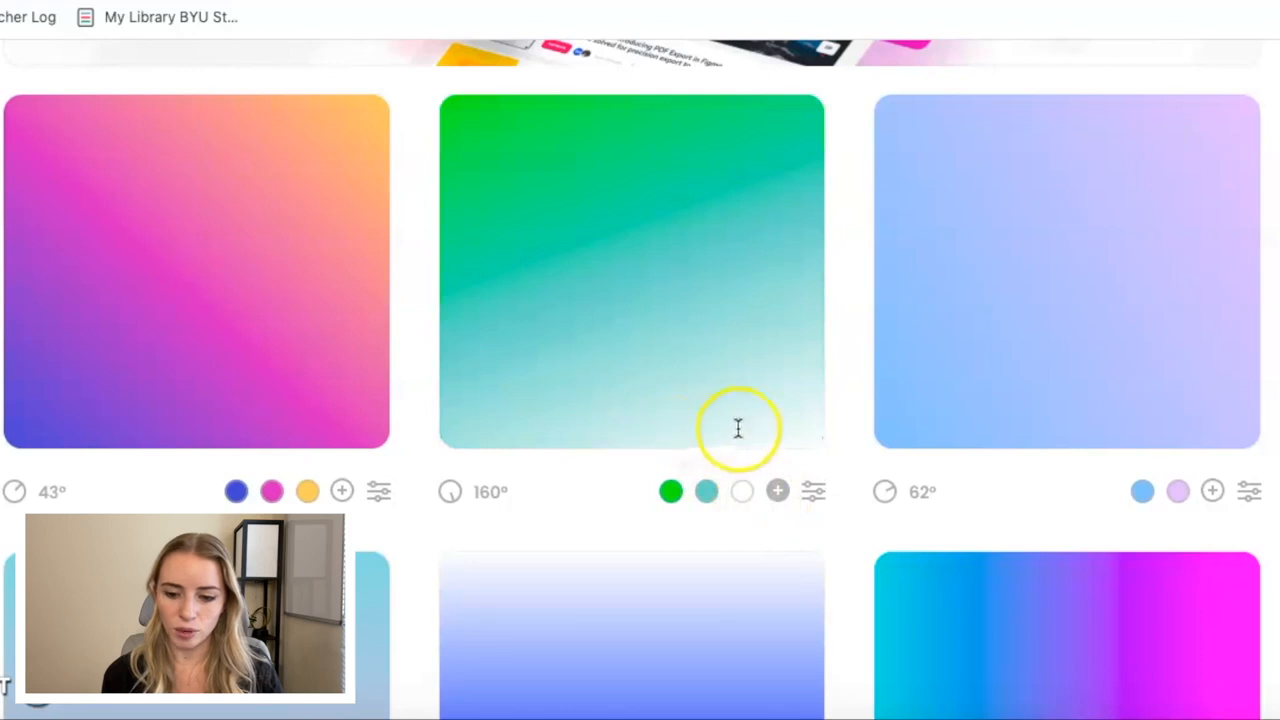
Try to adjust the green gradient's direction with its angle dial.
{"action": "mouse_move", "coordinate": [456, 500]}
{"action": "left_mouse_down"}
{"action": "mouse_move", "coordinate": [451, 477]}
{"action": "mouse_move", "coordinate": [431, 499]}
{"action": "mouse_move", "coordinate": [463, 505]}
{"action": "left_mouse_up"}
{"action": "left_click", "coordinate": [461, 498]}
{"action": "left_click", "coordinate": [458, 497]}
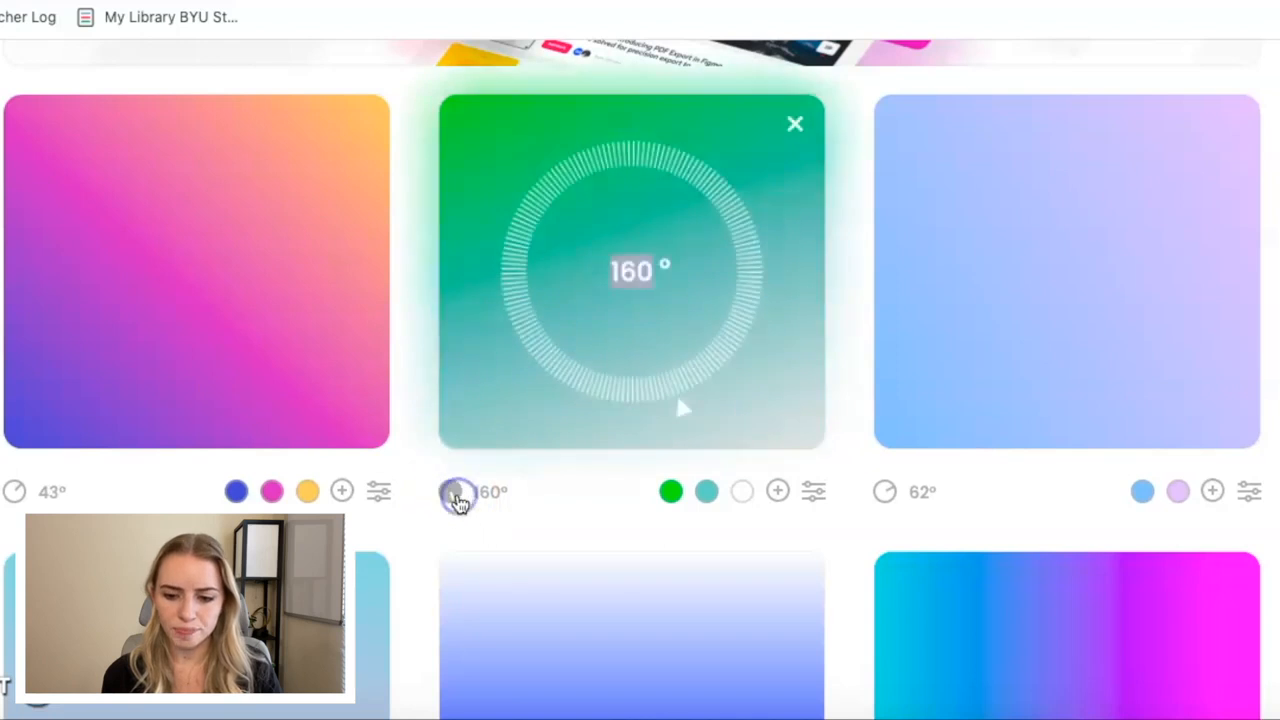
{"action": "left_click", "coordinate": [458, 496]}
{"action": "left_click", "coordinate": [451, 490]}
{"action": "left_click_drag", "start_coordinate": [660, 410], "coordinate": [669, 384]}
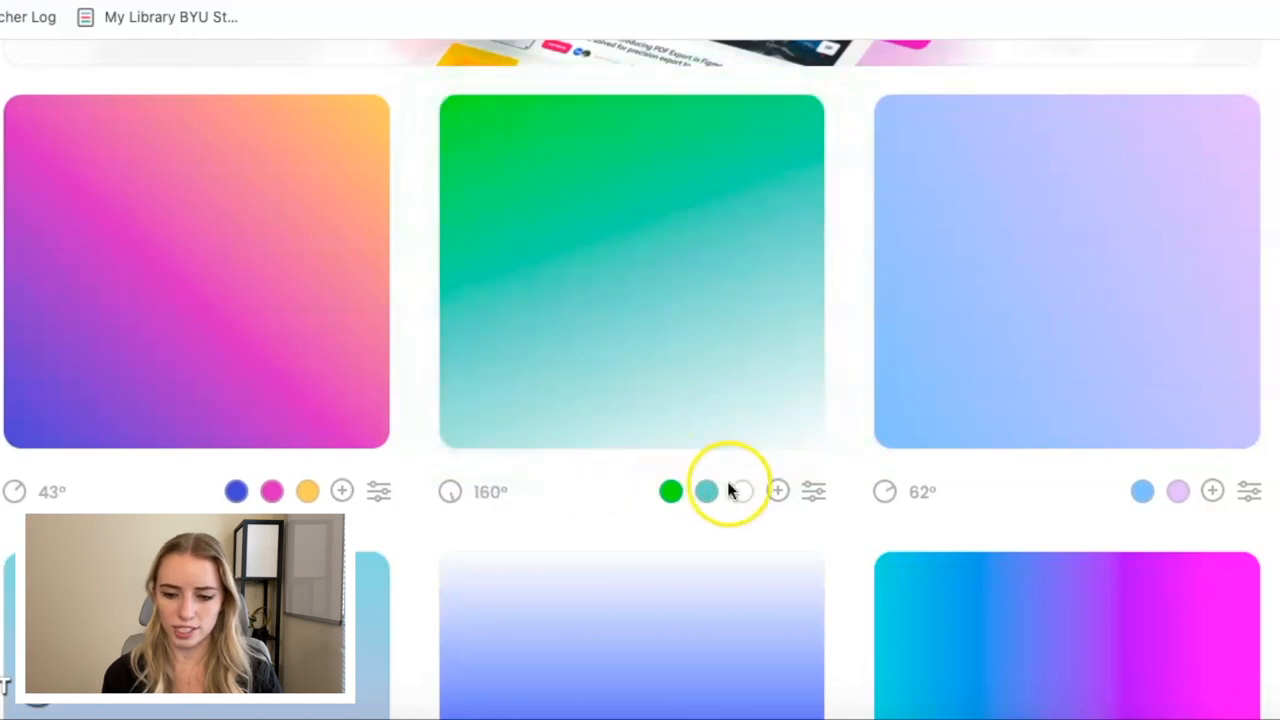
Examine the green gradient's color stop positions, close them and locate its CSS copy option.
{"action": "left_click", "coordinate": [816, 495]}
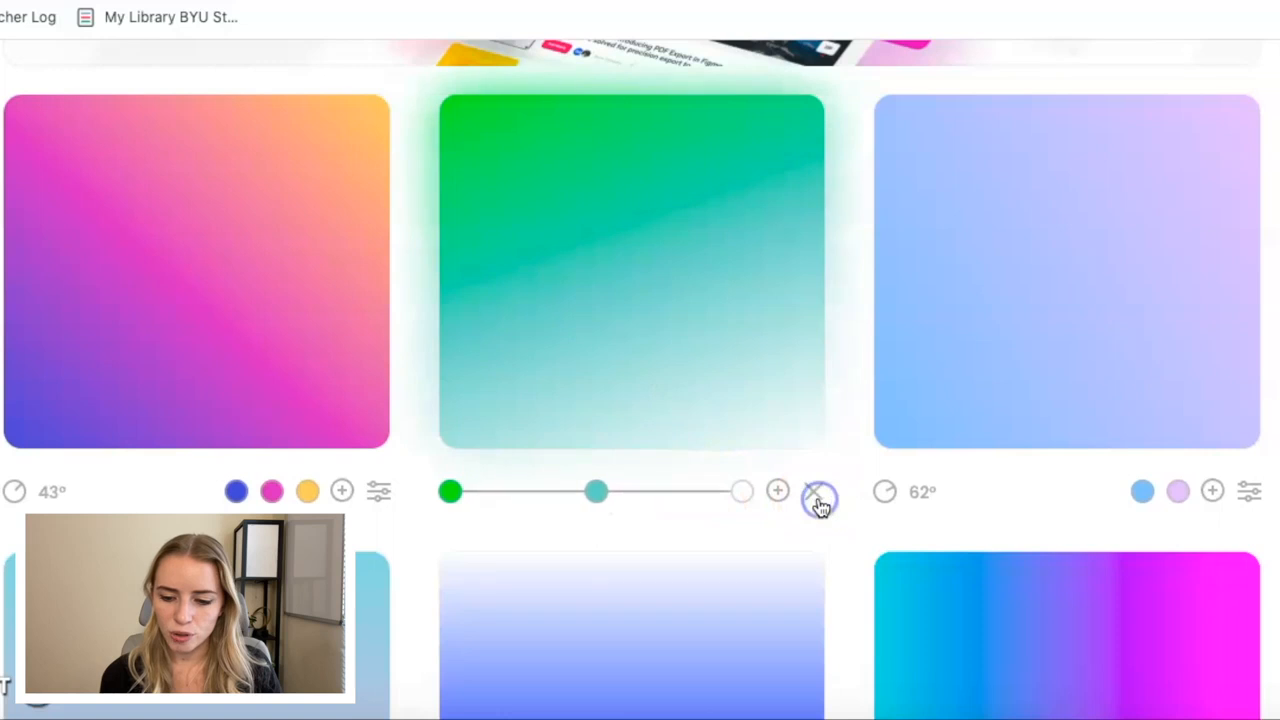
{"action": "left_click", "coordinate": [518, 155]}
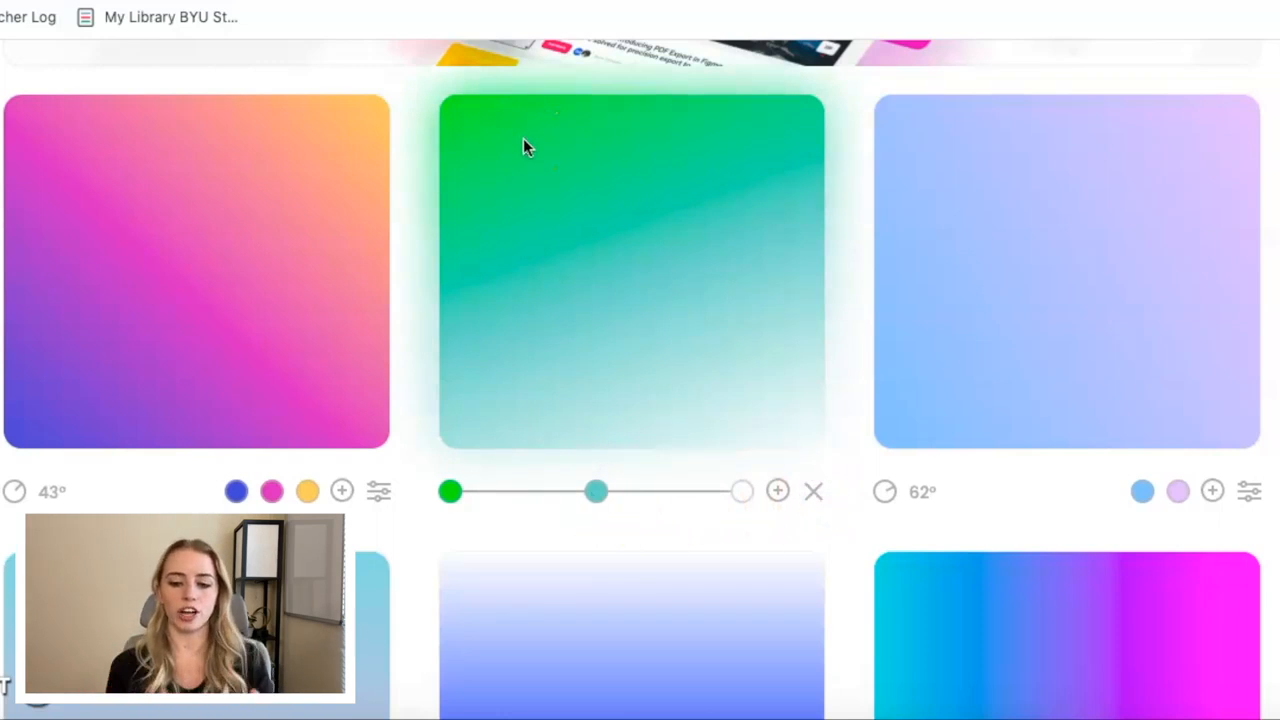
{"action": "left_click", "coordinate": [814, 494]}
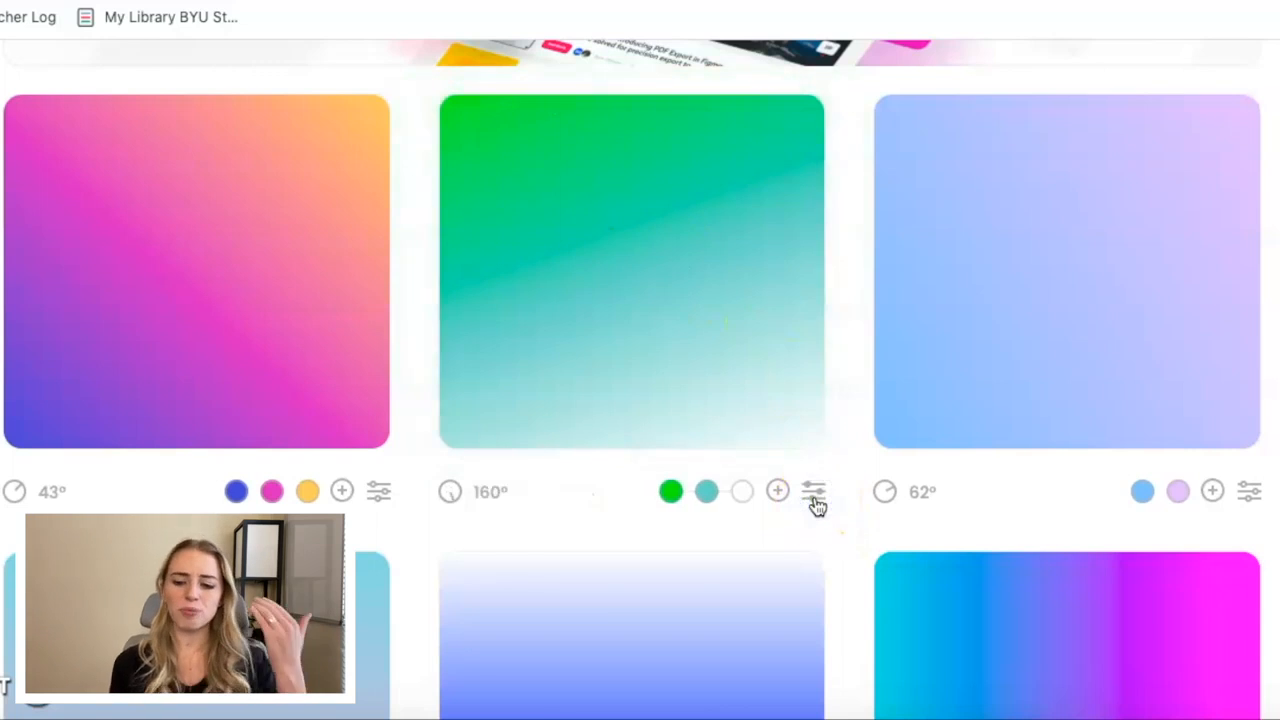
{"action": "mouse_move", "coordinate": [628, 245]}
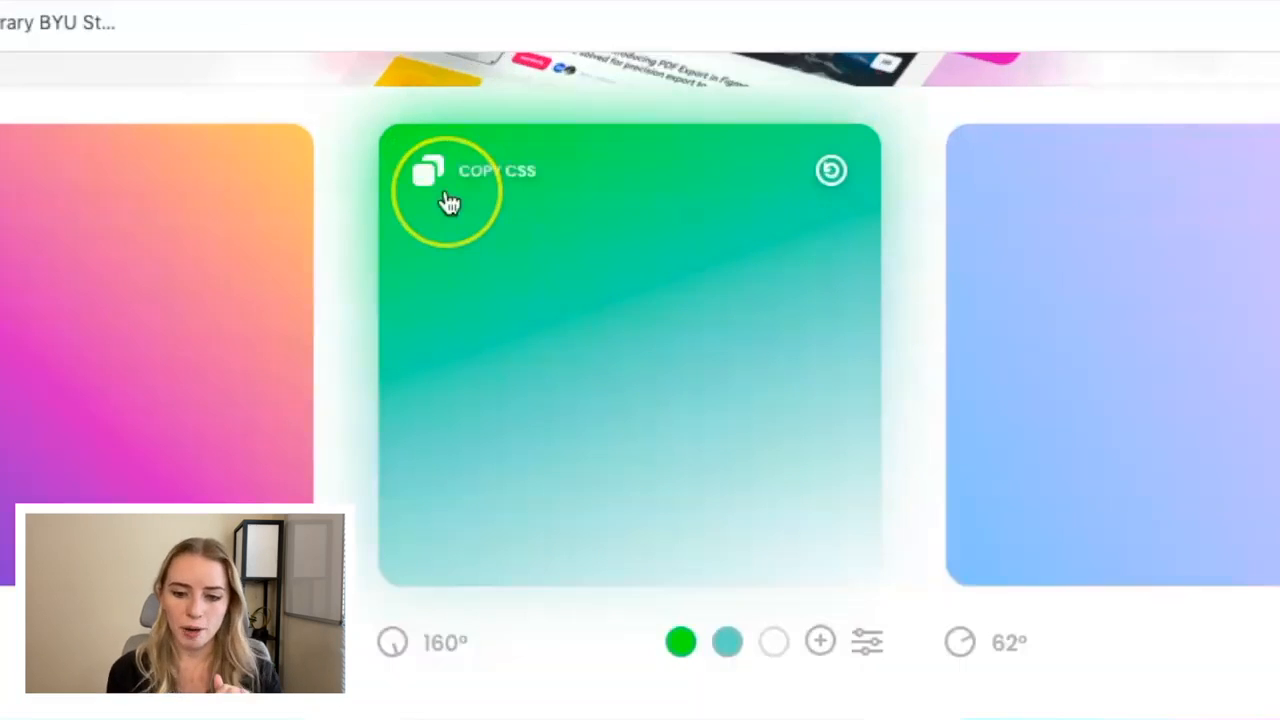
{"action": "left_click", "coordinate": [426, 190]}
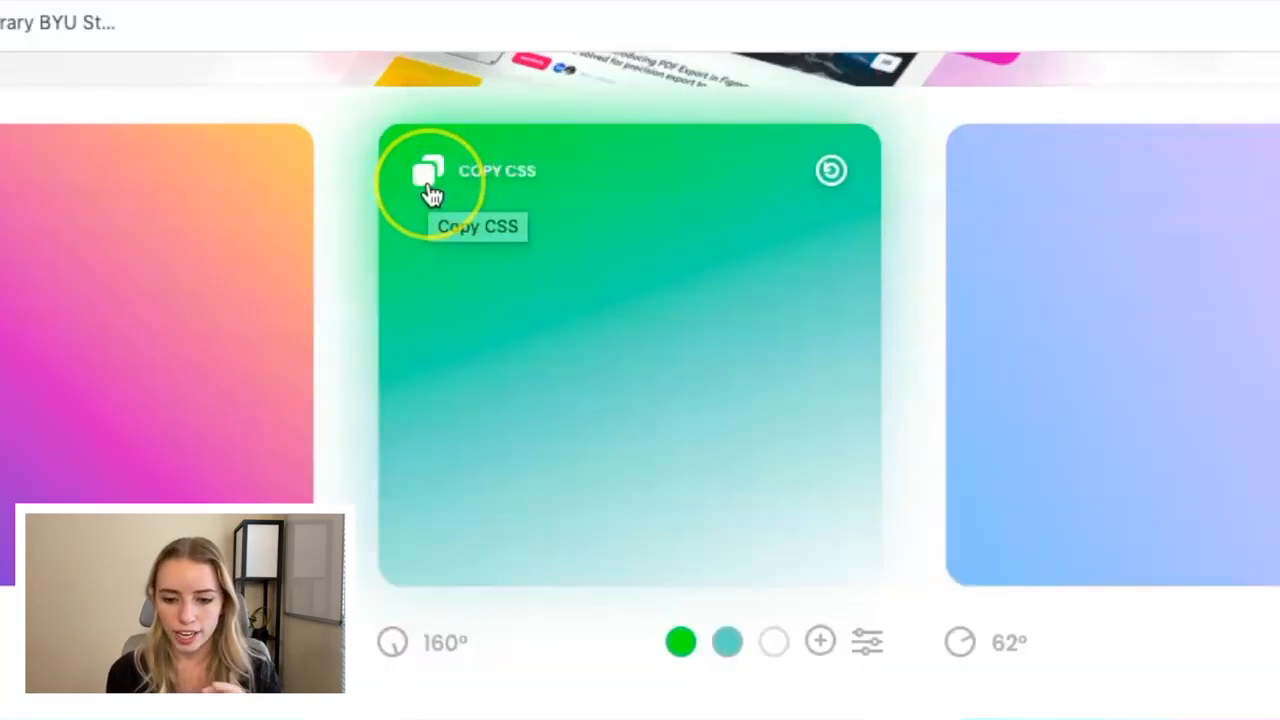
{"action": "left_click", "coordinate": [427, 190]}
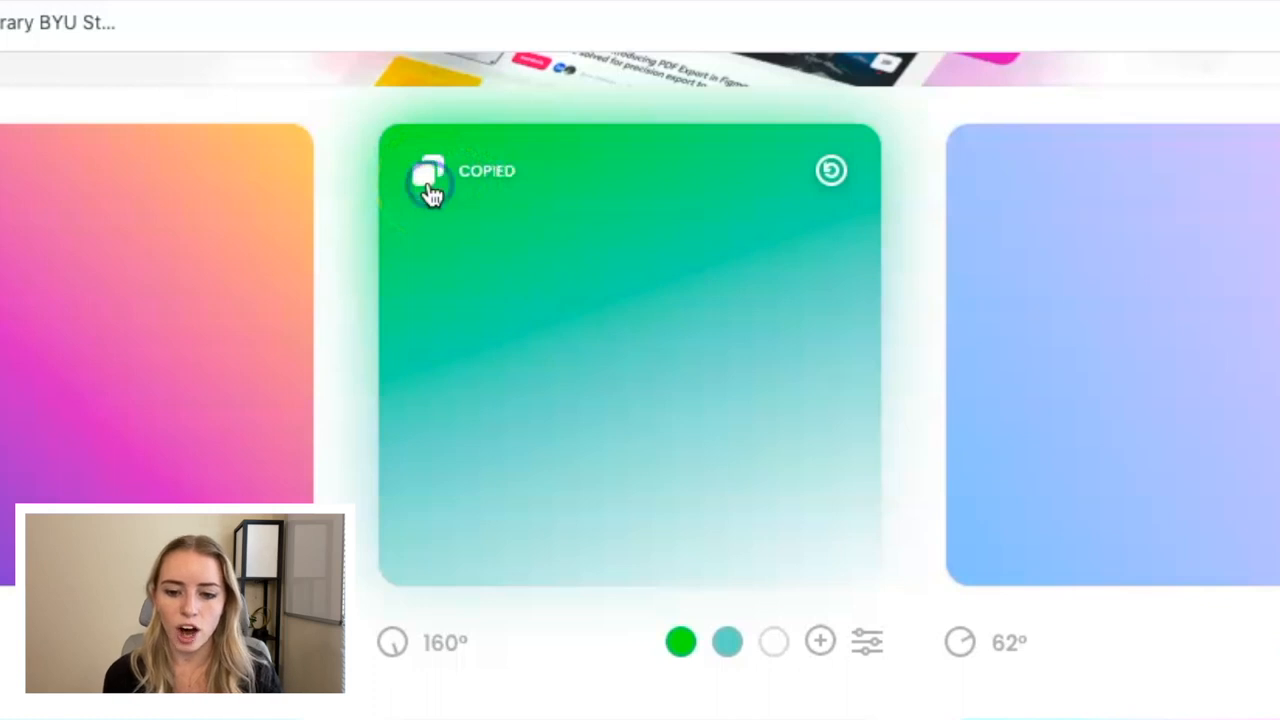
{"action": "left_click", "coordinate": [487, 188]}
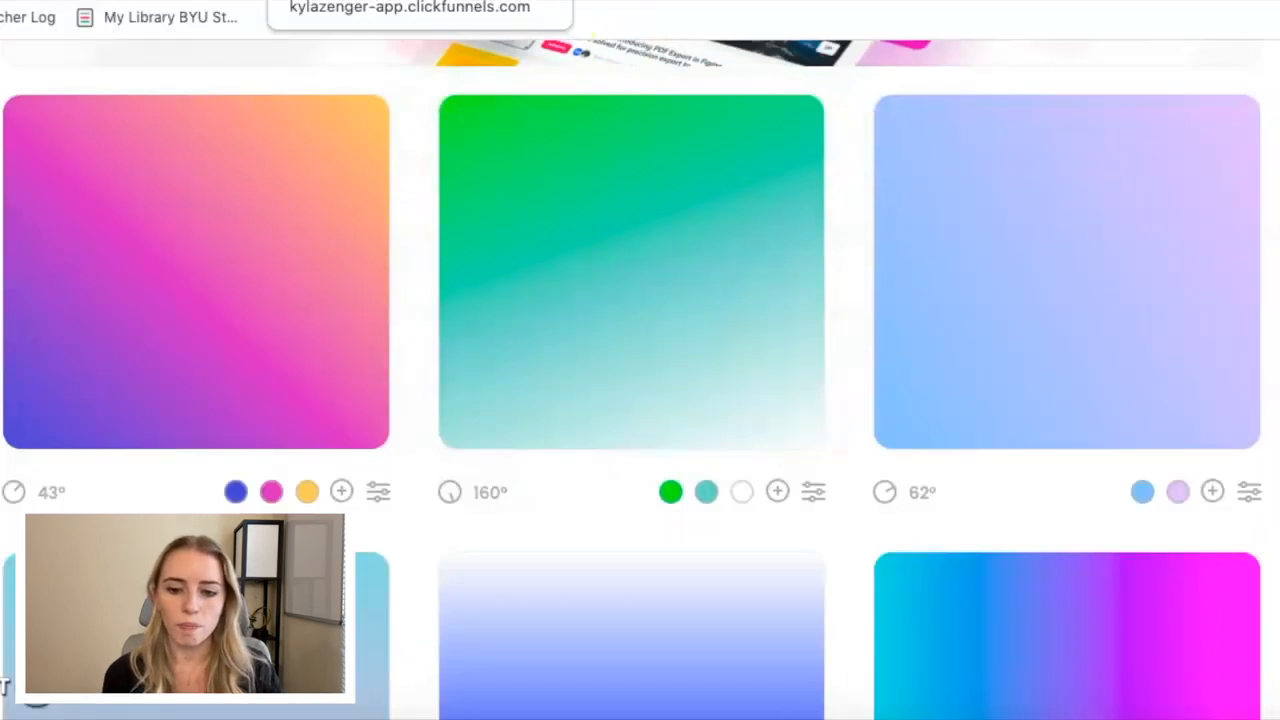
{"action": "left_click", "coordinate": [400, 2]}
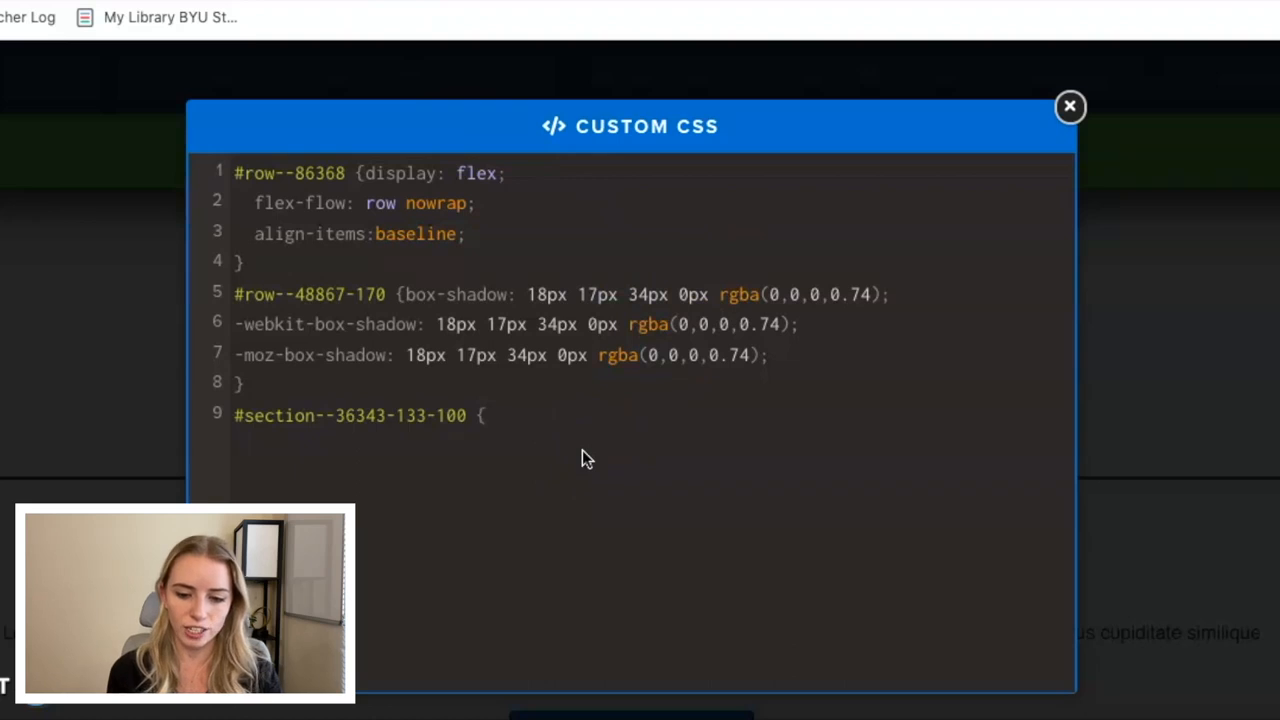
{"action": "key", "text": "ctrl+v"}
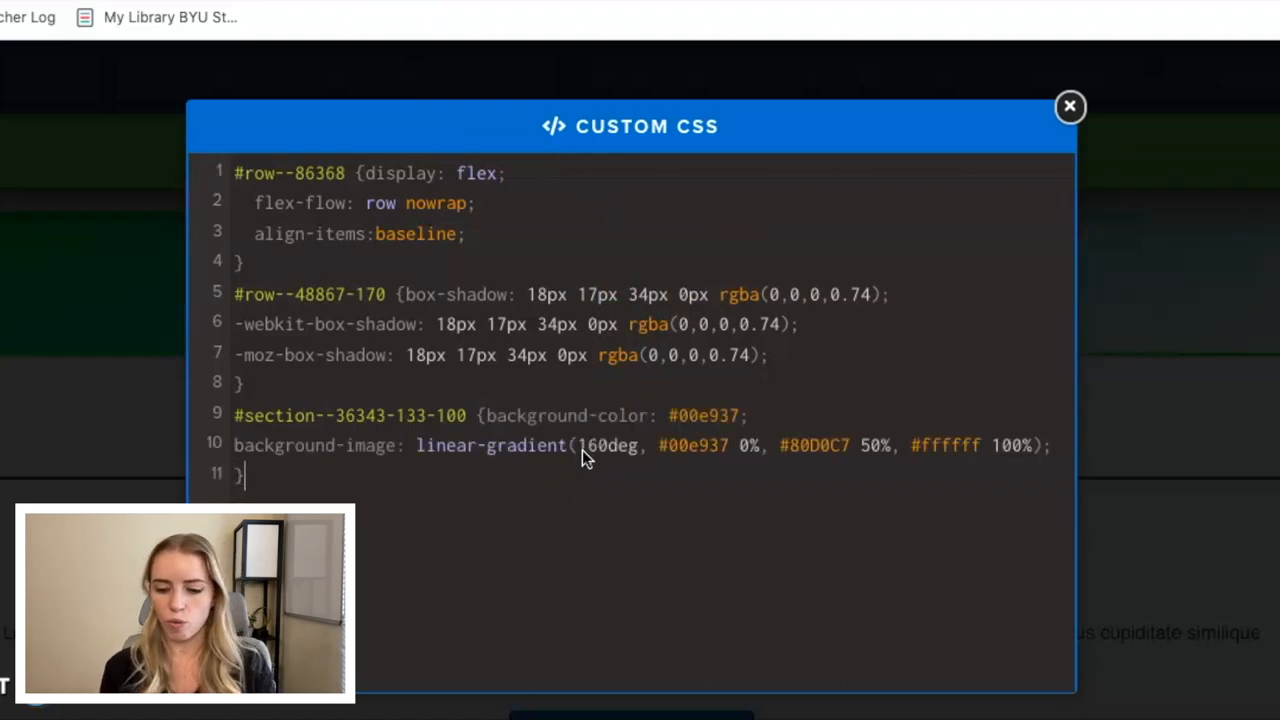
{"action": "left_click", "coordinate": [1070, 107]}
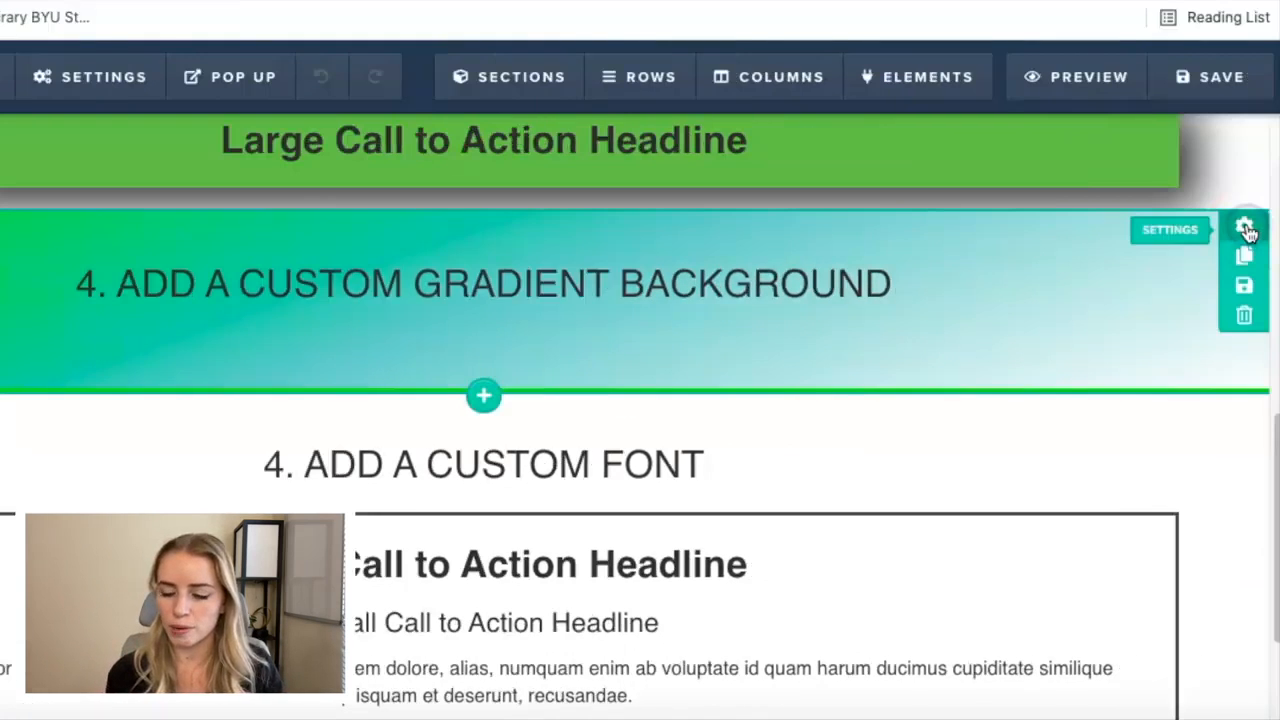
Set the custom gradient section's top margin to 50.
{"action": "left_click", "coordinate": [1245, 229]}
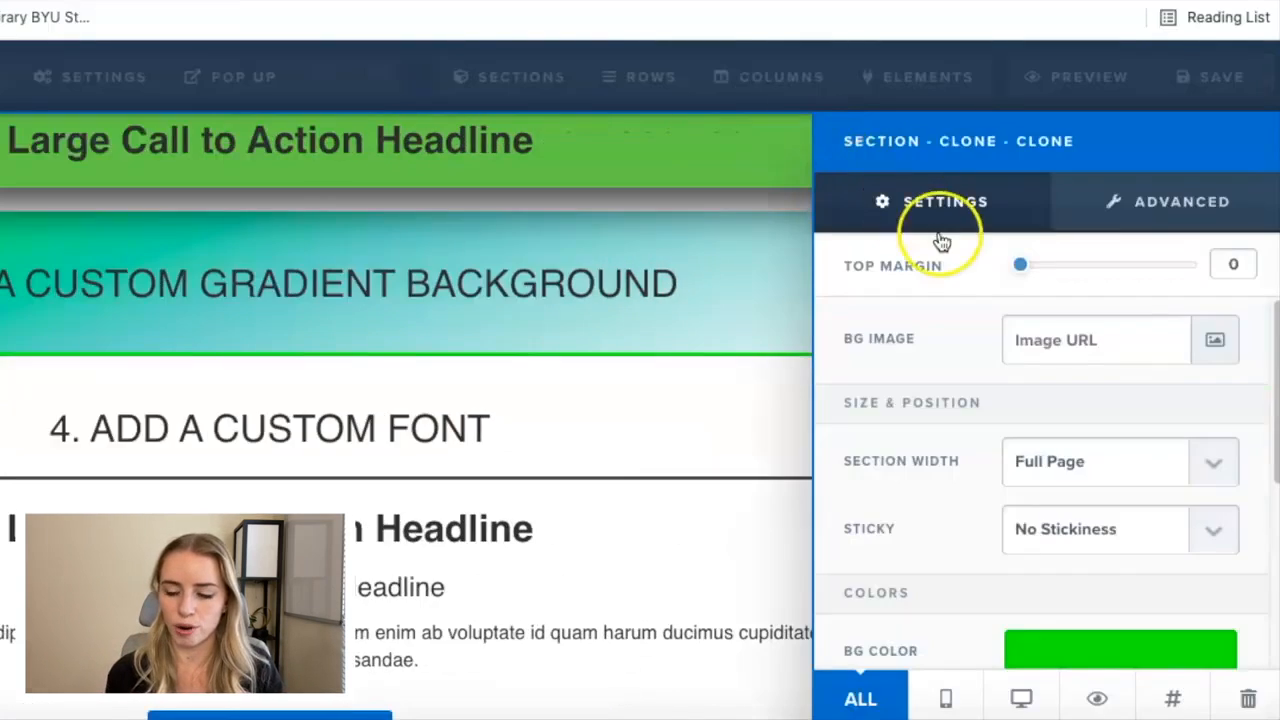
{"action": "left_click_drag", "start_coordinate": [1020, 270], "coordinate": [1111, 268]}
{"action": "left_click", "coordinate": [637, 514]}
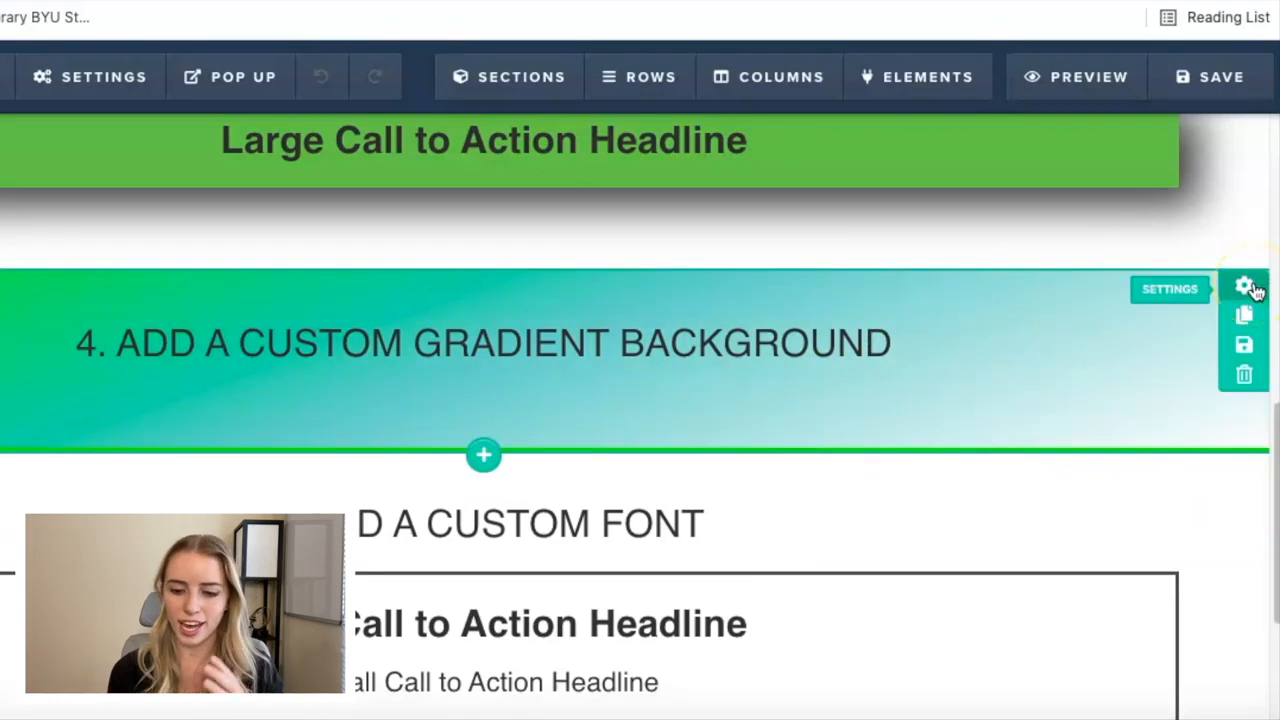
Make the gradient section's background color fully transparent white, rgba(255, 255, 255, 0).
{"action": "left_click", "coordinate": [1255, 289]}
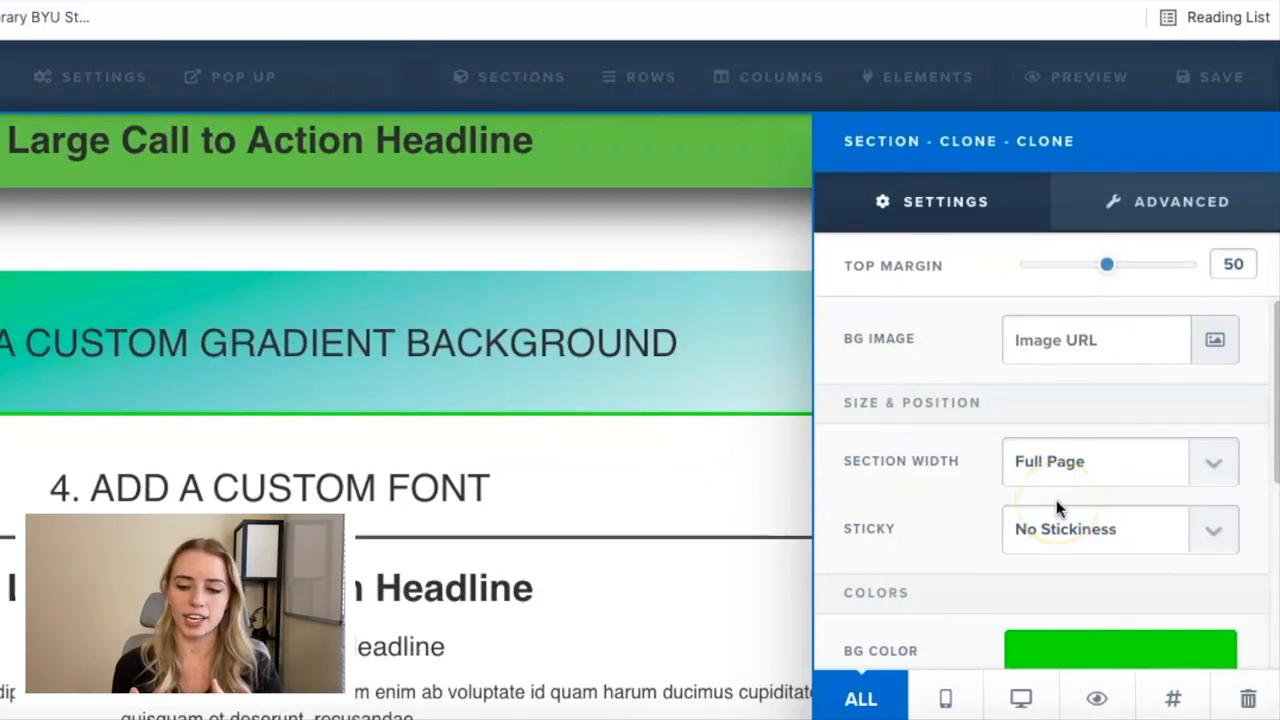
{"action": "scroll", "coordinate": [1056, 500], "scroll_direction": "down", "scroll_amount": 2}
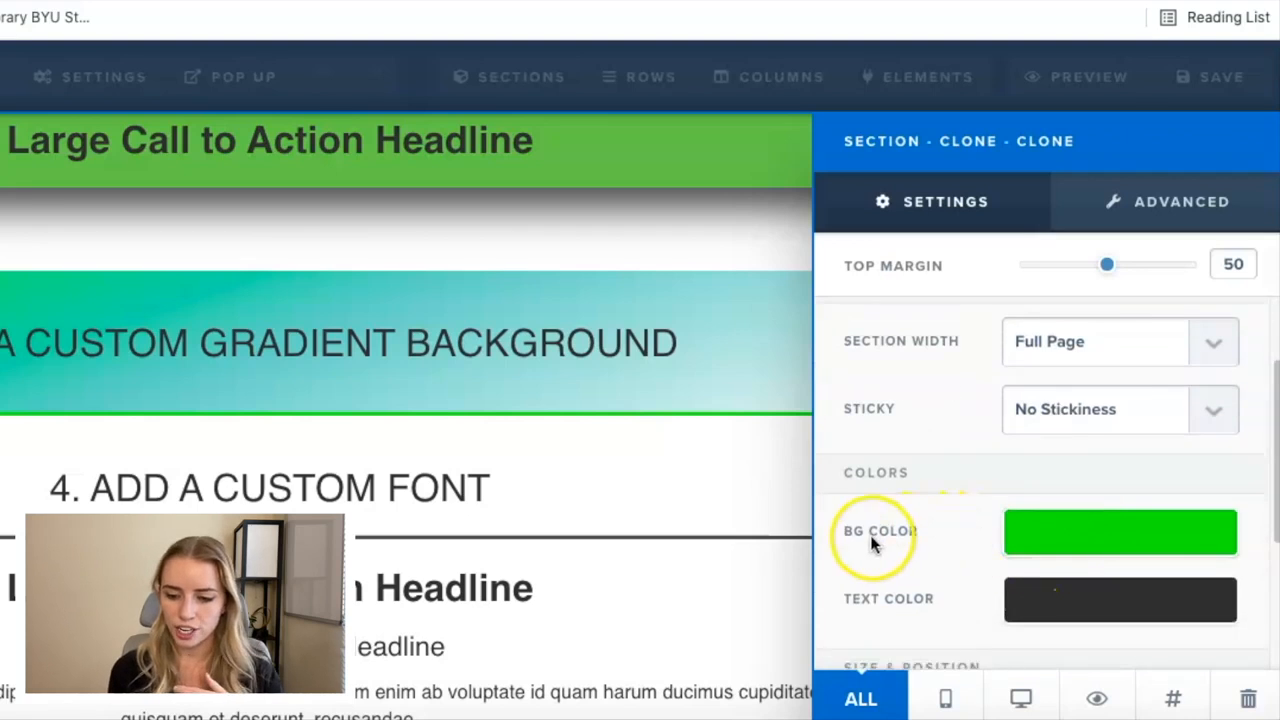
{"action": "left_click", "coordinate": [1063, 537]}
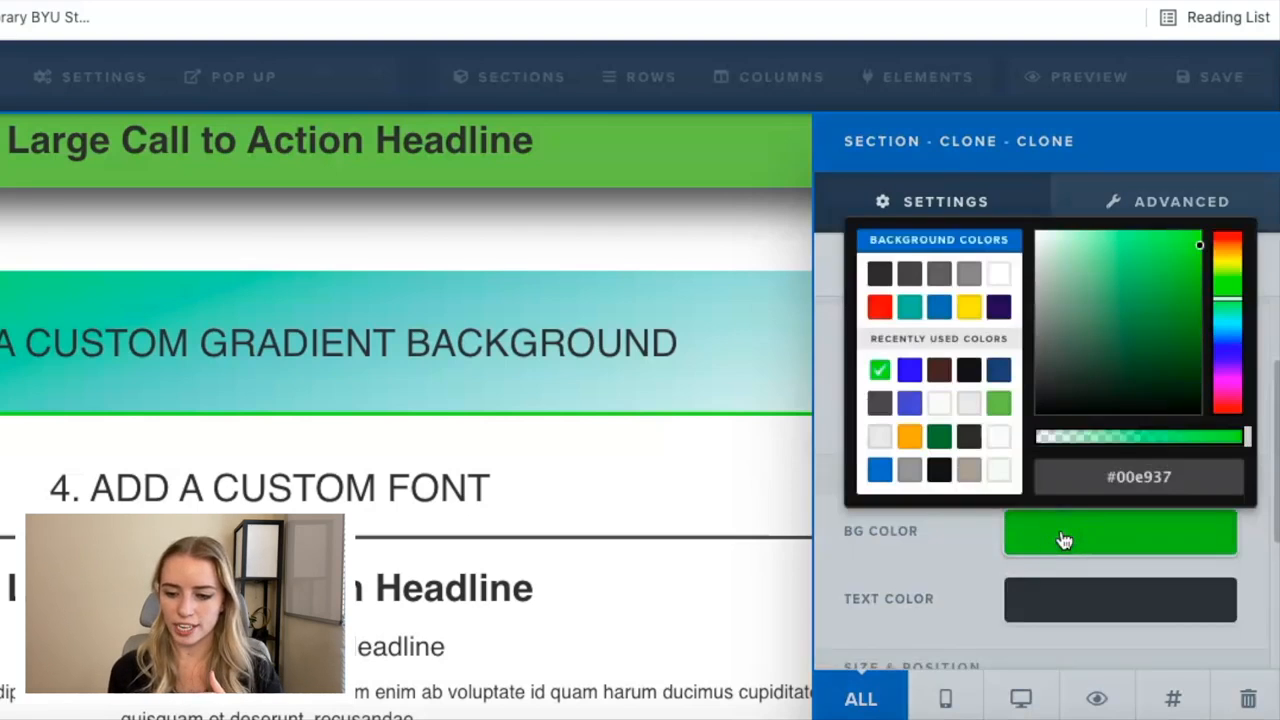
{"action": "left_click", "coordinate": [999, 276]}
{"action": "left_click_drag", "start_coordinate": [1250, 440], "coordinate": [1035, 445]}
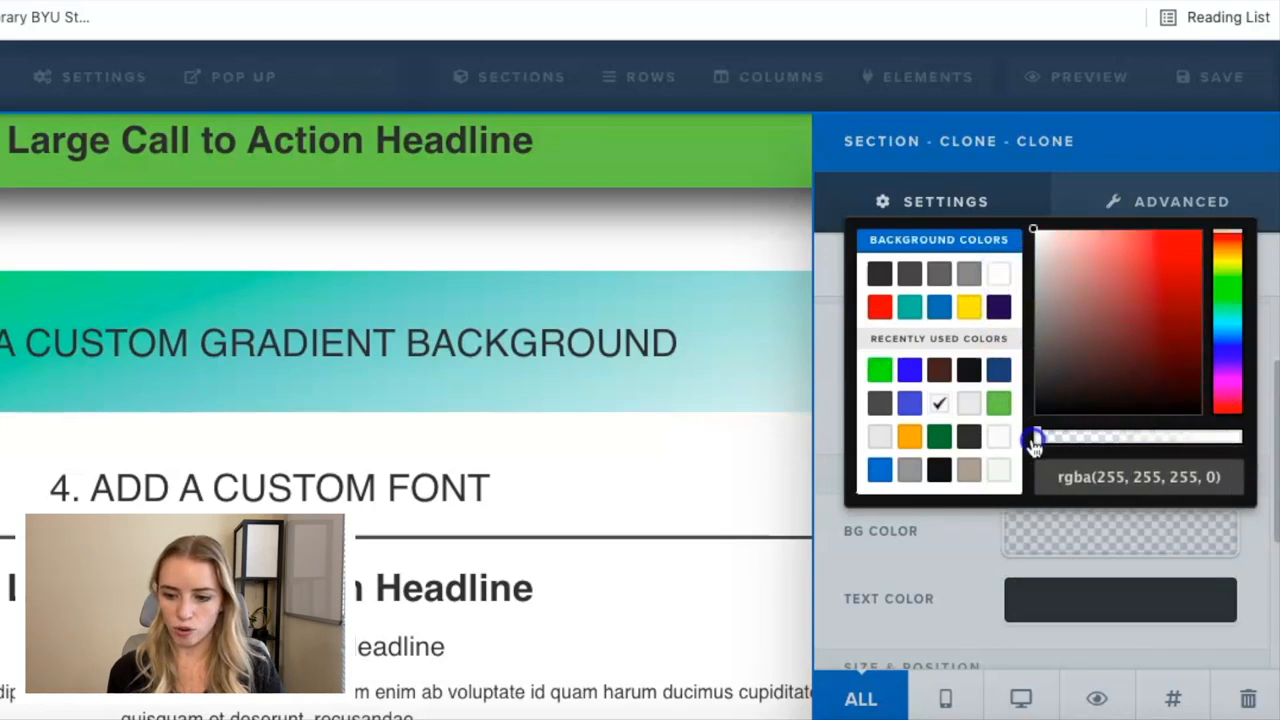
{"action": "left_click", "coordinate": [714, 486]}
{"action": "left_click", "coordinate": [1228, 566]}
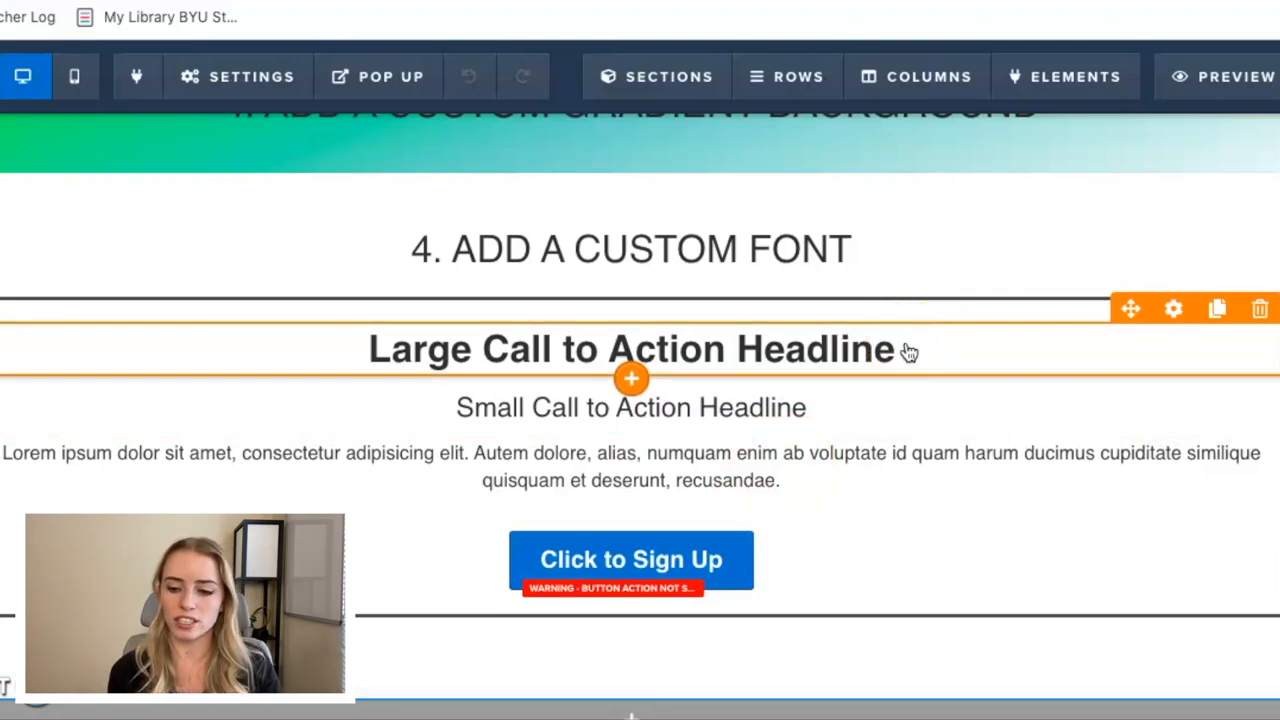
Set the font family of the large call to action headline under the custom font heading to Roboto Slab.
{"action": "left_click", "coordinate": [1173, 308]}
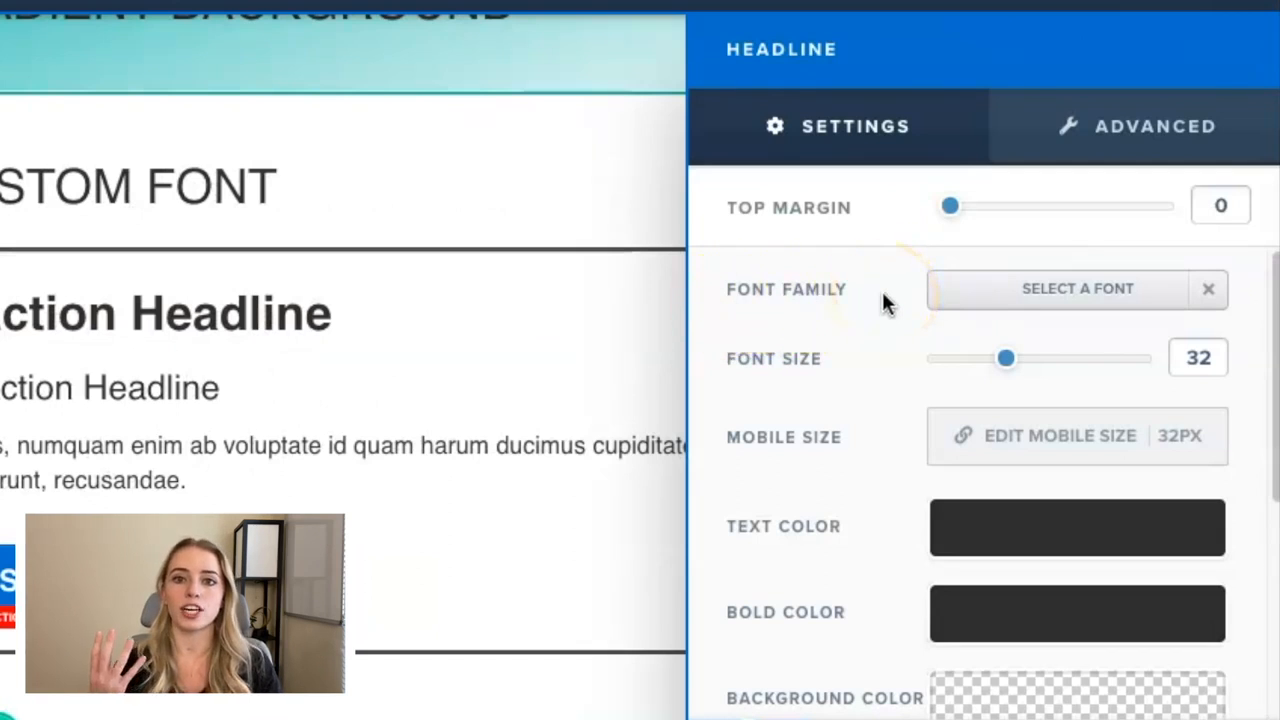
{"action": "left_click", "coordinate": [1014, 307]}
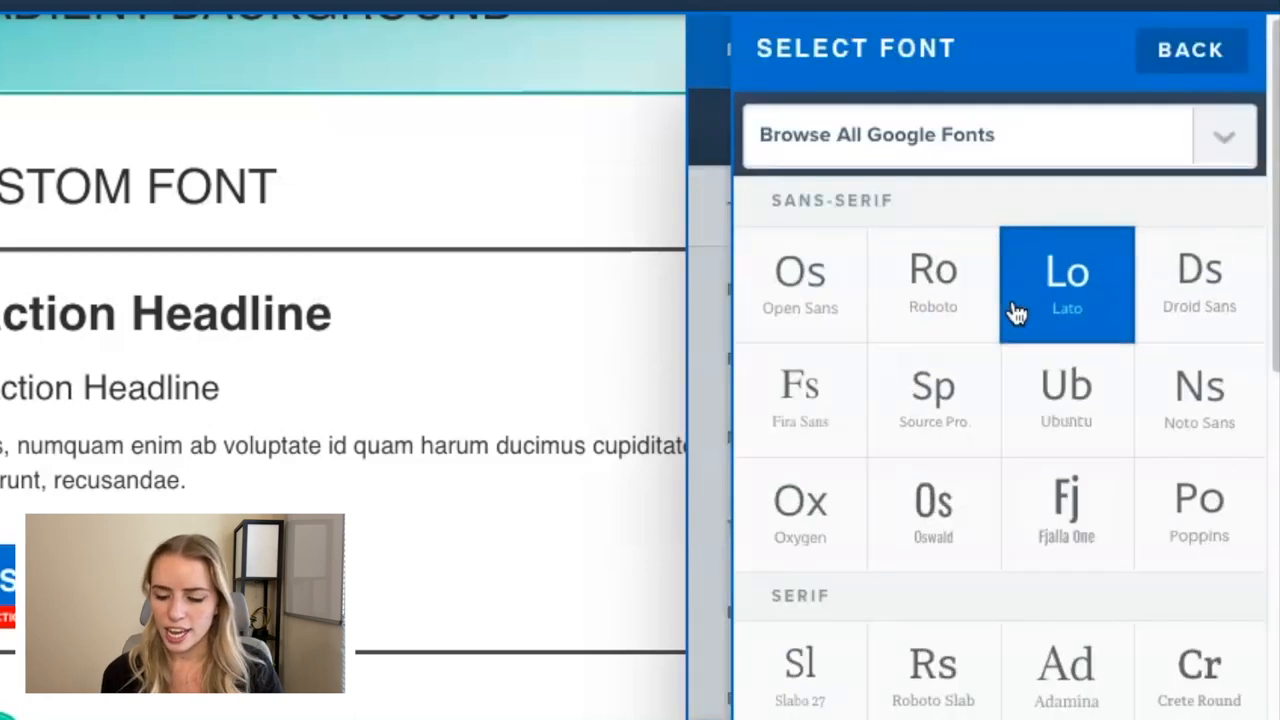
{"action": "left_click", "coordinate": [992, 303]}
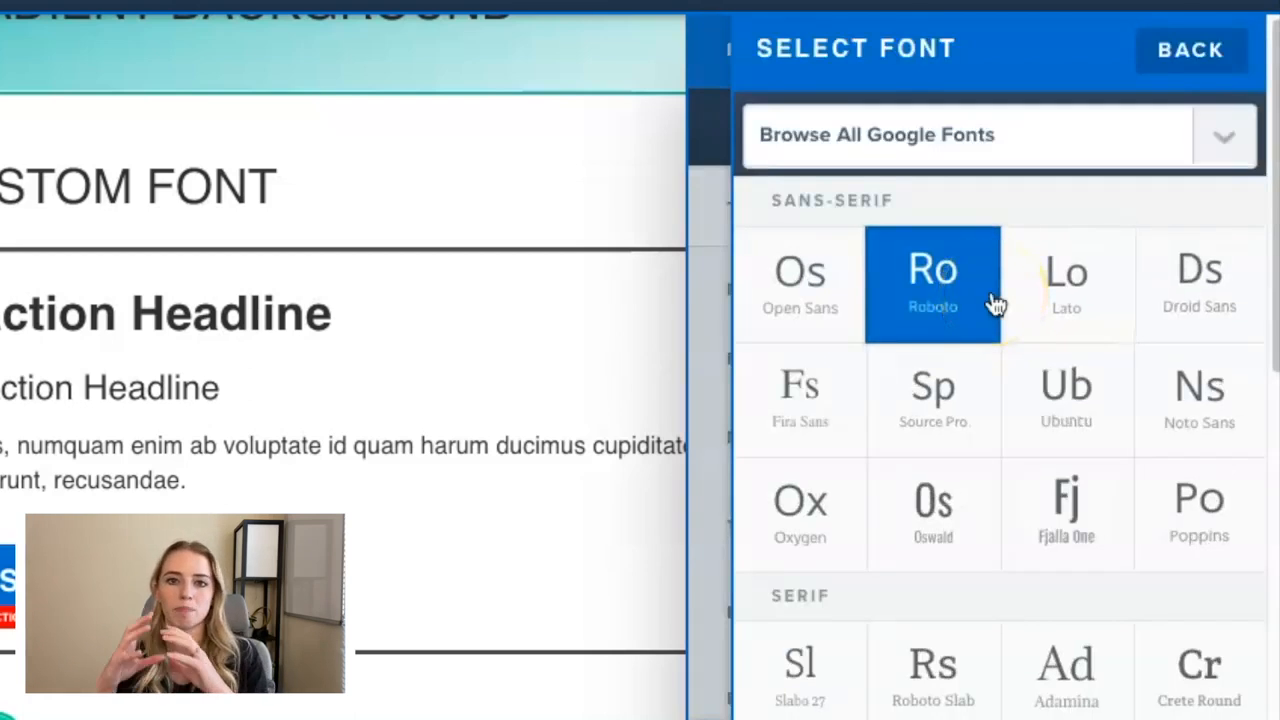
{"action": "scroll", "coordinate": [993, 303], "scroll_direction": "down", "scroll_amount": 3}
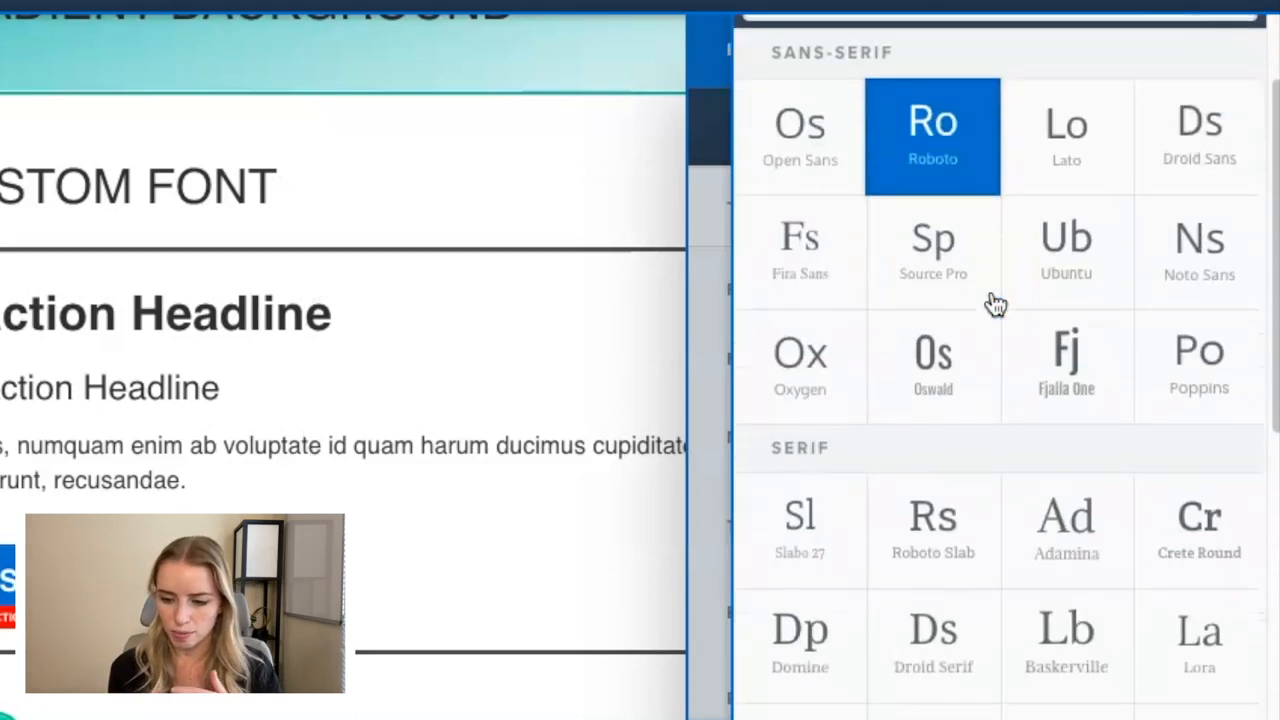
{"action": "left_click", "coordinate": [991, 303]}
{"action": "left_click", "coordinate": [971, 354]}
{"action": "left_click", "coordinate": [868, 245]}
{"action": "left_click", "coordinate": [812, 152]}
{"action": "scroll", "coordinate": [814, 160], "scroll_direction": "down", "scroll_amount": 5}
{"action": "left_click", "coordinate": [993, 318]}
{"action": "left_click", "coordinate": [977, 428]}
{"action": "scroll", "coordinate": [977, 428], "scroll_direction": "up", "scroll_amount": 1}
{"action": "left_click", "coordinate": [978, 420]}
{"action": "scroll", "coordinate": [980, 383], "scroll_direction": "up", "scroll_amount": 4}
{"action": "left_click", "coordinate": [982, 385]}
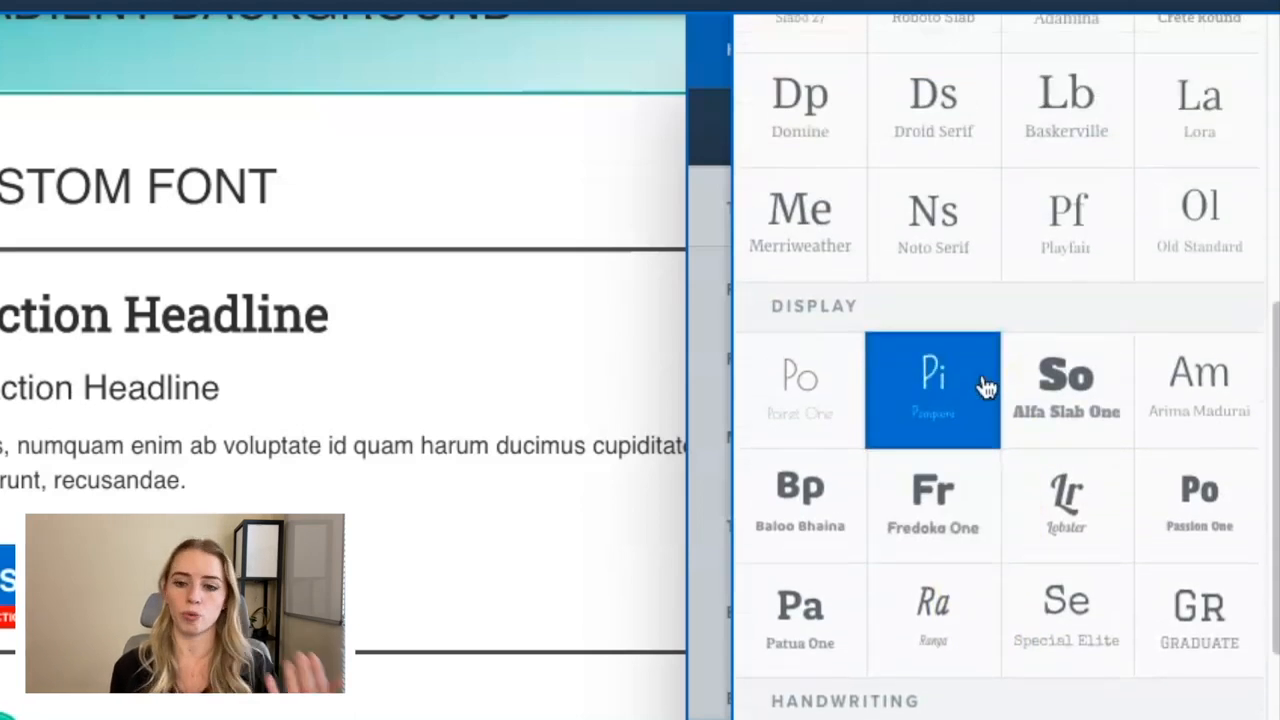
Examine the built-in Google Fonts list for the headline, and close the font selection and headline settings.
{"action": "scroll", "coordinate": [984, 387], "scroll_direction": "up", "scroll_amount": 5}
{"action": "left_click", "coordinate": [986, 386]}
{"action": "left_click", "coordinate": [850, 238]}
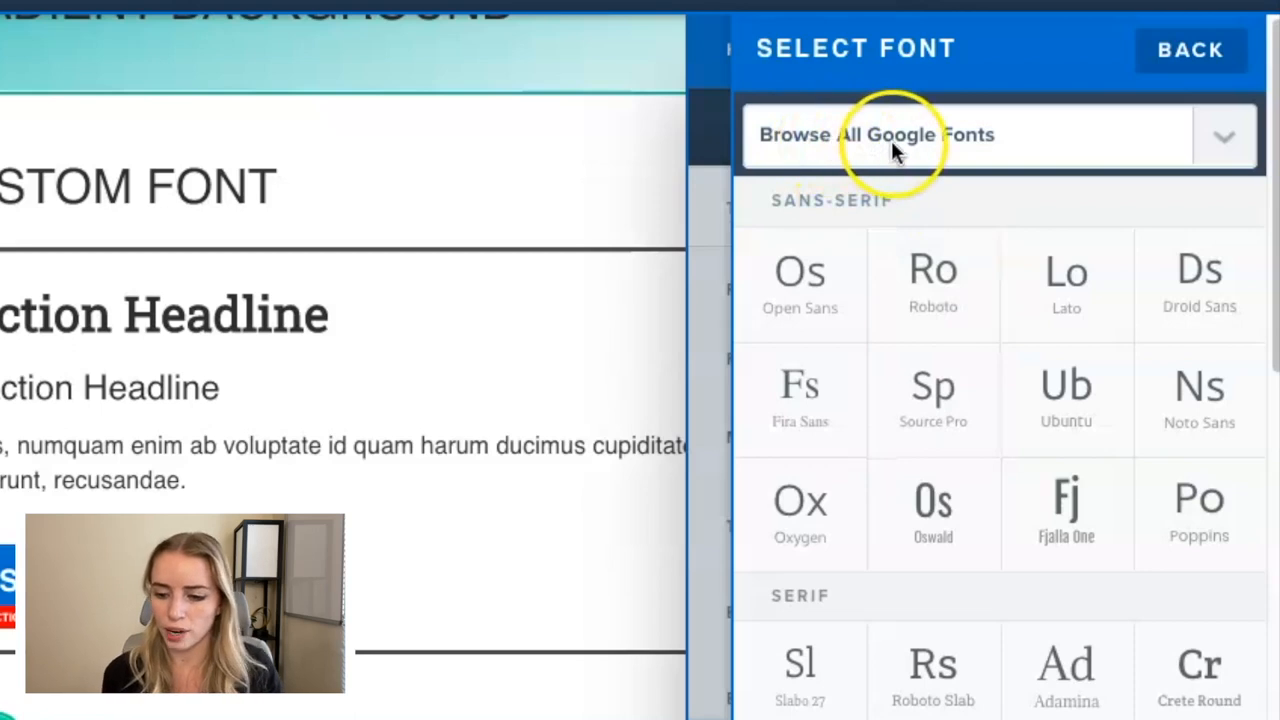
{"action": "left_click", "coordinate": [1218, 142]}
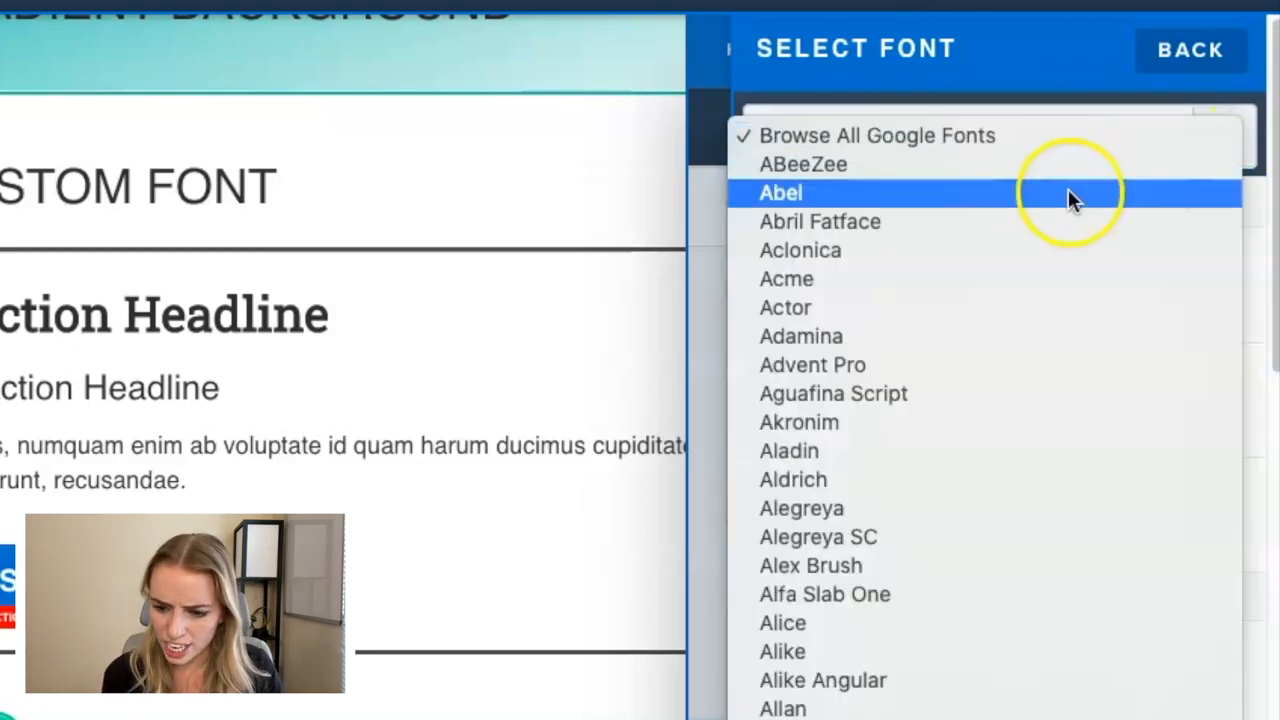
{"action": "scroll", "coordinate": [1062, 425], "scroll_direction": "down", "scroll_amount": 3}
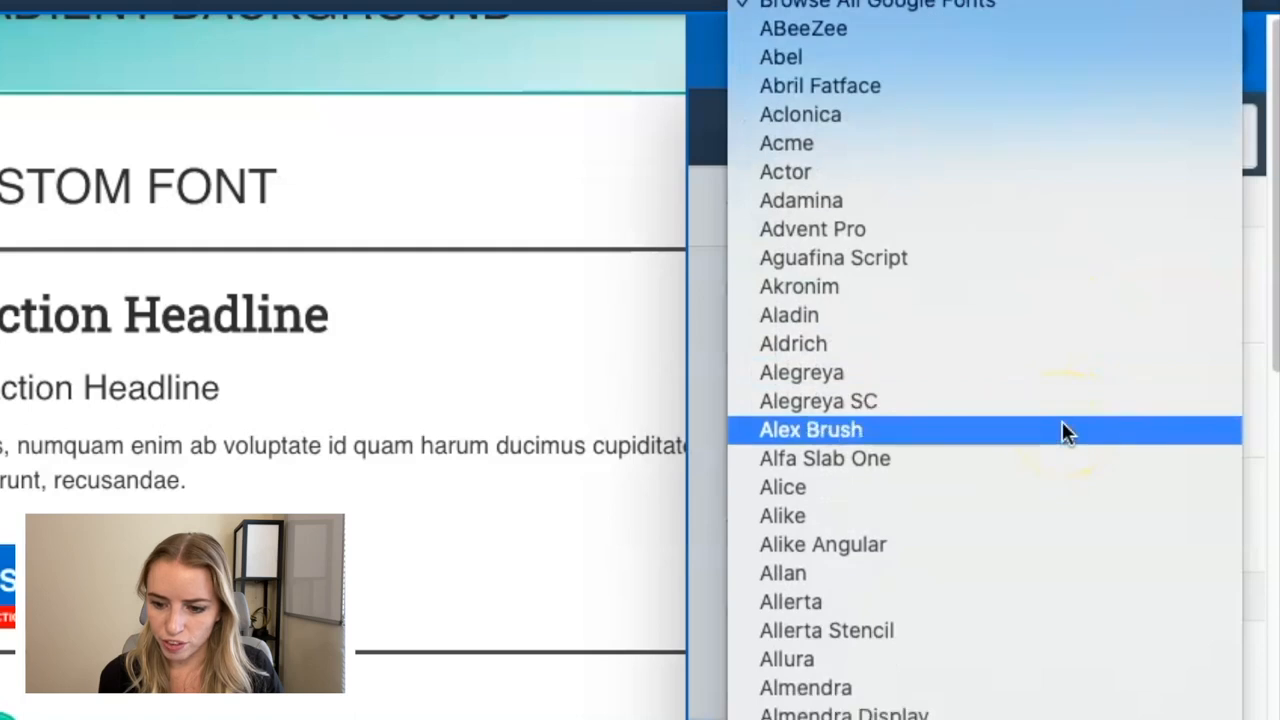
{"action": "scroll", "coordinate": [1062, 421], "scroll_direction": "down", "scroll_amount": 18}
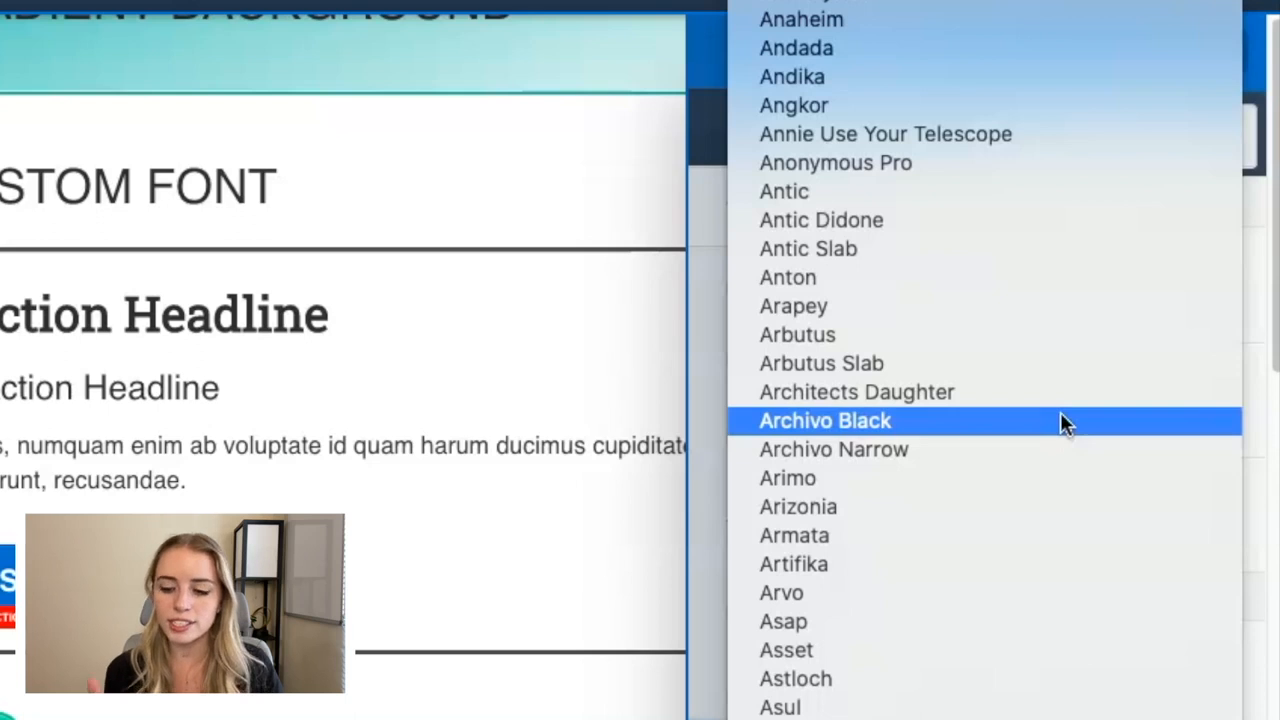
{"action": "scroll", "coordinate": [1062, 420], "scroll_direction": "down", "scroll_amount": 5}
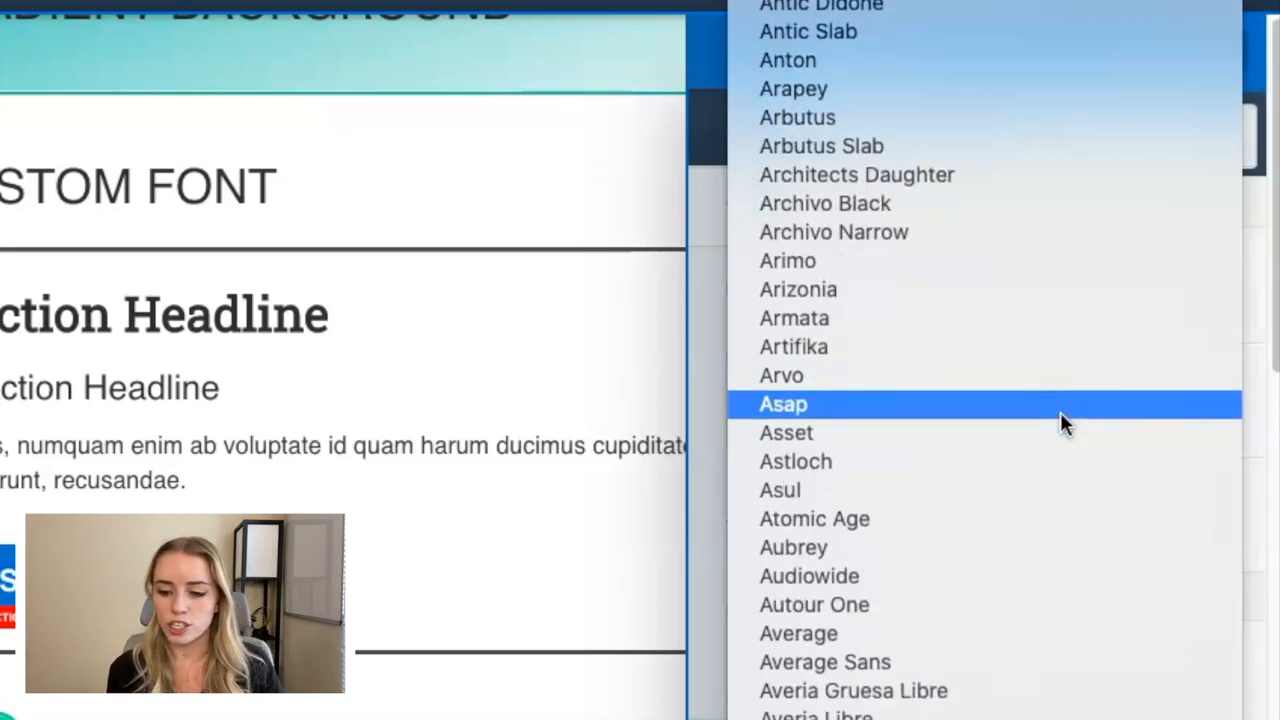
{"action": "left_click", "coordinate": [697, 374]}
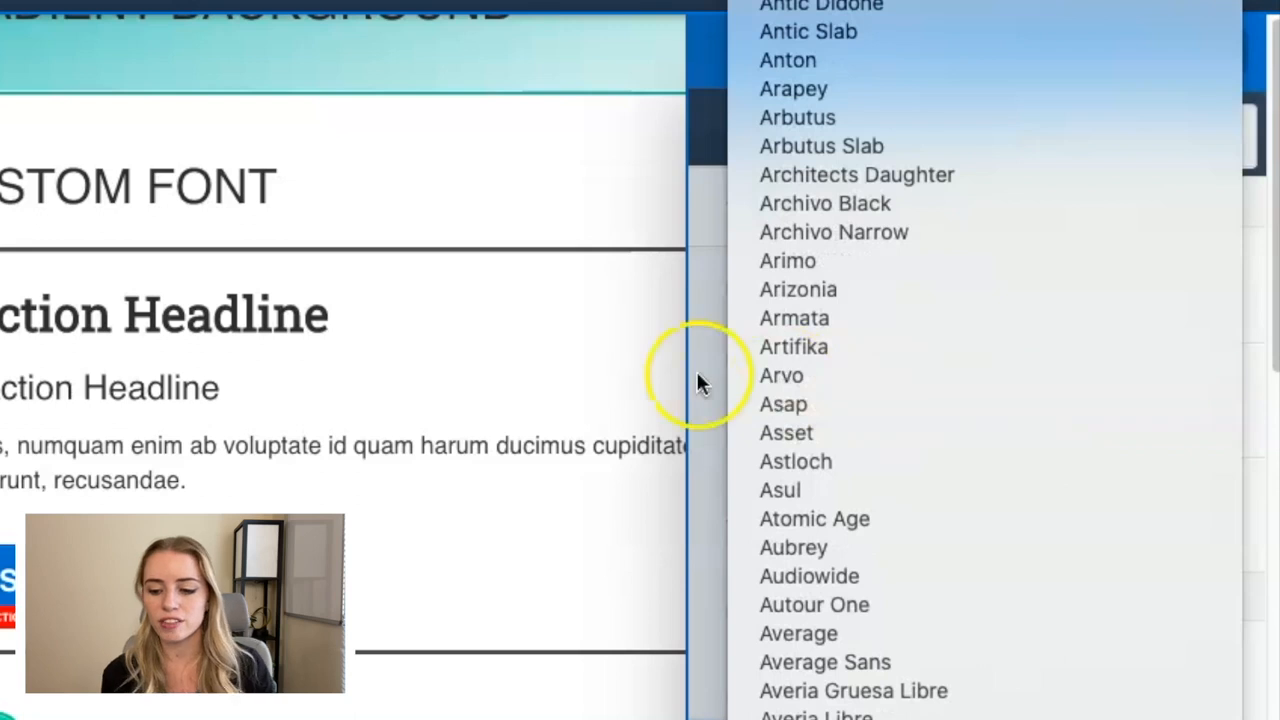
{"action": "left_click", "coordinate": [698, 374]}
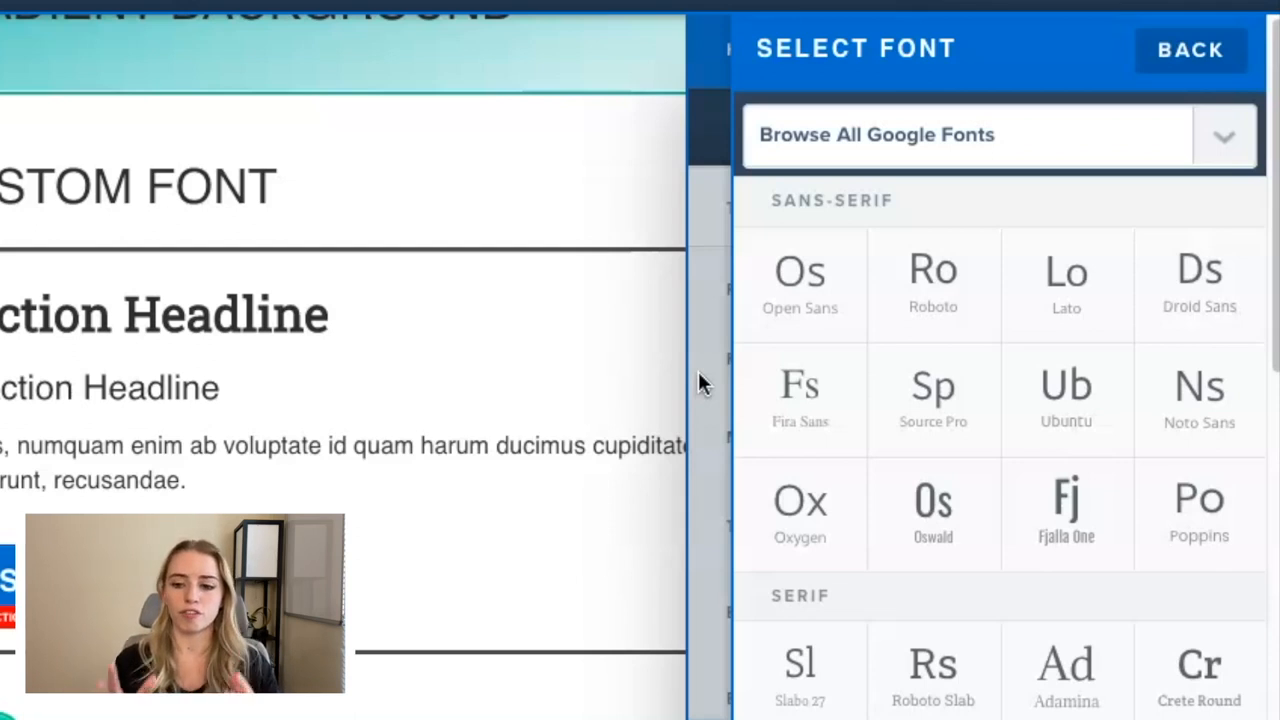
{"action": "left_click", "coordinate": [1187, 49]}
{"action": "left_click", "coordinate": [590, 202]}
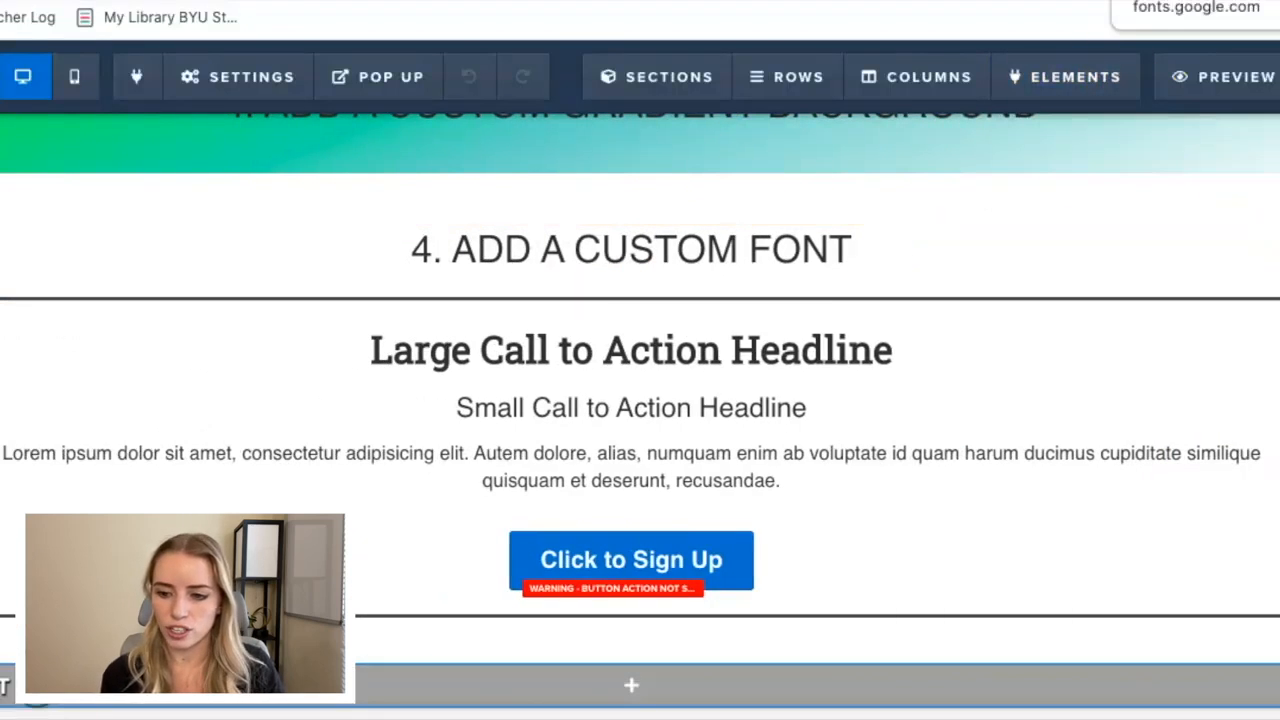
Switch to the Google Fonts website, search for "amatic" and open the Amatic SC family to review its styles.
{"action": "left_click", "coordinate": [1185, 1]}
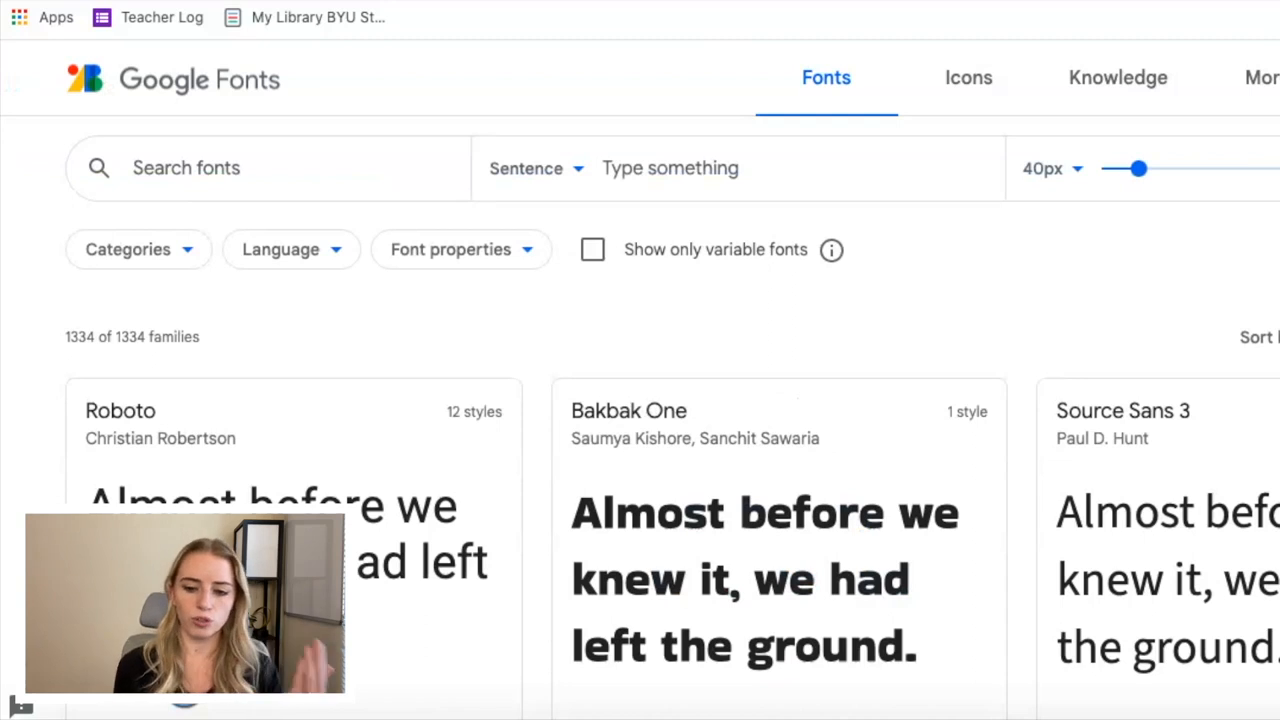
{"action": "left_click", "coordinate": [243, 160]}
{"action": "type", "text": "amatoc"}
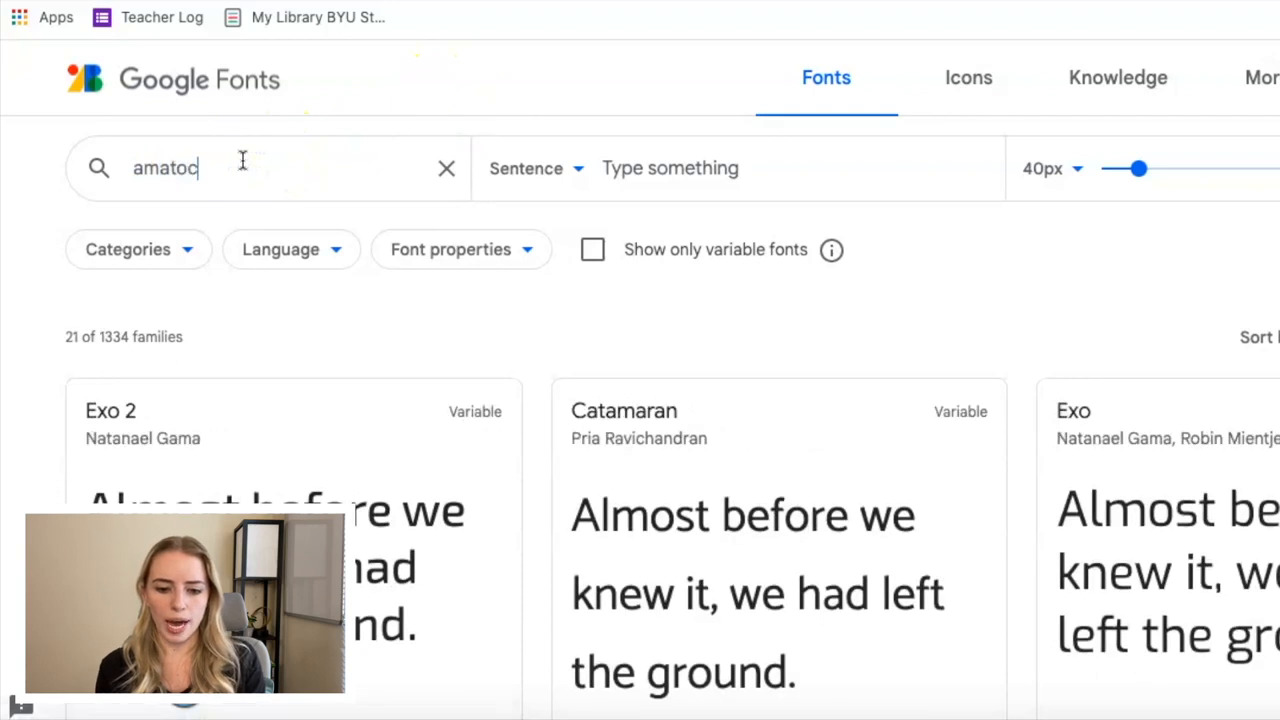
{"action": "key", "text": "BackSpace"}
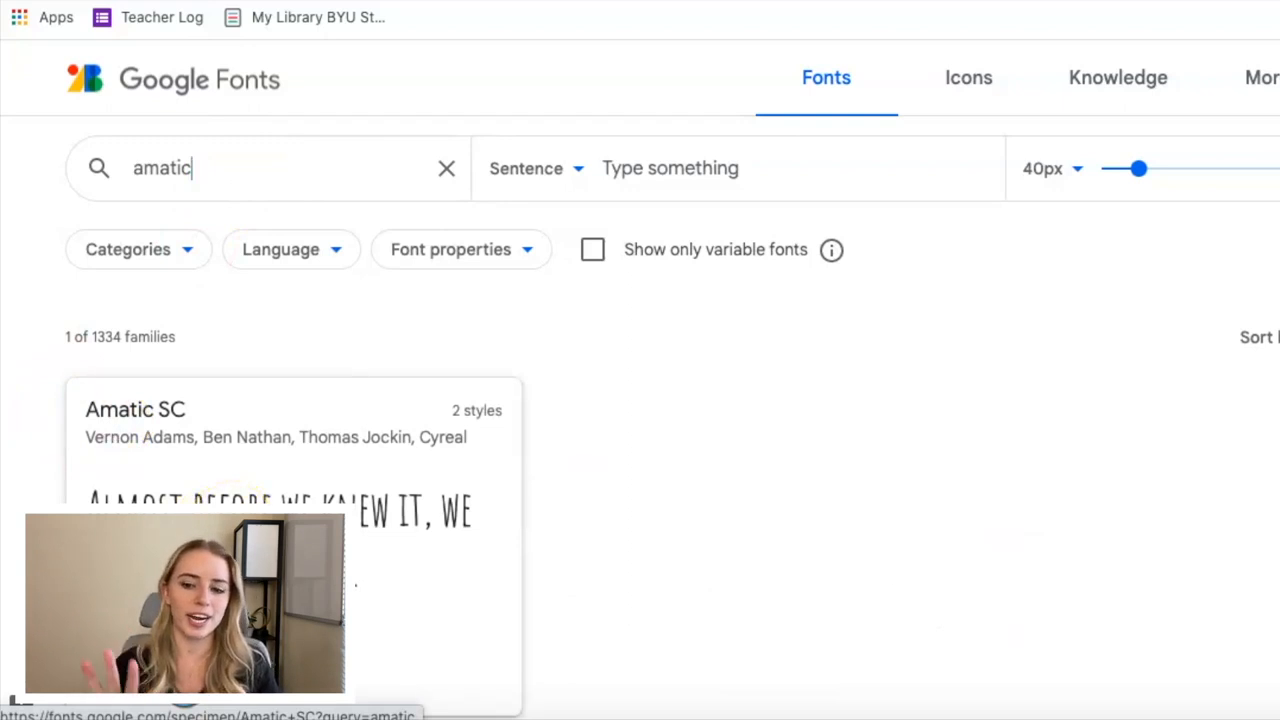
{"action": "left_click", "coordinate": [140, 427]}
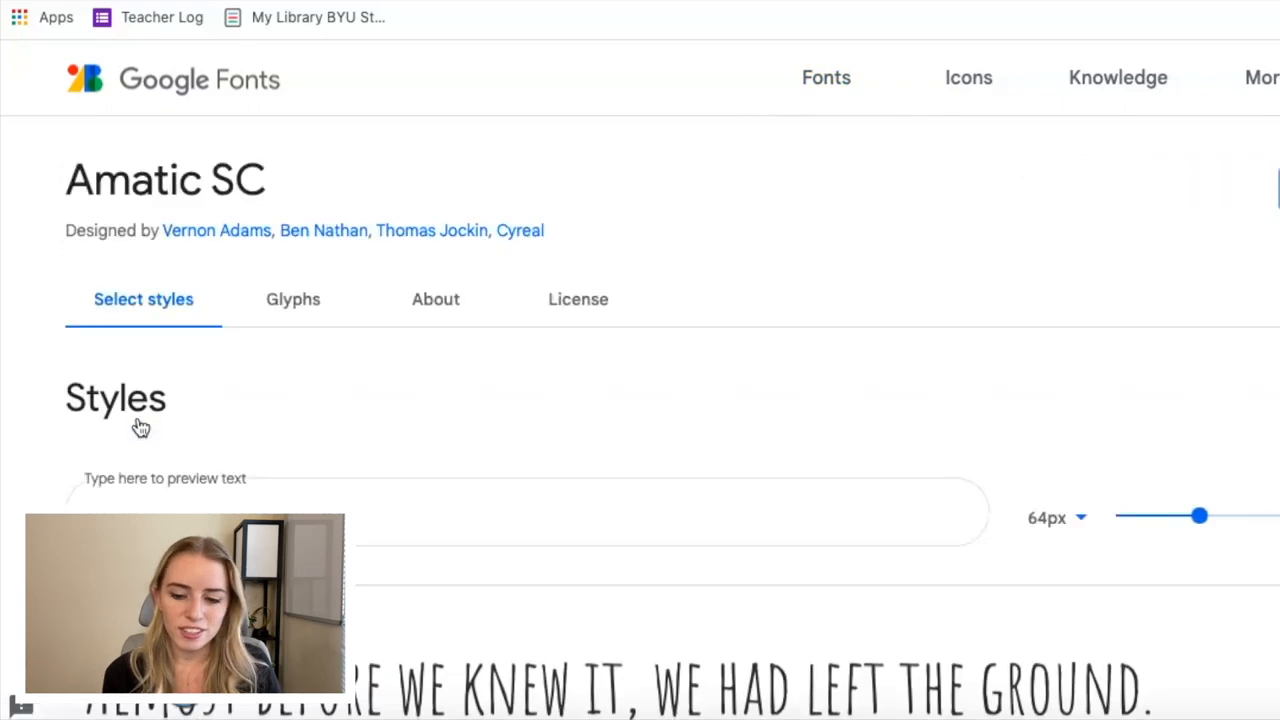
{"action": "scroll", "coordinate": [506, 414], "scroll_direction": "down", "scroll_amount": 3}
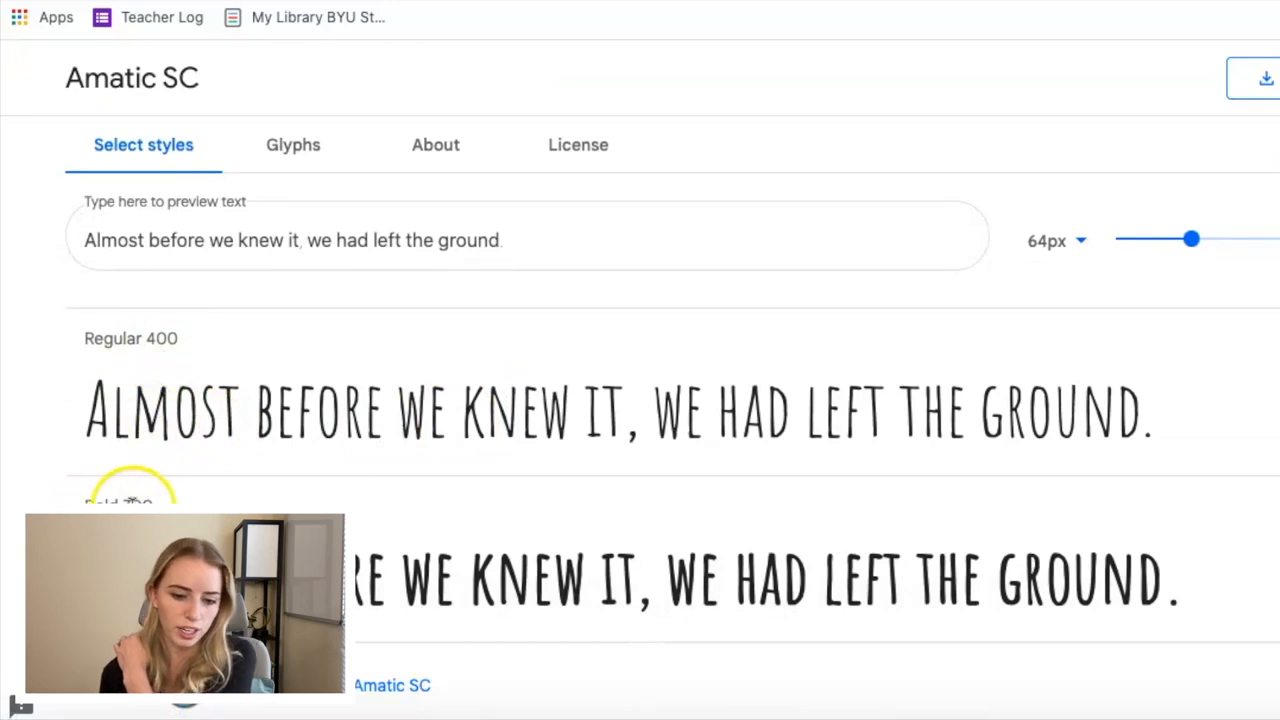
{"action": "scroll", "coordinate": [634, 578], "scroll_direction": "up", "scroll_amount": 5}
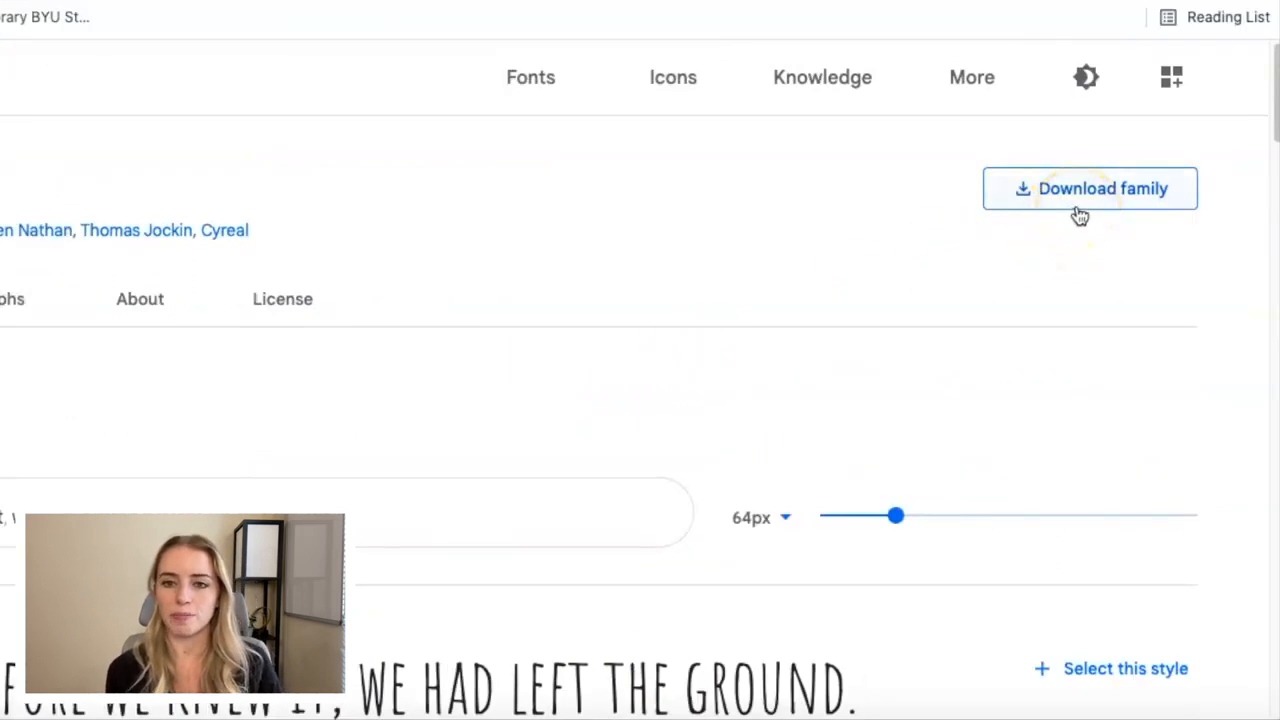
Download the Amatic SC font family and open the Downloads folder in Finder.
{"action": "left_click", "coordinate": [1082, 203]}
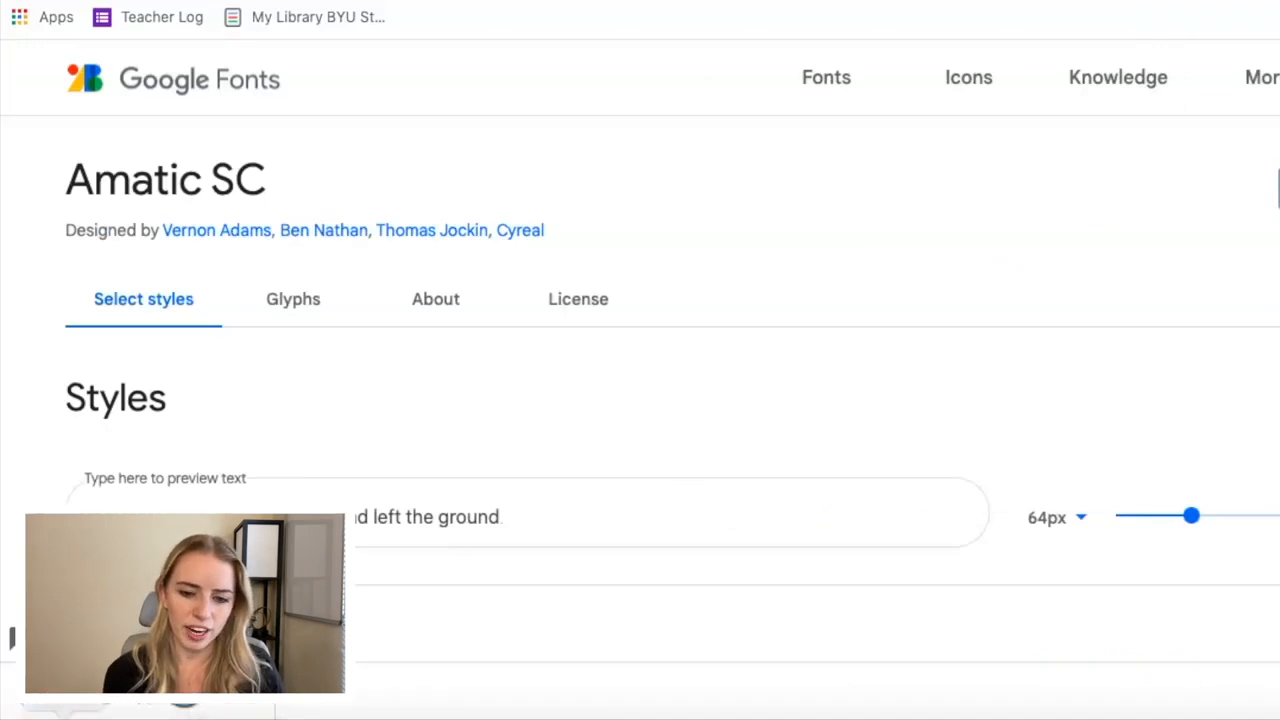
{"action": "left_click", "coordinate": [294, 498]}
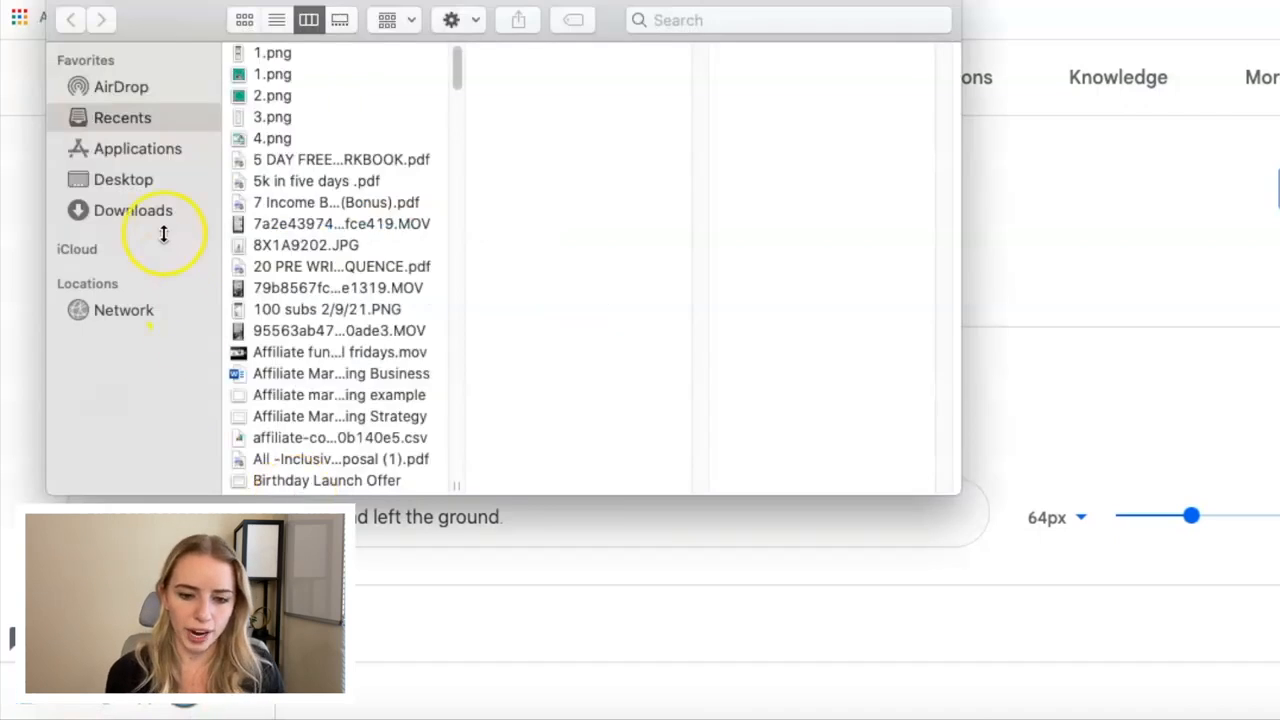
{"action": "left_click", "coordinate": [156, 214]}
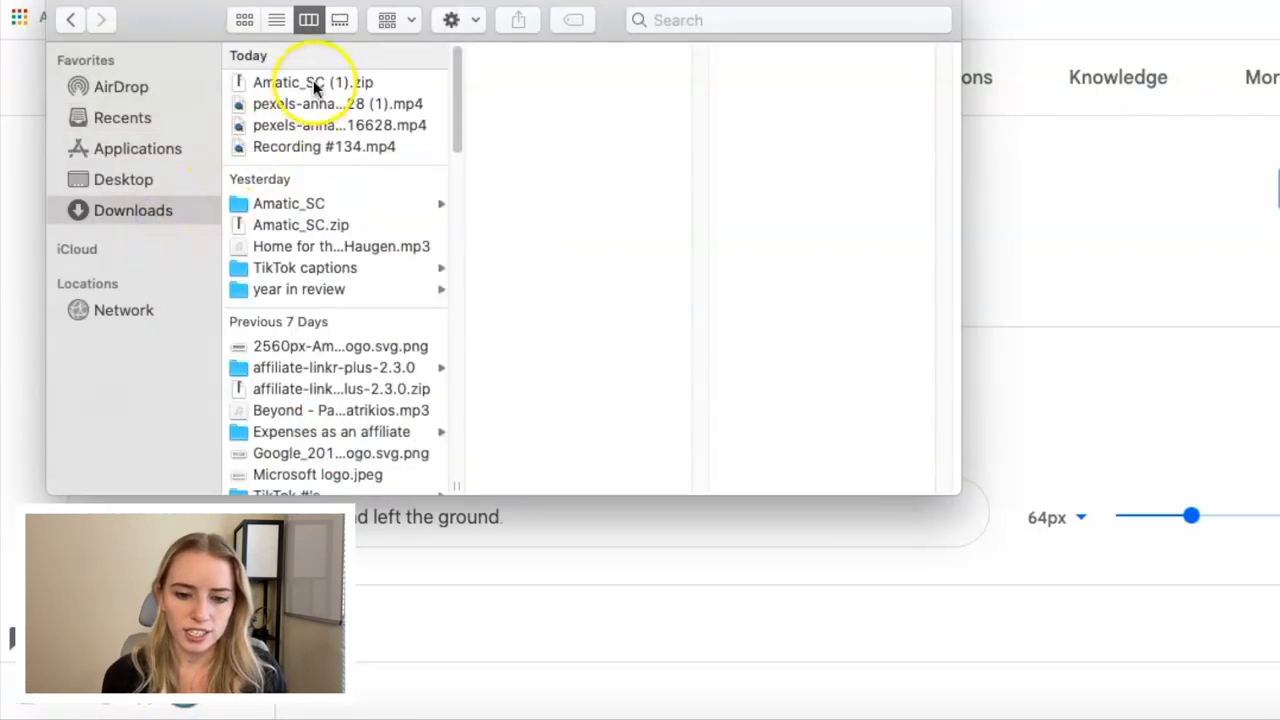
Extract Amatic_SC (1).zip, preview the AmaticSC-Bold.ttf and AmaticSC-Regular.ttf font files, and close the Finder window.
{"action": "left_click", "coordinate": [312, 86]}
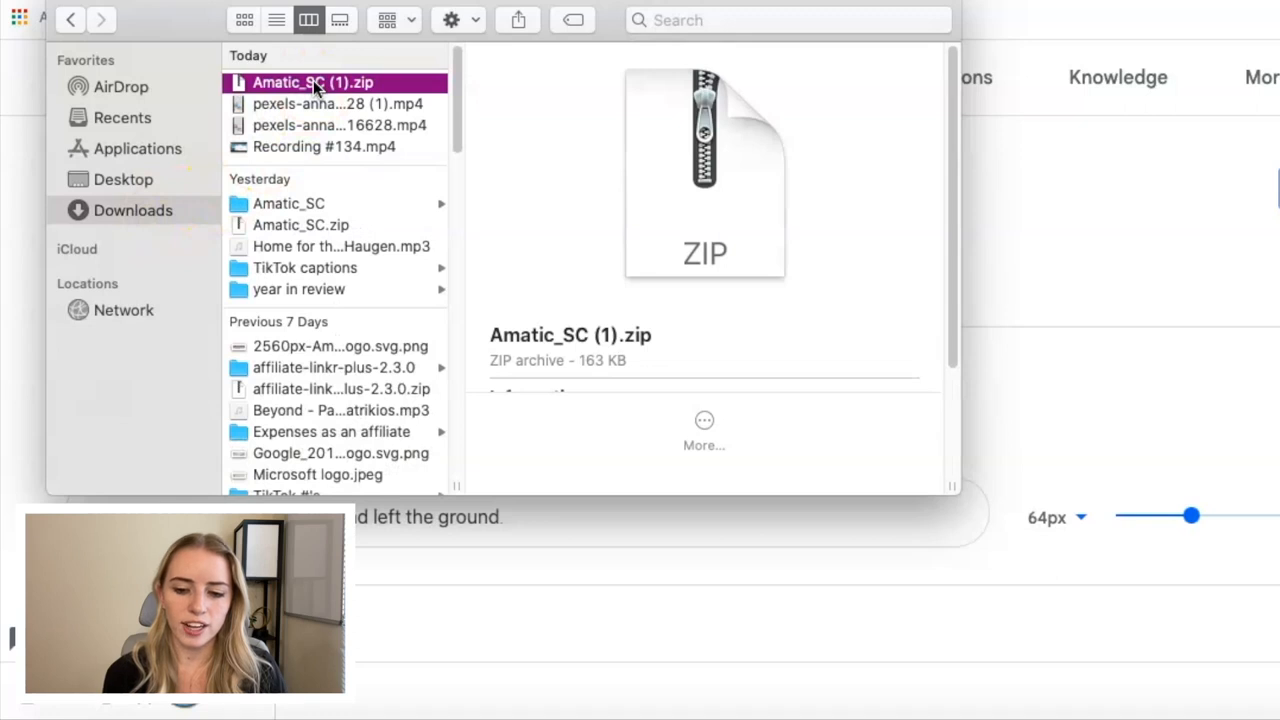
{"action": "double_click", "coordinate": [313, 84]}
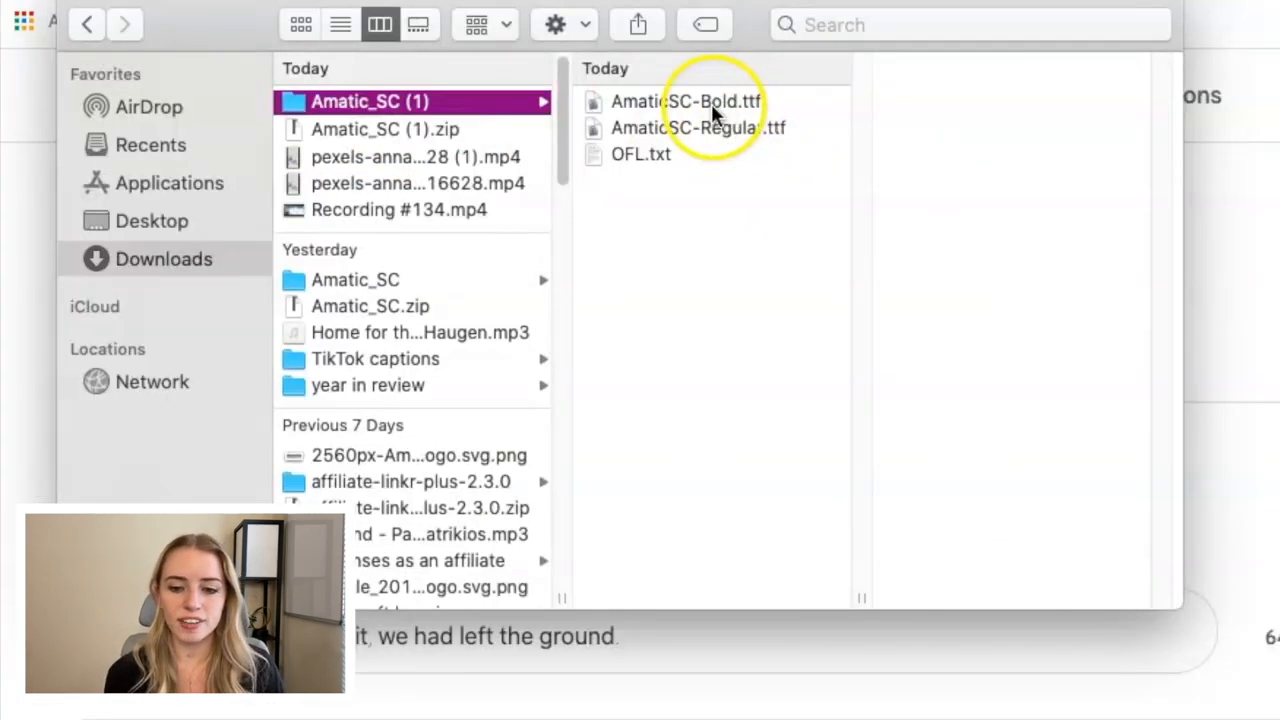
{"action": "left_click", "coordinate": [711, 103]}
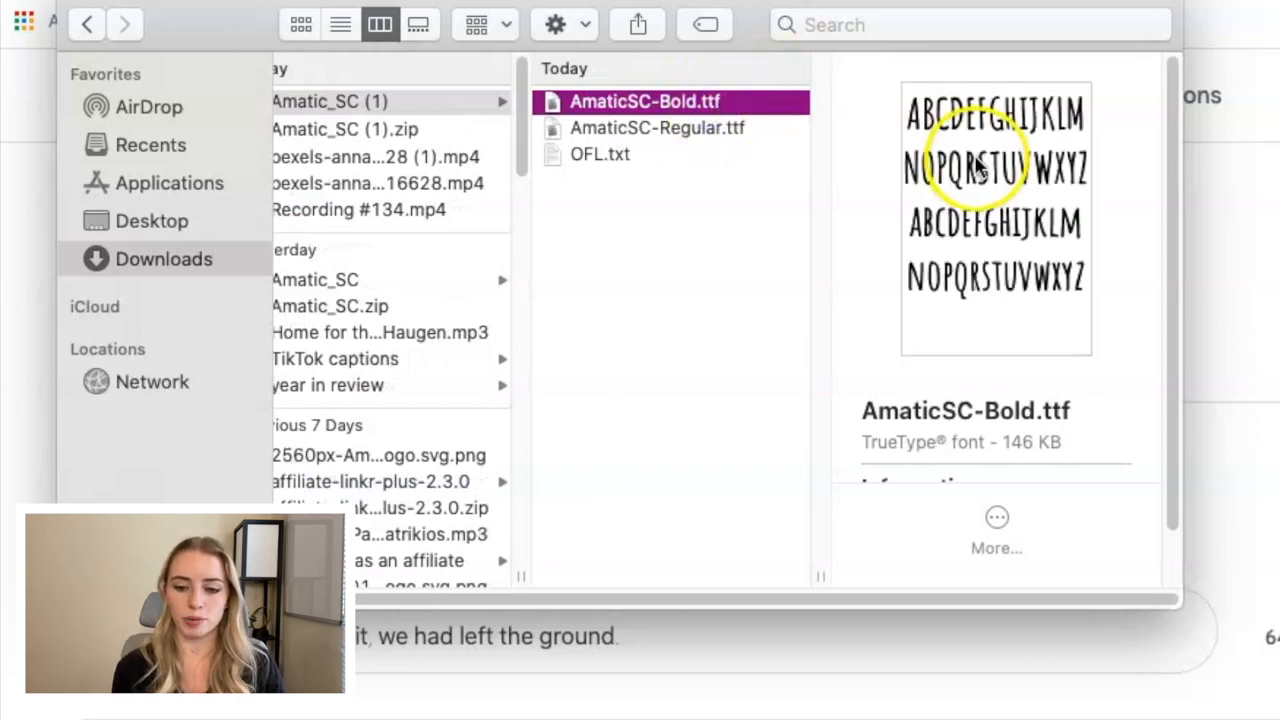
{"action": "left_click", "coordinate": [683, 128]}
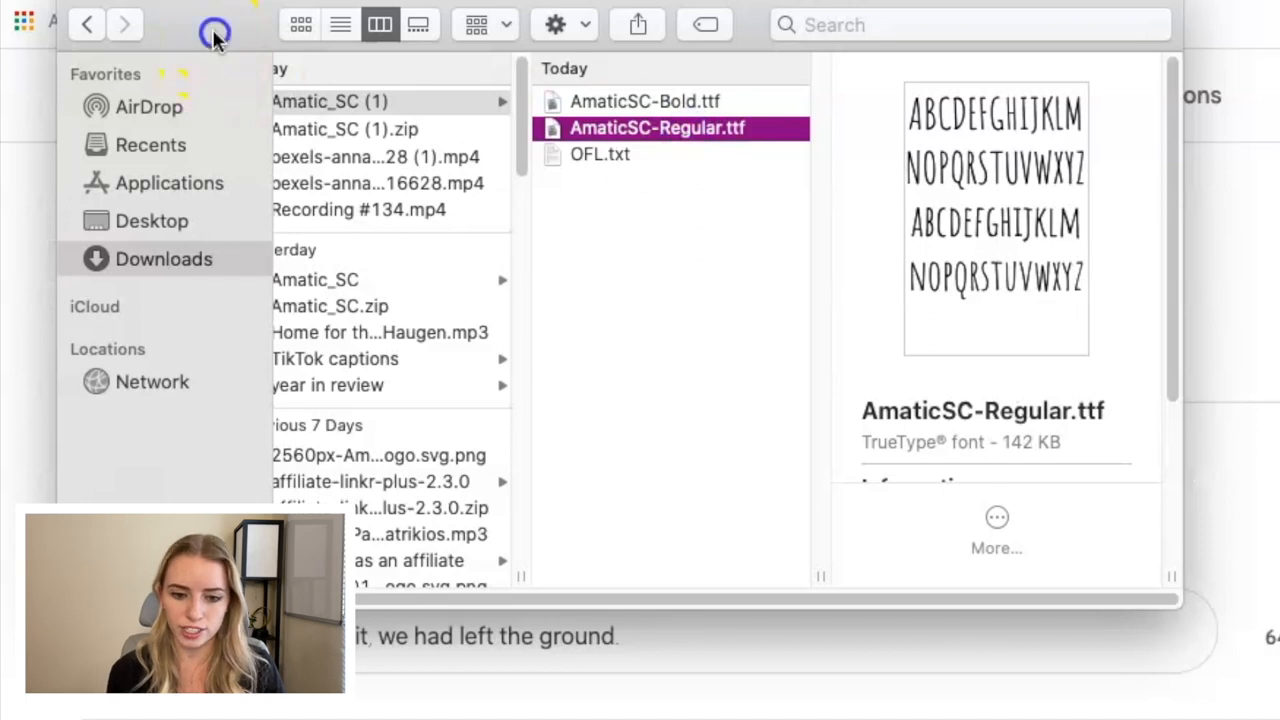
{"action": "left_click_drag", "start_coordinate": [215, 32], "coordinate": [220, 93]}
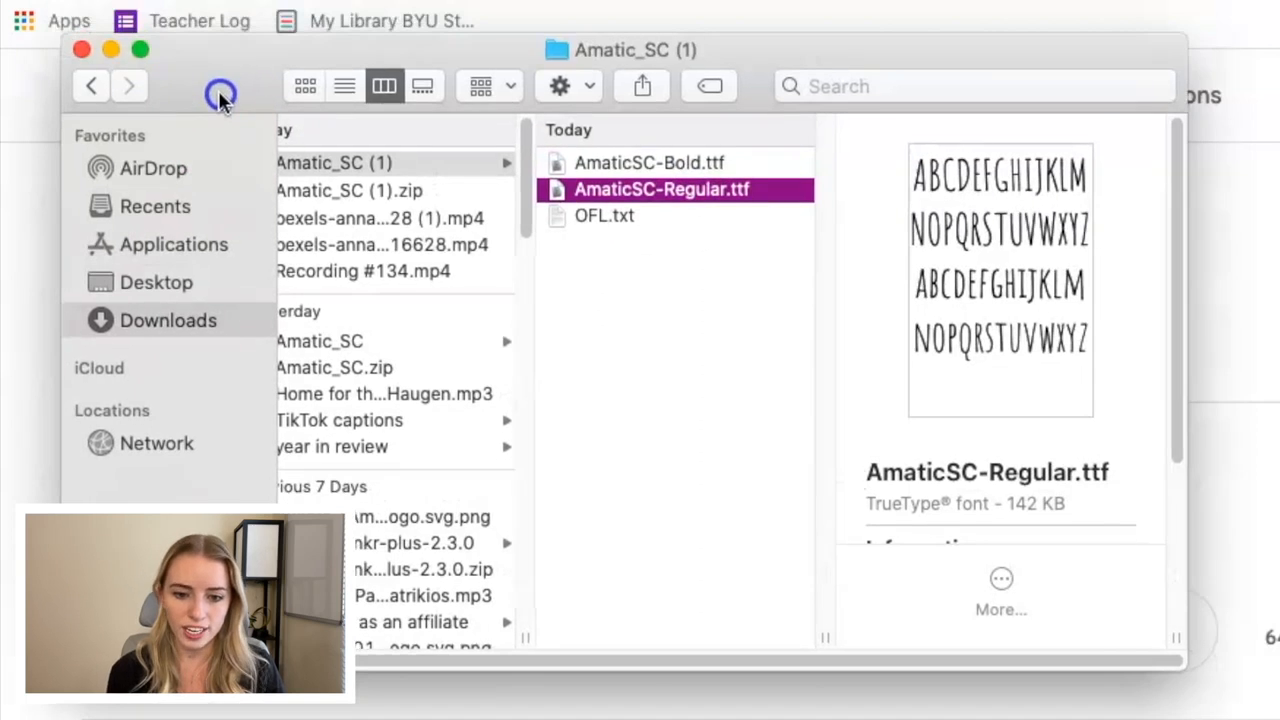
{"action": "left_click", "coordinate": [83, 52]}
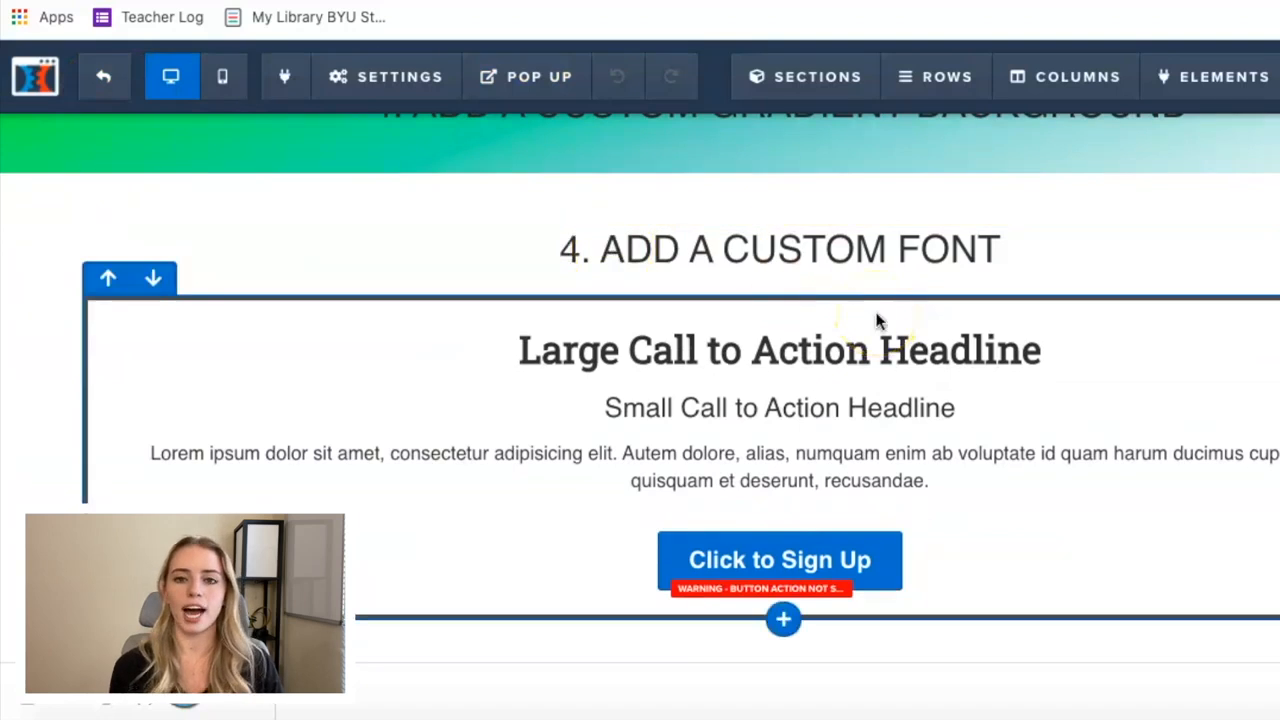
Switch to the ClickFunnels dashboard and open the Digital Assets page in the account settings.
{"action": "scroll", "coordinate": [947, 308], "scroll_direction": "up", "scroll_amount": 3}
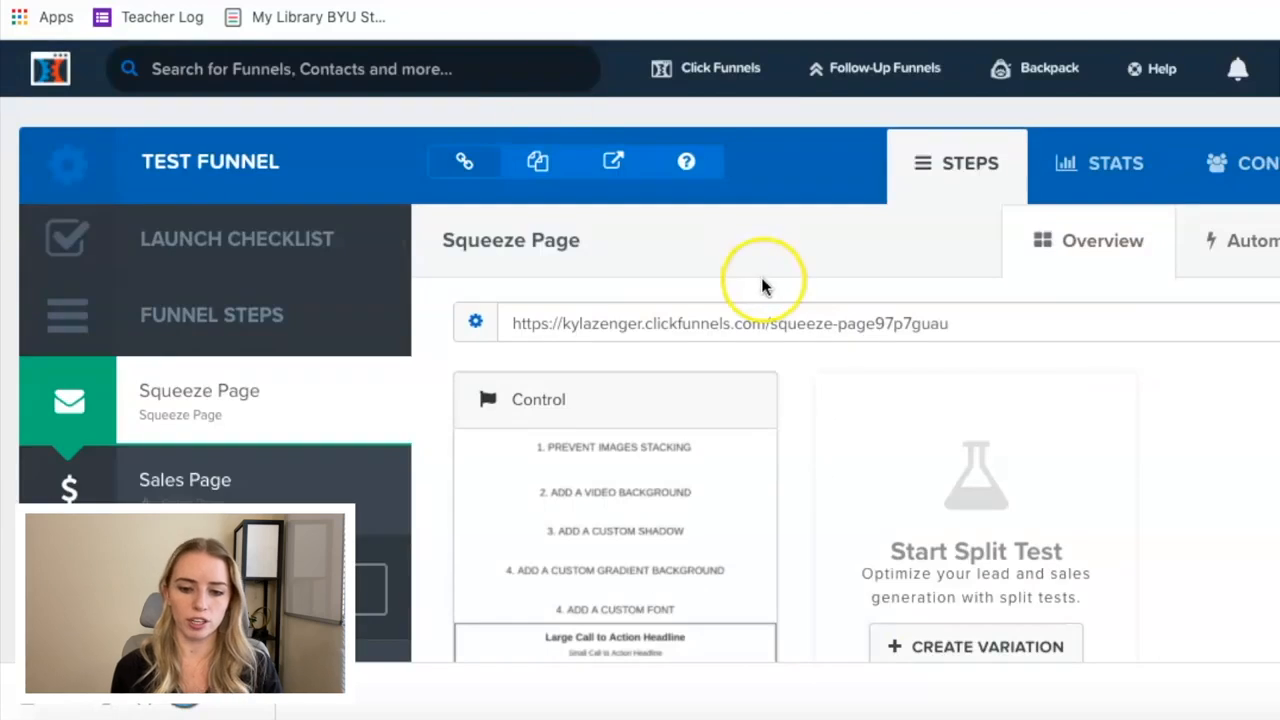
{"action": "mouse_move", "coordinate": [1057, 80]}
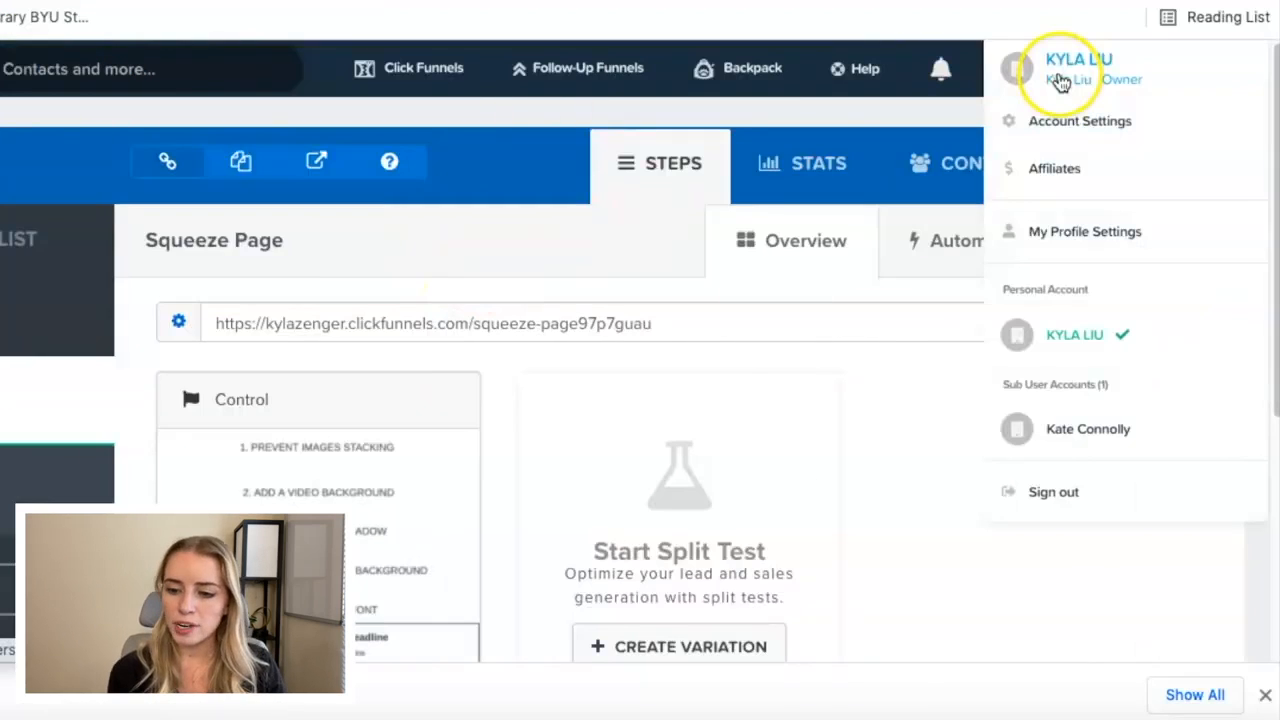
{"action": "left_click", "coordinate": [1059, 133]}
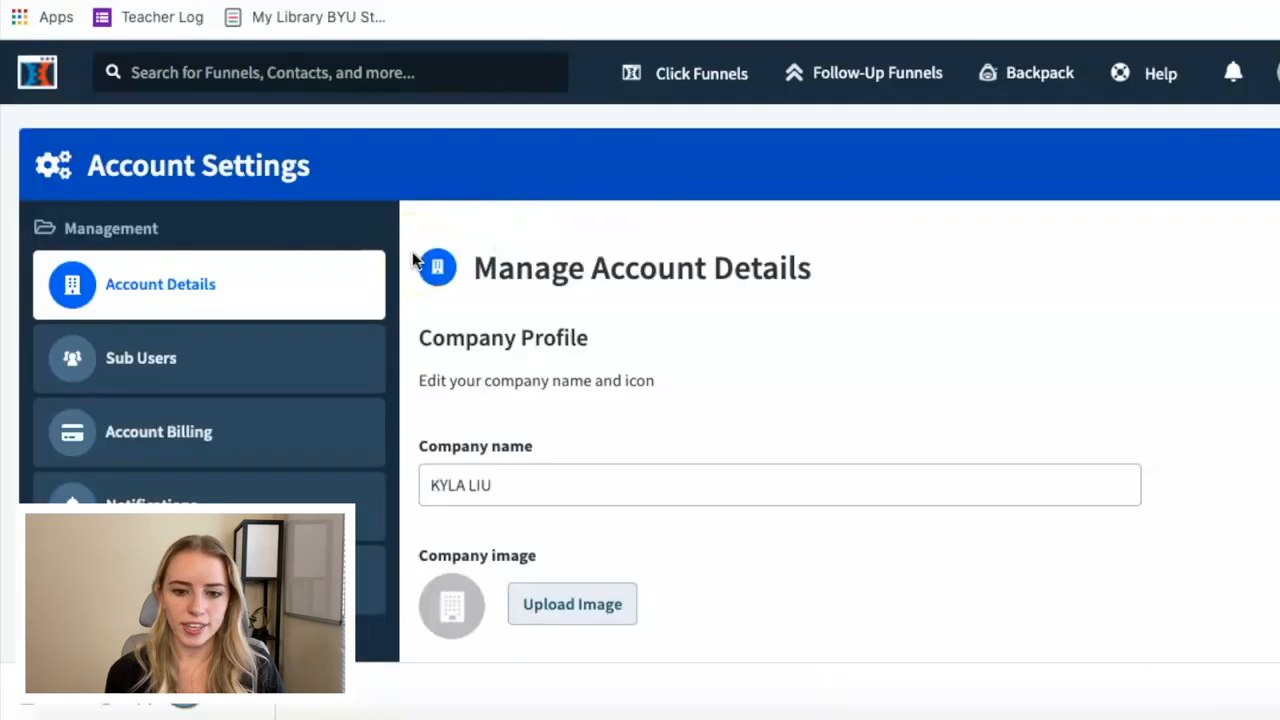
{"action": "left_click", "coordinate": [369, 388]}
{"action": "scroll", "coordinate": [369, 390], "scroll_direction": "down", "scroll_amount": 1}
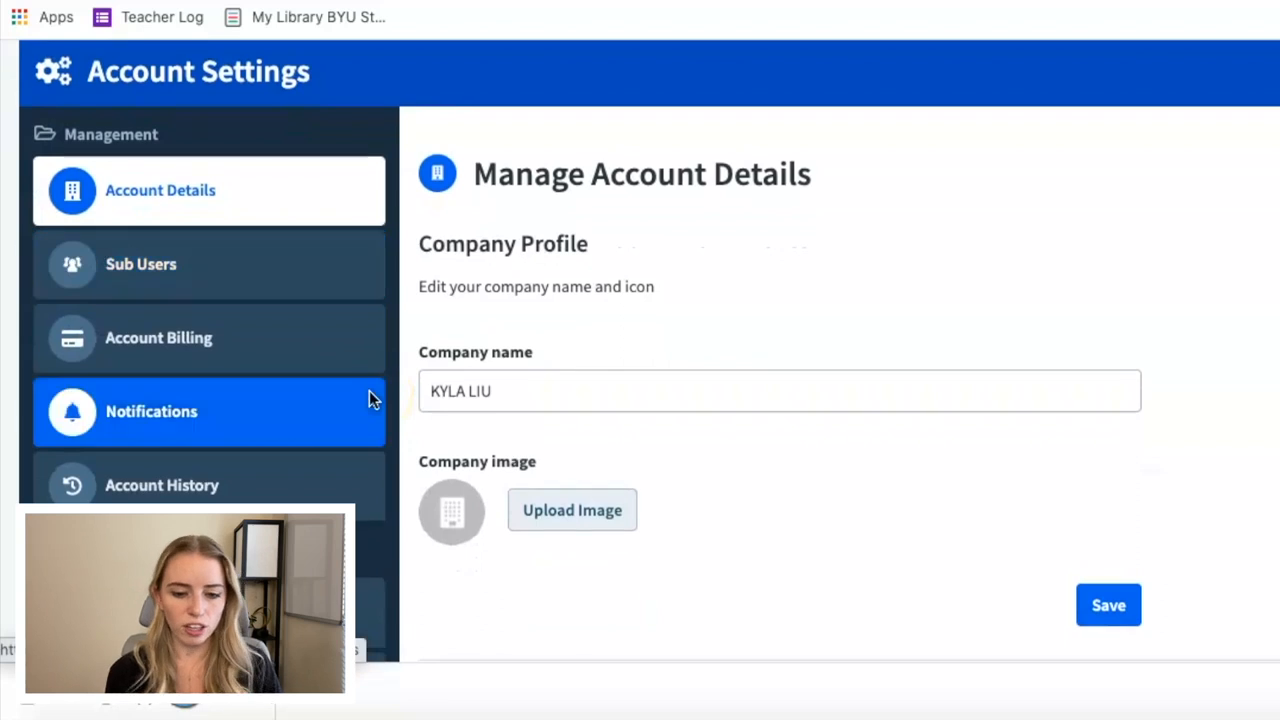
{"action": "scroll", "coordinate": [369, 398], "scroll_direction": "down", "scroll_amount": 3}
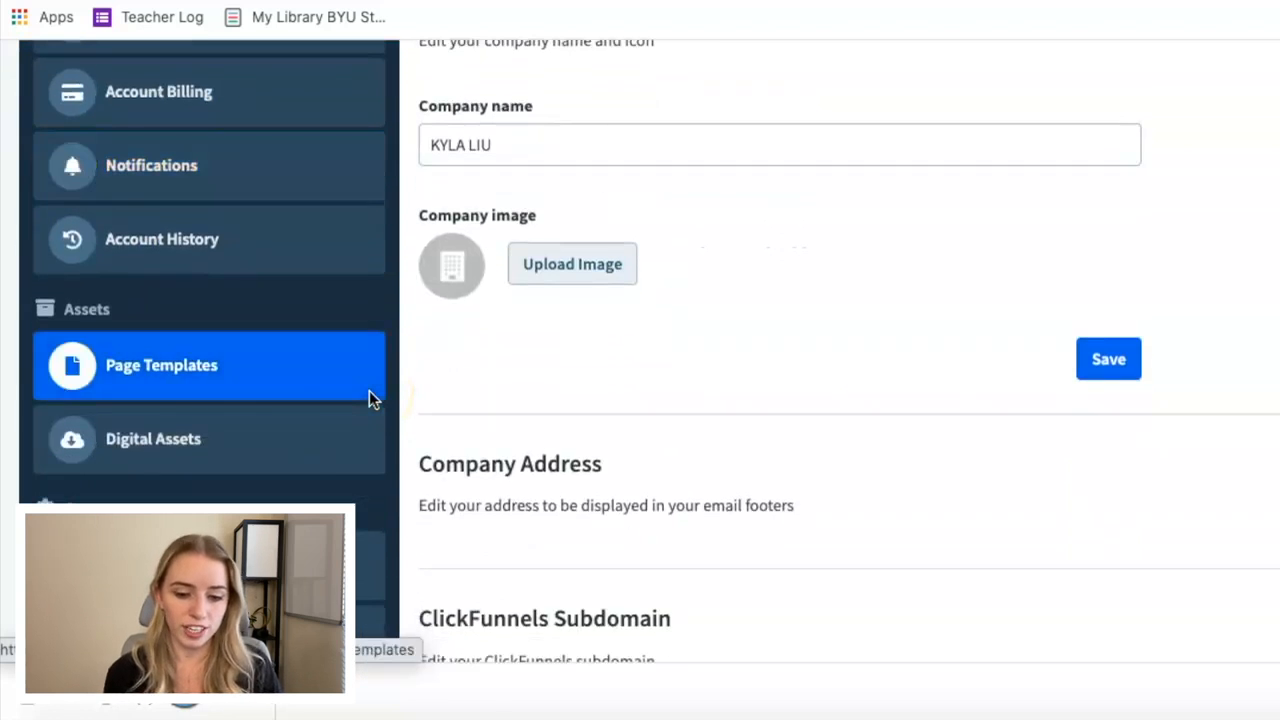
{"action": "left_click", "coordinate": [186, 443]}
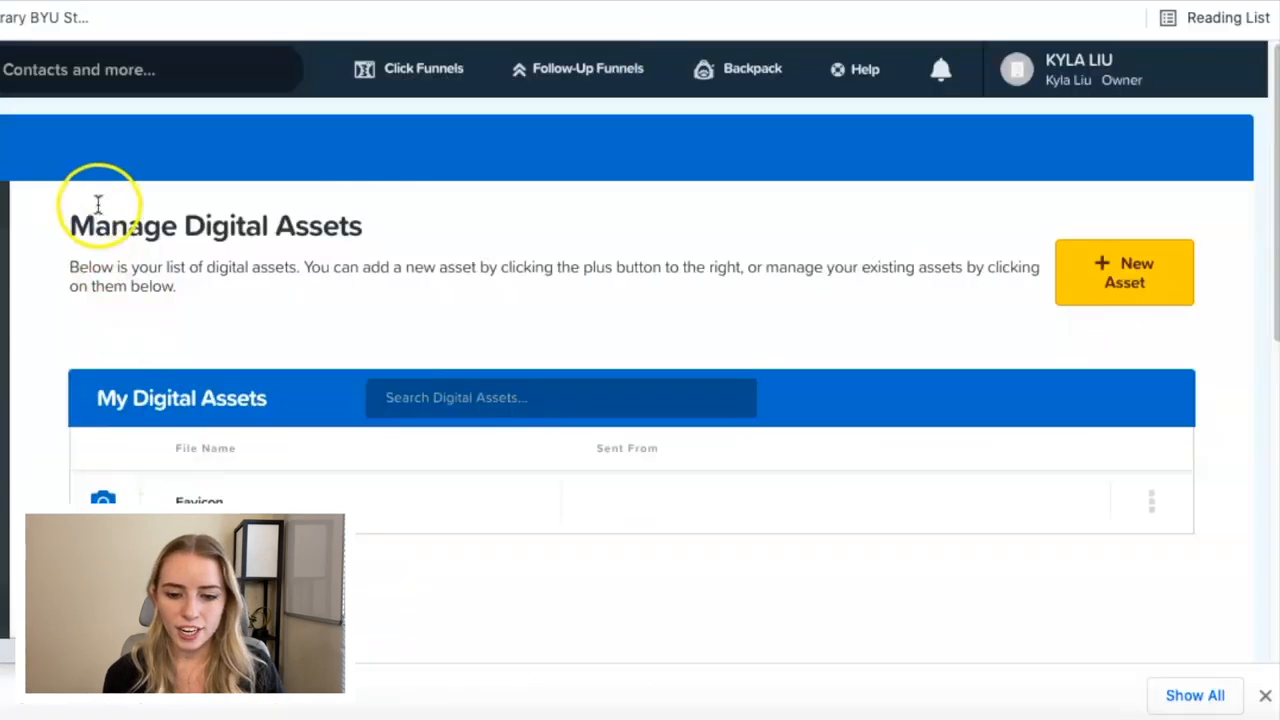
Start a new digital asset and choose AmaticSC-Regular.ttf from the Amatic_SC folder as its upload file.
{"action": "left_click", "coordinate": [1090, 292]}
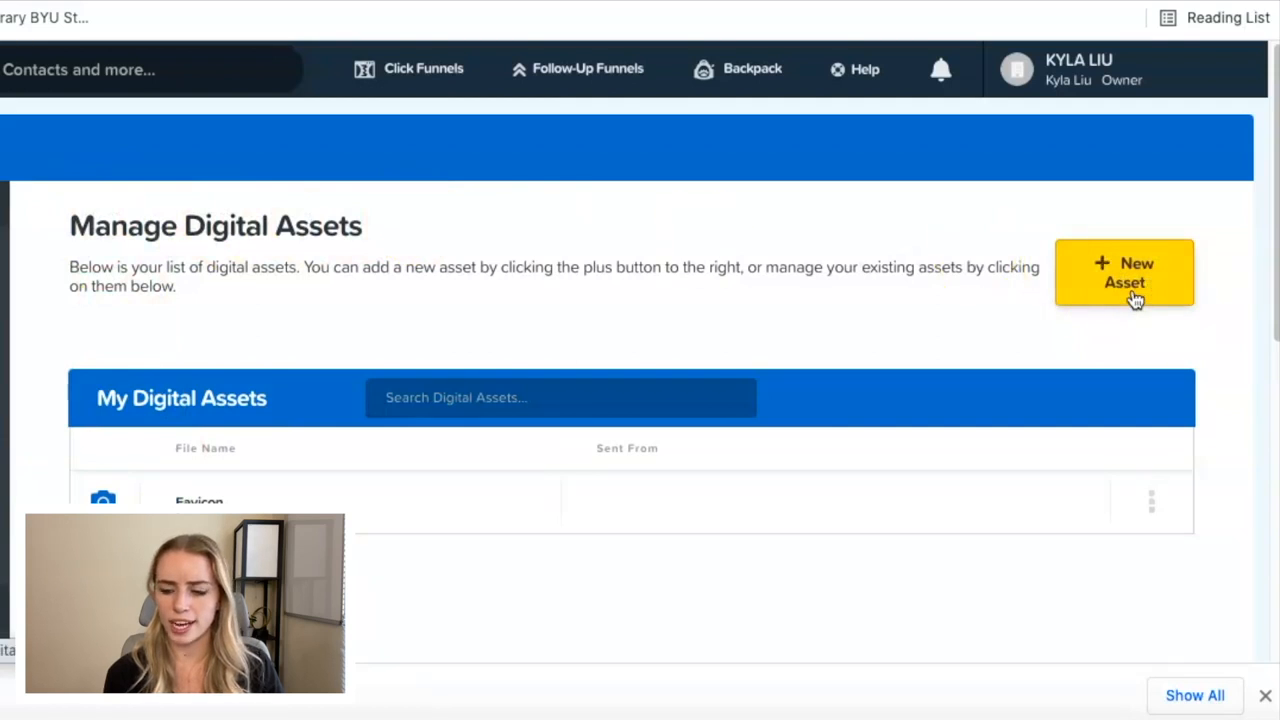
{"action": "left_click", "coordinate": [125, 388]}
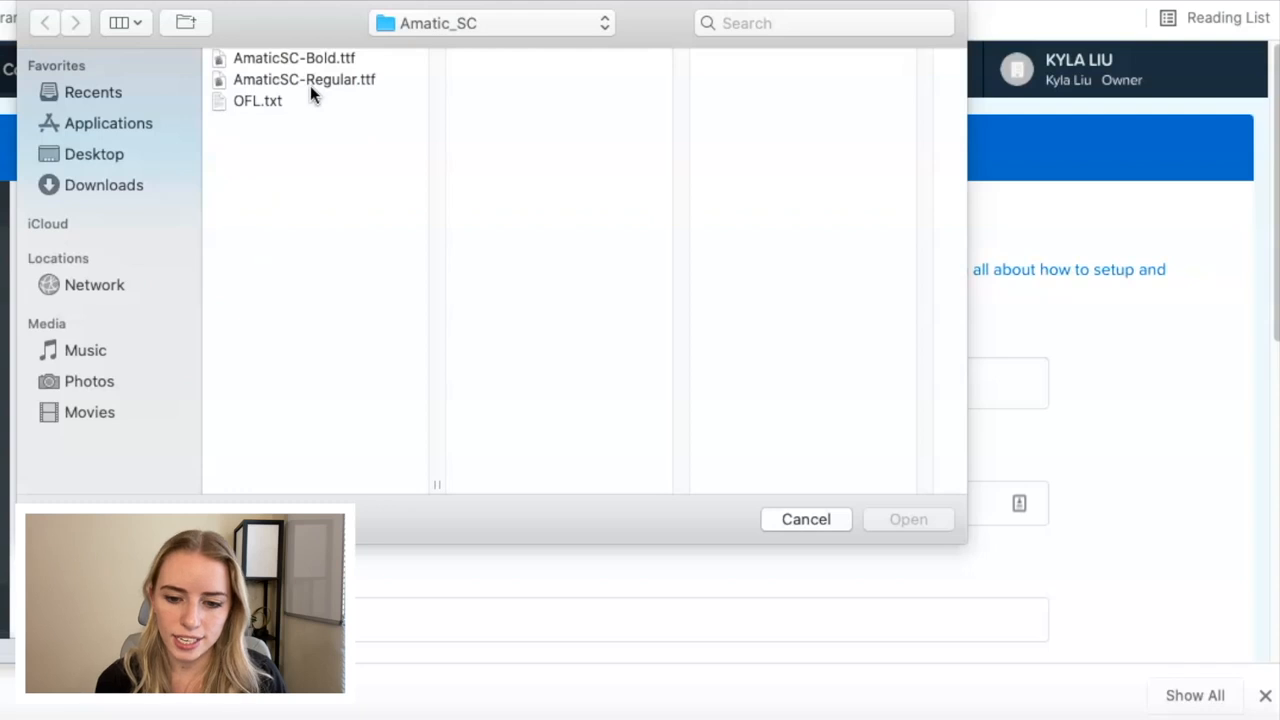
{"action": "left_click", "coordinate": [310, 85]}
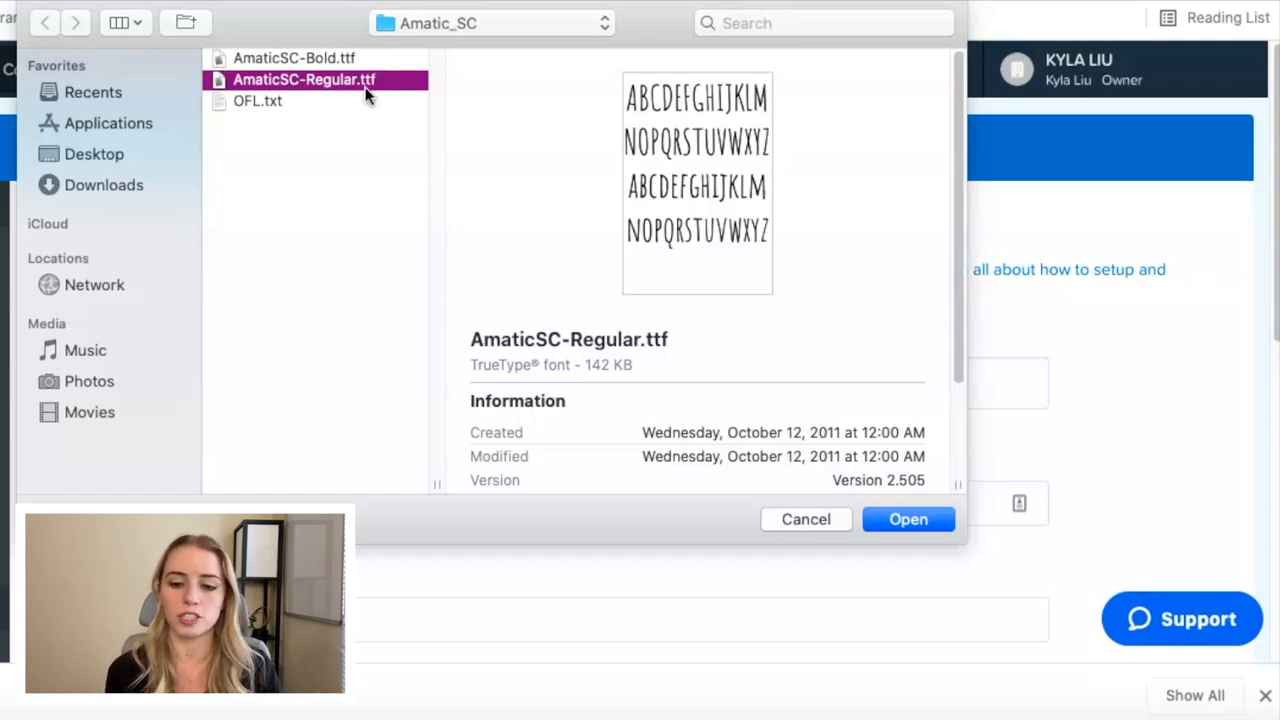
{"action": "left_click", "coordinate": [883, 519]}
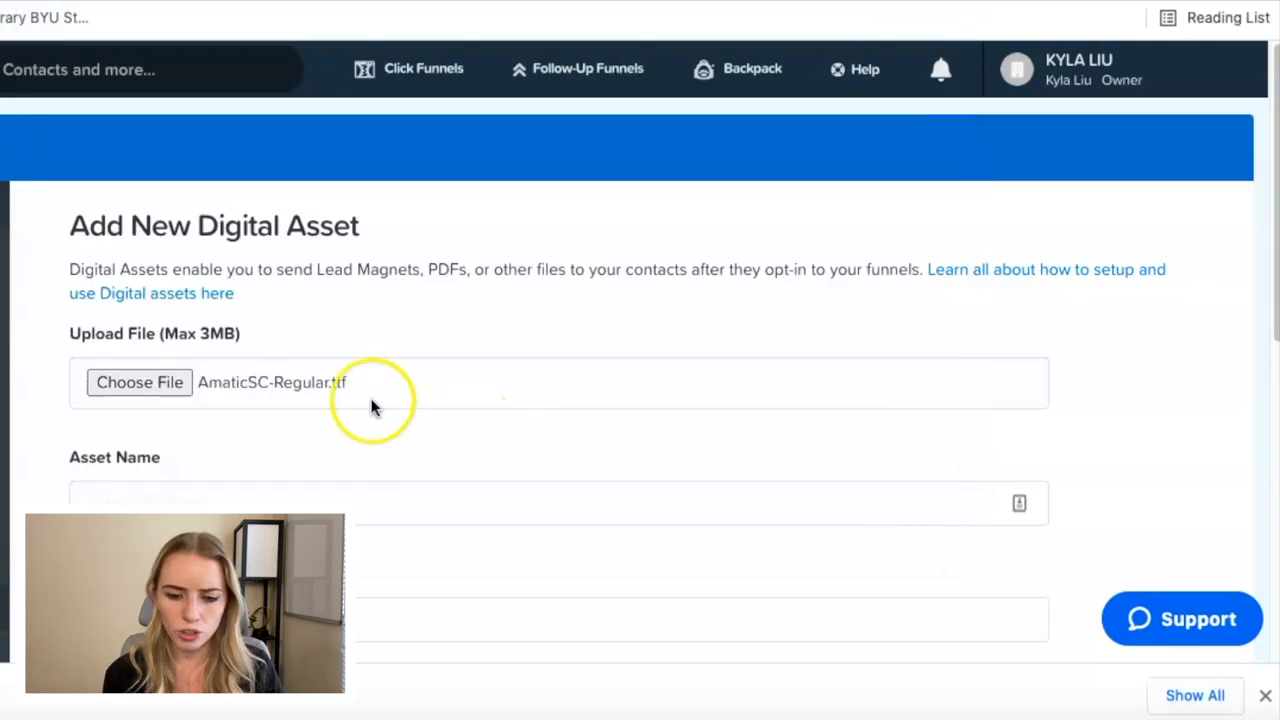
Name the new asset amaticscregular and create it, leaving the sender fields empty.
{"action": "scroll", "coordinate": [368, 405], "scroll_direction": "down", "scroll_amount": 1}
{"action": "left_click", "coordinate": [189, 431]}
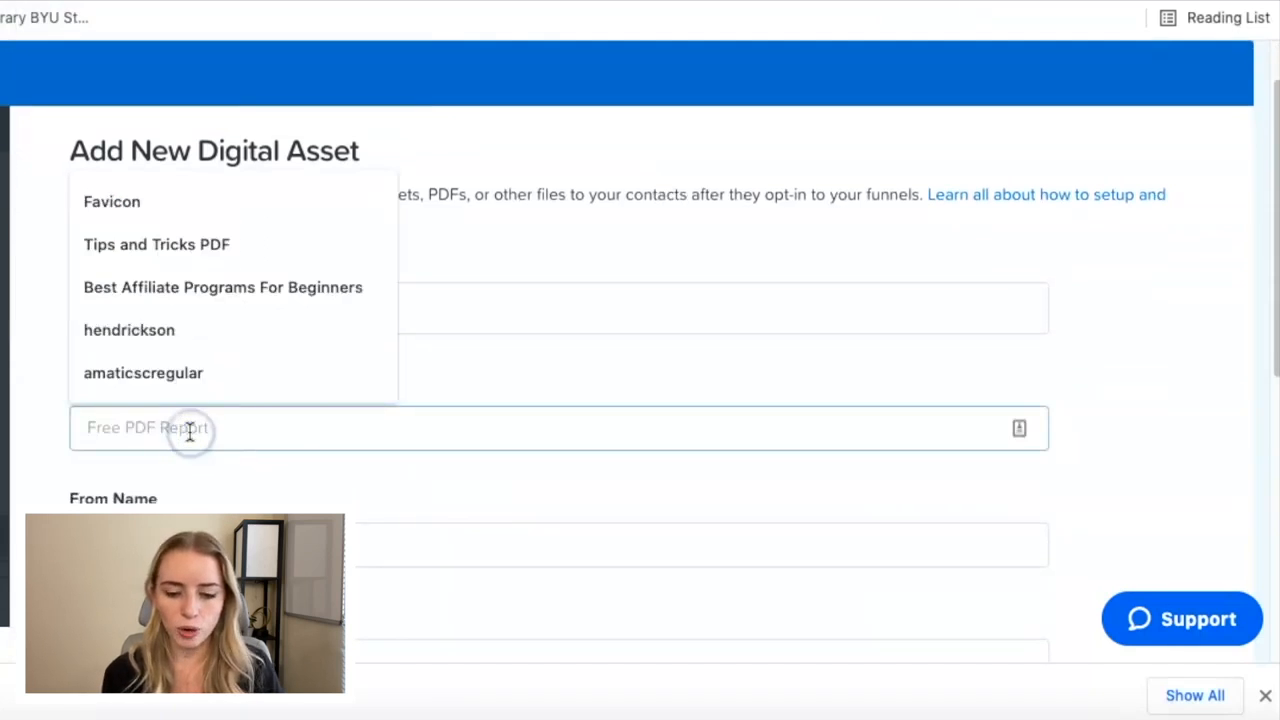
{"action": "left_click", "coordinate": [149, 379]}
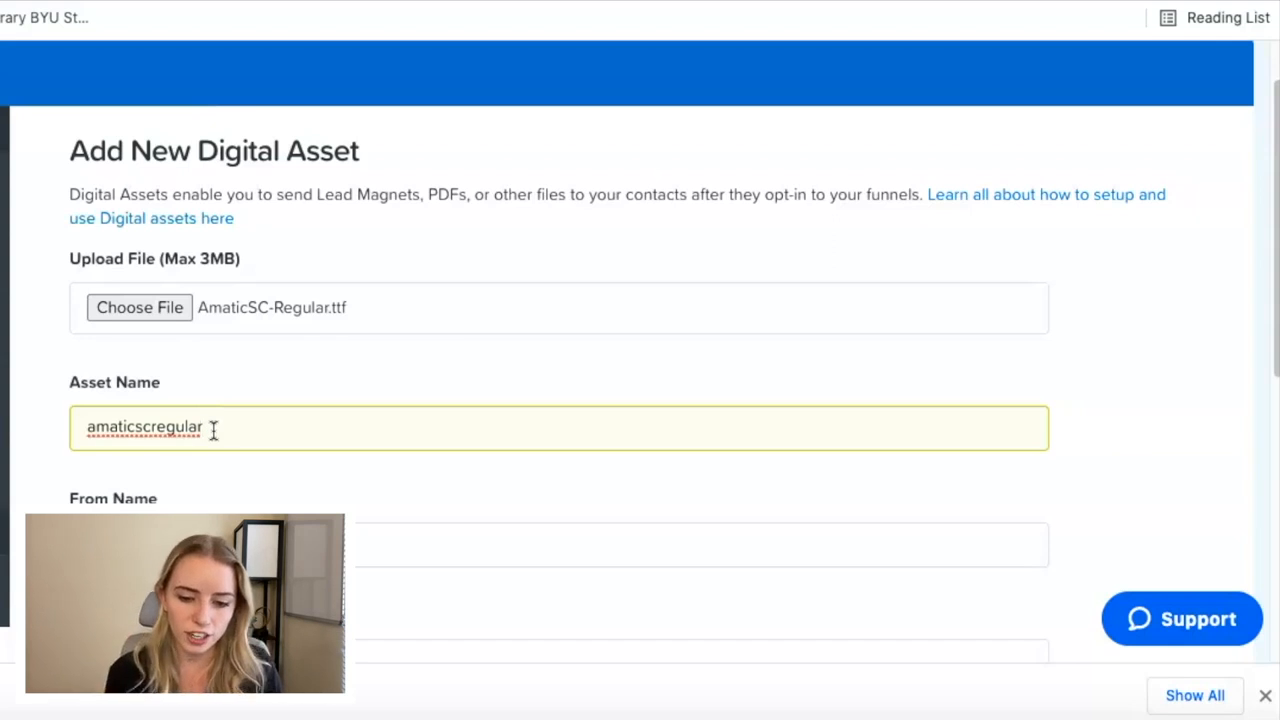
{"action": "scroll", "coordinate": [110, 505], "scroll_direction": "down", "scroll_amount": 3}
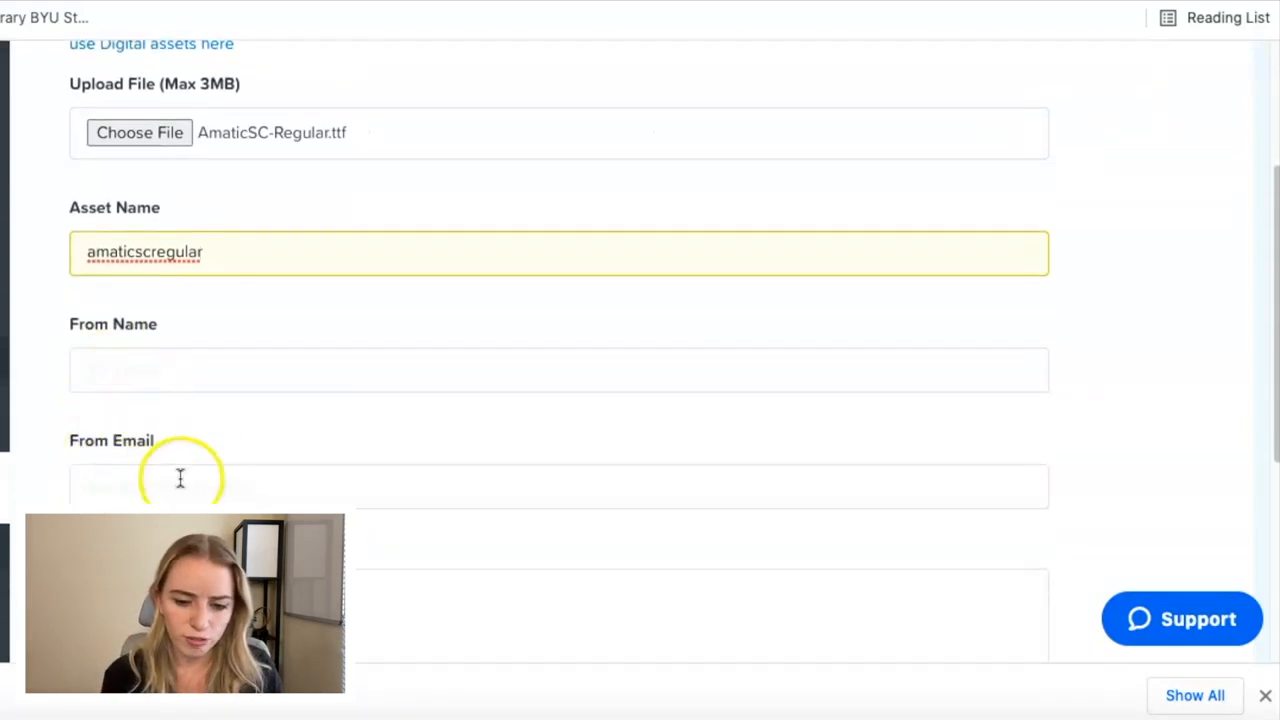
{"action": "scroll", "coordinate": [177, 477], "scroll_direction": "down", "scroll_amount": 2}
{"action": "scroll", "coordinate": [136, 483], "scroll_direction": "down", "scroll_amount": 2}
{"action": "scroll", "coordinate": [559, 360], "scroll_direction": "down", "scroll_amount": 2}
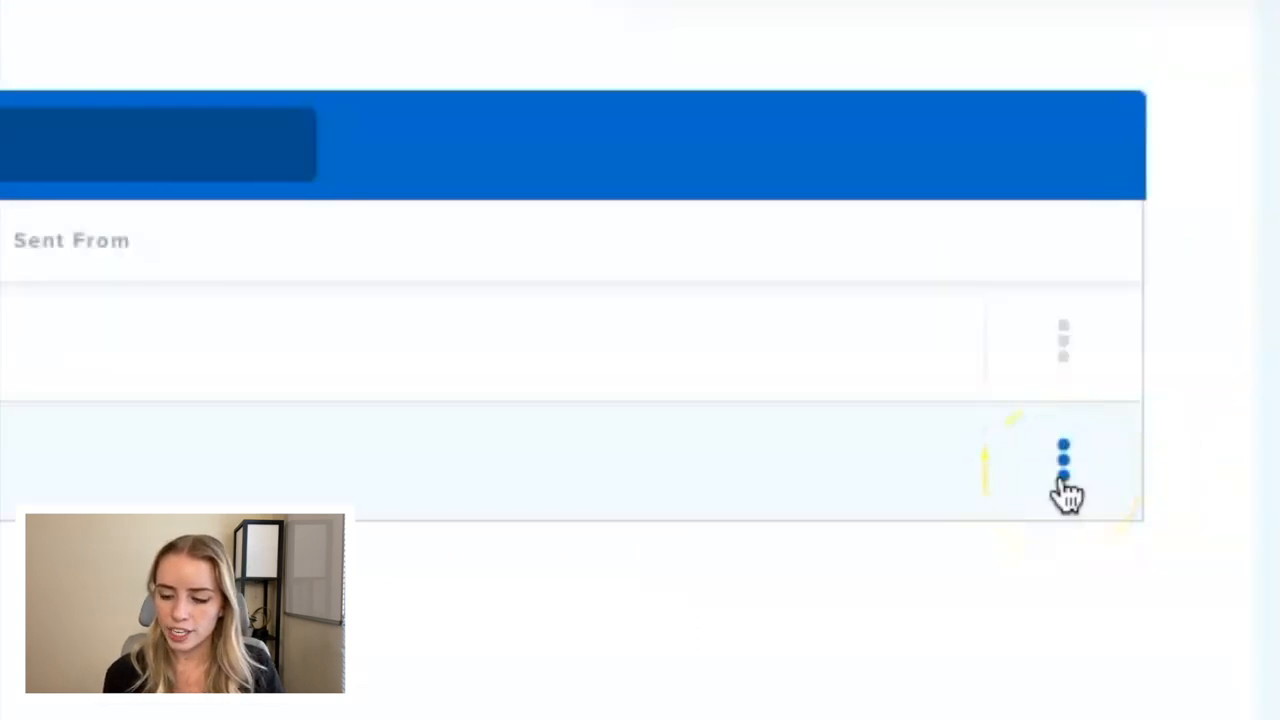
Copy the asset path of the amaticscregular font and return to the page editor.
{"action": "left_click", "coordinate": [1065, 490]}
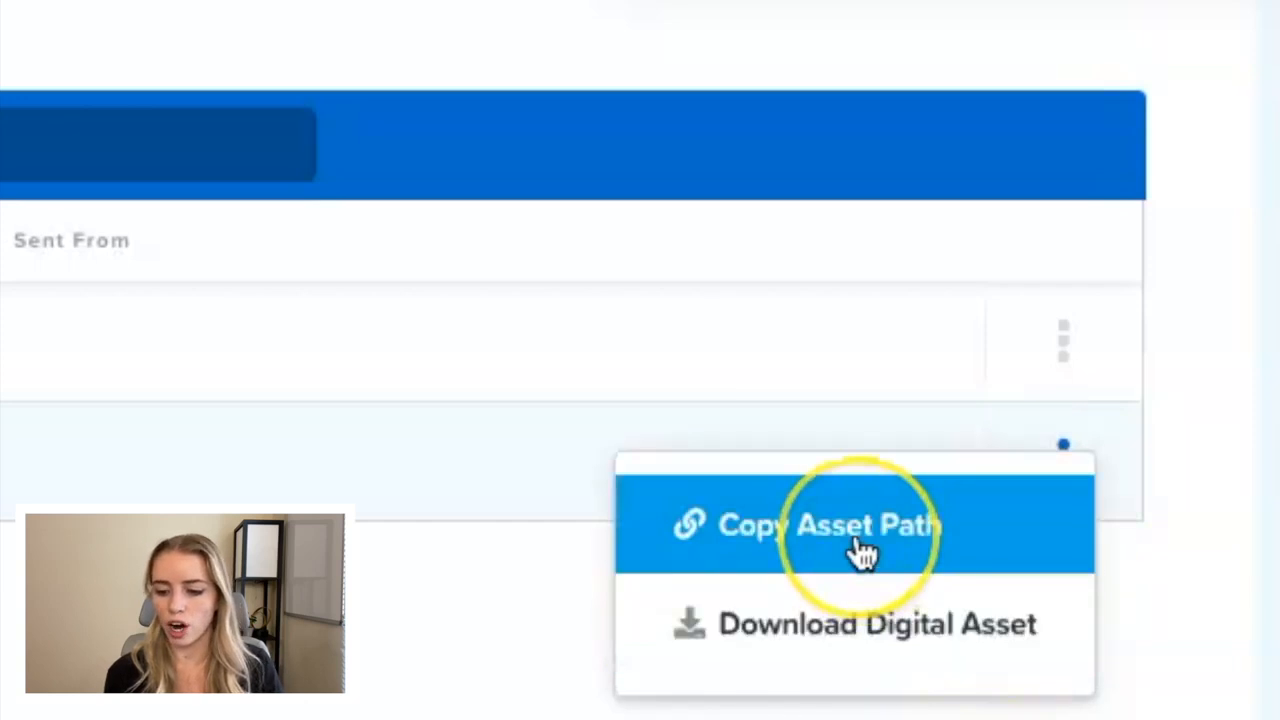
{"action": "left_click", "coordinate": [758, 547]}
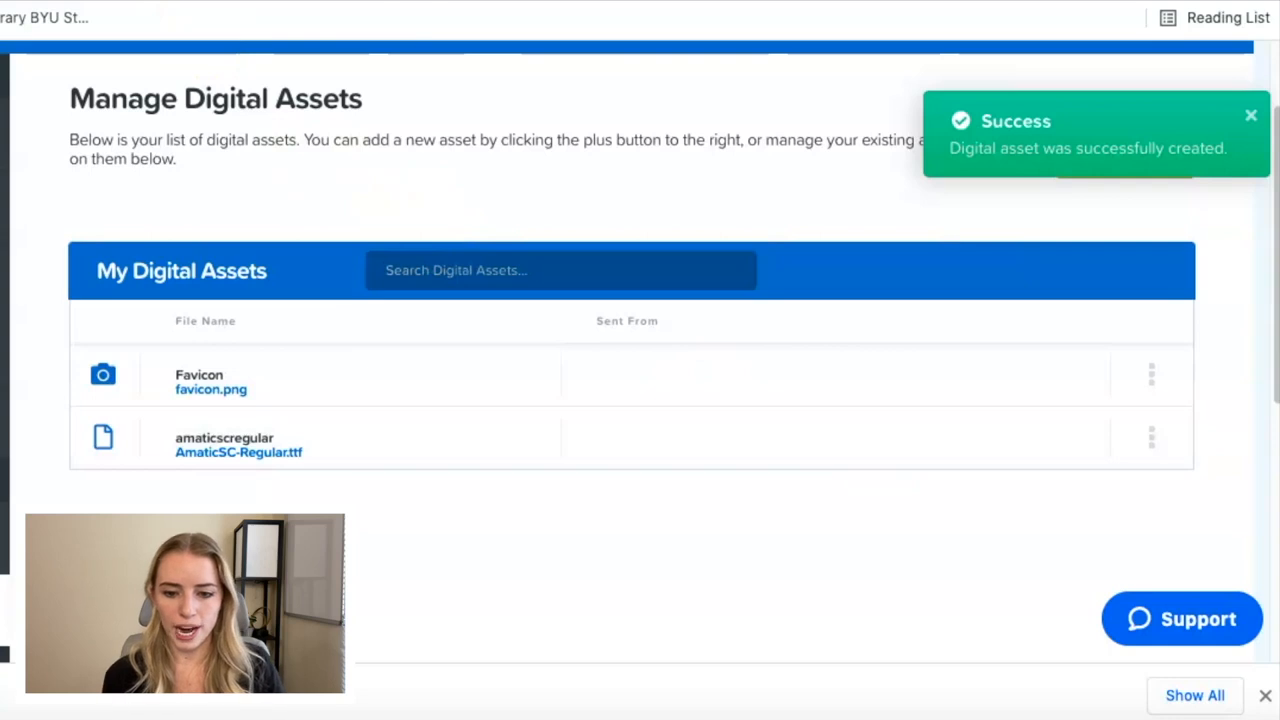
{"action": "left_click", "coordinate": [190, 2]}
{"action": "mouse_move", "coordinate": [236, 77]}
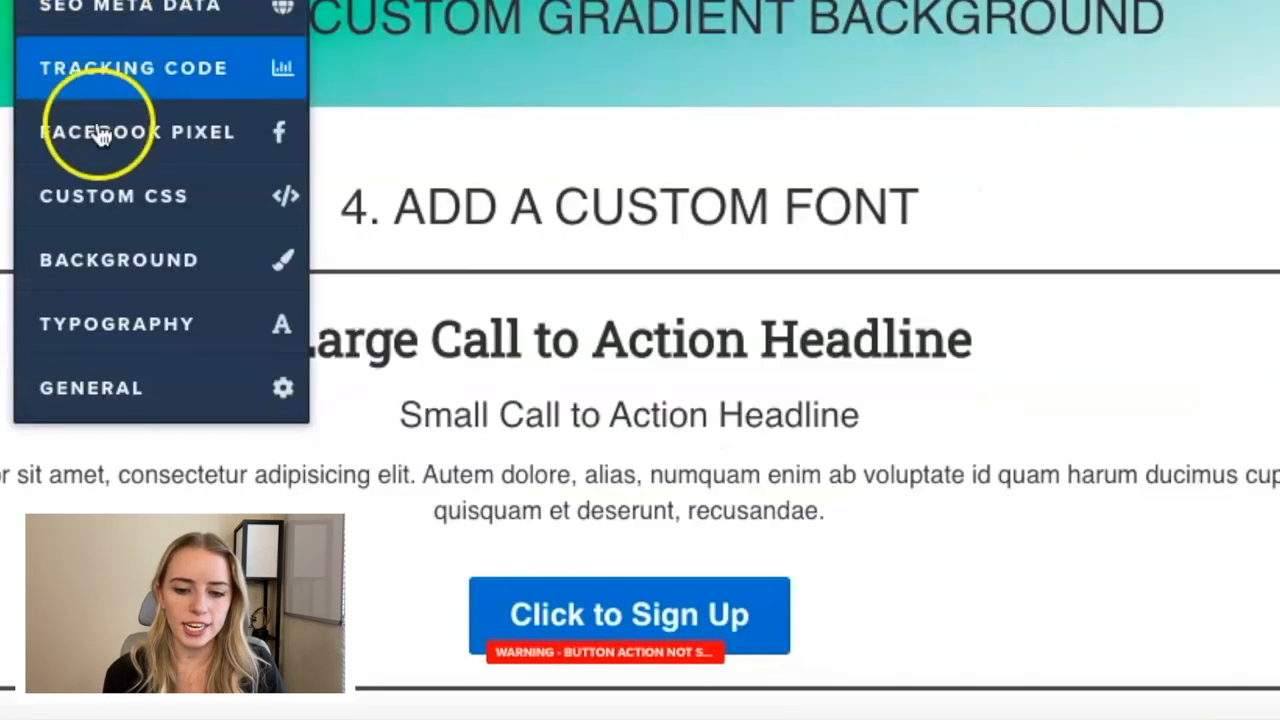
{"action": "left_click", "coordinate": [104, 200]}
{"action": "left_click", "coordinate": [171, 449]}
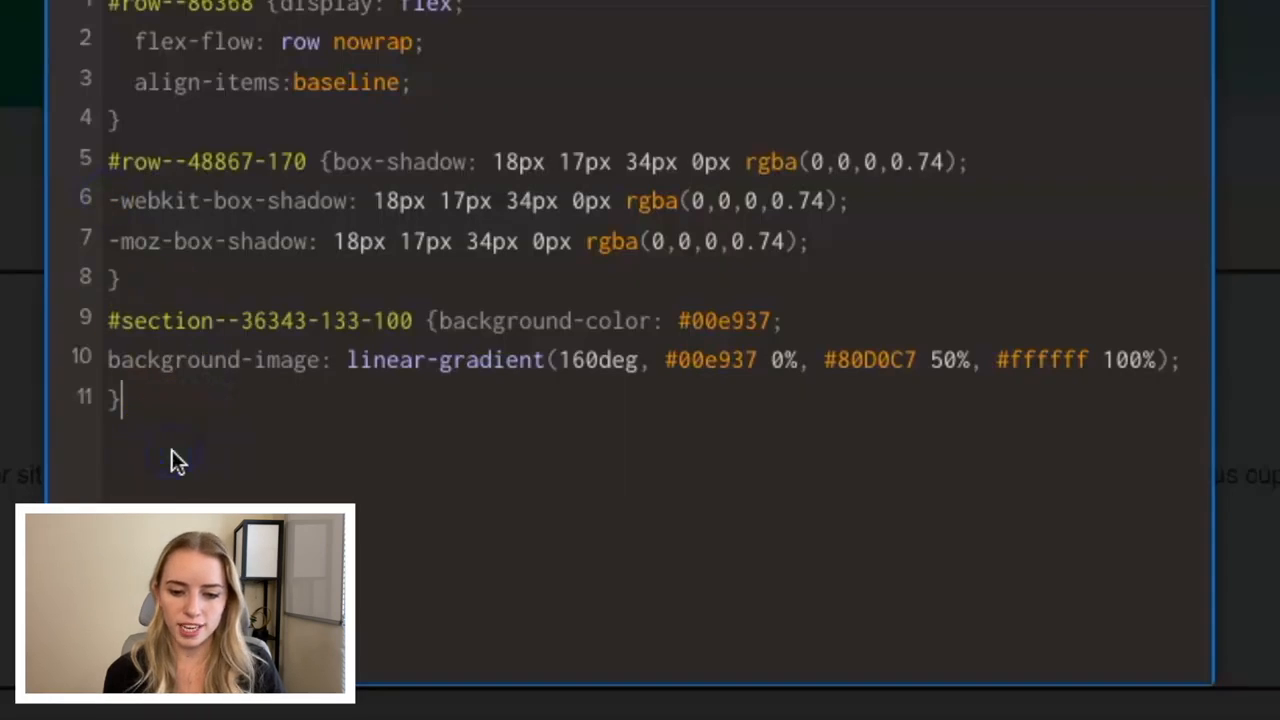
{"action": "key", "text": "Return"}
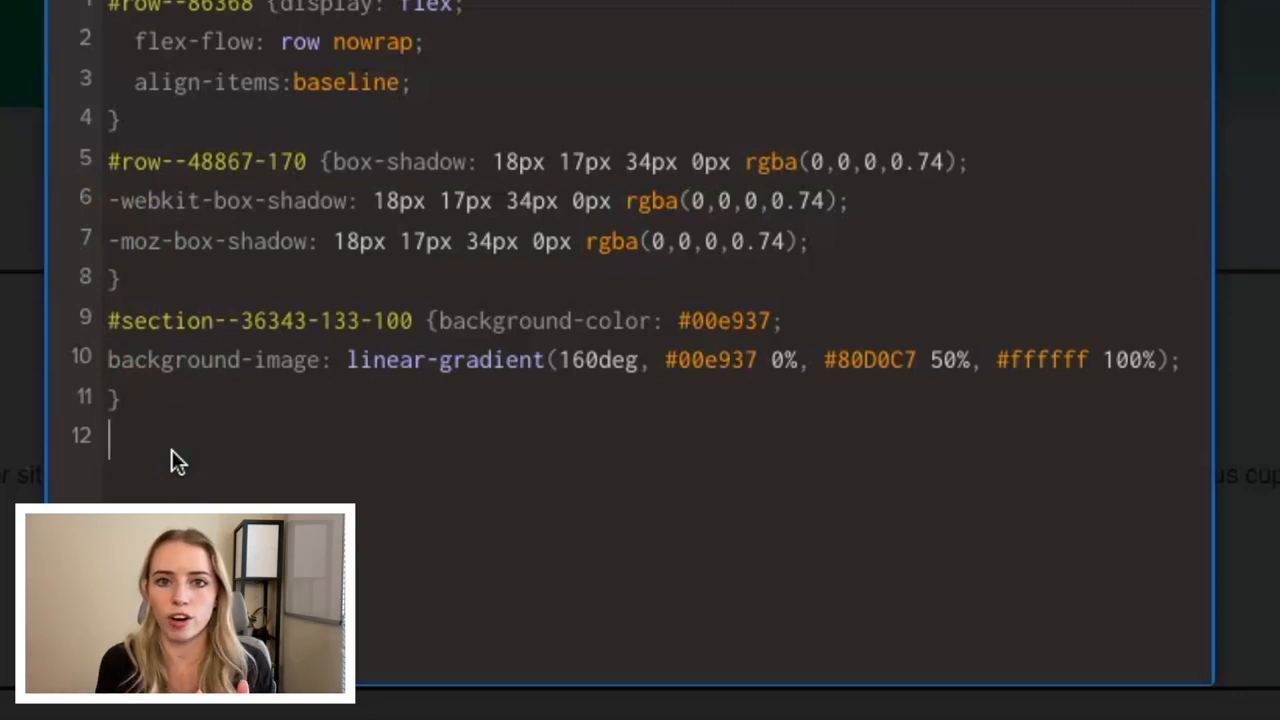
{"action": "type", "text": "@font"}
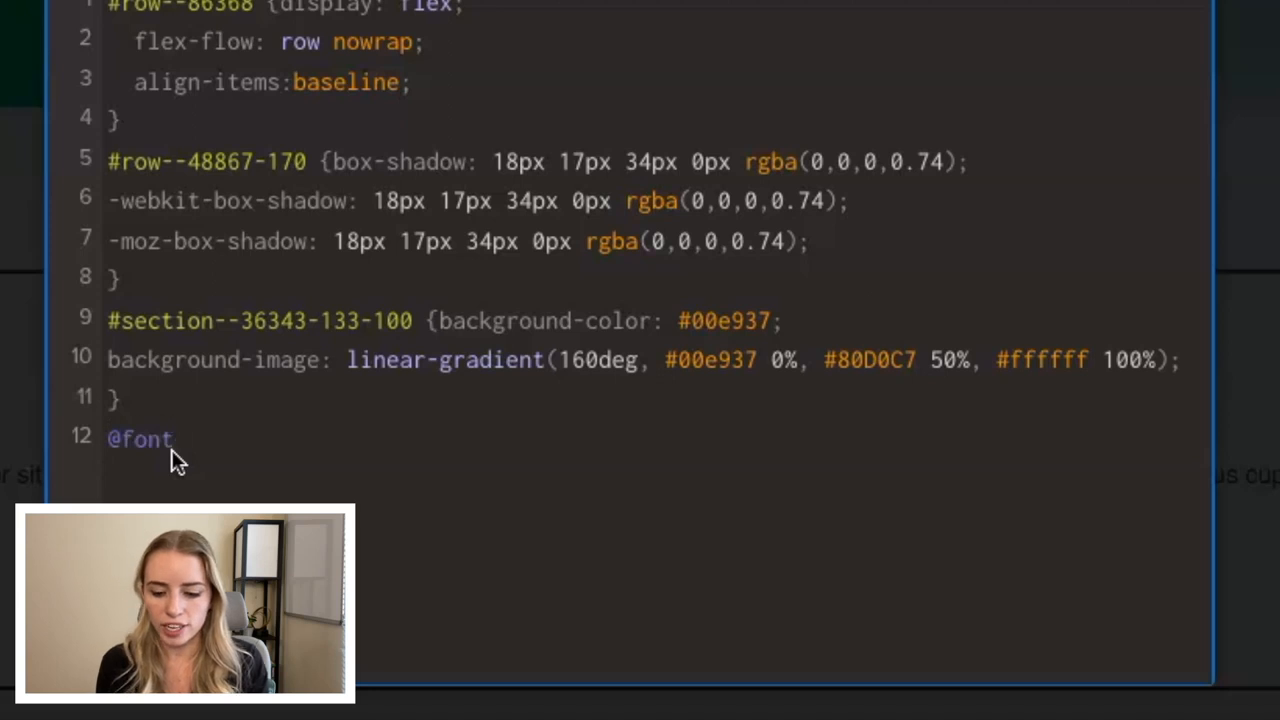
{"action": "type", "text": "-family {"}
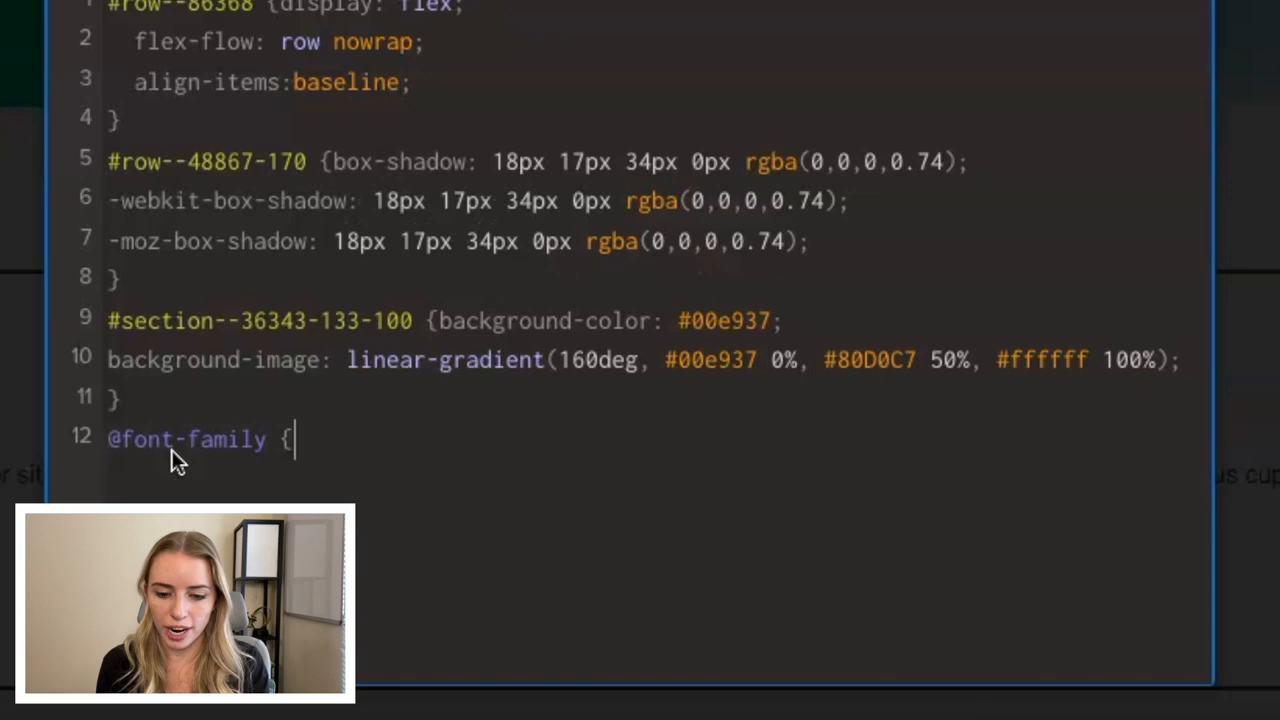
{"action": "key", "text": "Return"}
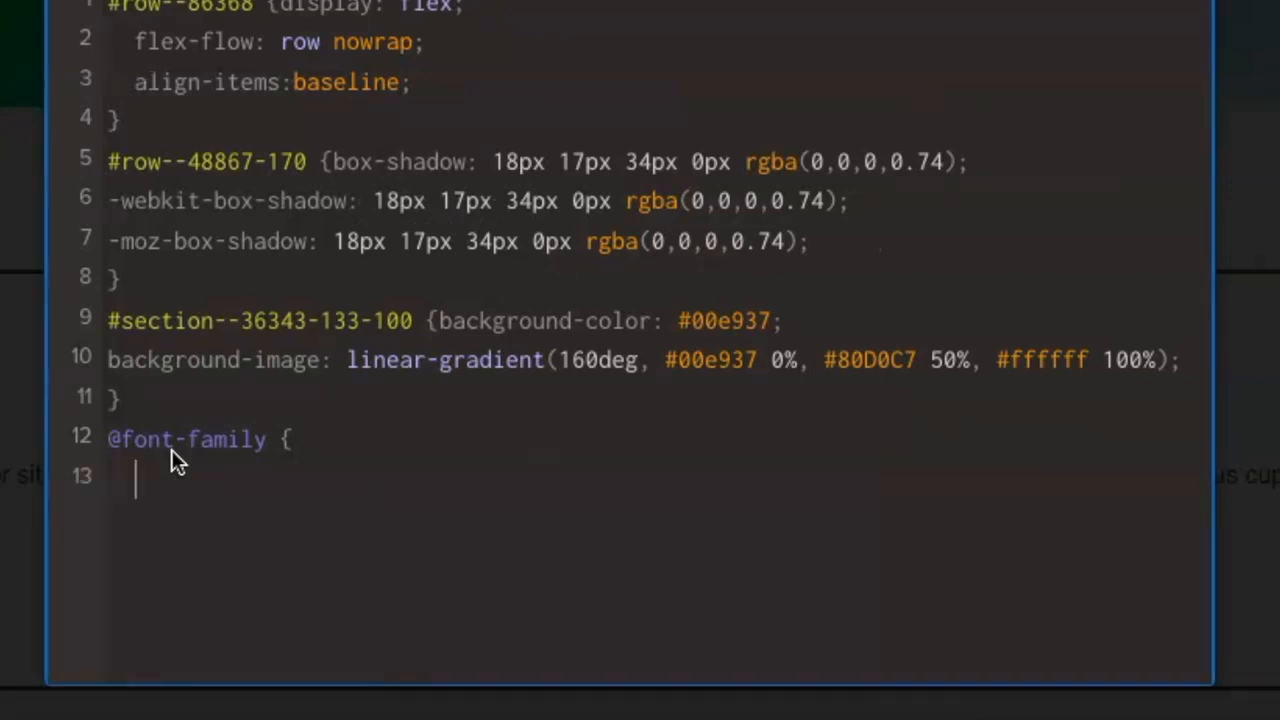
Add the declaration font-family: 'amaticscregular'; inside the new font rule.
{"action": "type", "text": "font-family: "}
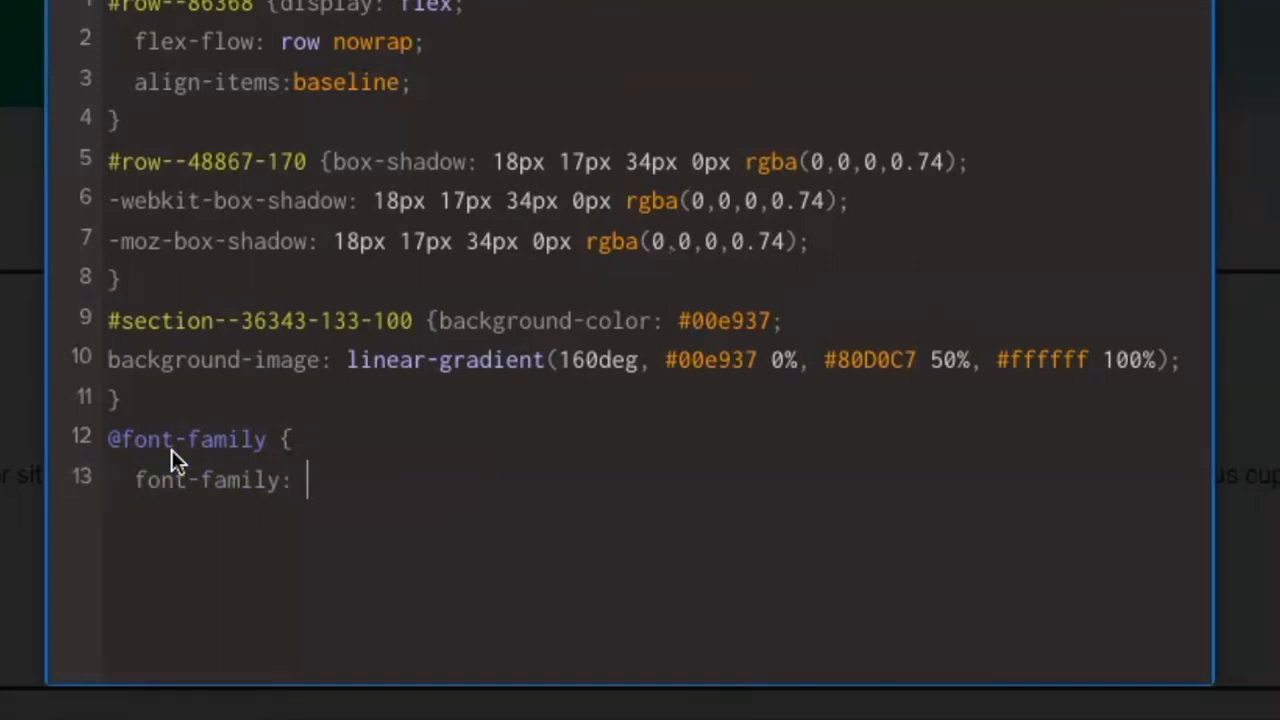
{"action": "type", "text": "'"}
{"action": "type", "text": "amatics"}
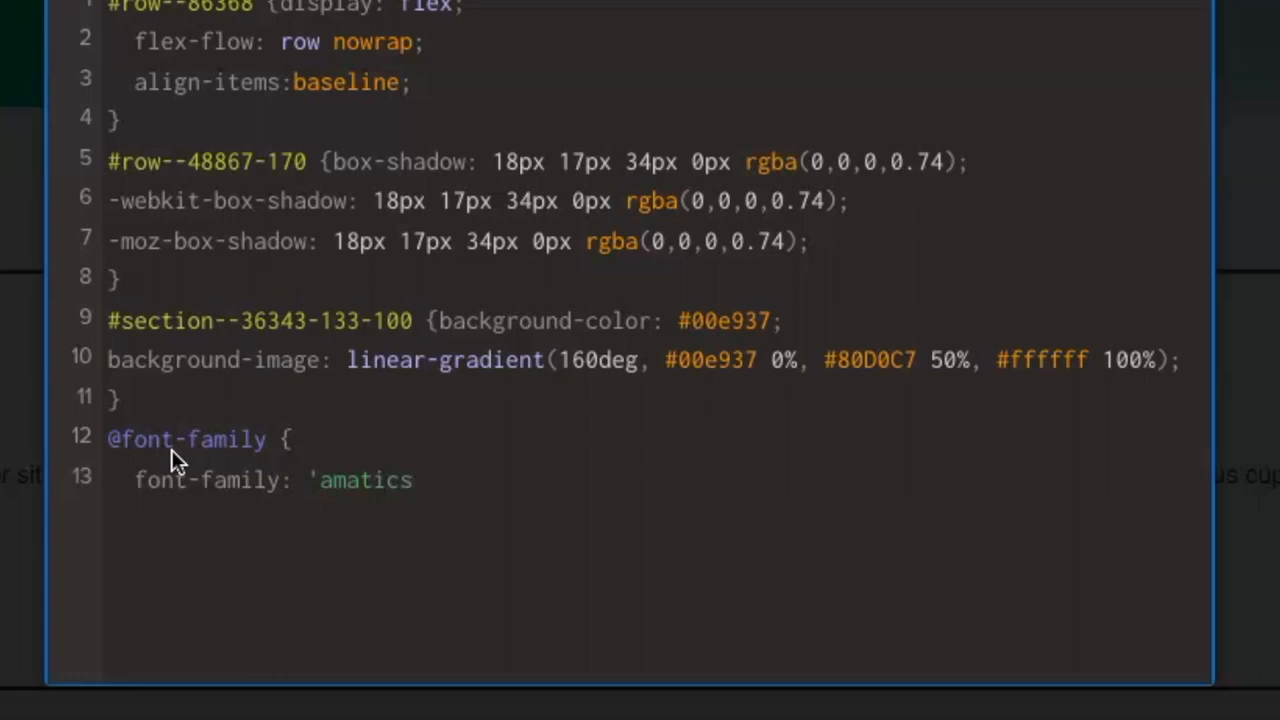
{"action": "type", "text": "cregular"}
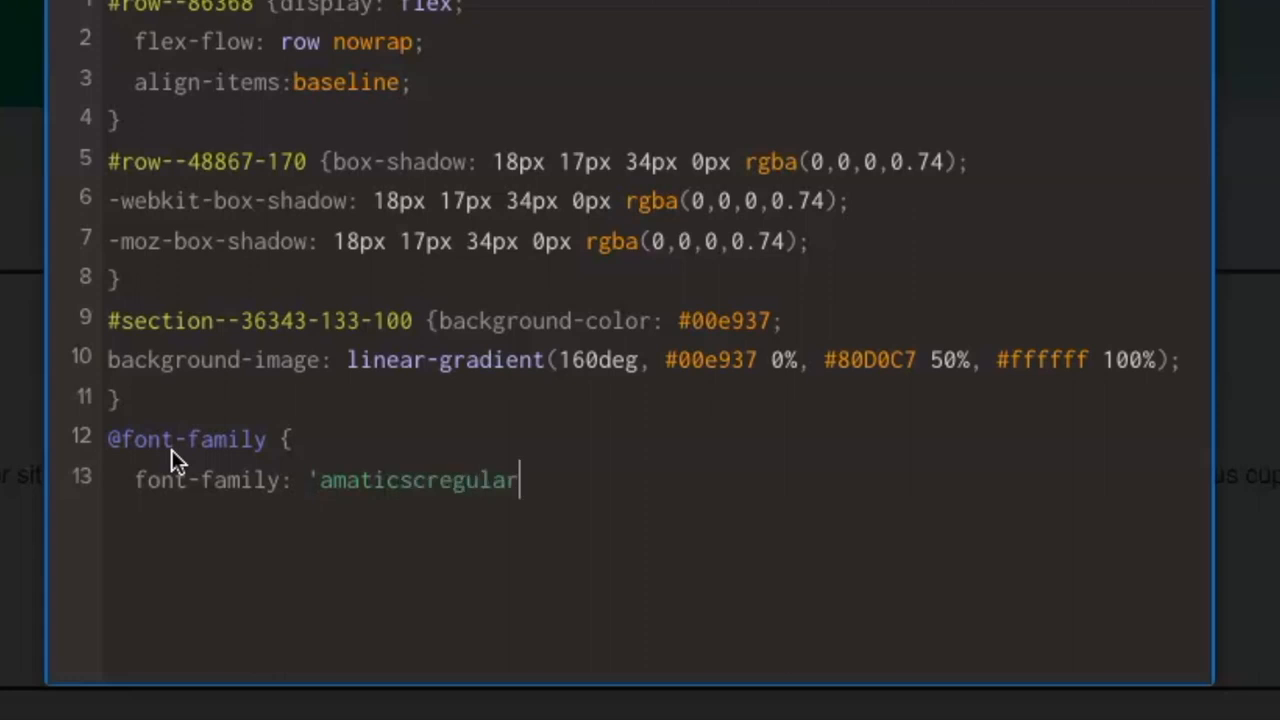
{"action": "type", "text": "';"}
Add a src: url('…') declaration with the copied AmaticSC-Regular.ttf asset path to the font rule and close the rule with a brace.
{"action": "key", "text": "Return"}
{"action": "type", "text": "src"}
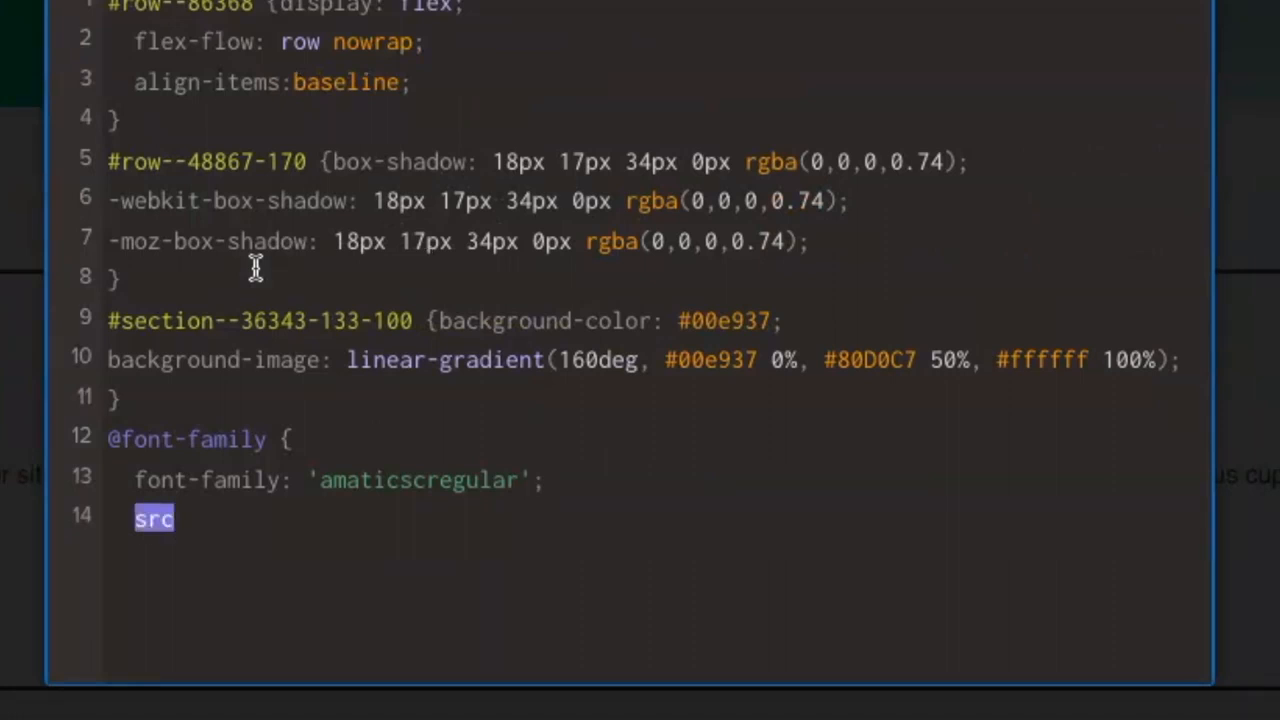
{"action": "type", "text": ": url ('"}
{"action": "type", "text": "https://d2saw6je89goi1.cloudfront.net/uploads/digital_asset/file/973924/AmaticSC-Regular.ttf"}
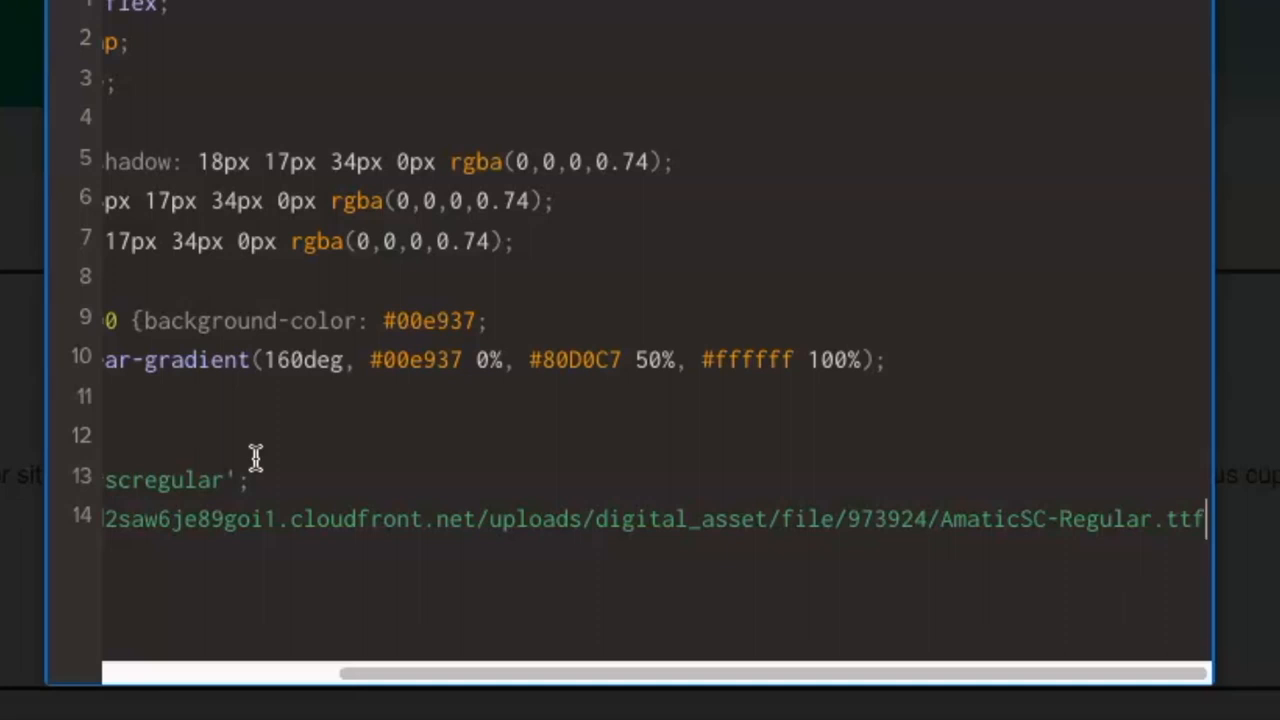
{"action": "type", "text": "'"}
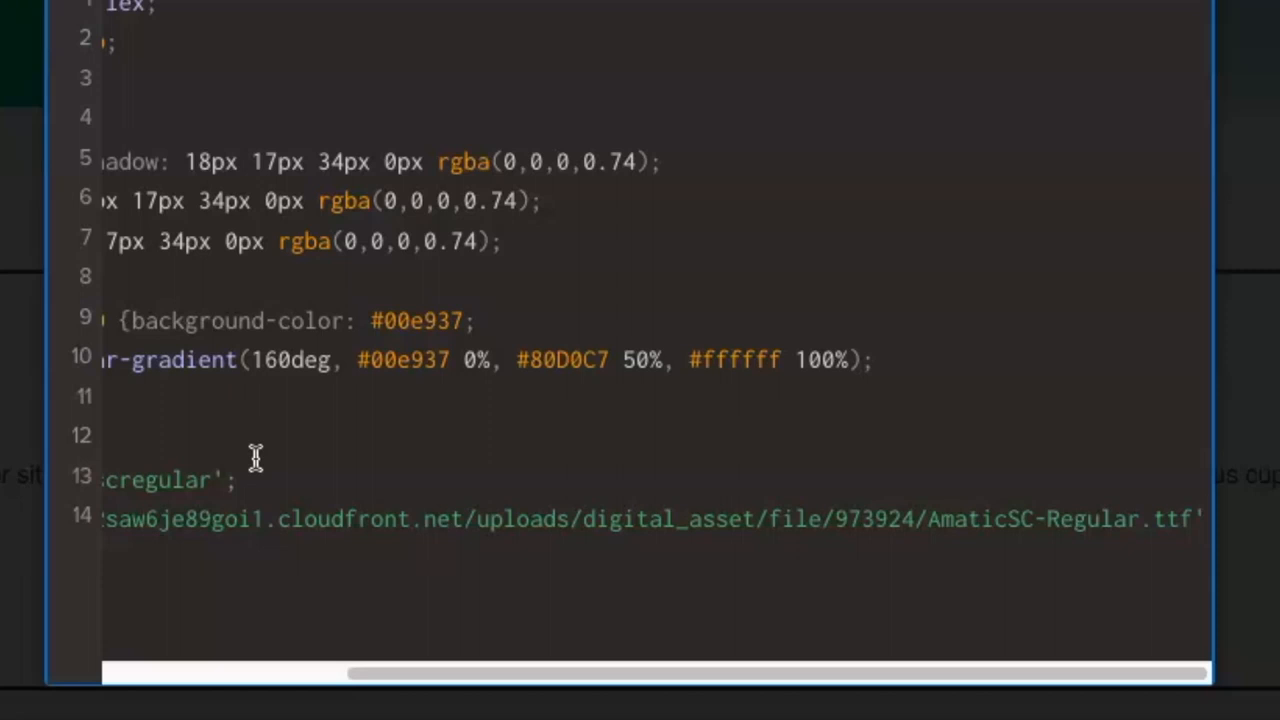
{"action": "type", "text": ")"}
{"action": "key", "text": "BackSpace"}
{"action": "type", "text": ")"}
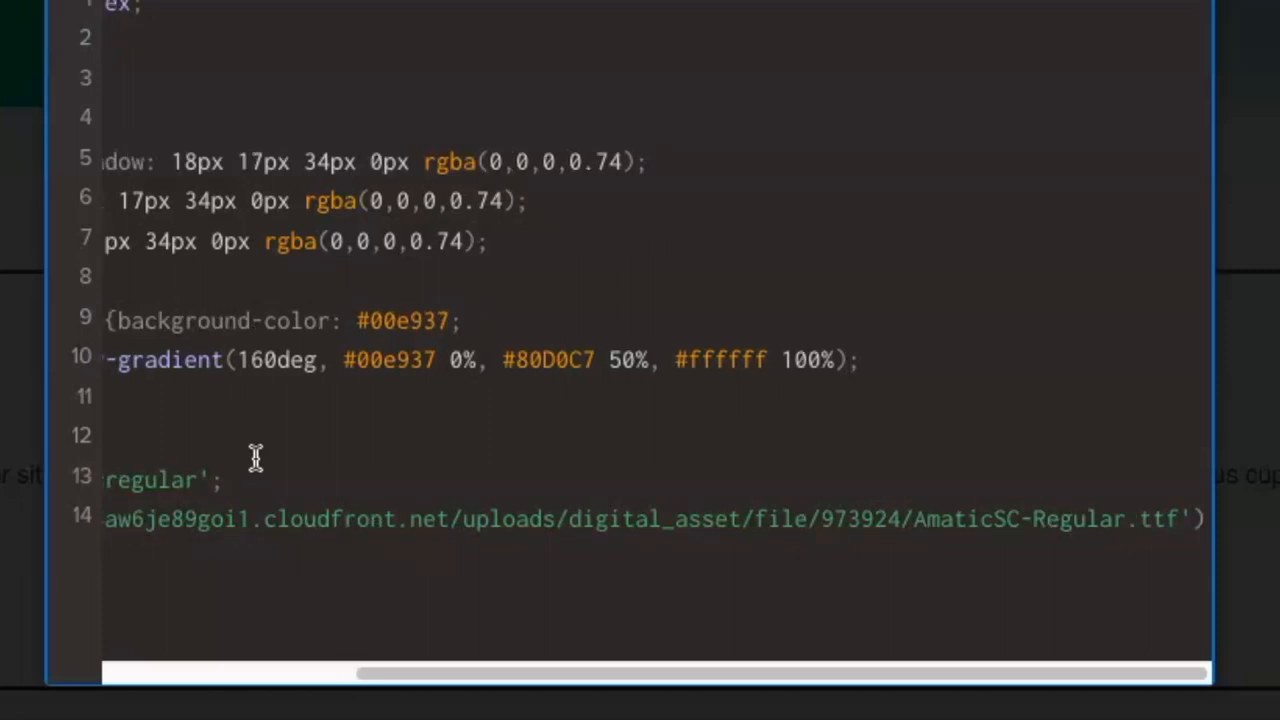
{"action": "key", "text": "Return"}
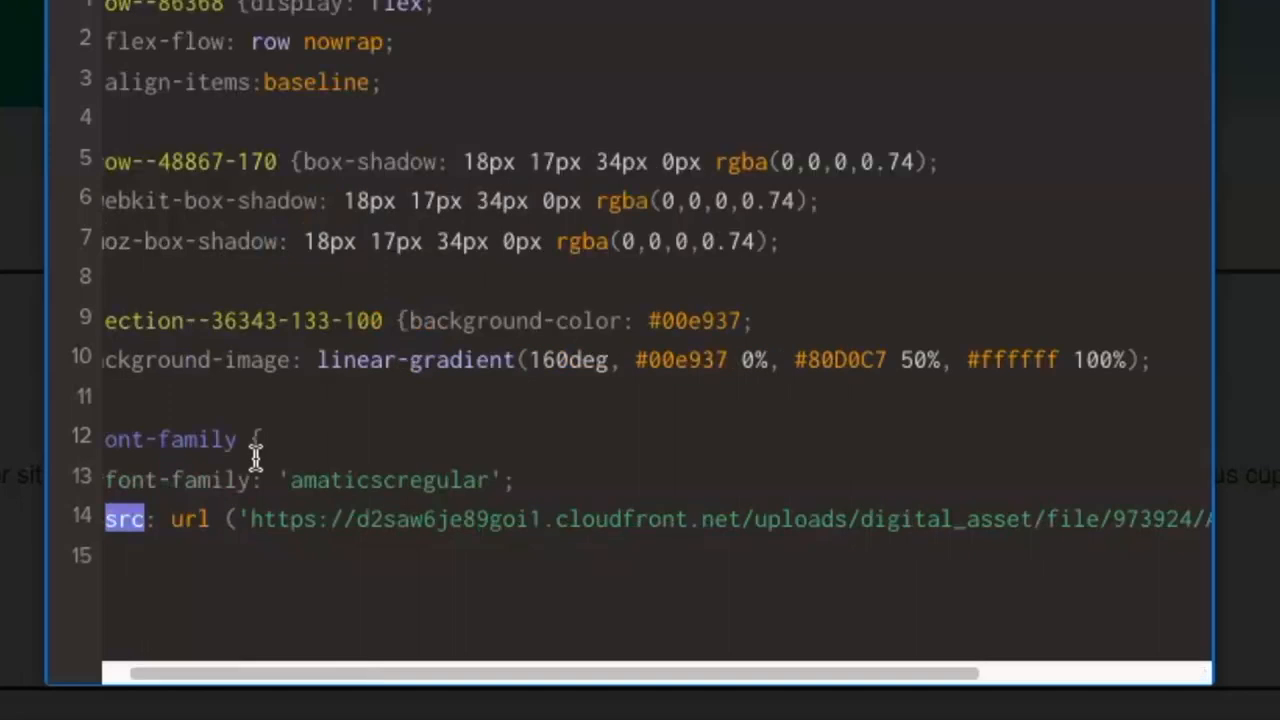
{"action": "type", "text": "}"}
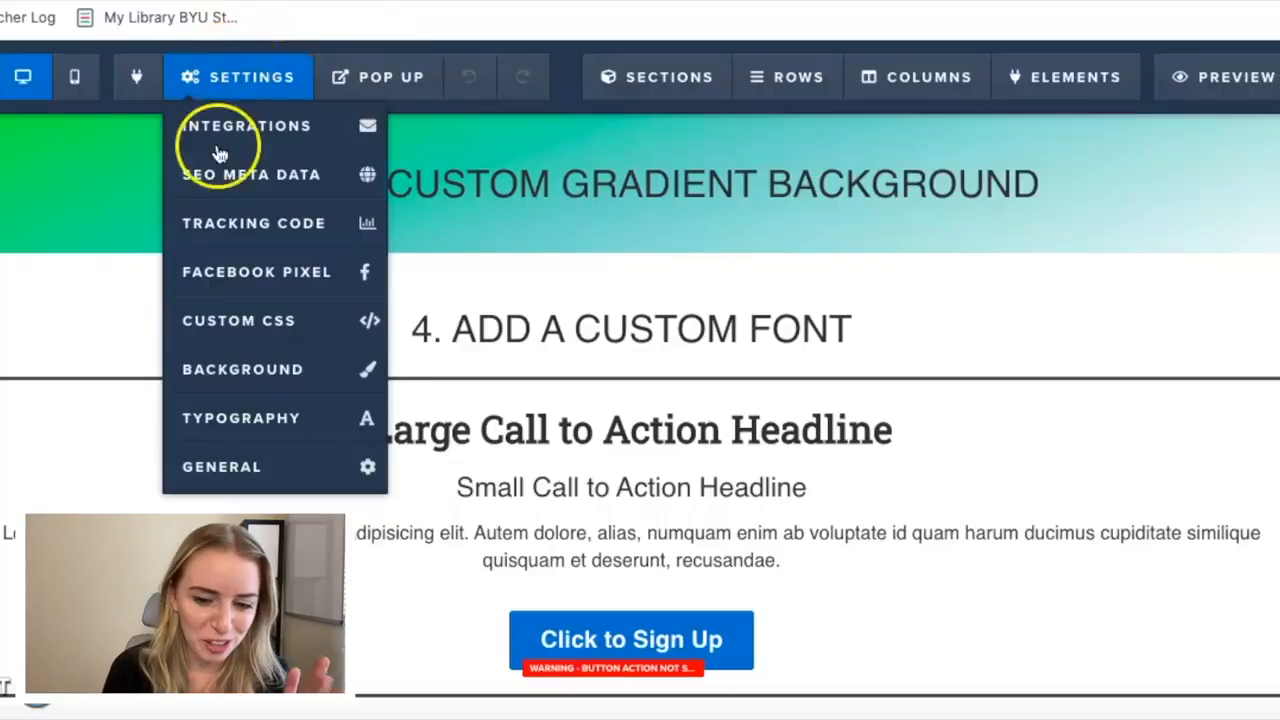
{"action": "left_click", "coordinate": [252, 320]}
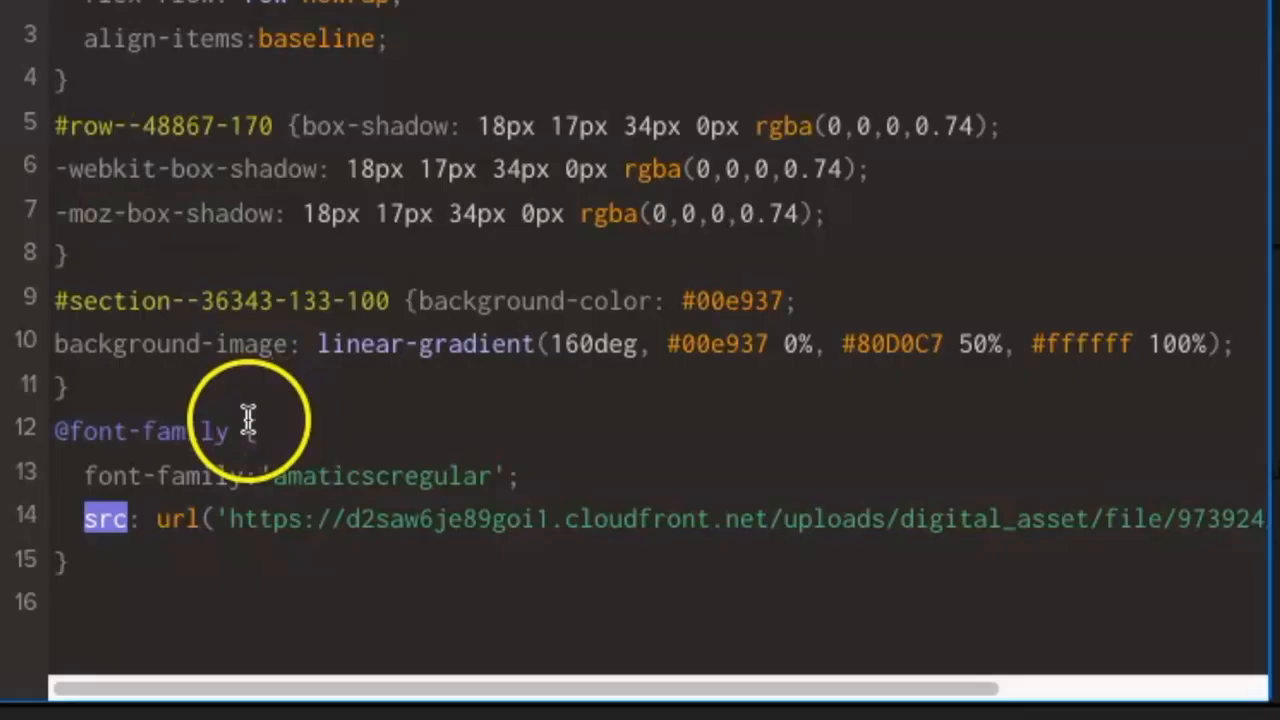
{"action": "left_click_drag", "start_coordinate": [229, 428], "coordinate": [162, 428]}
{"action": "key", "text": "Delete"}
{"action": "key", "text": "Delete"}
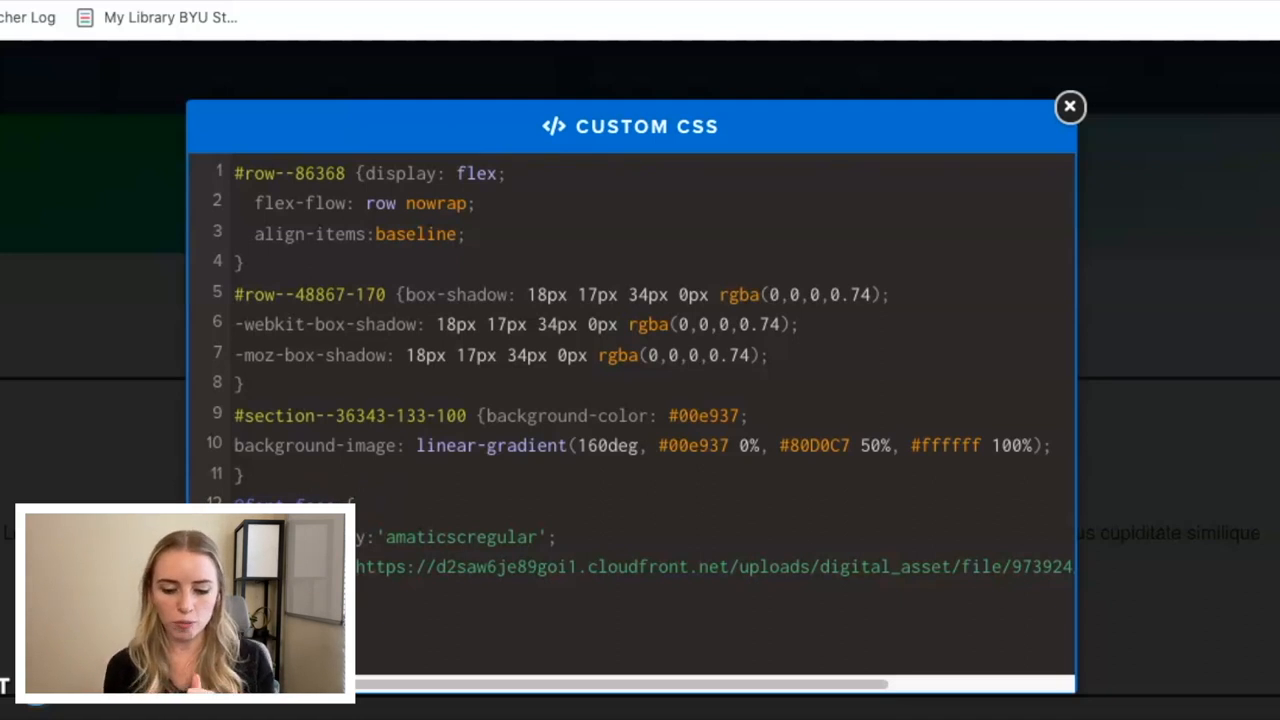
Switch to the CUSTOM FONT CSS note and copy the heading selector .hsSize3.
{"action": "left_click", "coordinate": [276, 717]}
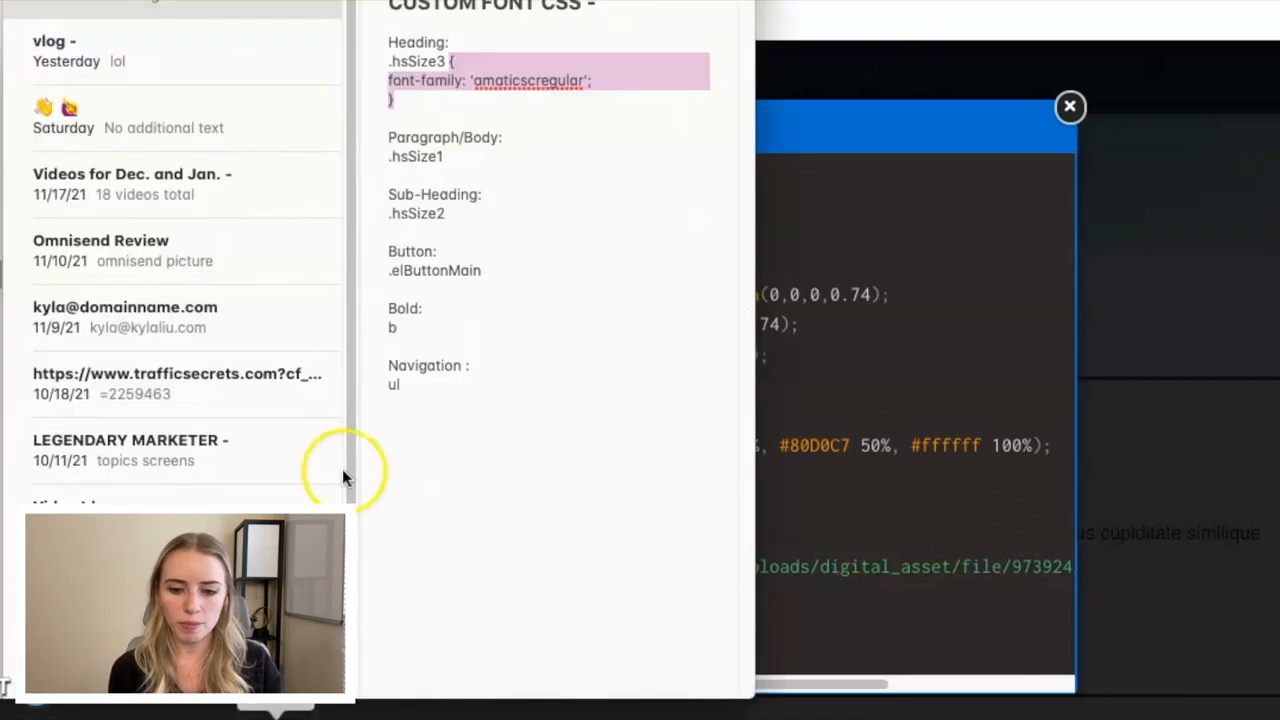
{"action": "left_click", "coordinate": [501, 152]}
{"action": "left_click_drag", "start_coordinate": [500, 0], "coordinate": [500, 28]}
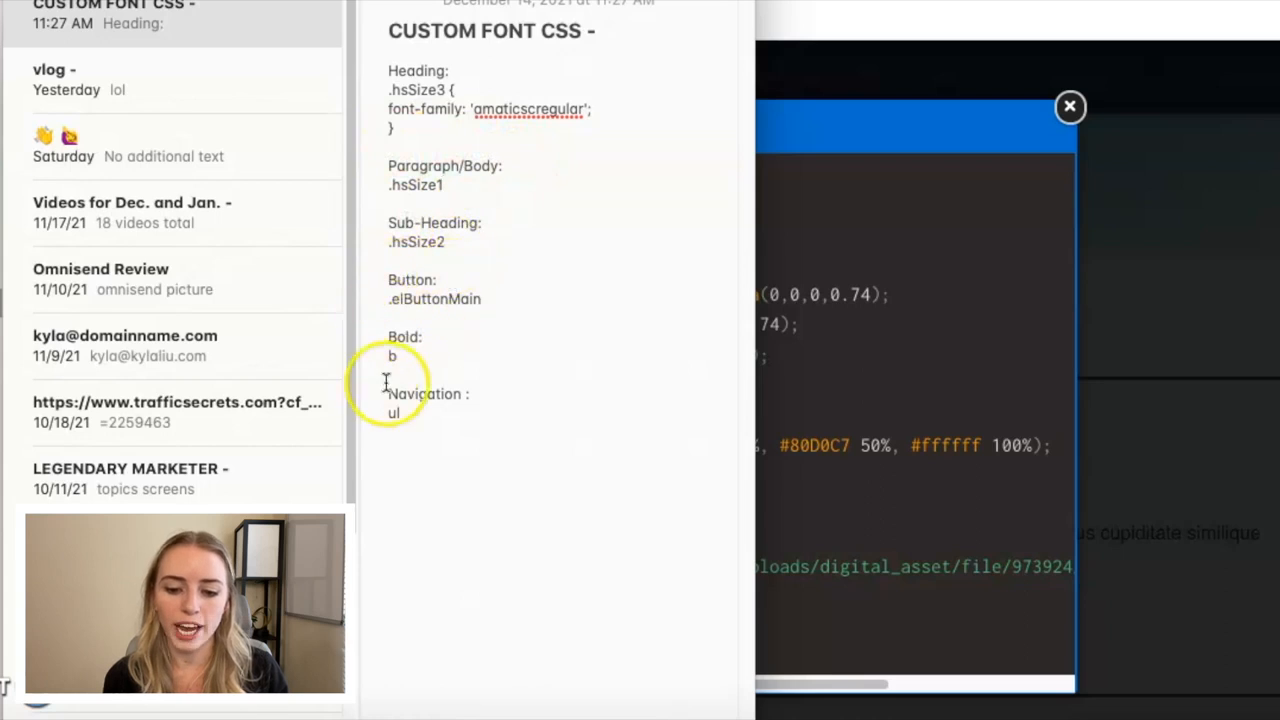
{"action": "double_click", "coordinate": [414, 186]}
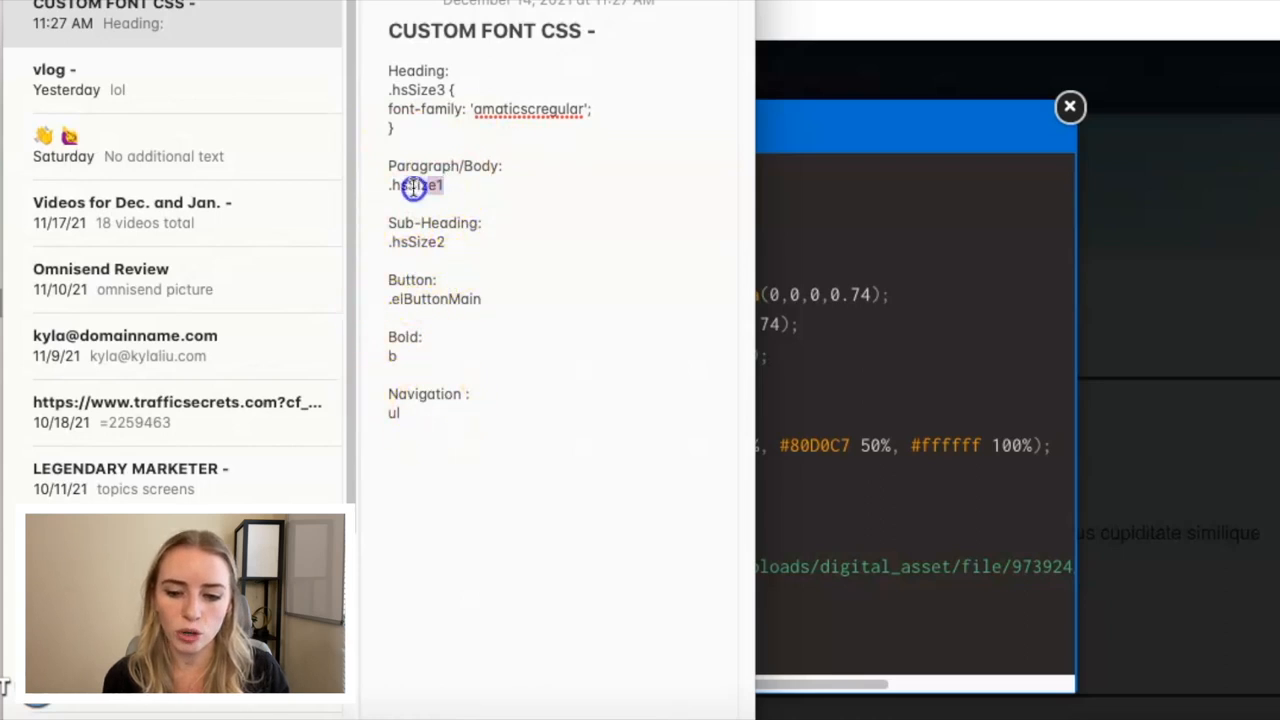
{"action": "left_click", "coordinate": [421, 139]}
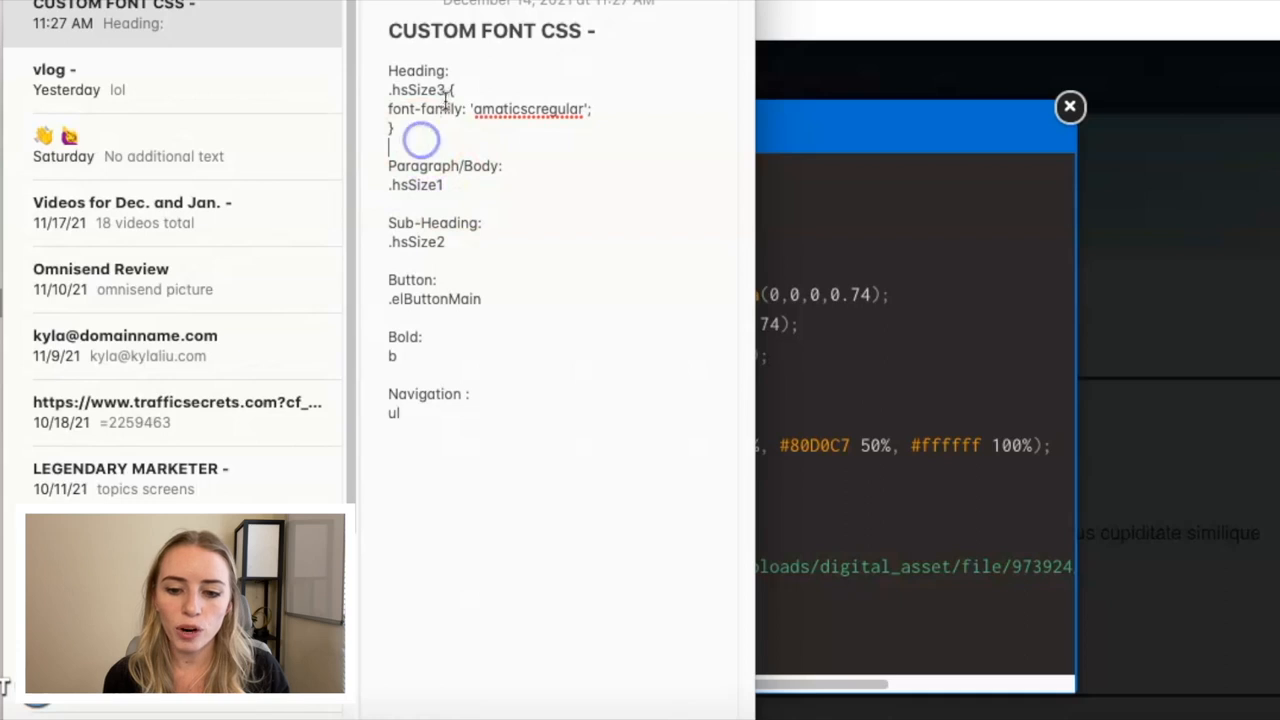
{"action": "left_click_drag", "start_coordinate": [448, 90], "coordinate": [471, 126]}
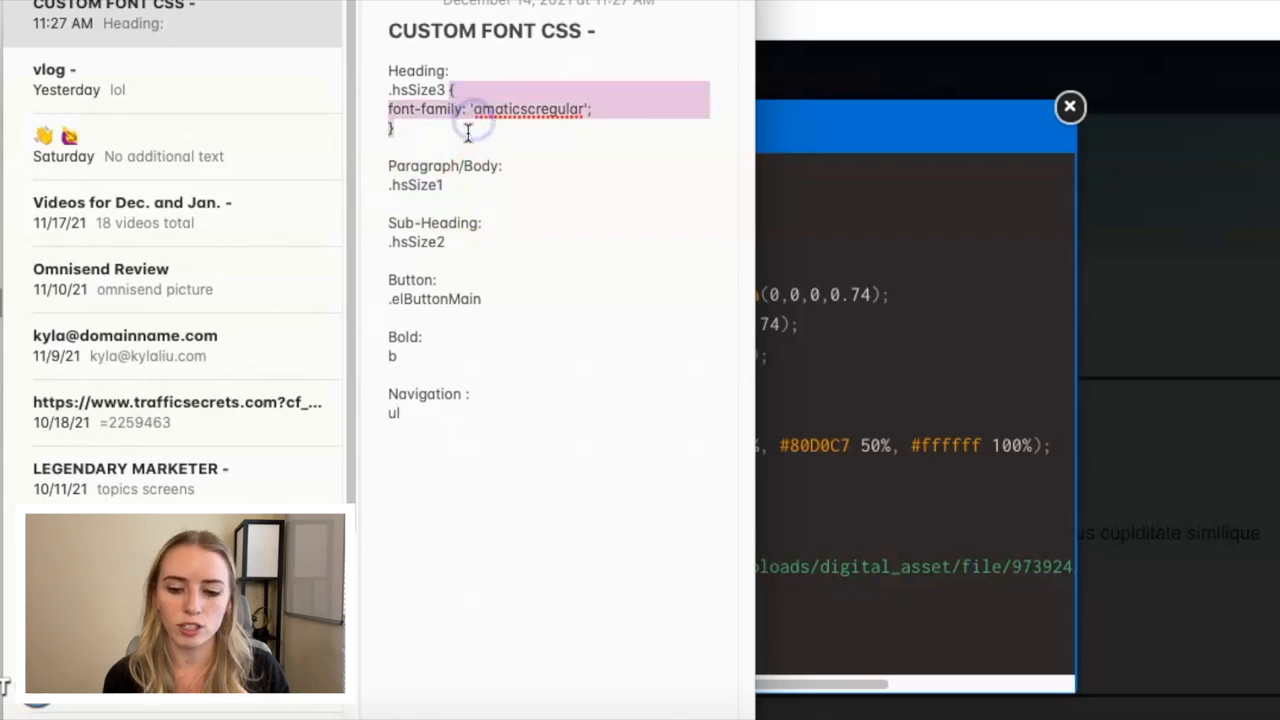
{"action": "left_click", "coordinate": [471, 129]}
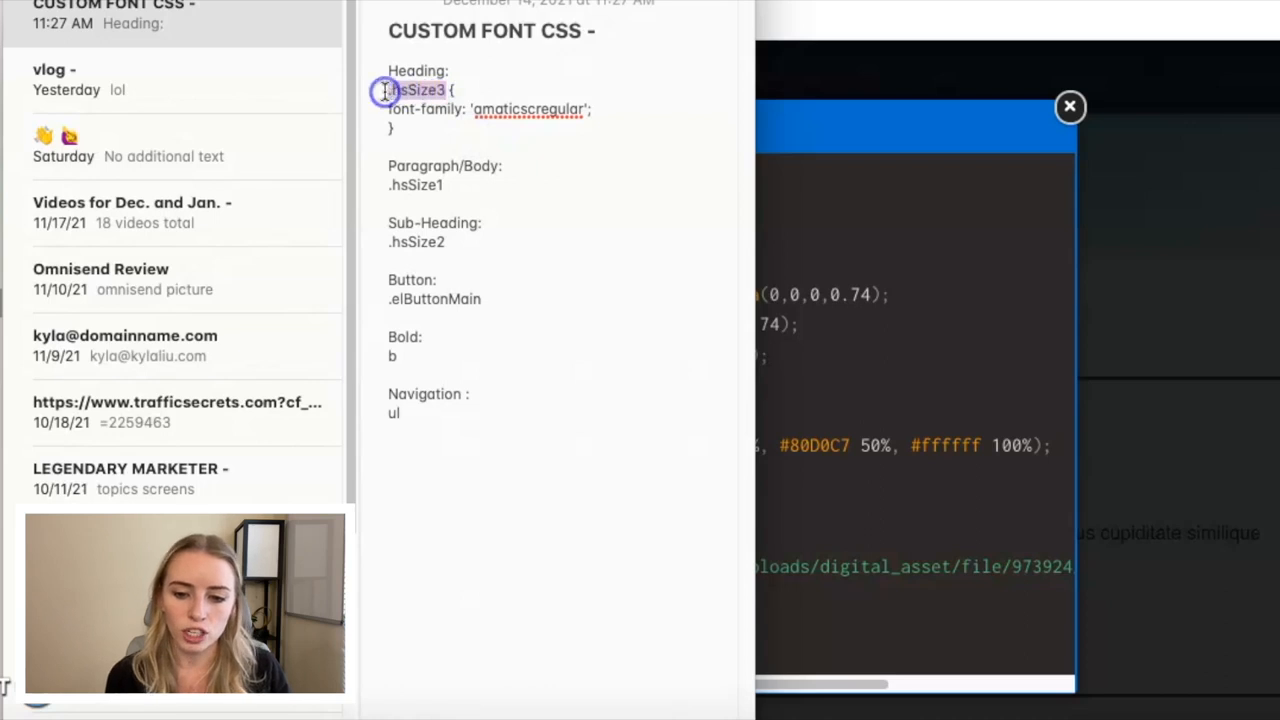
{"action": "left_click", "coordinate": [815, 317]}
{"action": "left_click", "coordinate": [277, 624]}
{"action": "type", "text": ".hsSize3"}
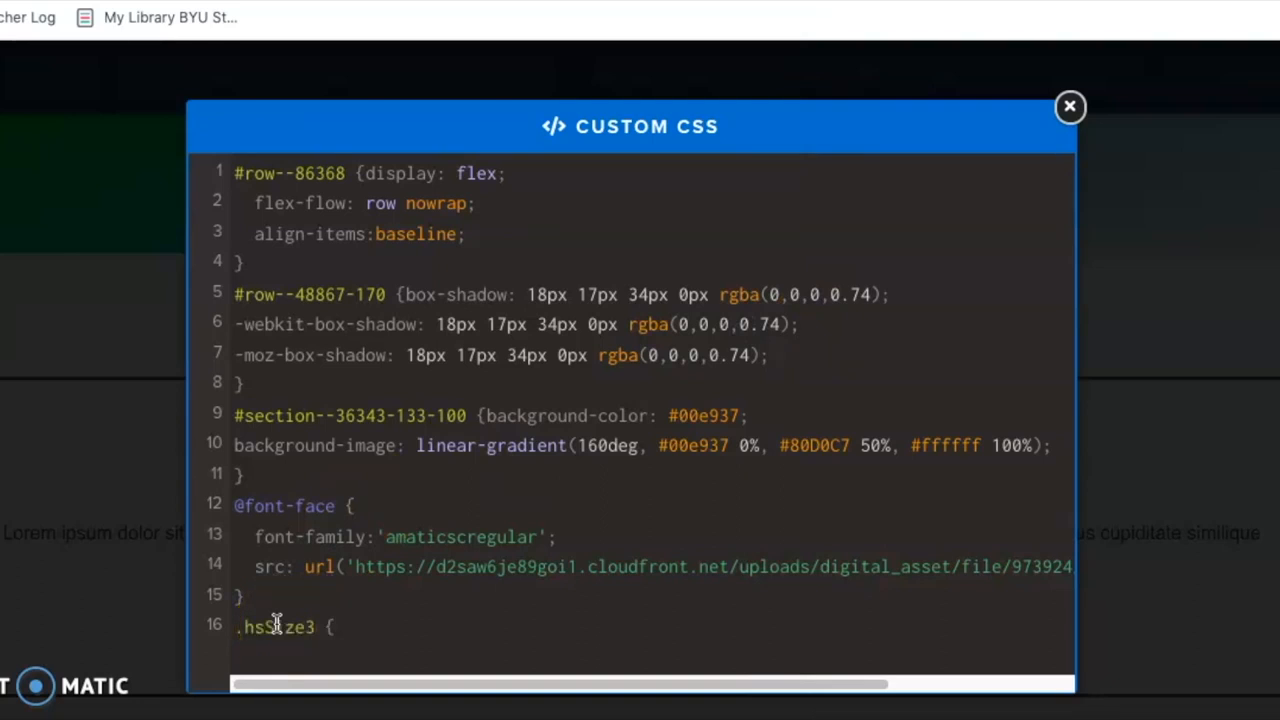
{"action": "type", "text": "{"}
{"action": "key", "text": "Return"}
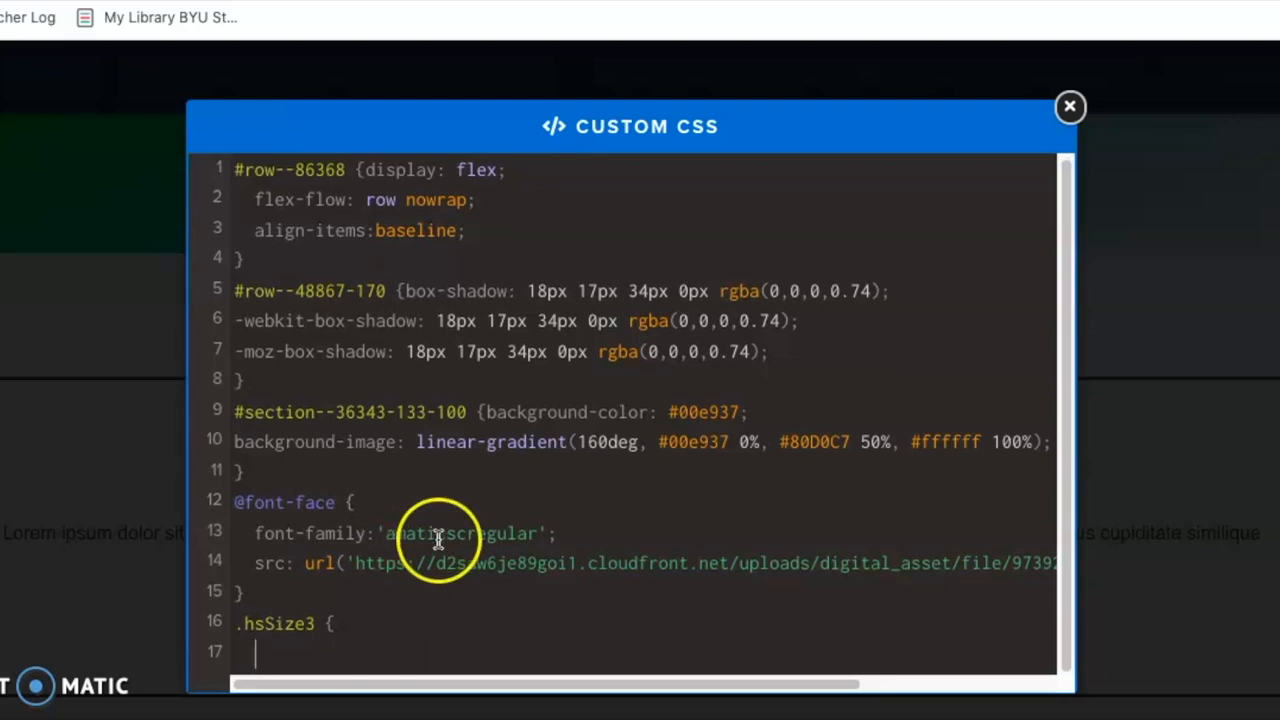
Copy font-family: 'amaticscregular'; and the closing brace from the note and paste them into the .hsSize3 rule.
{"action": "left_click", "coordinate": [275, 712]}
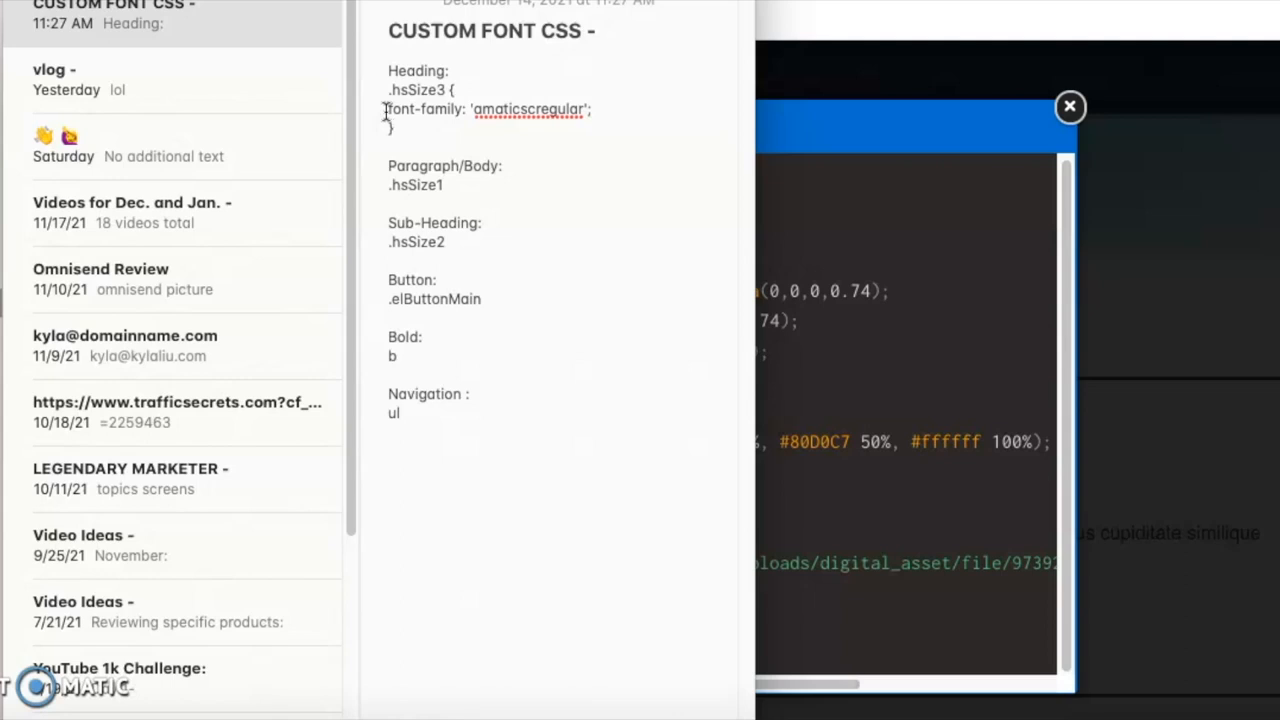
{"action": "double_click", "coordinate": [585, 108]}
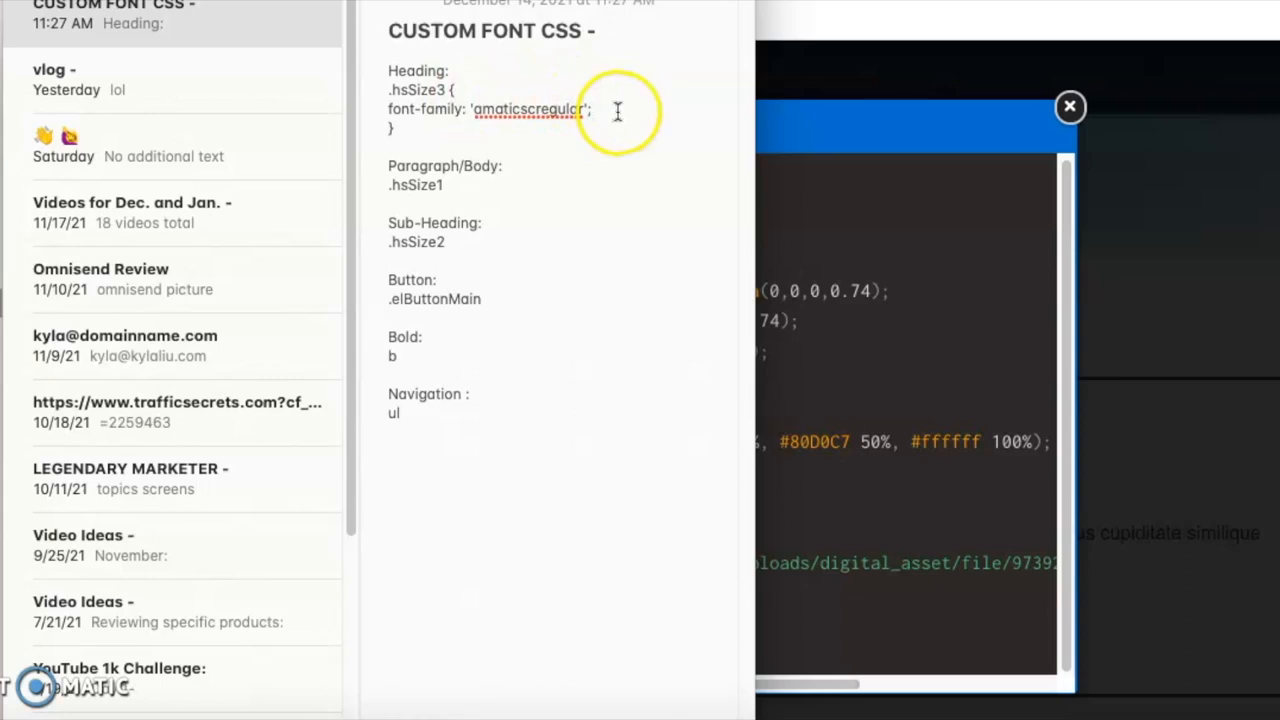
{"action": "left_click", "coordinate": [386, 110]}
{"action": "left_click_drag", "start_coordinate": [386, 110], "coordinate": [605, 125]}
{"action": "key", "text": "ctrl+c"}
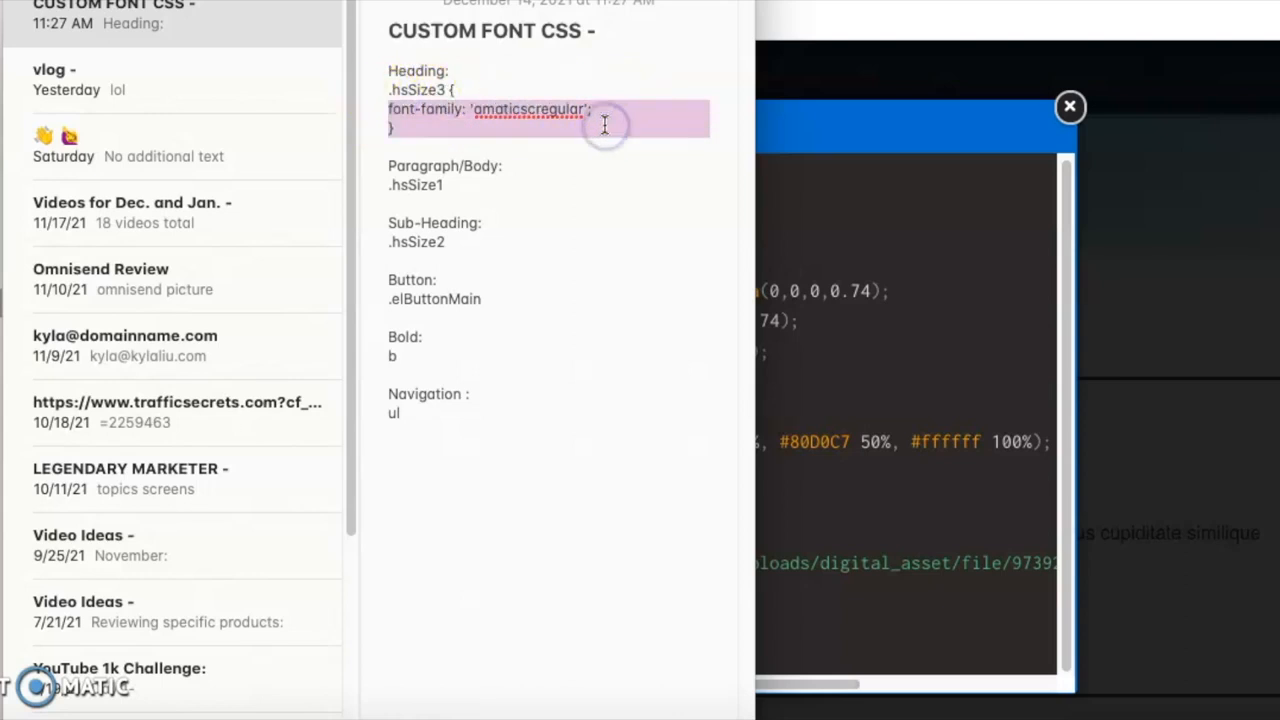
{"action": "left_click", "coordinate": [801, 567]}
{"action": "key", "text": "ctrl+v"}
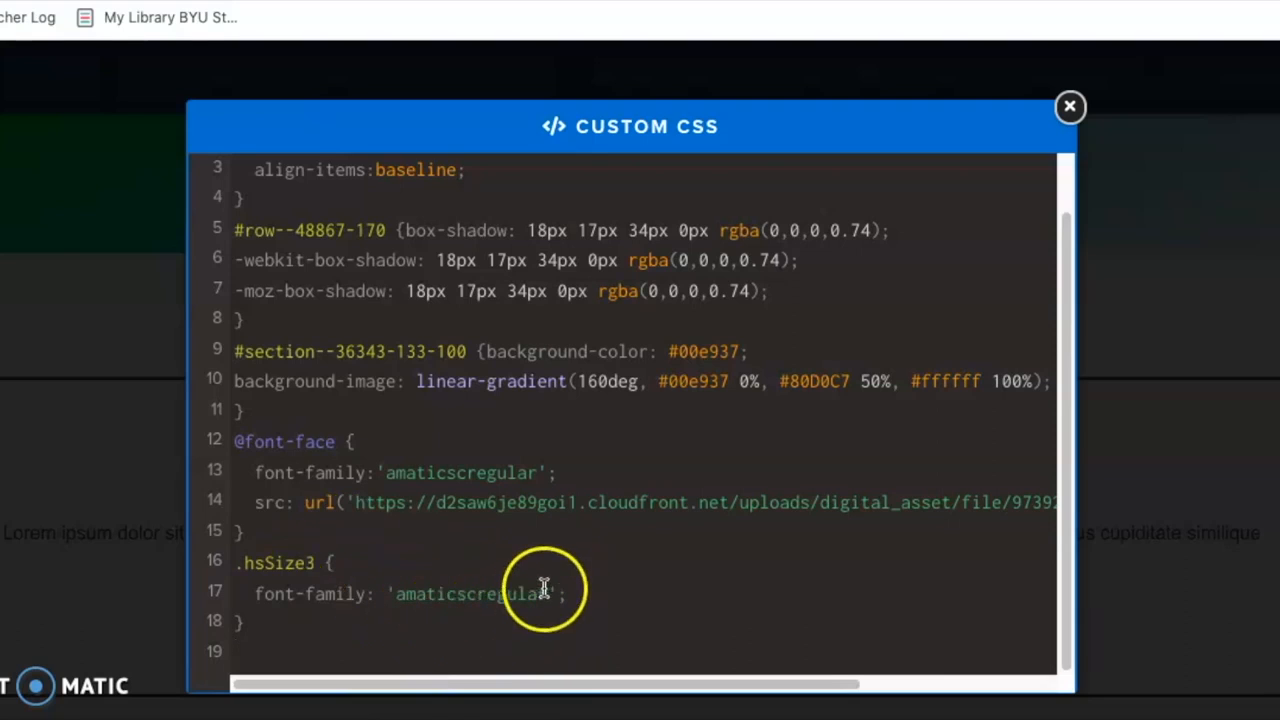
Close the custom CSS and enlarge the font size of the Large Call to Action Headline in the custom font section.
{"action": "left_click", "coordinate": [1070, 106]}
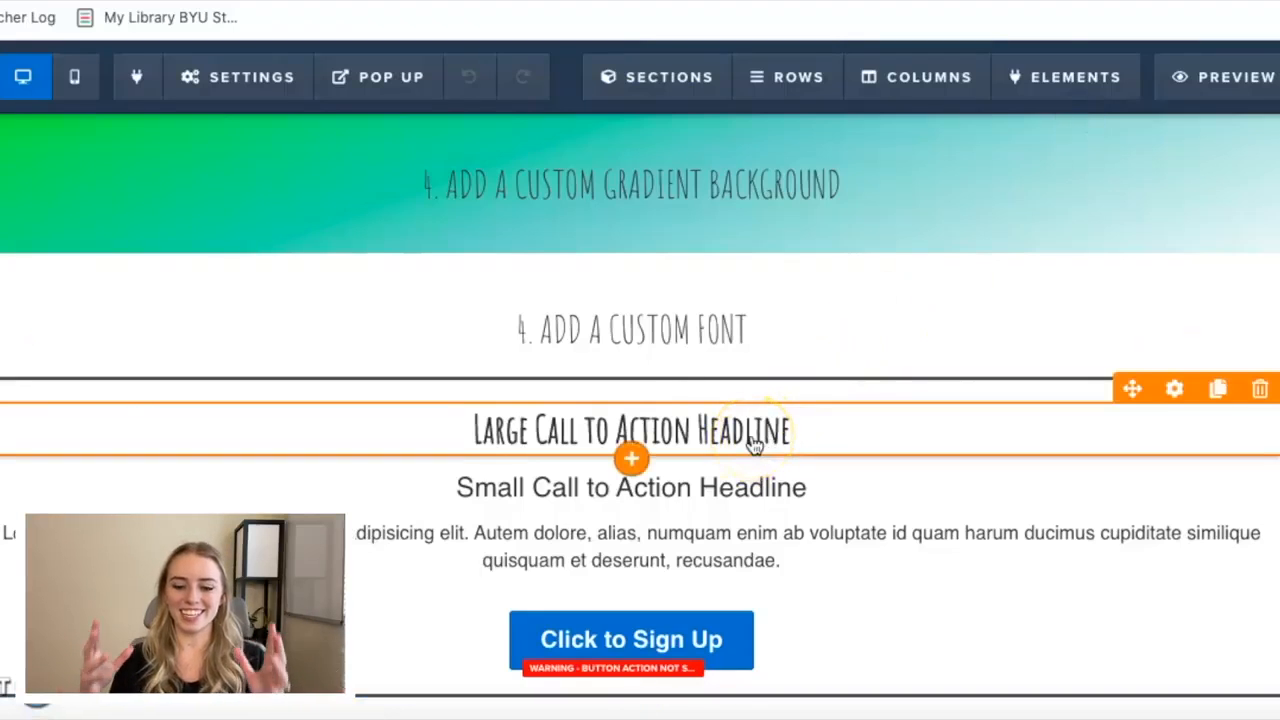
{"action": "left_click", "coordinate": [1176, 390]}
{"action": "mouse_move", "coordinate": [1168, 266]}
{"action": "left_mouse_down"}
{"action": "mouse_move", "coordinate": [1228, 270]}
{"action": "mouse_move", "coordinate": [1115, 265]}
{"action": "mouse_move", "coordinate": [1158, 265]}
{"action": "left_mouse_up"}
{"action": "left_click_drag", "start_coordinate": [1211, 385], "coordinate": [1272, 390]}
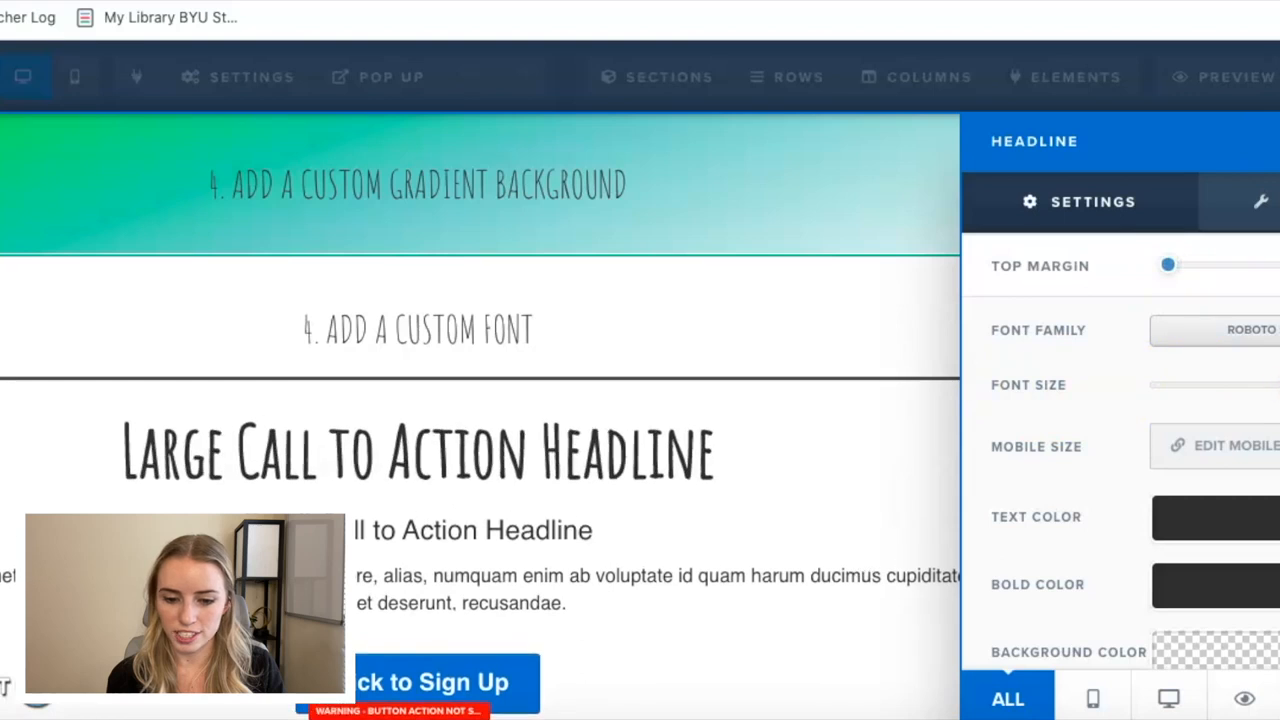
{"action": "left_click", "coordinate": [844, 371]}
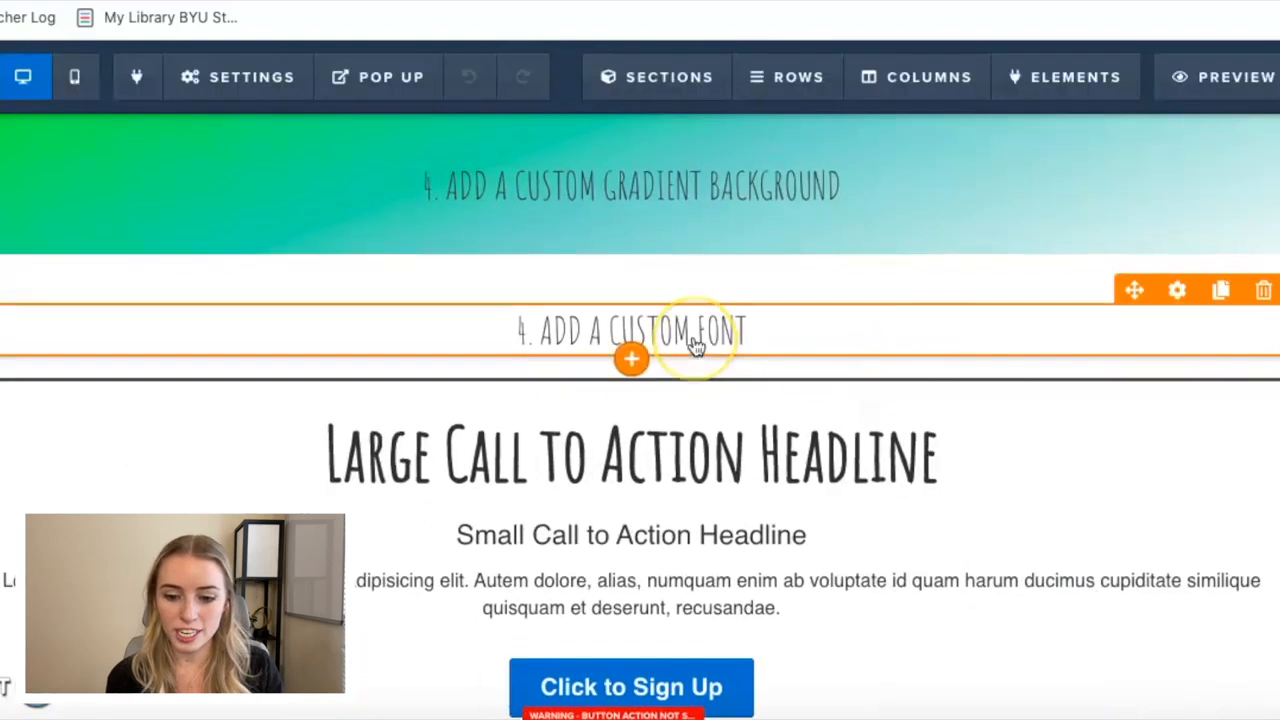
Review the font of the headings throughout the page and reopen the custom CSS.
{"action": "scroll", "coordinate": [696, 345], "scroll_direction": "up", "scroll_amount": 10}
{"action": "scroll", "coordinate": [696, 345], "scroll_direction": "up", "scroll_amount": 5}
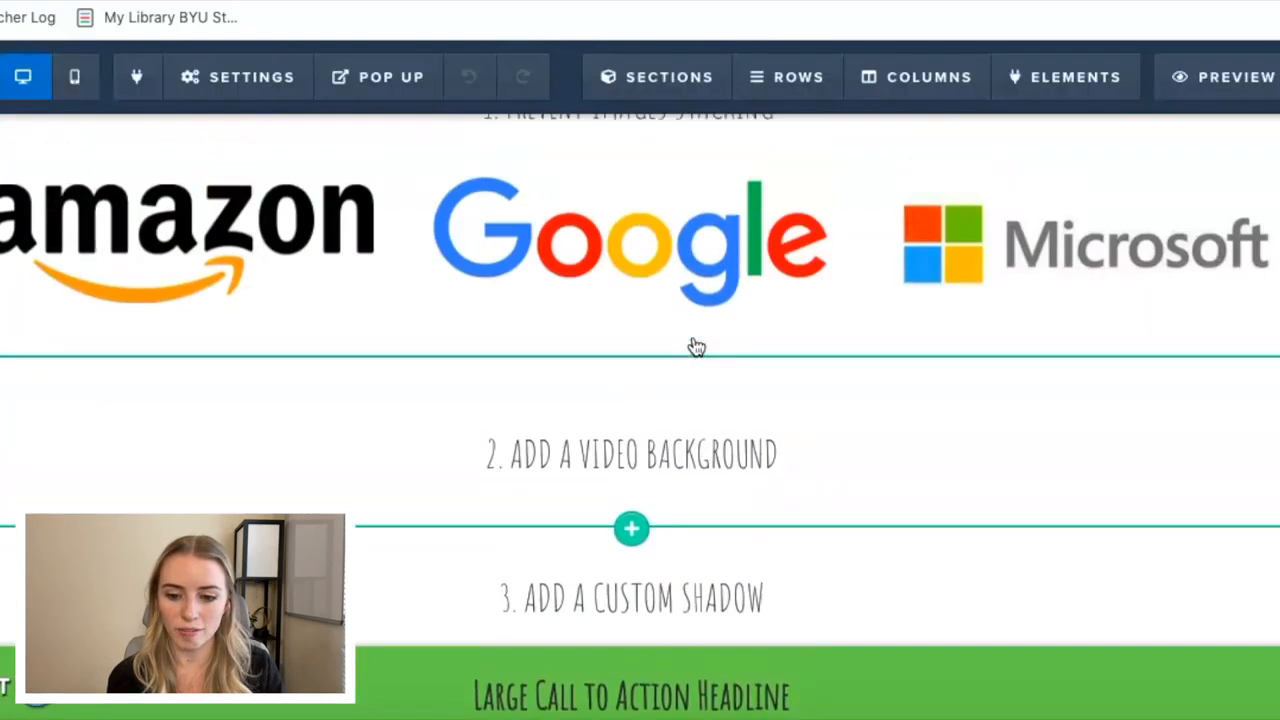
{"action": "left_click", "coordinate": [677, 186]}
{"action": "scroll", "coordinate": [675, 186], "scroll_direction": "down", "scroll_amount": 10}
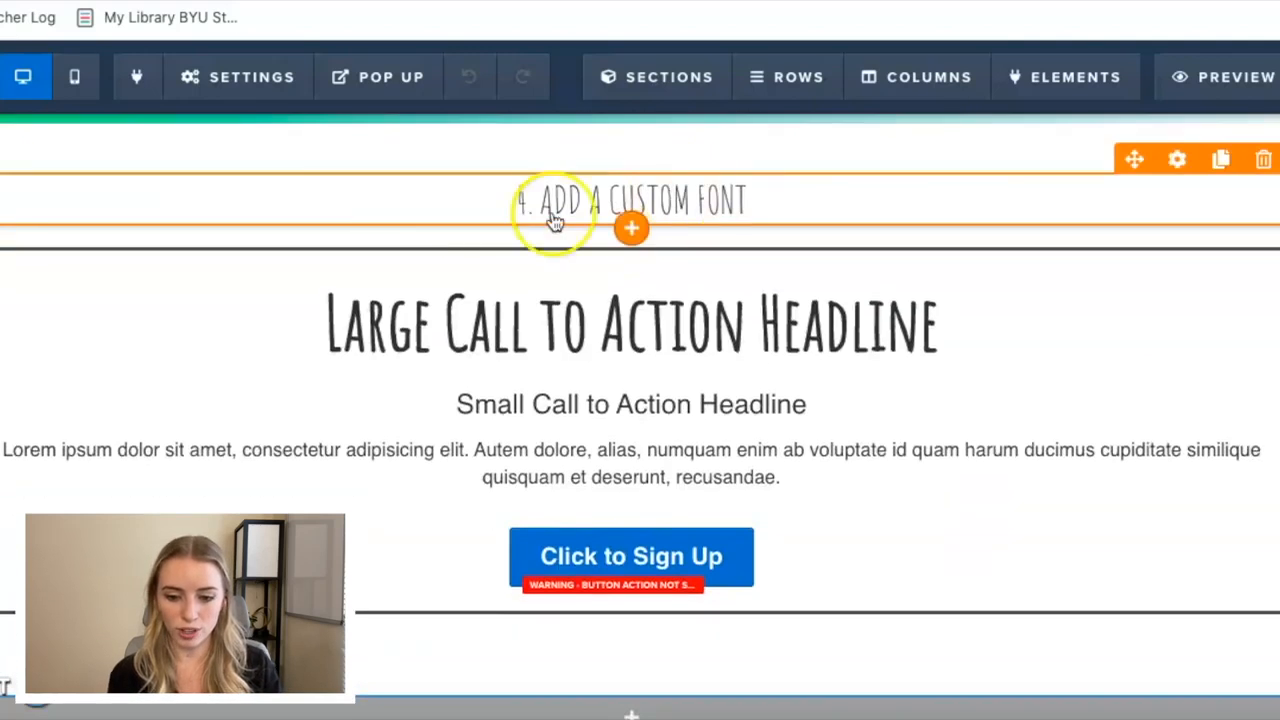
{"action": "left_click", "coordinate": [272, 80]}
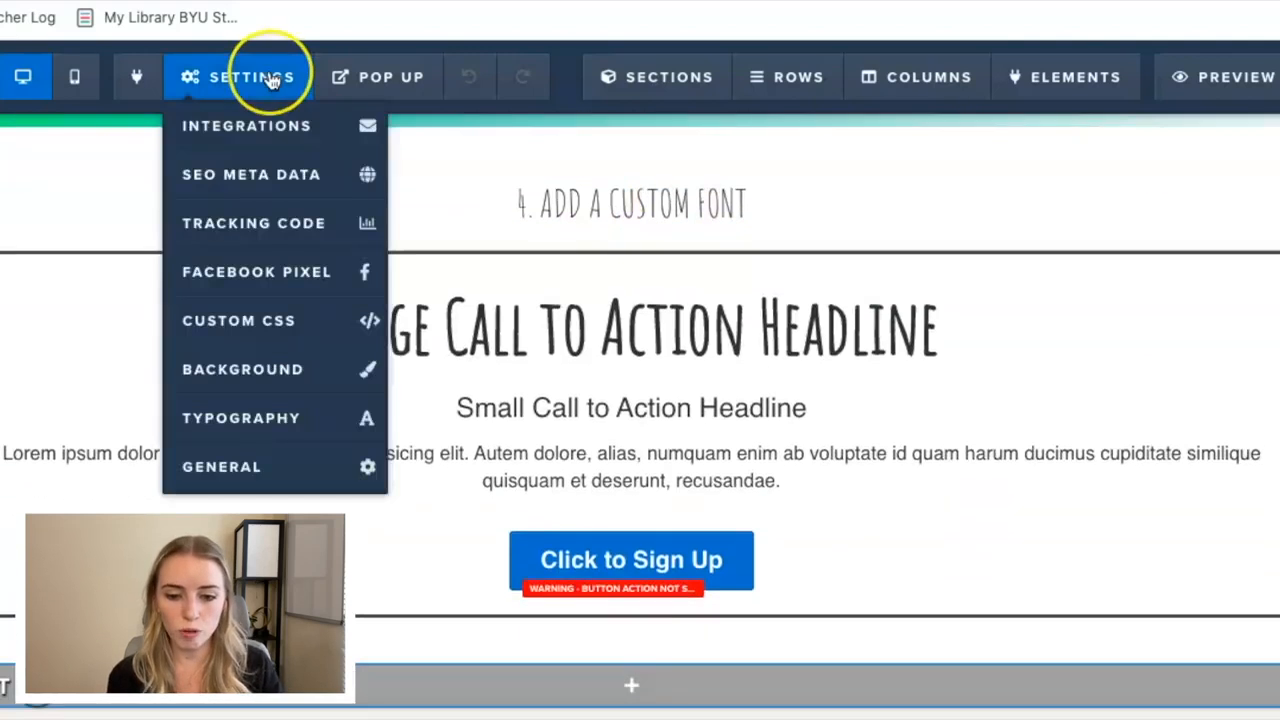
{"action": "left_click", "coordinate": [258, 320]}
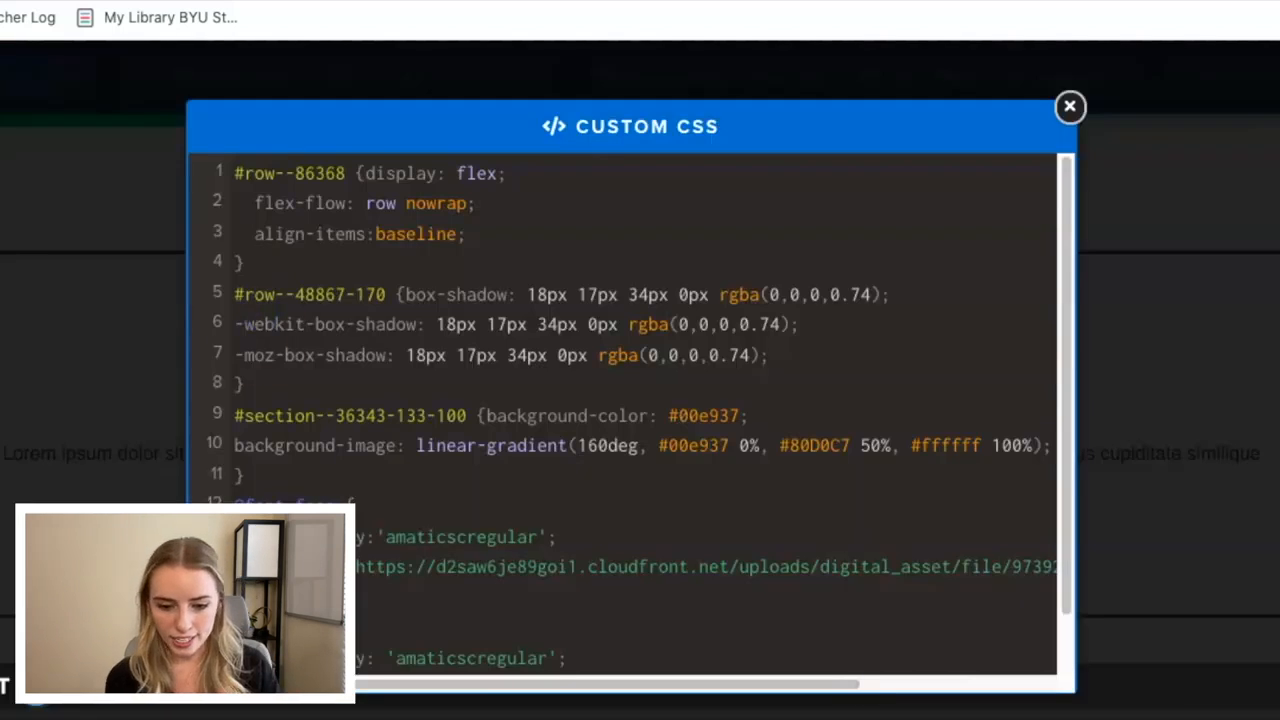
Copy the paragraph/body selector .hsSize1 from the CUSTOM FONT CSS note.
{"action": "scroll", "coordinate": [620, 420], "scroll_direction": "down", "scroll_amount": 2}
{"action": "left_click", "coordinate": [271, 712]}
{"action": "left_click", "coordinate": [478, 200]}
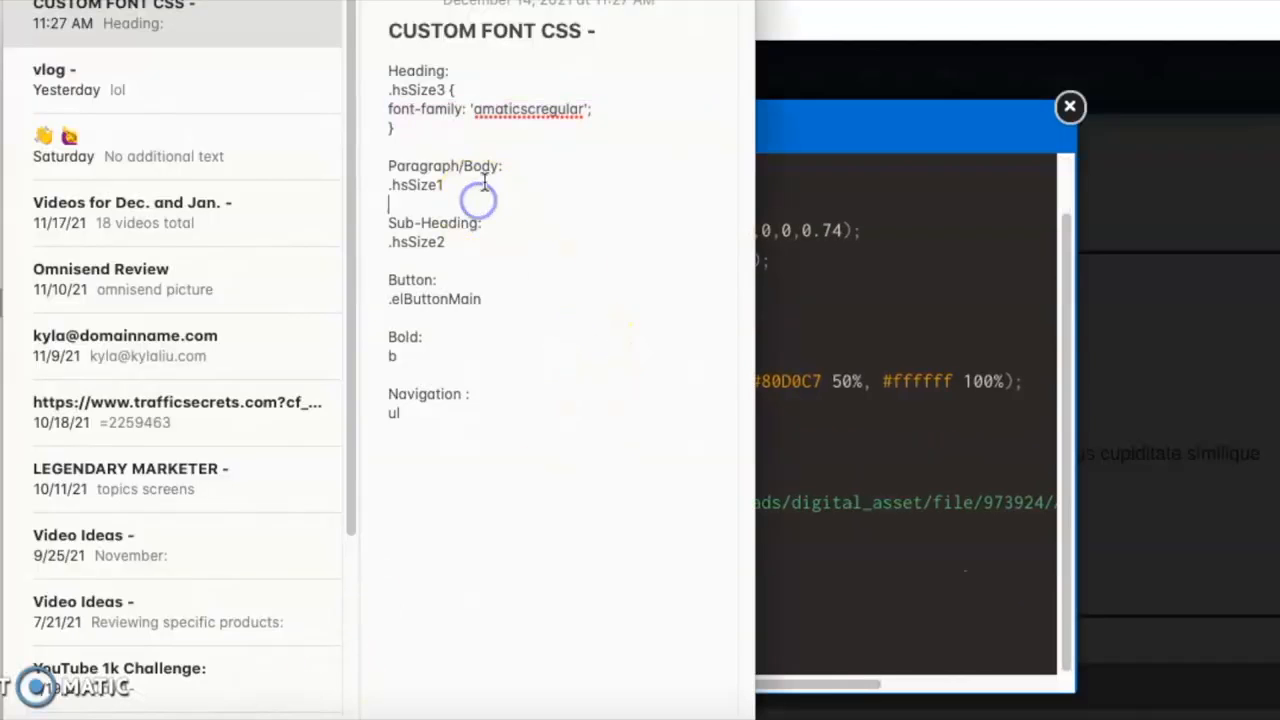
{"action": "left_click_drag", "start_coordinate": [447, 188], "coordinate": [395, 188]}
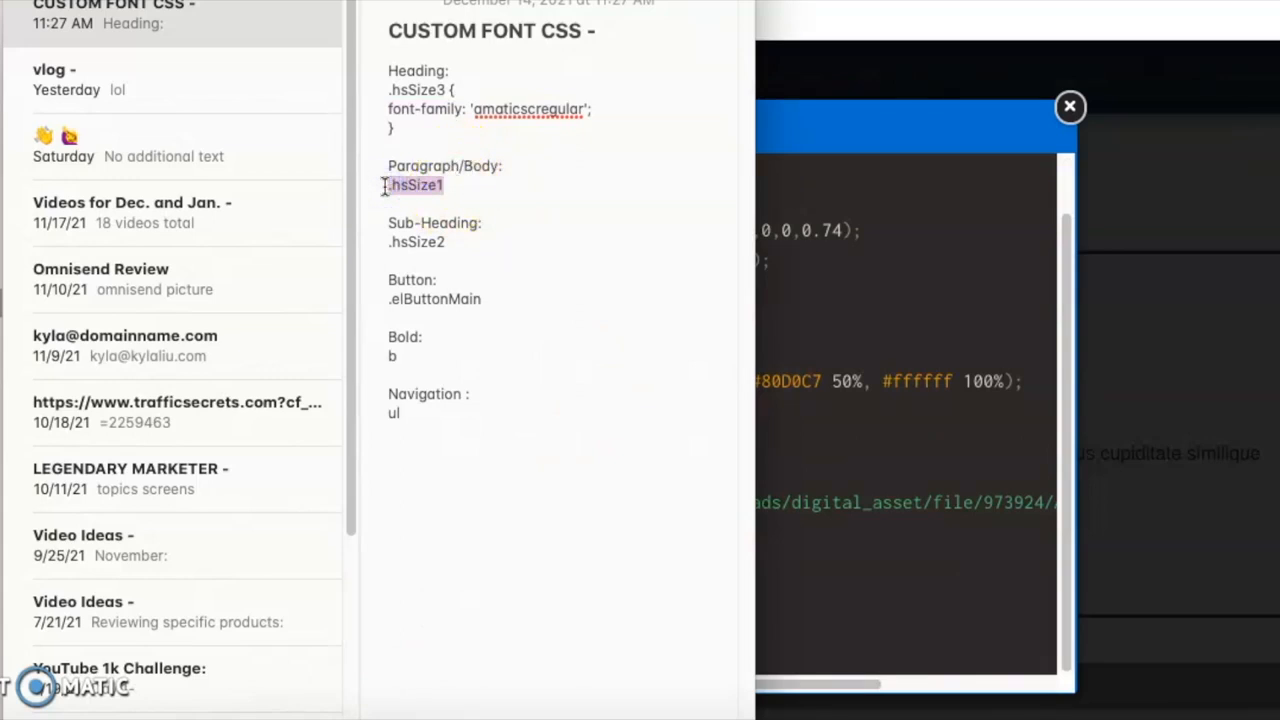
Replace the .hsSize3 selector on line 16 of the page's custom CSS with .hsSize1 and close the editor.
{"action": "left_click", "coordinate": [779, 389]}
{"action": "left_click", "coordinate": [306, 535]}
{"action": "left_click_drag", "start_coordinate": [305, 560], "coordinate": [316, 558]}
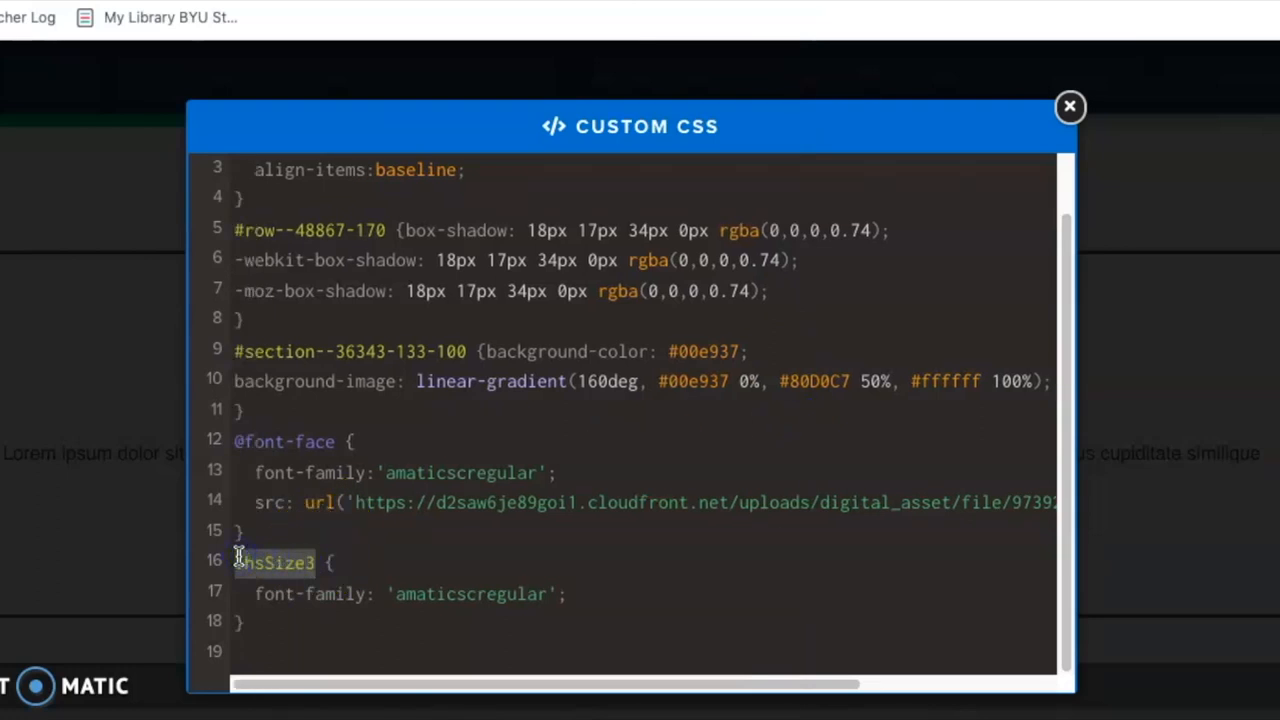
{"action": "type", "text": "1"}
{"action": "left_click", "coordinate": [1069, 106]}
{"action": "mouse_move", "coordinate": [1073, 105]}
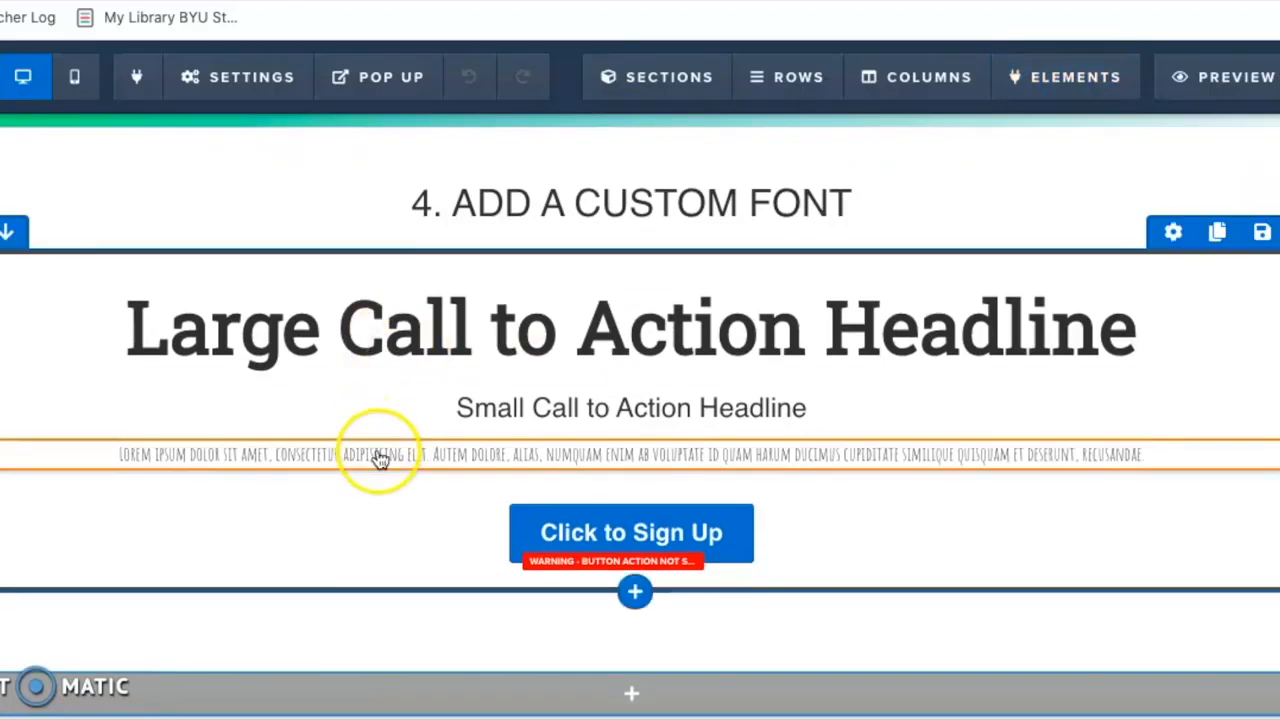
Enlarge the font size of the Lorem ipsum paragraph below the Small Call to Action Headline.
{"action": "left_click", "coordinate": [1174, 432]}
{"action": "left_click_drag", "start_coordinate": [1166, 380], "coordinate": [1228, 383]}
{"action": "left_click", "coordinate": [802, 441]}
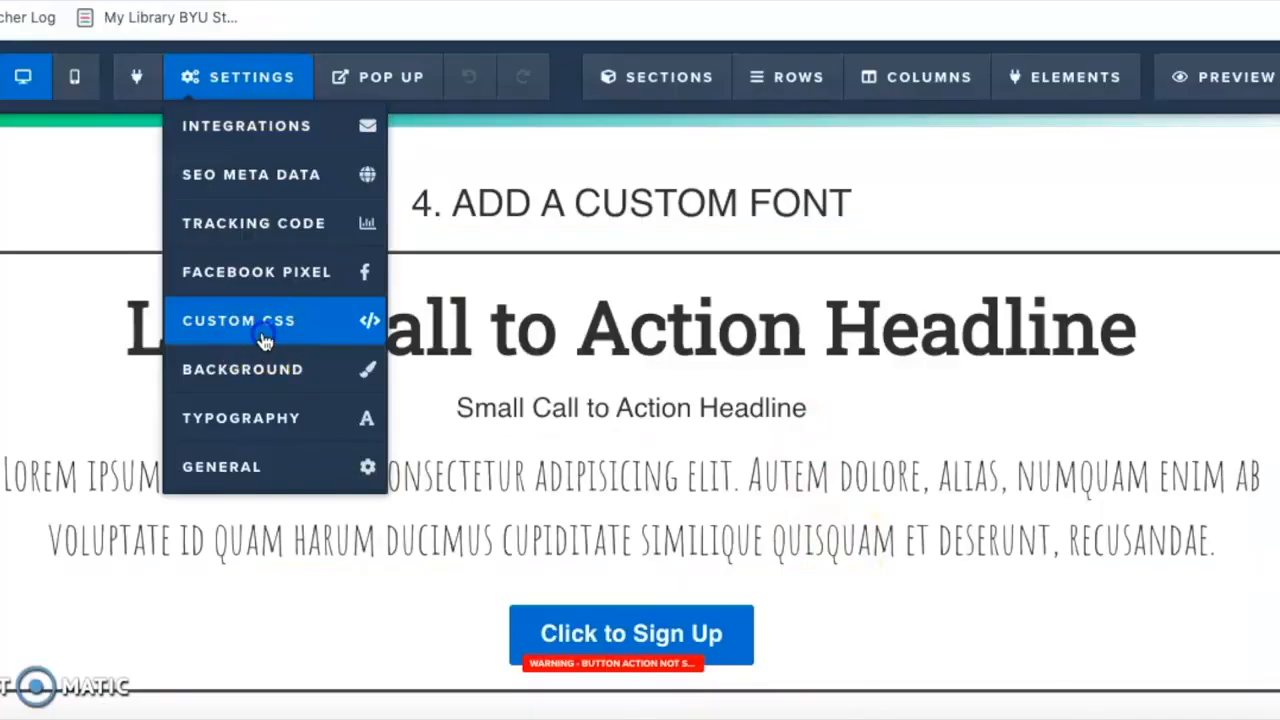
Add the button selector .elButtonMain from the CUSTOM FONT CSS note on line 19 of the page's custom CSS.
{"action": "left_click", "coordinate": [265, 341]}
{"action": "scroll", "coordinate": [290, 350], "scroll_direction": "down", "scroll_amount": 2}
{"action": "left_click", "coordinate": [423, 473]}
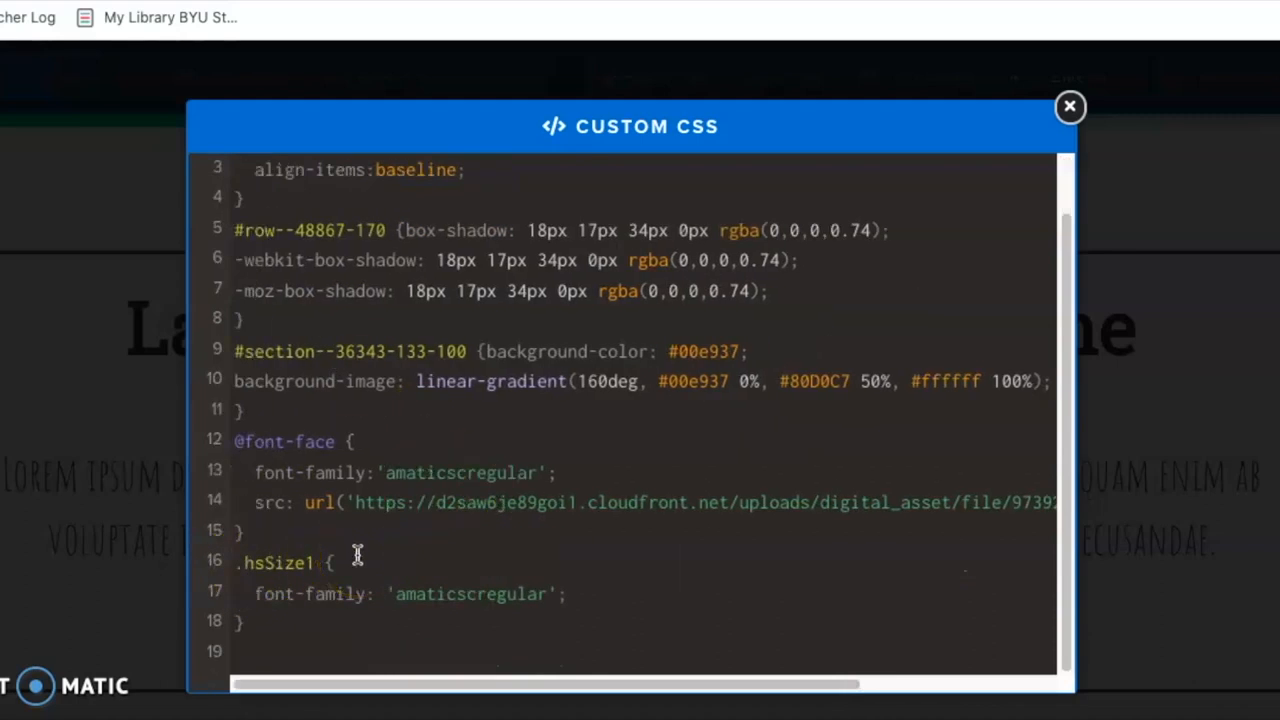
{"action": "left_click", "coordinate": [357, 555]}
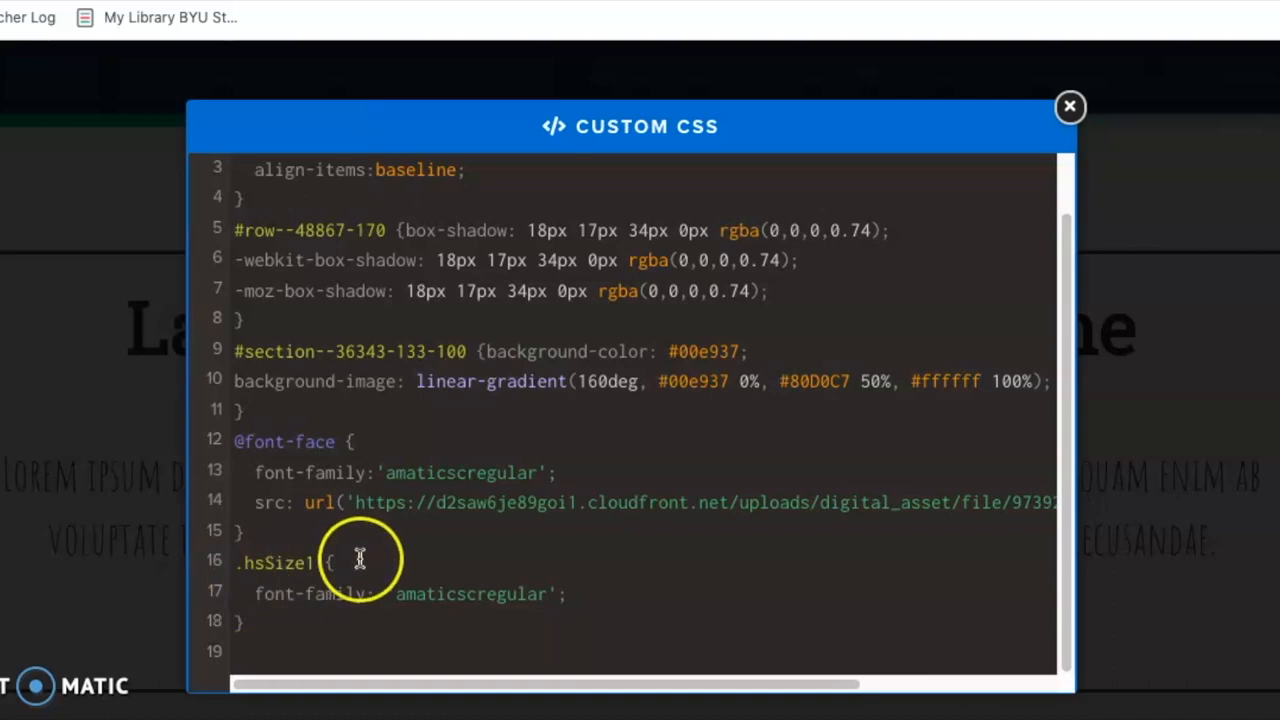
{"action": "left_click", "coordinate": [311, 610]}
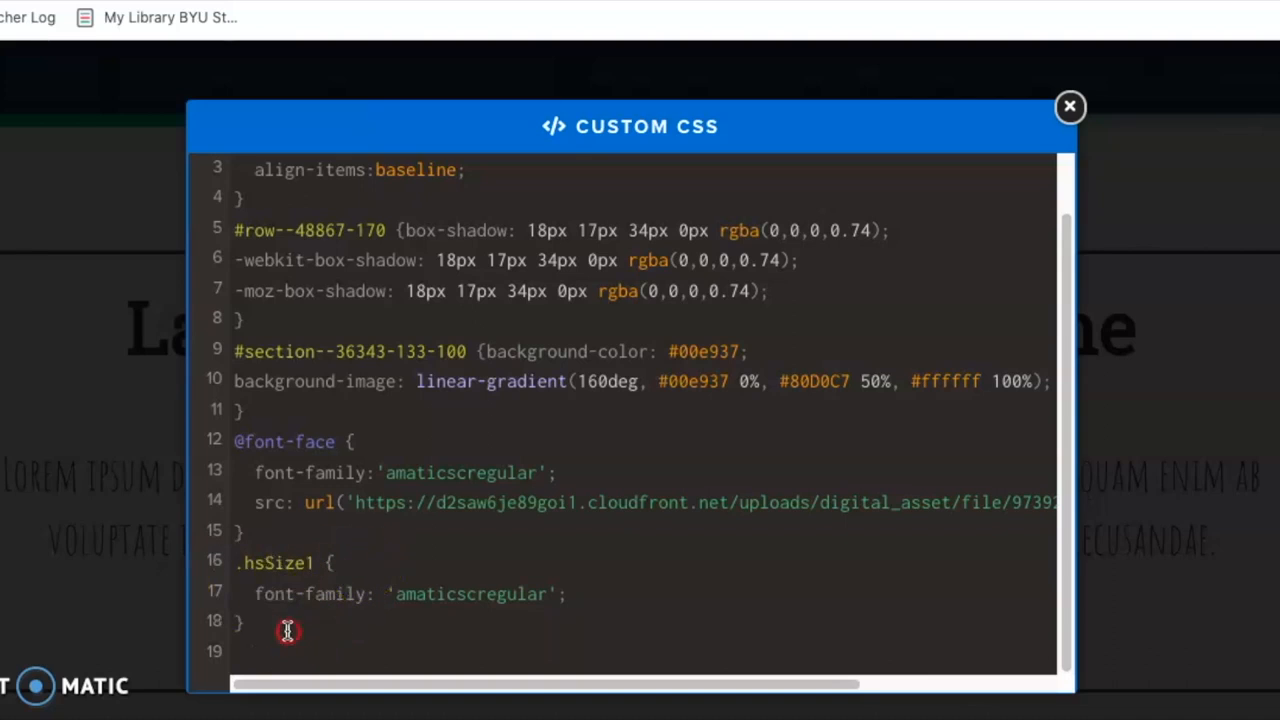
{"action": "right_click", "coordinate": [286, 629]}
{"action": "left_click", "coordinate": [648, 652]}
{"action": "key", "text": "Return"}
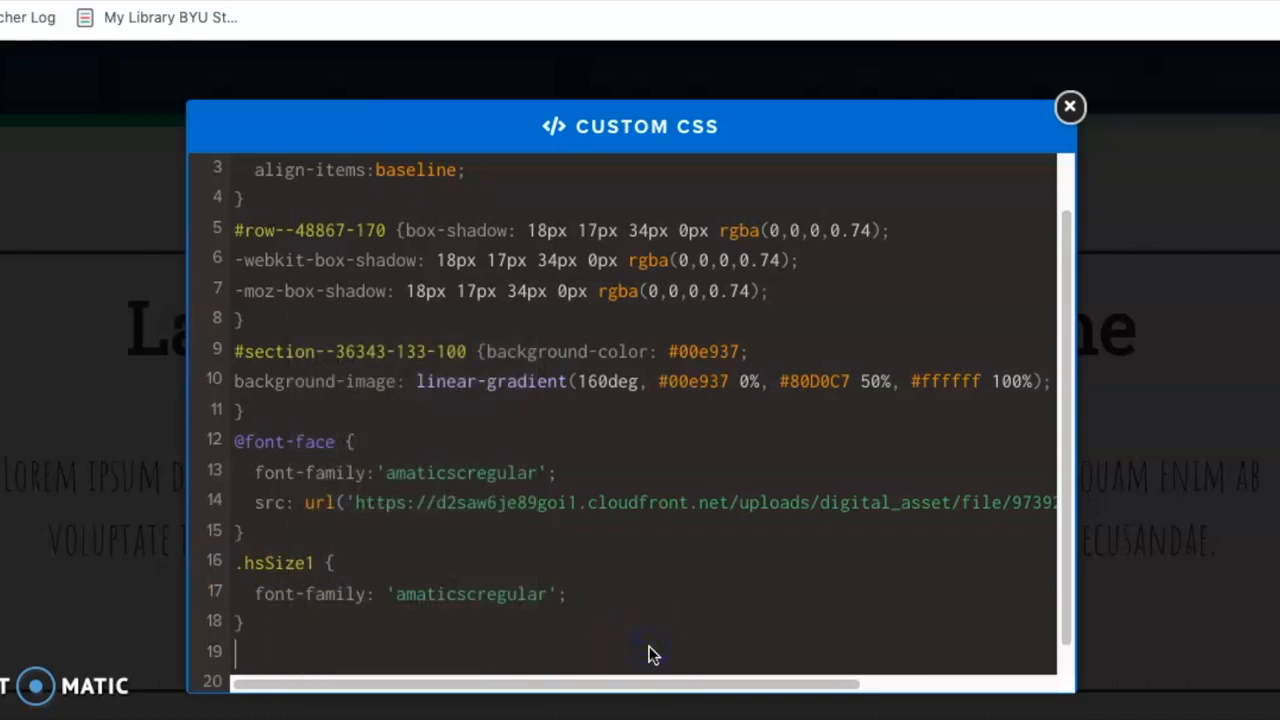
{"action": "left_click", "coordinate": [271, 712]}
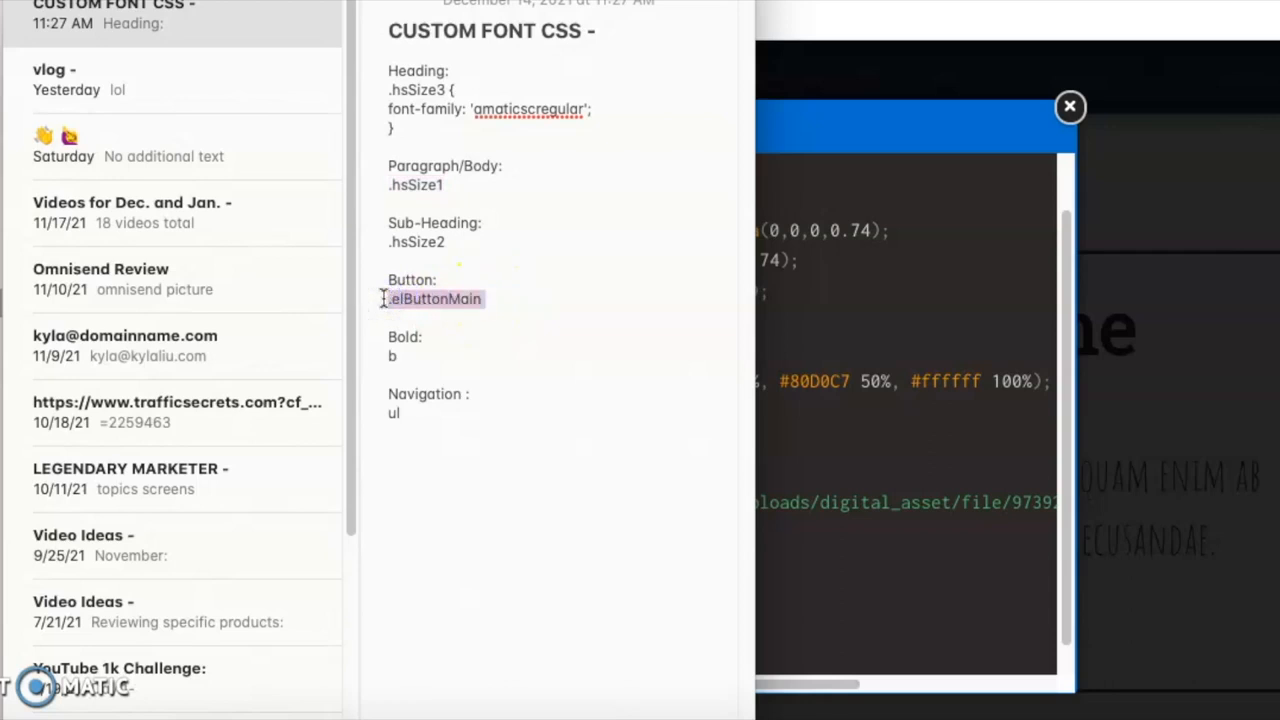
{"action": "left_click", "coordinate": [806, 625]}
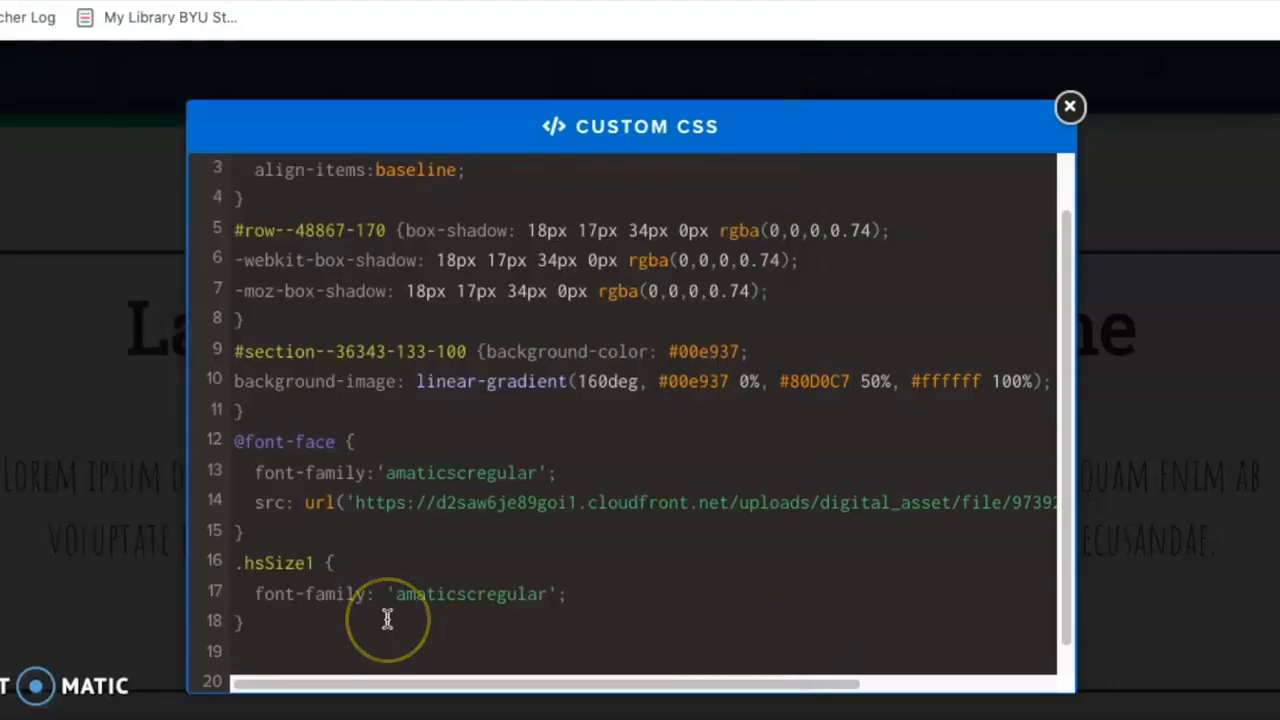
{"action": "type", "text": ".elButtonMain"}
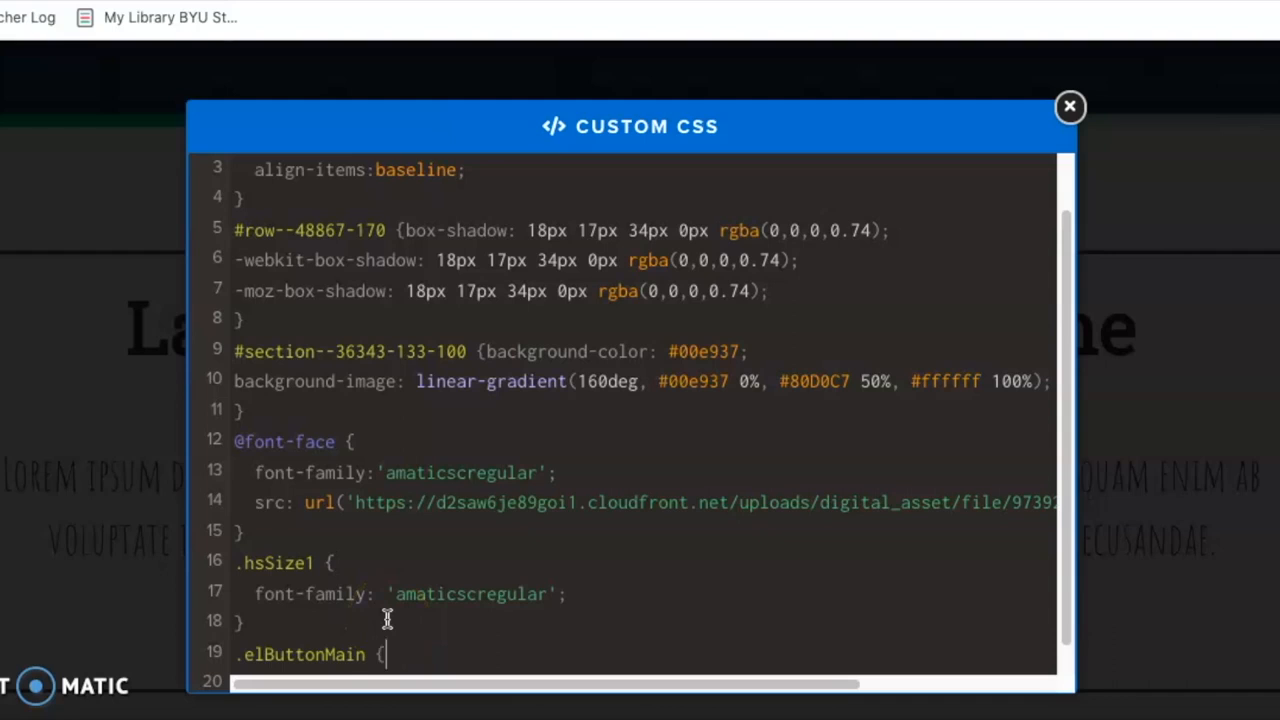
Fill the .elButtonMain rule with the 'amaticscregular' font-family declaration copied from .hsSize1 and close the editor.
{"action": "left_click_drag", "start_coordinate": [257, 594], "coordinate": [288, 617]}
{"action": "key", "text": "ctrl+c"}
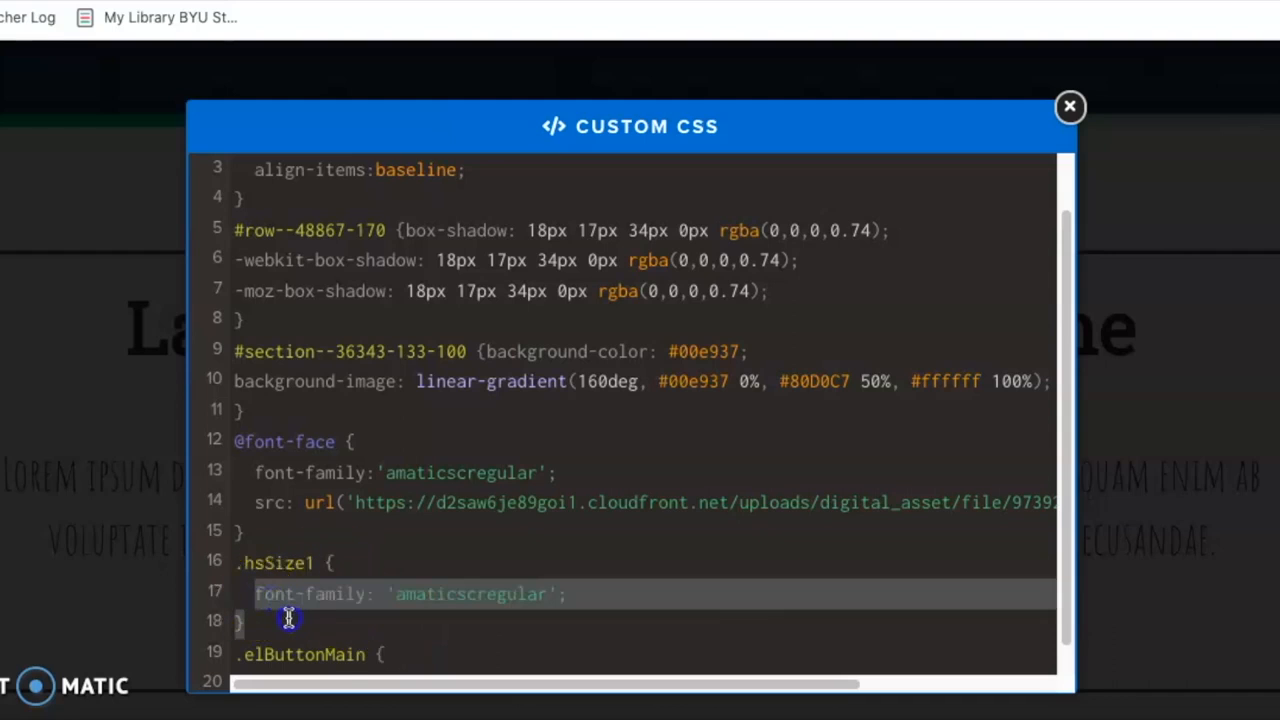
{"action": "left_click", "coordinate": [443, 651]}
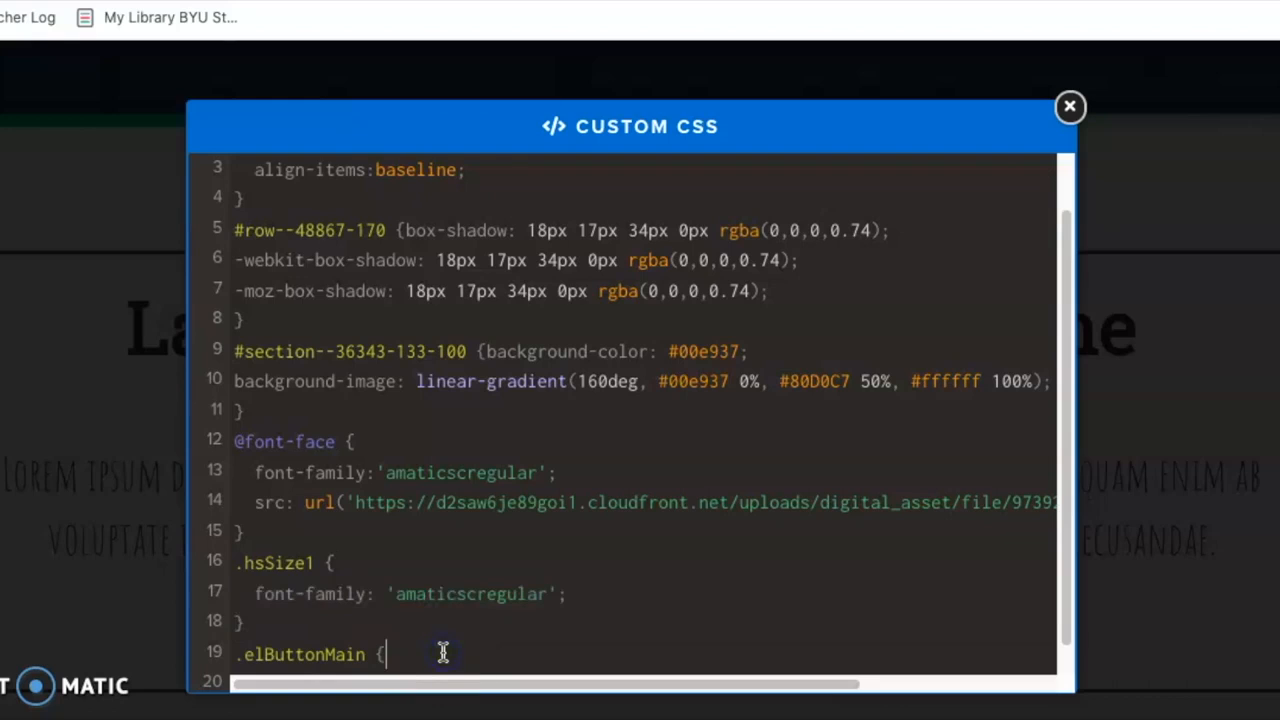
{"action": "key", "text": "ctrl+v"}
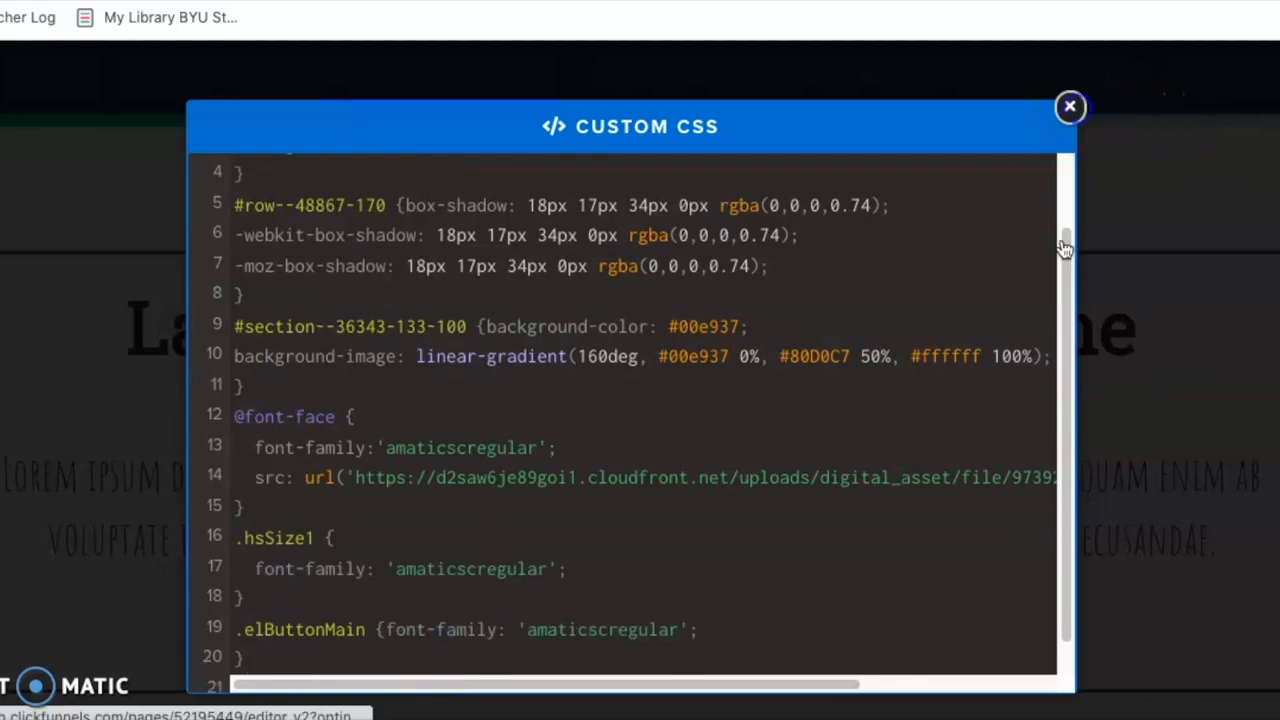
{"action": "left_click", "coordinate": [1070, 106]}
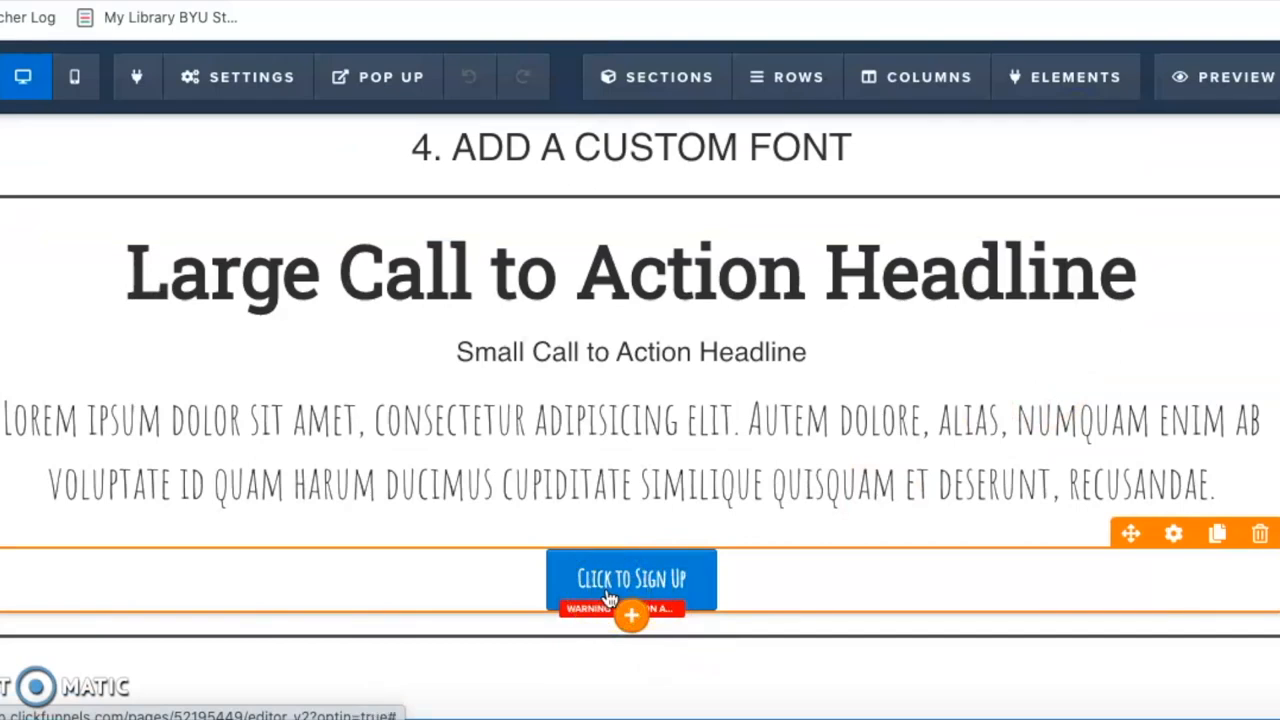
Look up the bold selector in the CUSTOM FONT CSS note and enter b on line 21 of the custom CSS.
{"action": "left_click", "coordinate": [188, 716]}
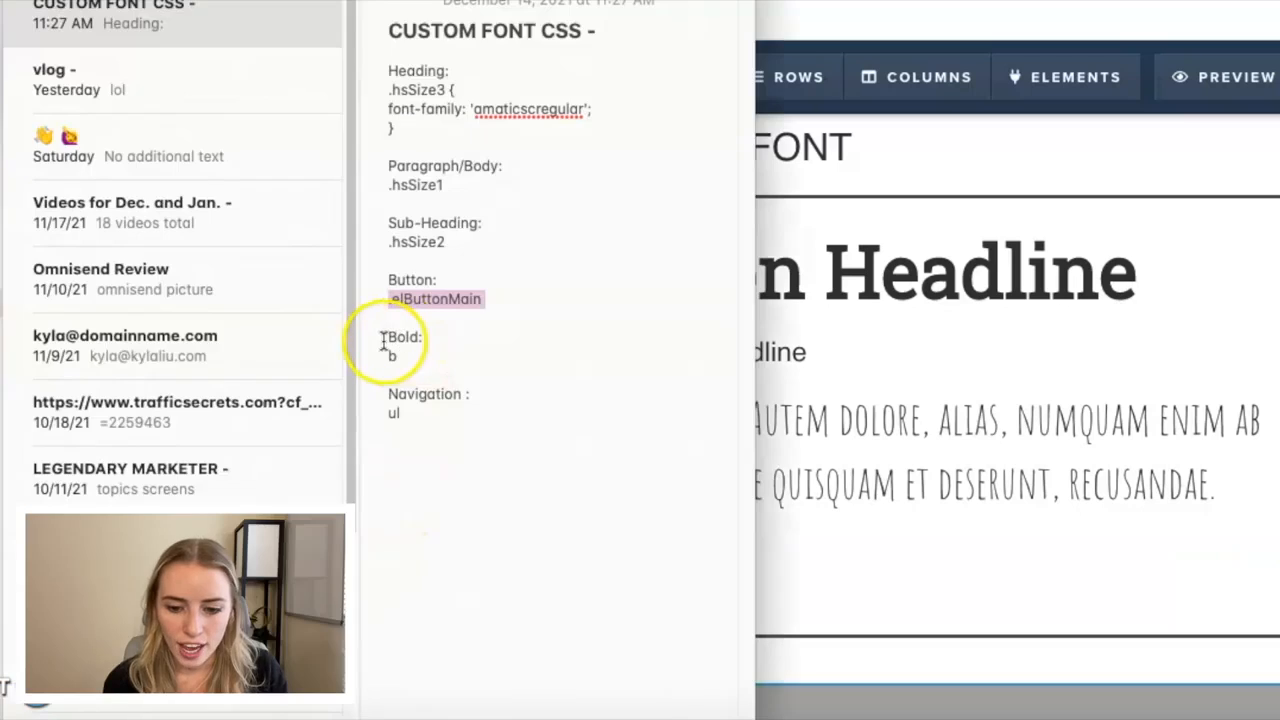
{"action": "left_click", "coordinate": [862, 276]}
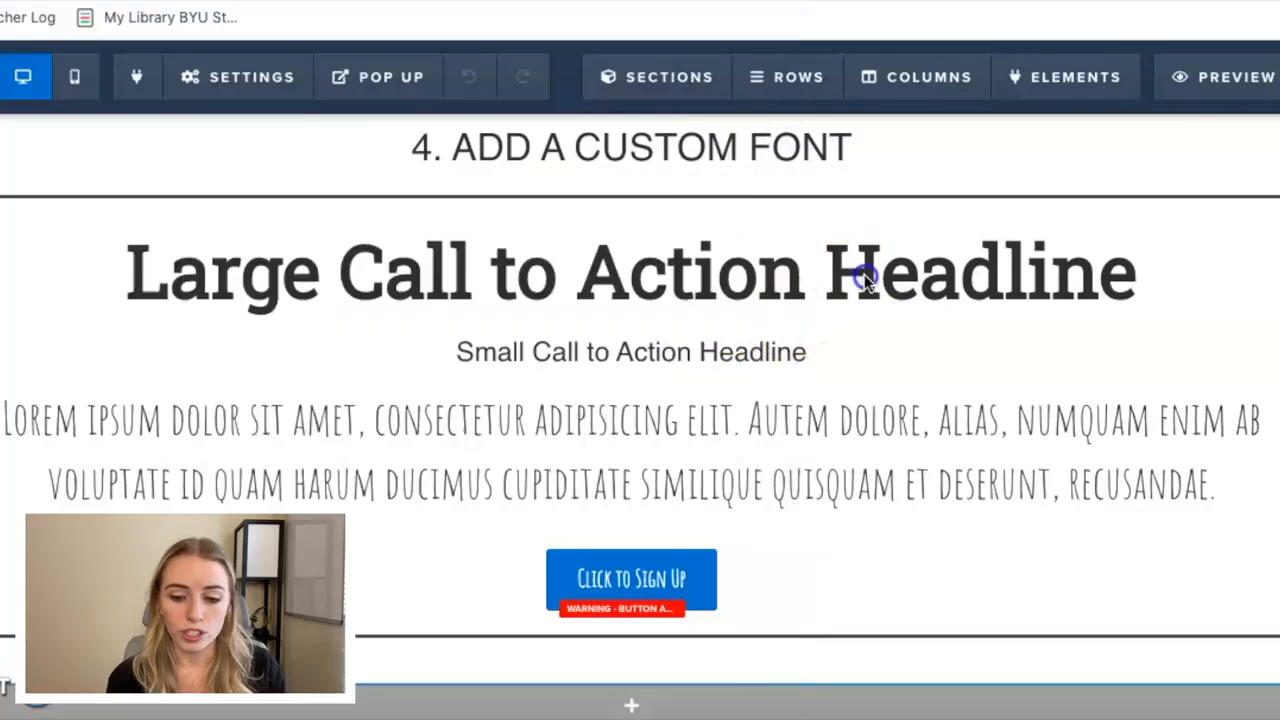
{"action": "mouse_move", "coordinate": [250, 83]}
{"action": "left_click", "coordinate": [249, 321]}
{"action": "scroll", "coordinate": [494, 443], "scroll_direction": "down", "scroll_amount": 2}
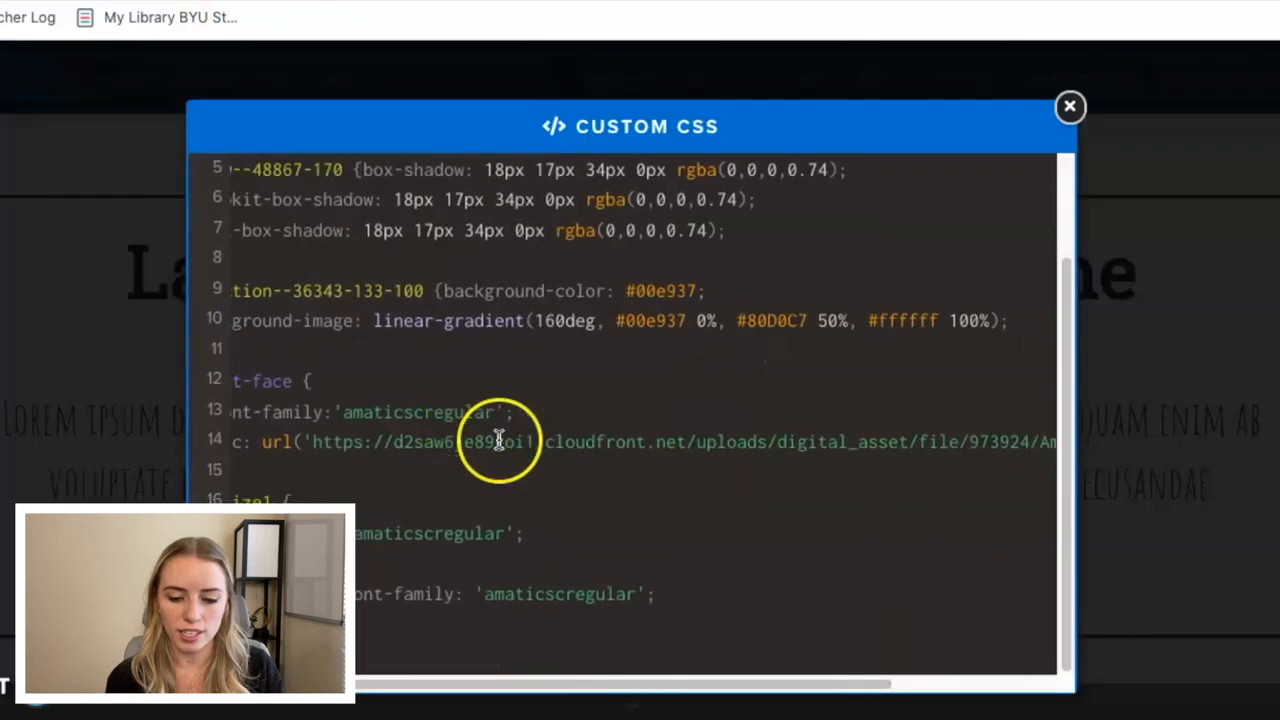
{"action": "left_click", "coordinate": [370, 617]}
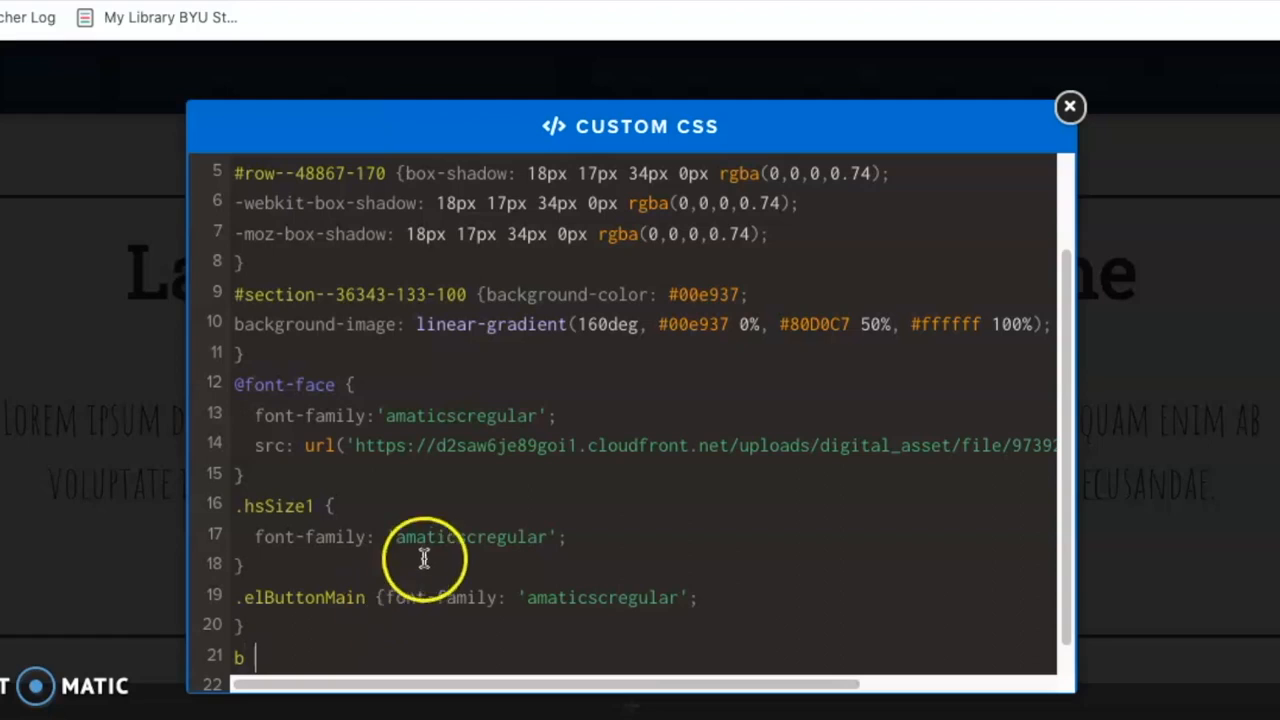
Complete the b rule with the 'amaticscregular' font-family block copied from .hsSize1 and close the editor.
{"action": "left_click_drag", "start_coordinate": [338, 506], "coordinate": [362, 555]}
{"action": "left_click", "coordinate": [298, 665]}
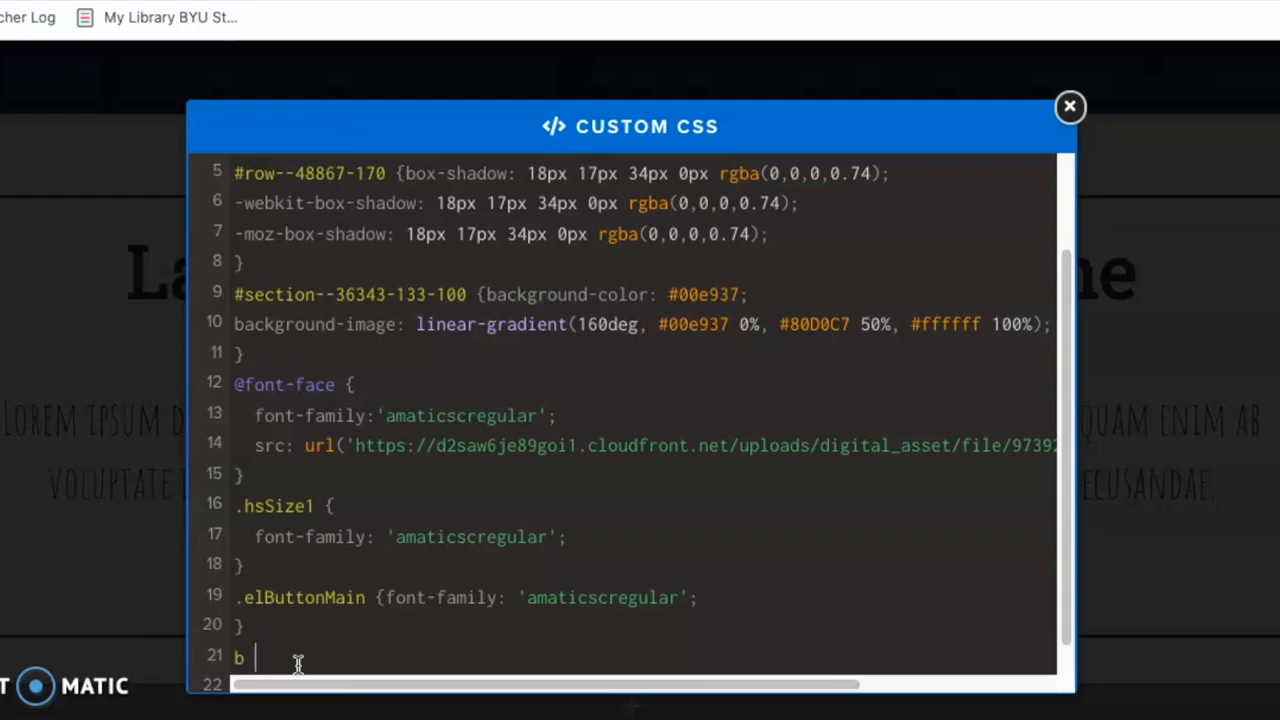
{"action": "type", "text": "{   font-family: 'amaticscregular'; }"}
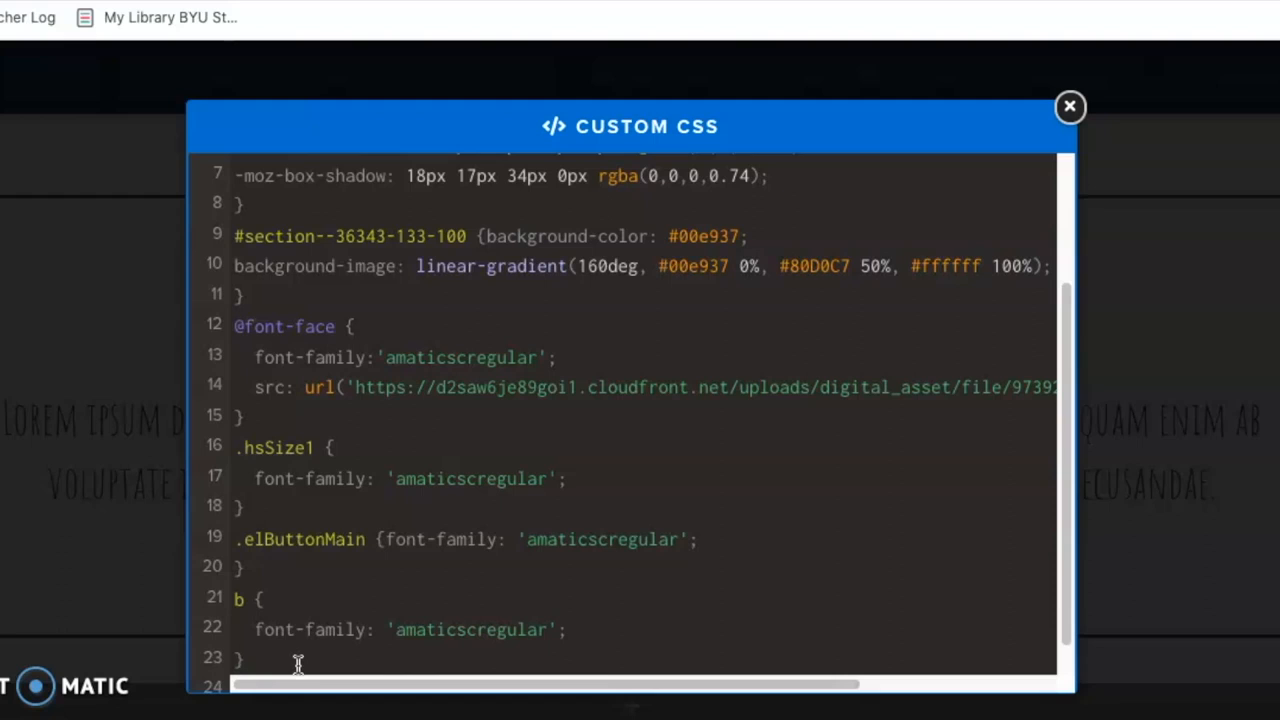
{"action": "left_click", "coordinate": [1070, 106]}
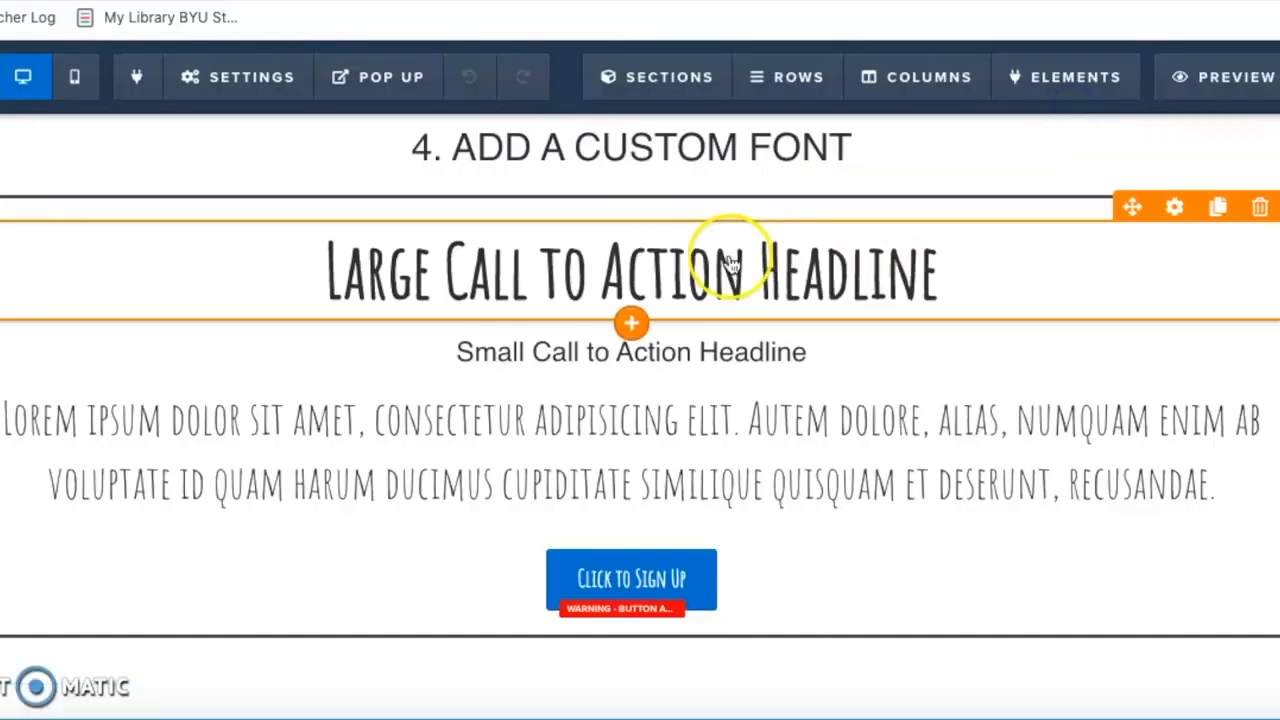
Review which headlines across the page use the custom font, from the logo section down to the sign-up button.
{"action": "scroll", "coordinate": [806, 265], "scroll_direction": "up", "scroll_amount": 2}
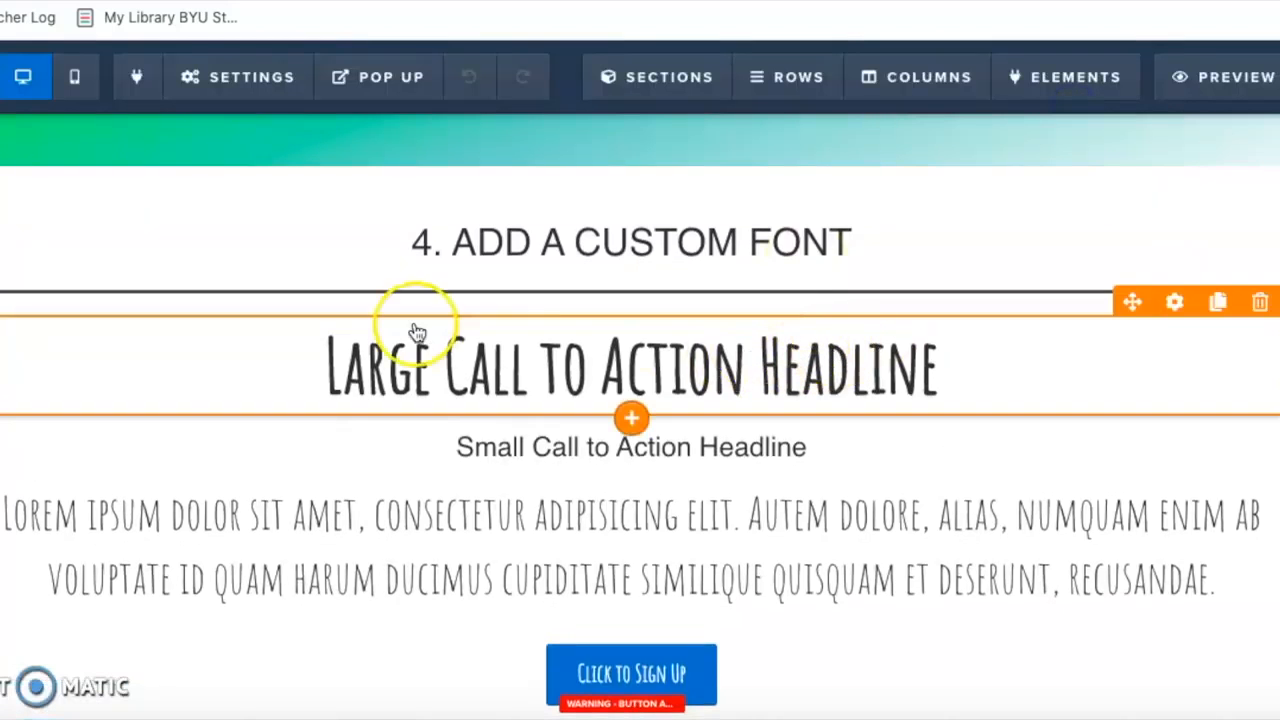
{"action": "scroll", "coordinate": [651, 346], "scroll_direction": "up", "scroll_amount": 3}
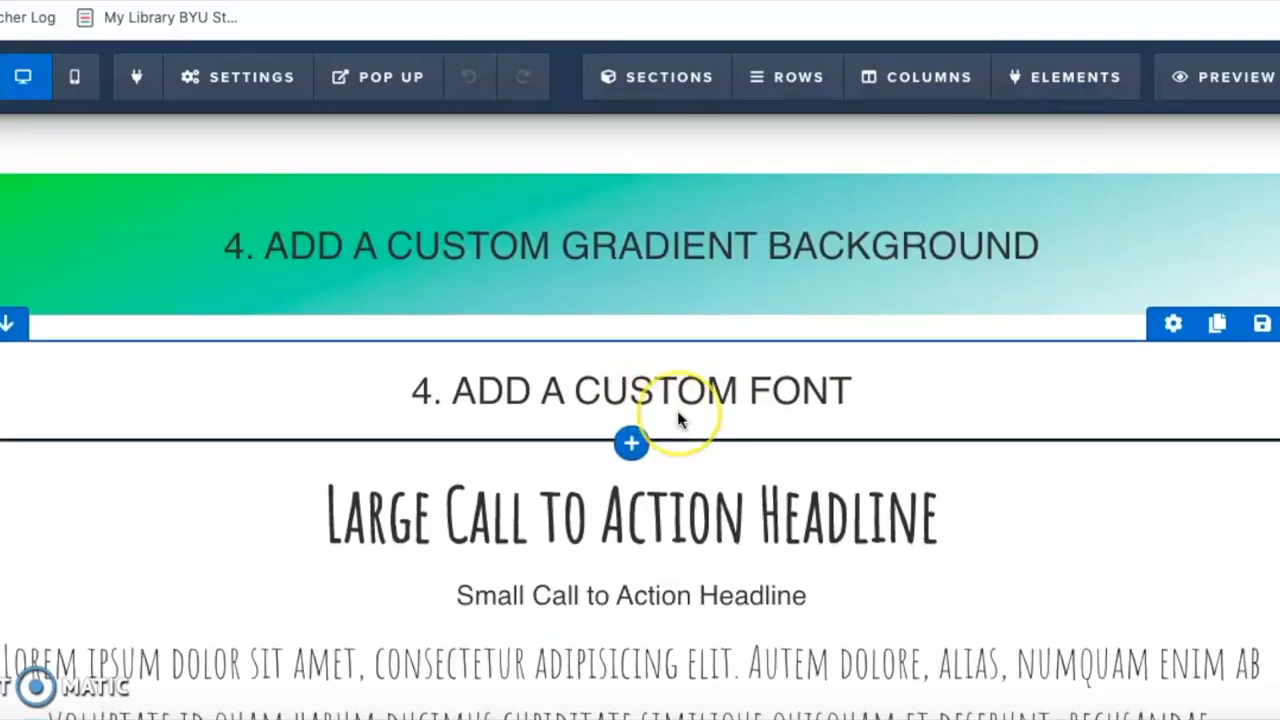
{"action": "scroll", "coordinate": [677, 415], "scroll_direction": "up", "scroll_amount": 4}
{"action": "scroll", "coordinate": [677, 411], "scroll_direction": "up", "scroll_amount": 20}
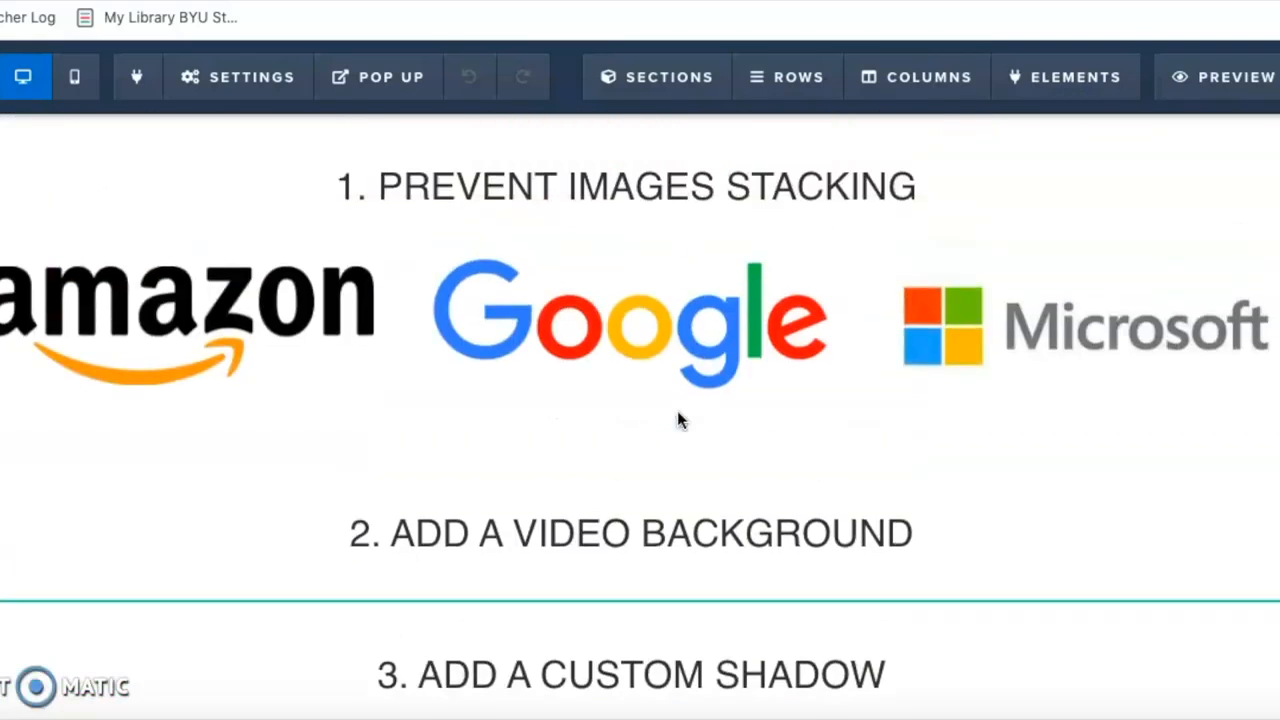
{"action": "scroll", "coordinate": [677, 411], "scroll_direction": "down", "scroll_amount": 15}
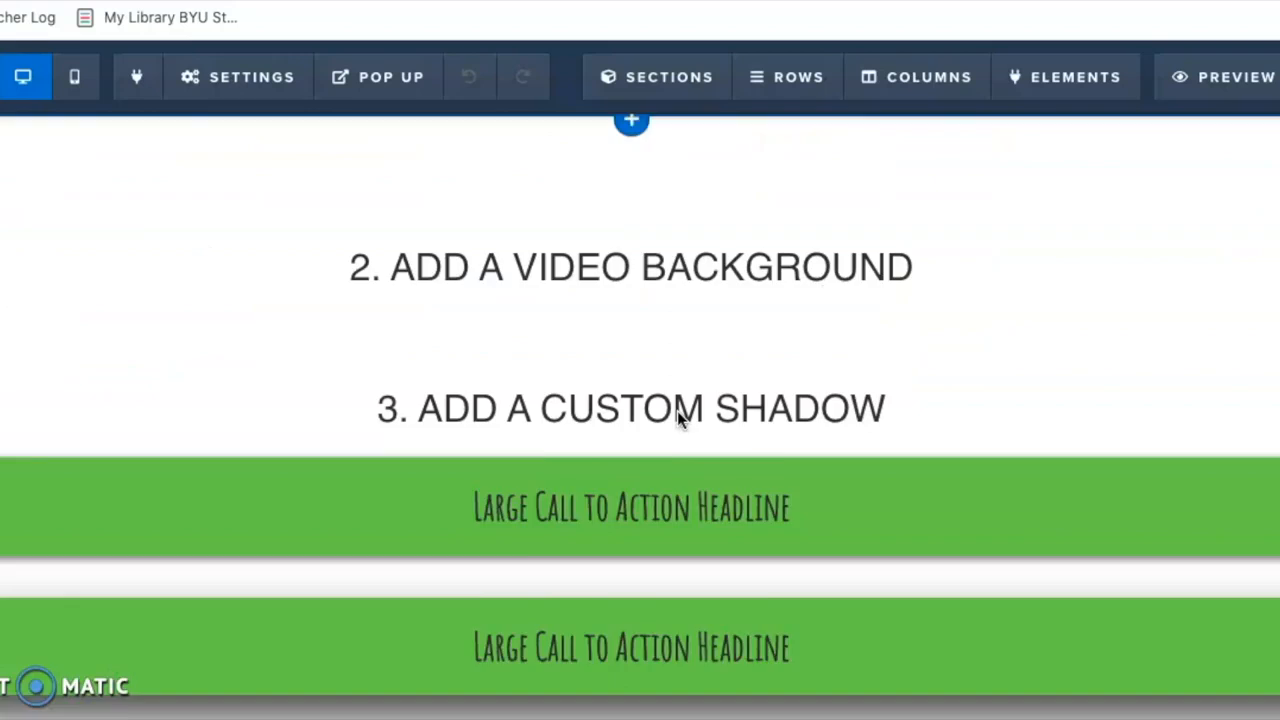
{"action": "scroll", "coordinate": [679, 420], "scroll_direction": "down", "scroll_amount": 5}
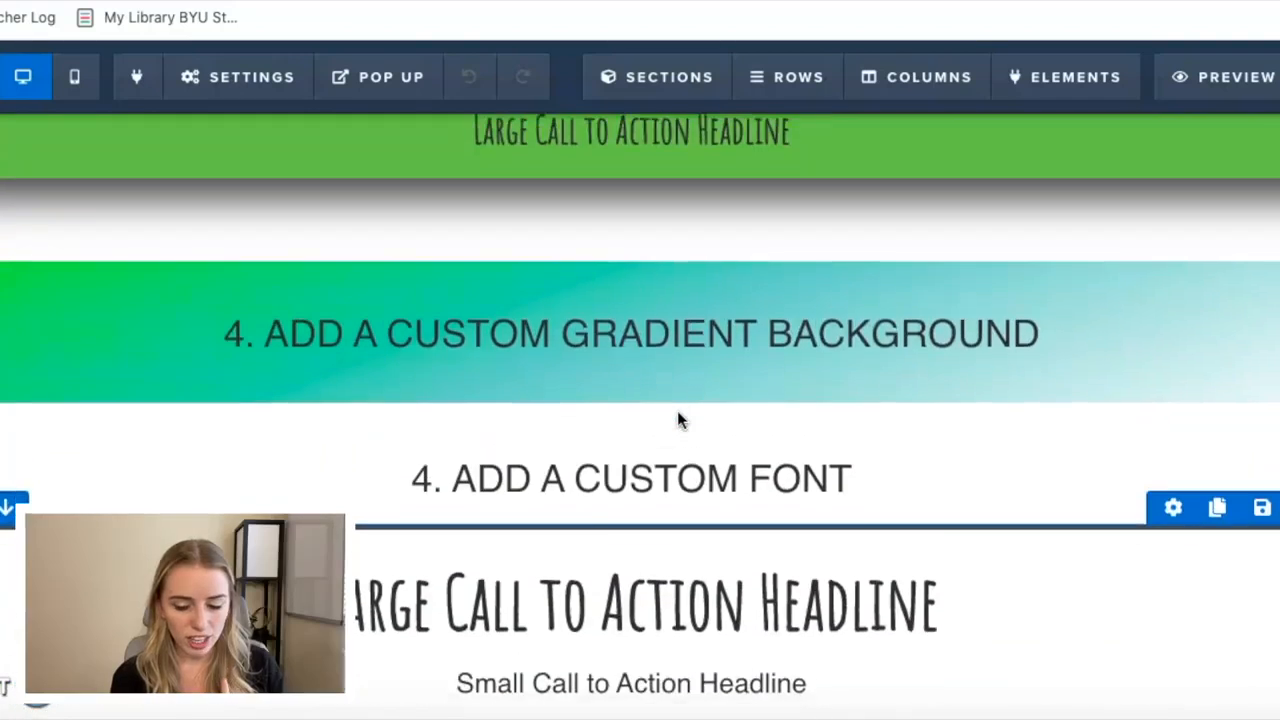
{"action": "scroll", "coordinate": [677, 420], "scroll_direction": "up", "scroll_amount": 20}
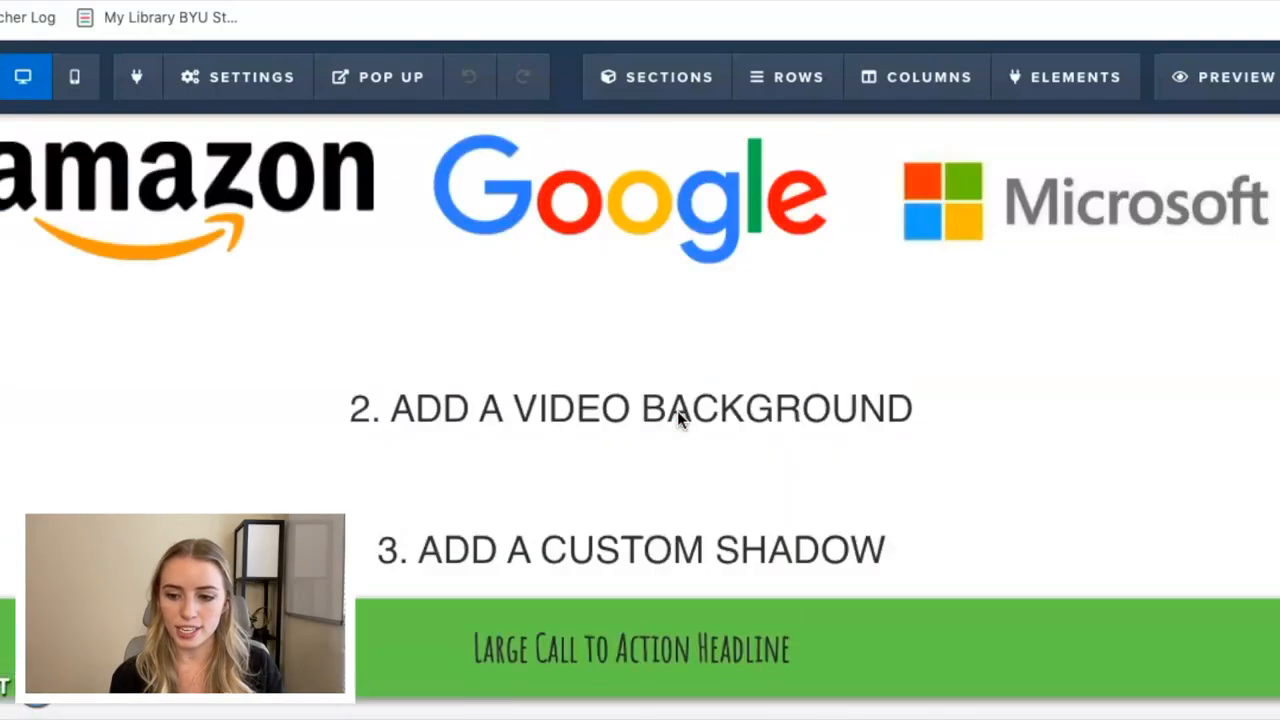
{"action": "scroll", "coordinate": [677, 420], "scroll_direction": "down", "scroll_amount": 20}
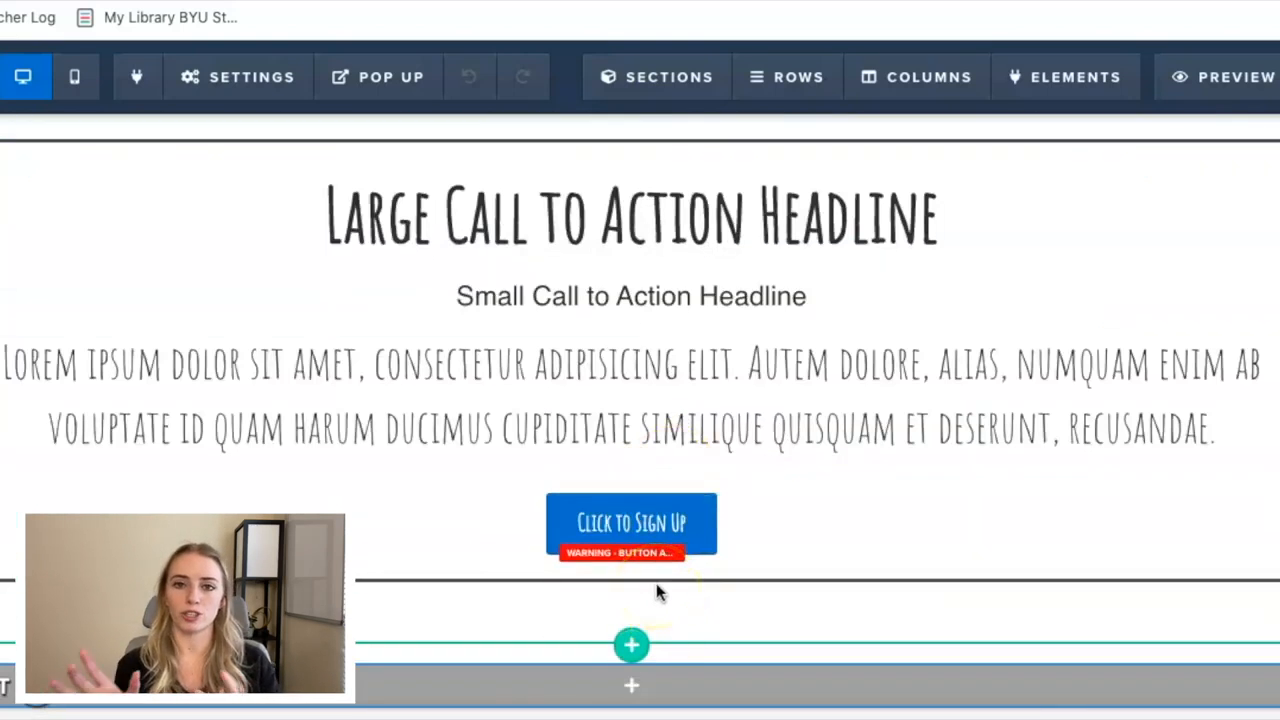
Add a Navigation element below the Click to Sign Up button.
{"action": "mouse_move", "coordinate": [630, 563]}
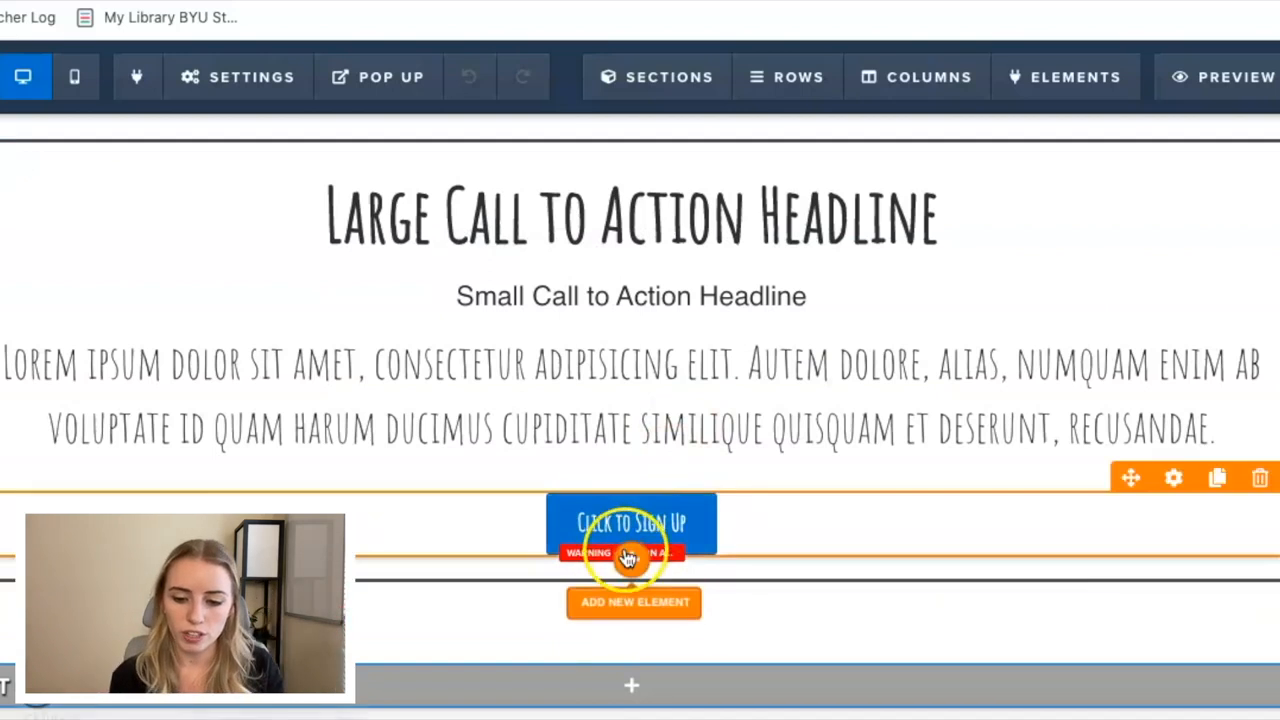
{"action": "left_click", "coordinate": [632, 563]}
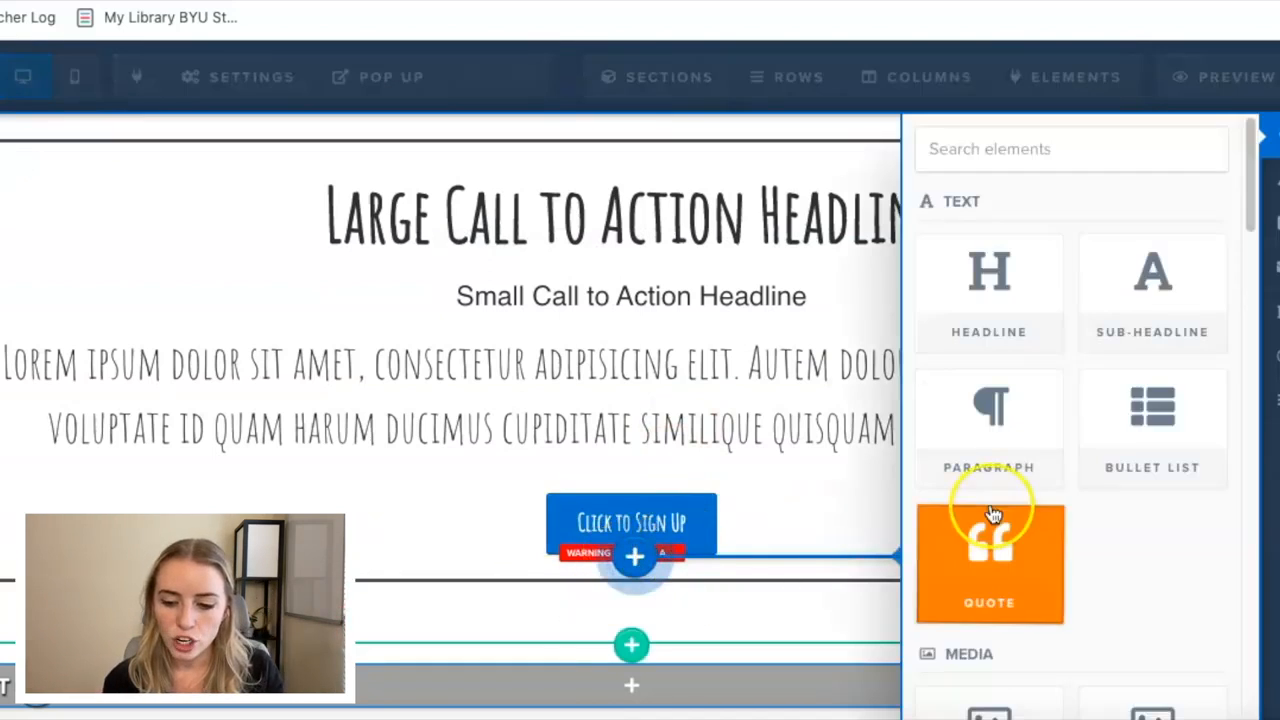
{"action": "scroll", "coordinate": [1020, 506], "scroll_direction": "down", "scroll_amount": 5}
{"action": "scroll", "coordinate": [1003, 505], "scroll_direction": "down", "scroll_amount": 8}
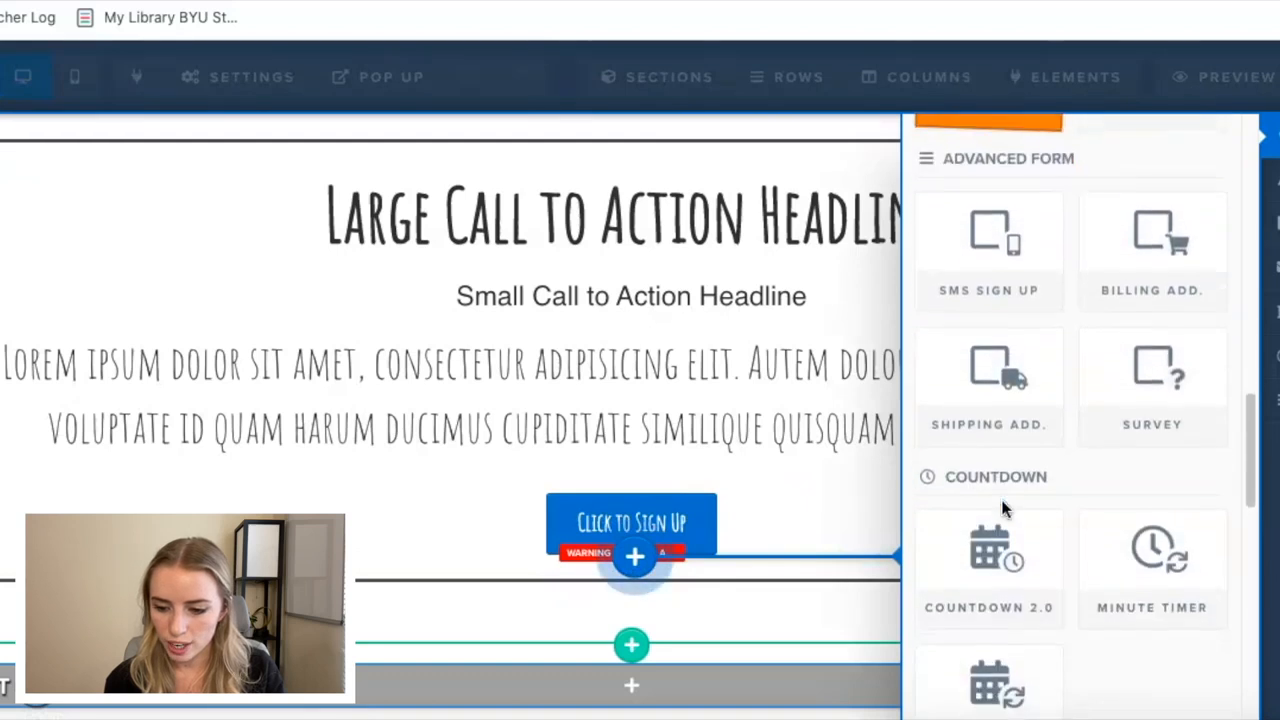
{"action": "scroll", "coordinate": [1003, 505], "scroll_direction": "down", "scroll_amount": 1}
{"action": "left_click", "coordinate": [982, 483]}
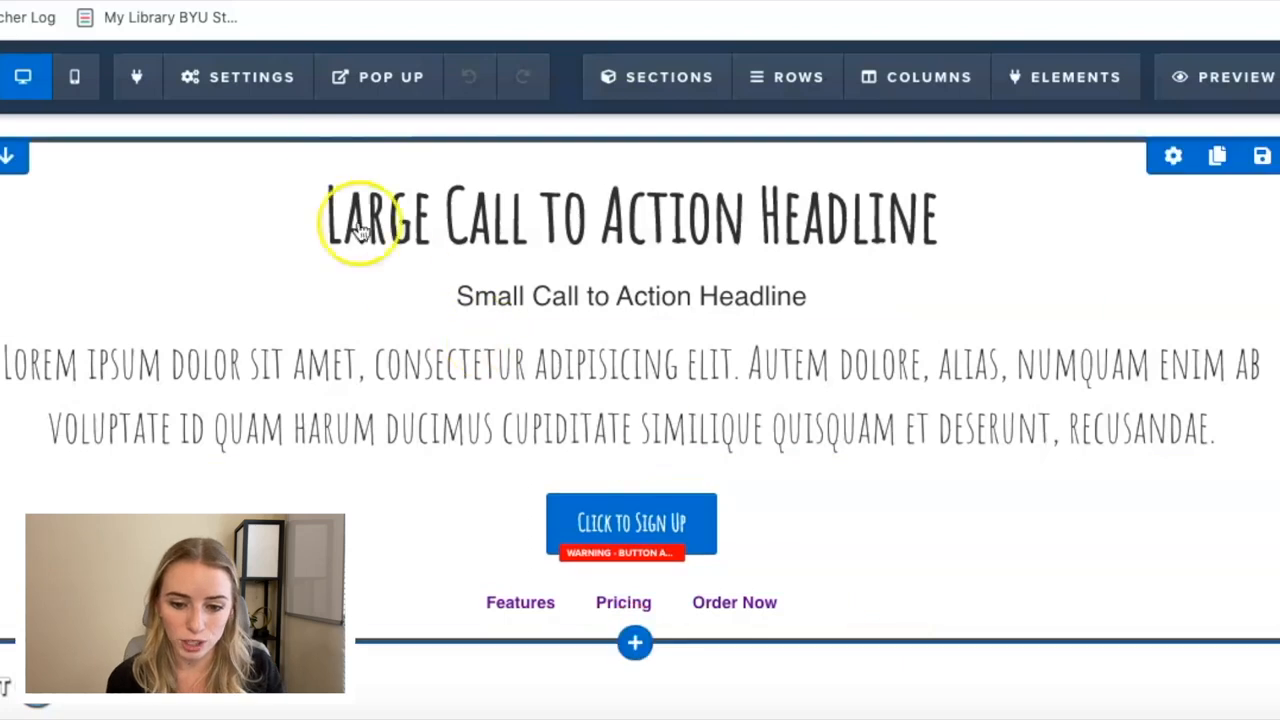
Add a ul rule with font-family 'amaticscregular' for navigation on line 24 of the custom CSS, checking the selector in the note, and close the editor.
{"action": "left_click", "coordinate": [290, 86]}
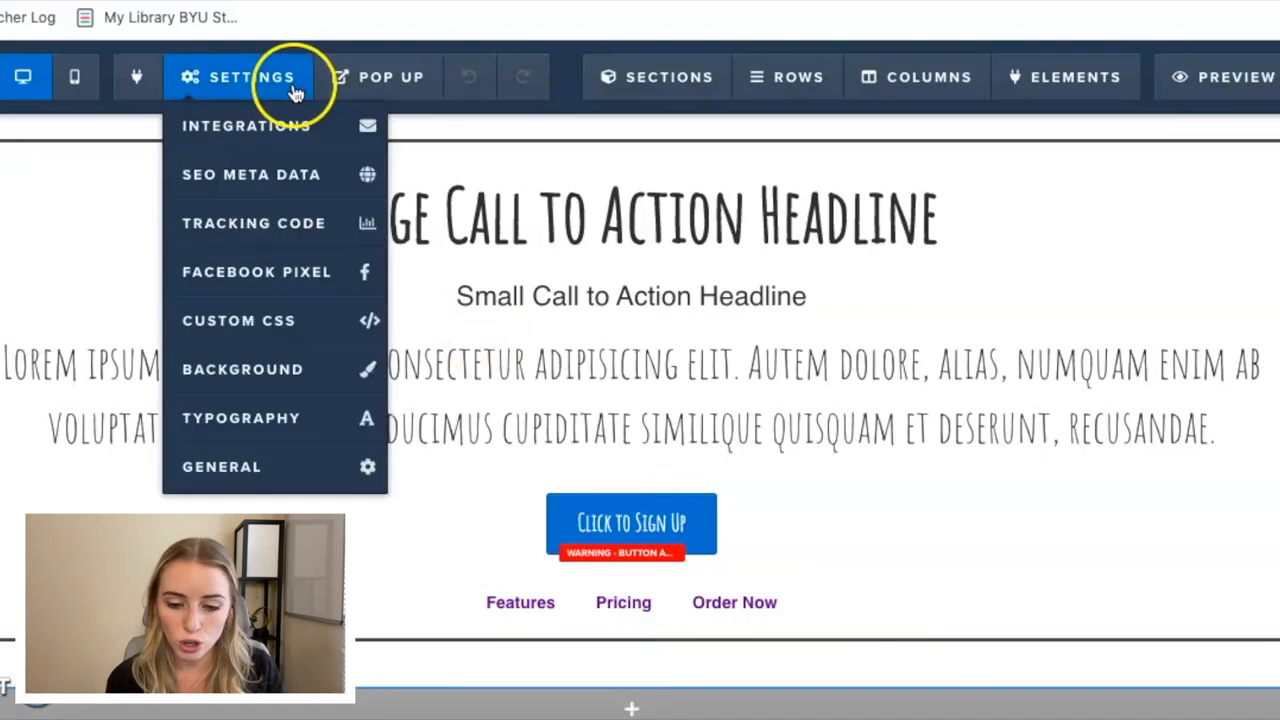
{"action": "left_click", "coordinate": [262, 335]}
{"action": "scroll", "coordinate": [405, 466], "scroll_direction": "down", "scroll_amount": 4}
{"action": "scroll", "coordinate": [405, 470], "scroll_direction": "left", "scroll_amount": 1}
{"action": "key", "text": "super+Tab"}
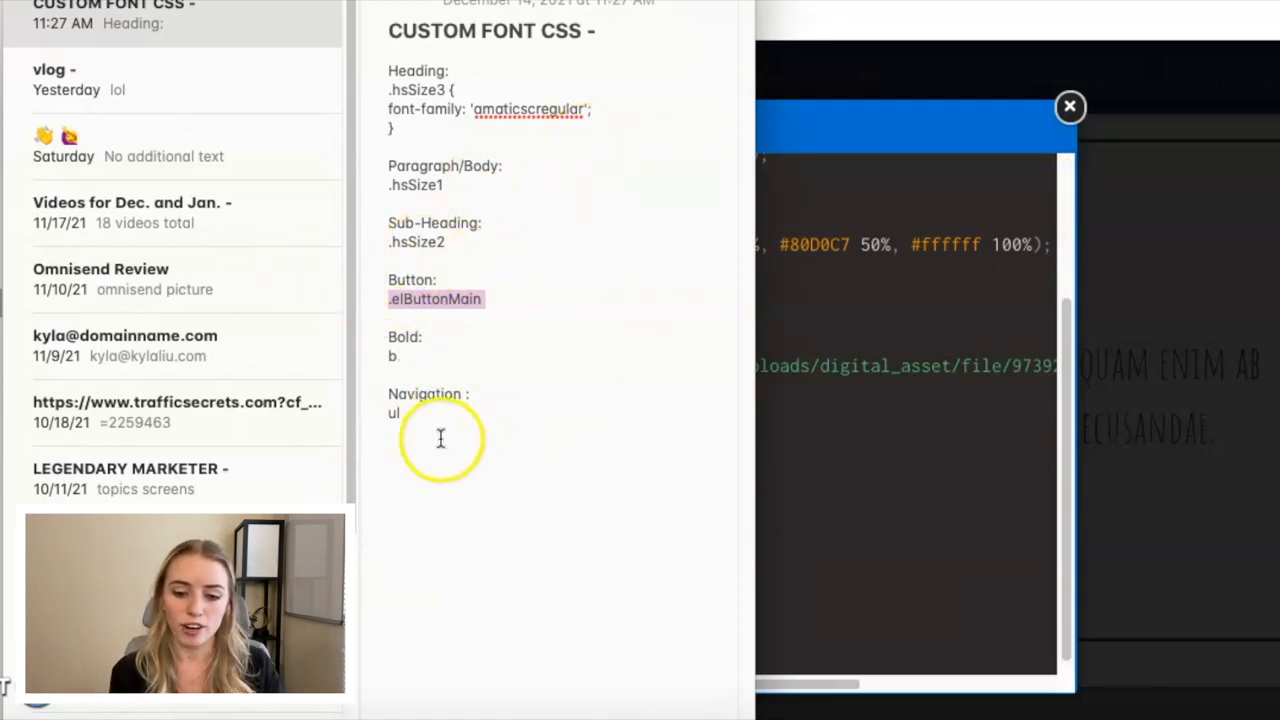
{"action": "left_click", "coordinate": [853, 450]}
{"action": "left_click", "coordinate": [293, 660]}
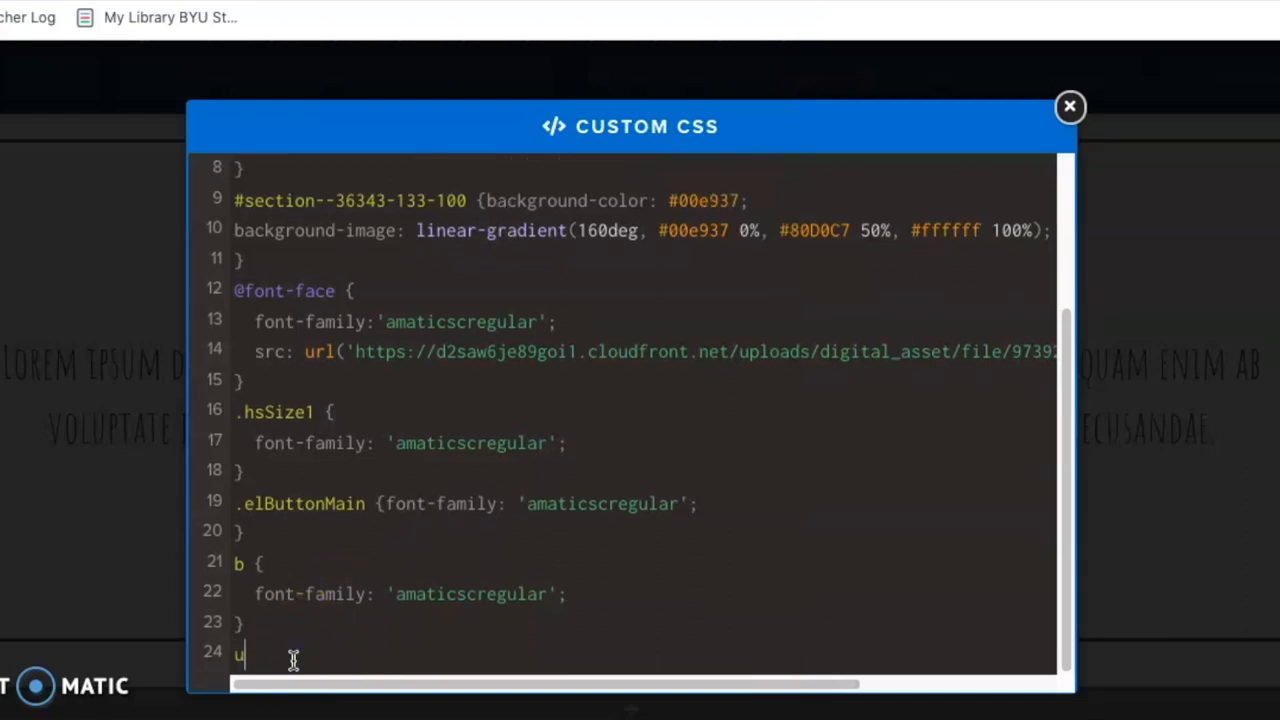
{"action": "type", "text": "{   font-family: 'amaticscregular'; }"}
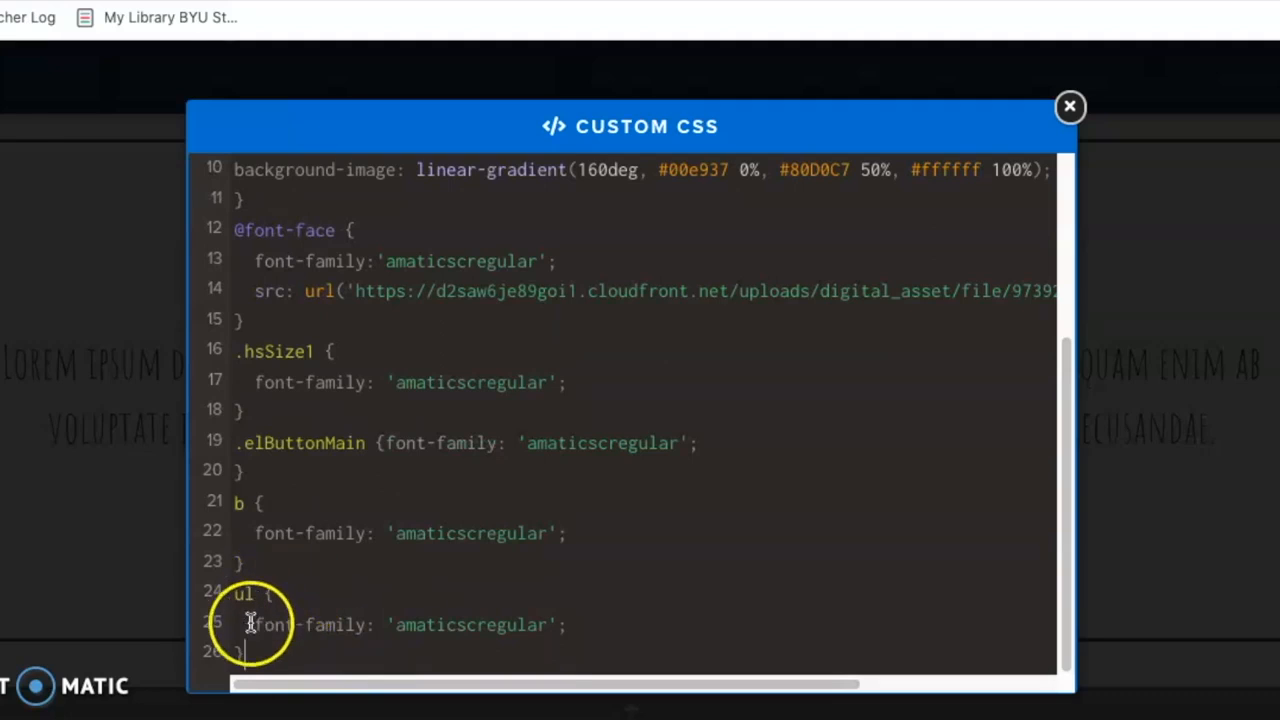
{"action": "left_click", "coordinate": [1221, 492]}
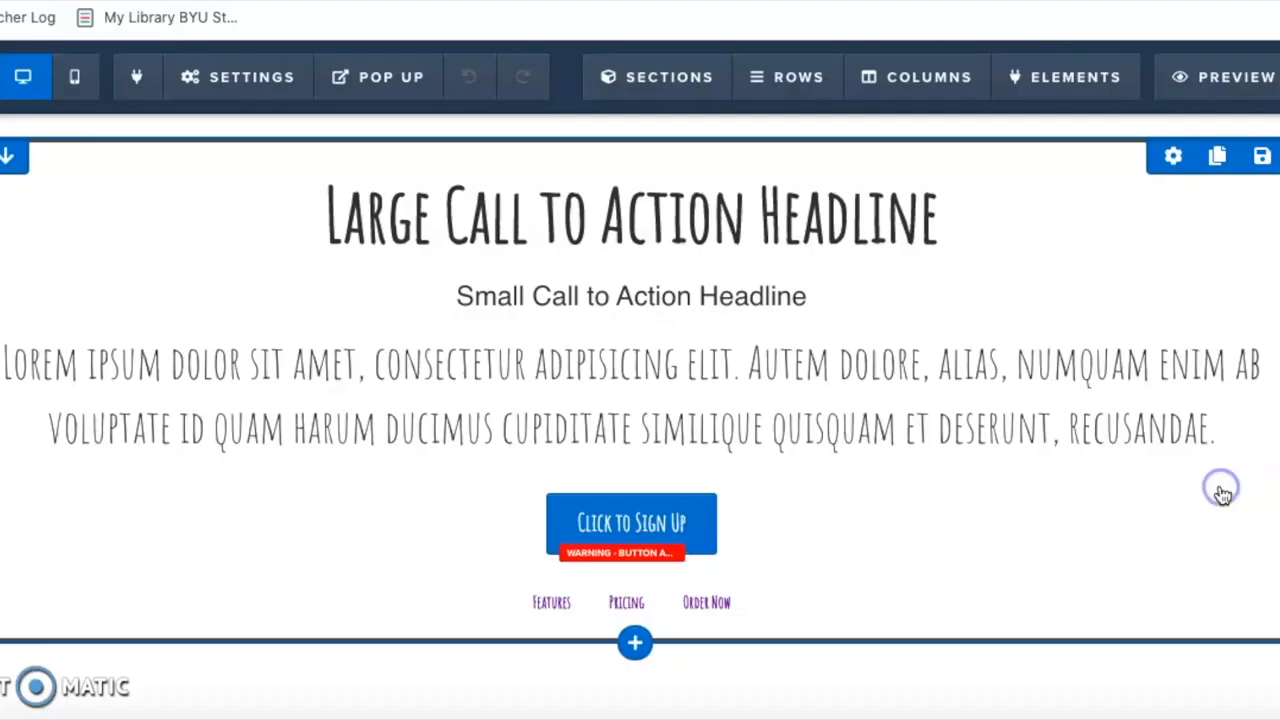
Enlarge the font size of the Features, Pricing and Order Now navigation links and close their settings.
{"action": "mouse_move", "coordinate": [737, 614]}
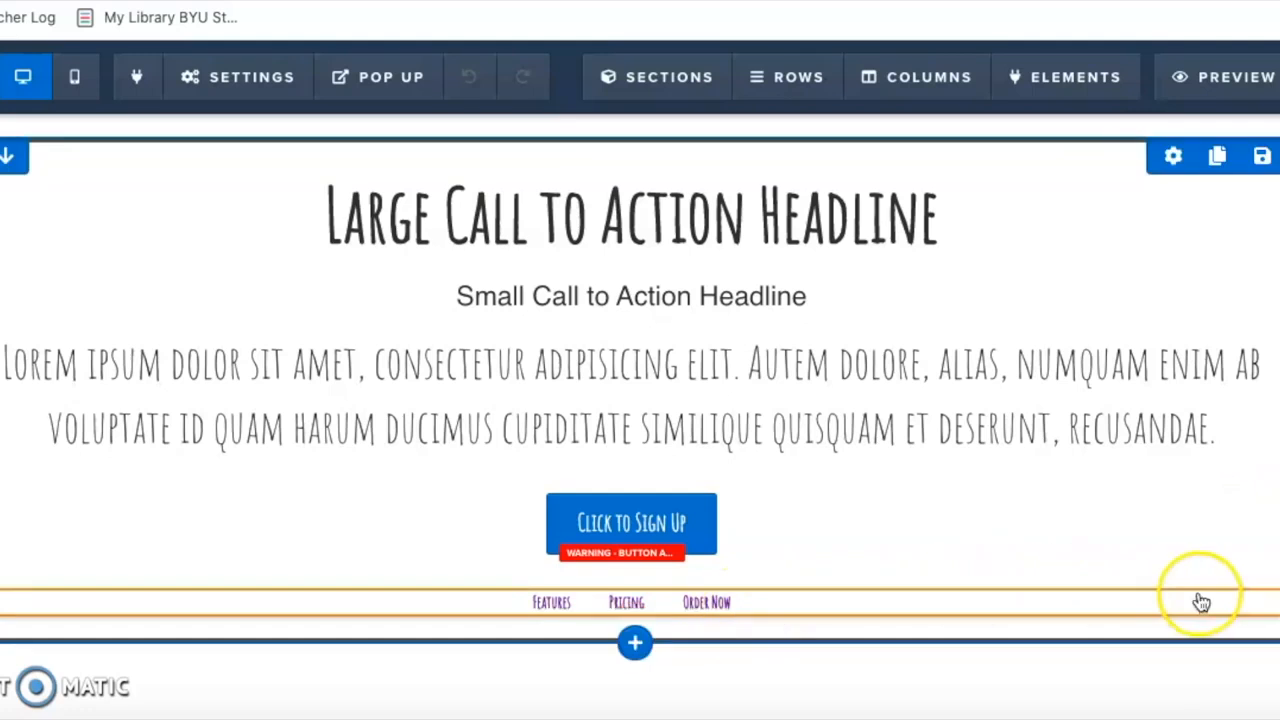
{"action": "left_click", "coordinate": [1176, 578]}
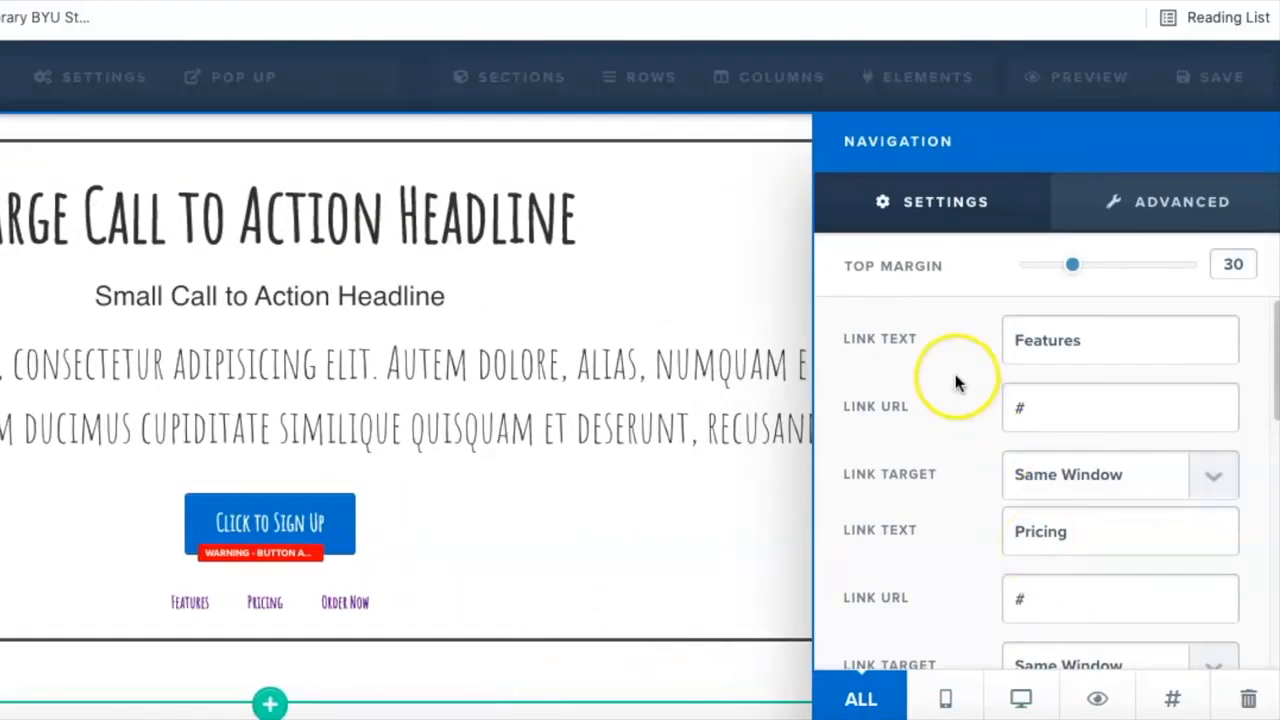
{"action": "scroll", "coordinate": [1060, 345], "scroll_direction": "down", "scroll_amount": 10}
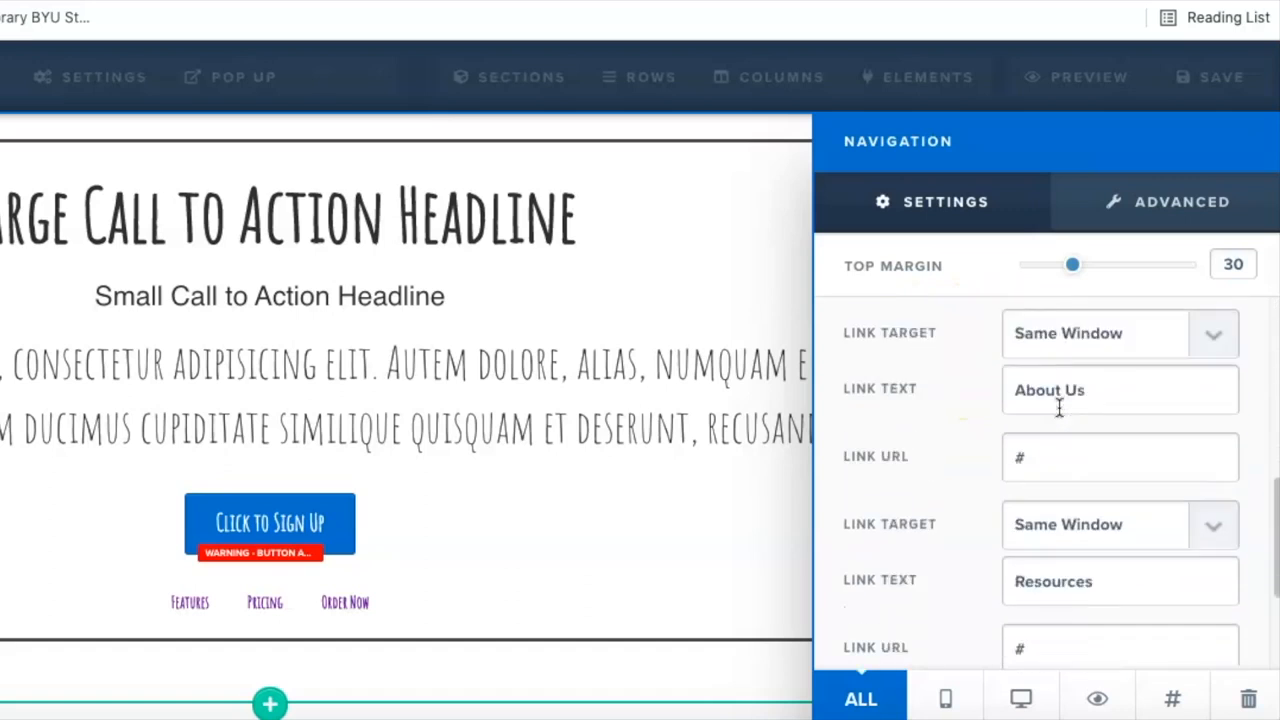
{"action": "left_click", "coordinate": [1013, 556]}
{"action": "left_click_drag", "start_coordinate": [1035, 560], "coordinate": [1093, 563]}
{"action": "left_click", "coordinate": [609, 557]}
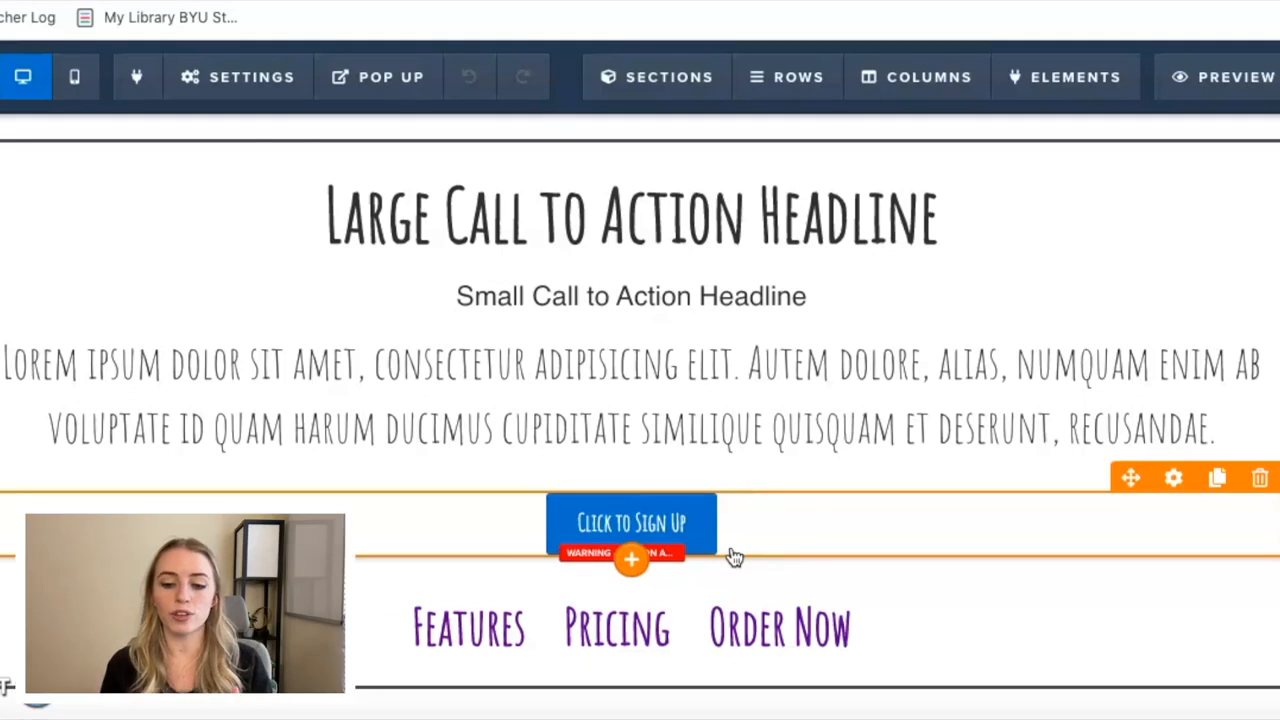
{"action": "left_click", "coordinate": [279, 181]}
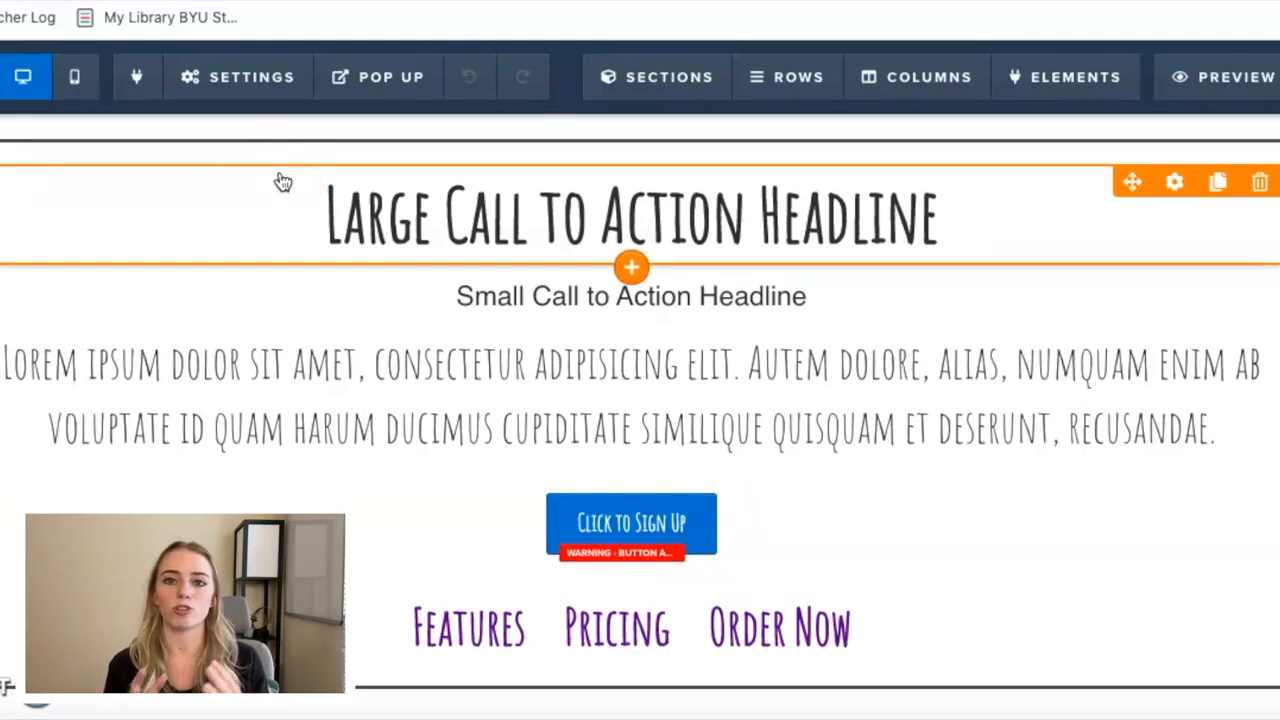